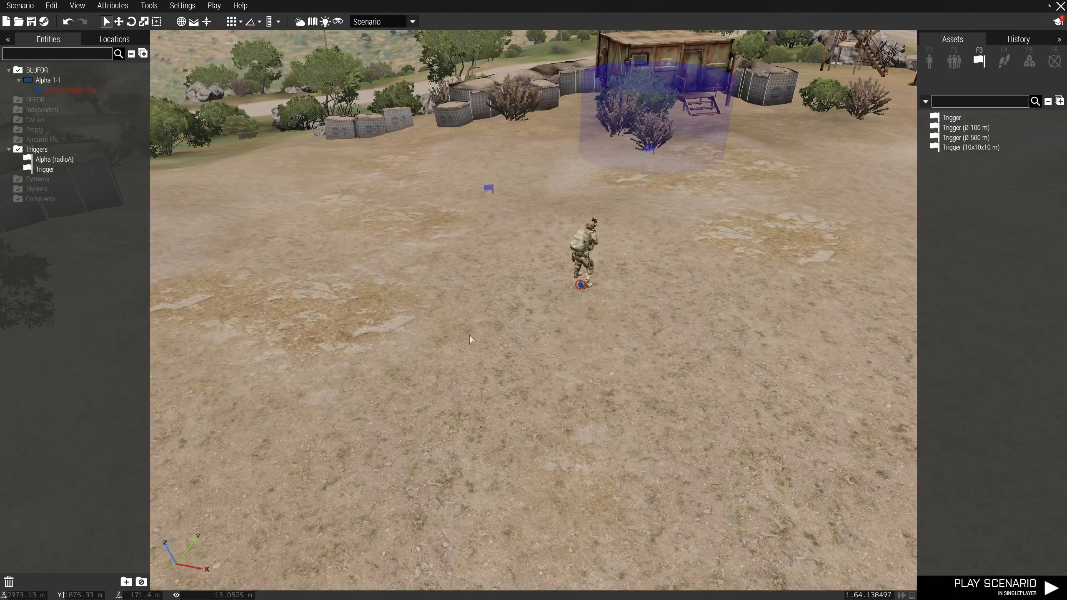
{"action": "key", "text": "m"}
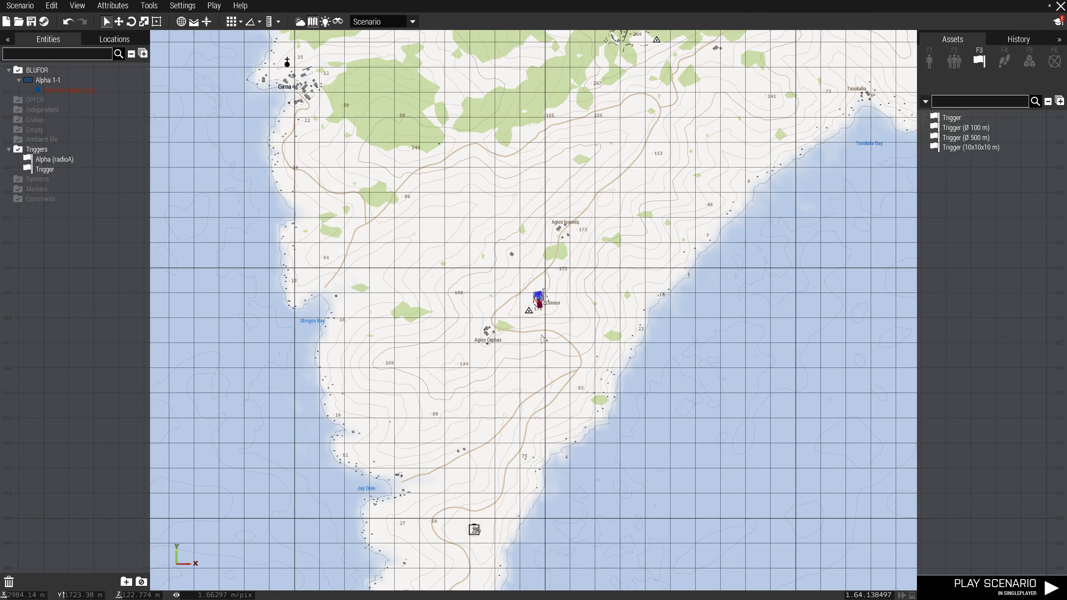
{"action": "right_click", "coordinate": [548, 321]}
{"action": "left_click", "coordinate": [486, 351]}
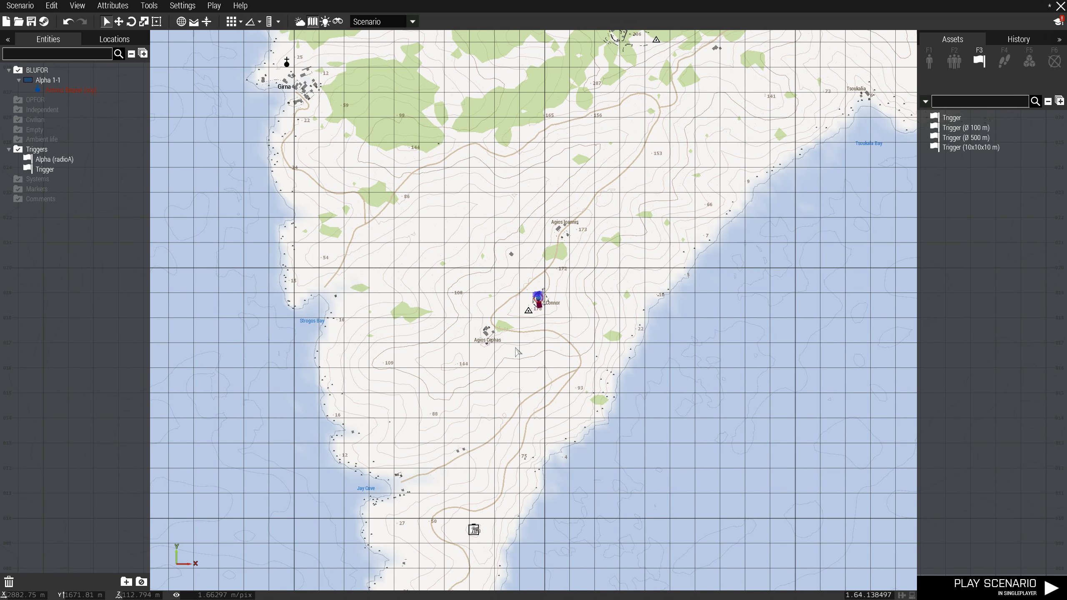
{"action": "key", "text": "m"}
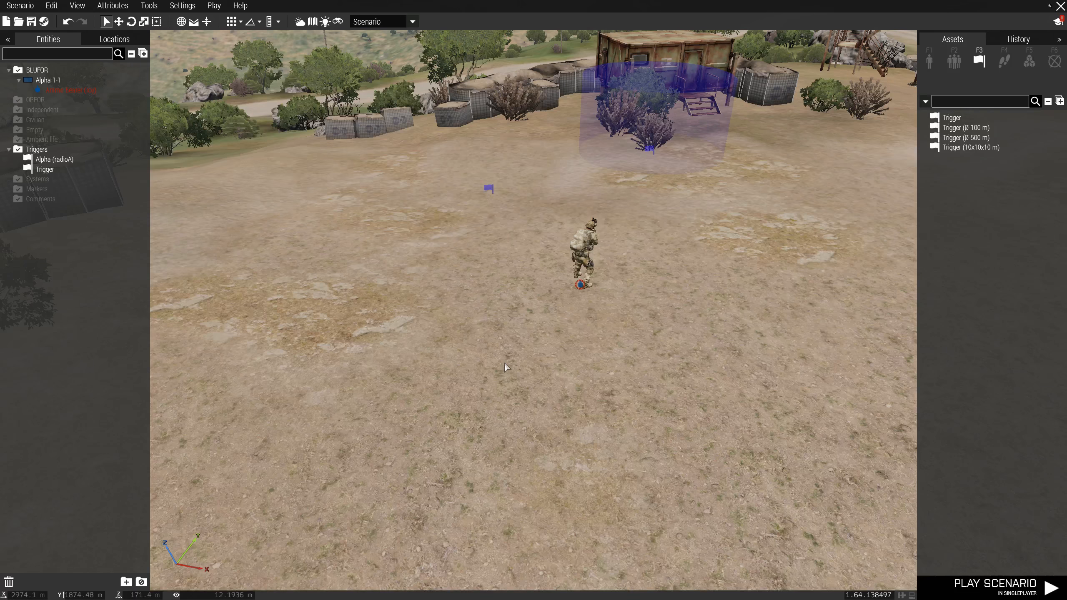
{"action": "right_click_drag", "start_coordinate": [504, 364], "coordinate": [668, 311]}
{"action": "key", "text": "a"}
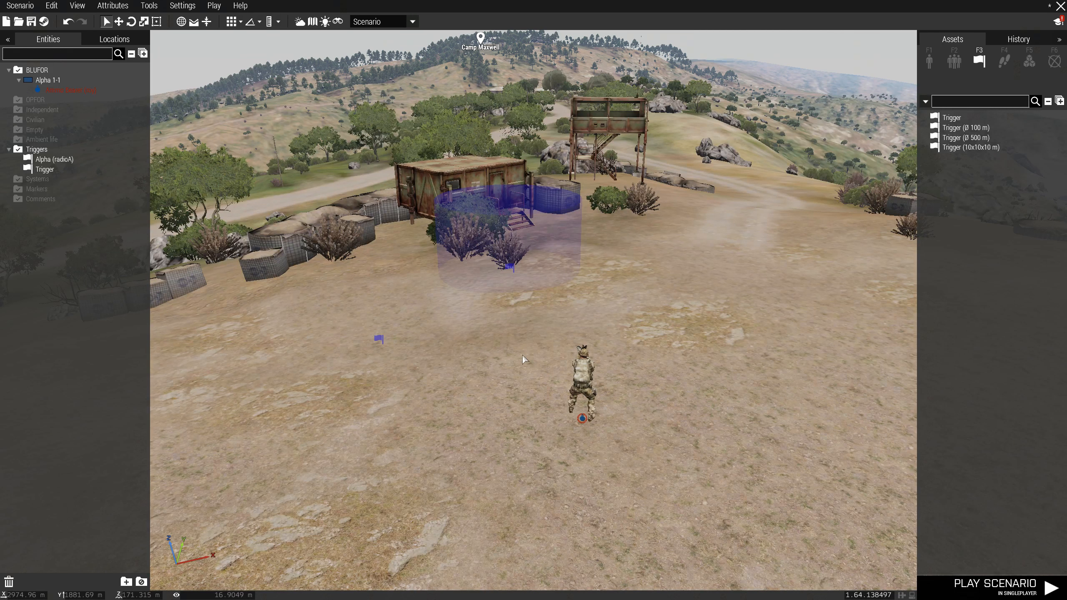
Step: Preview the scenario in singleplayer and call the Alpha radio command
{"action": "key", "text": "Return"}
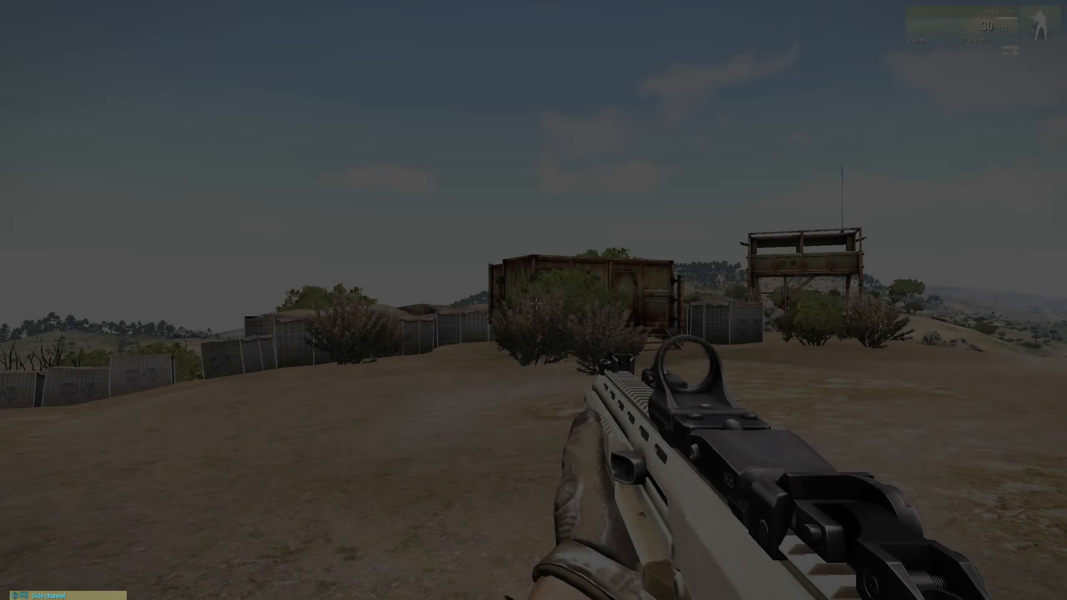
{"action": "key", "text": "s"}
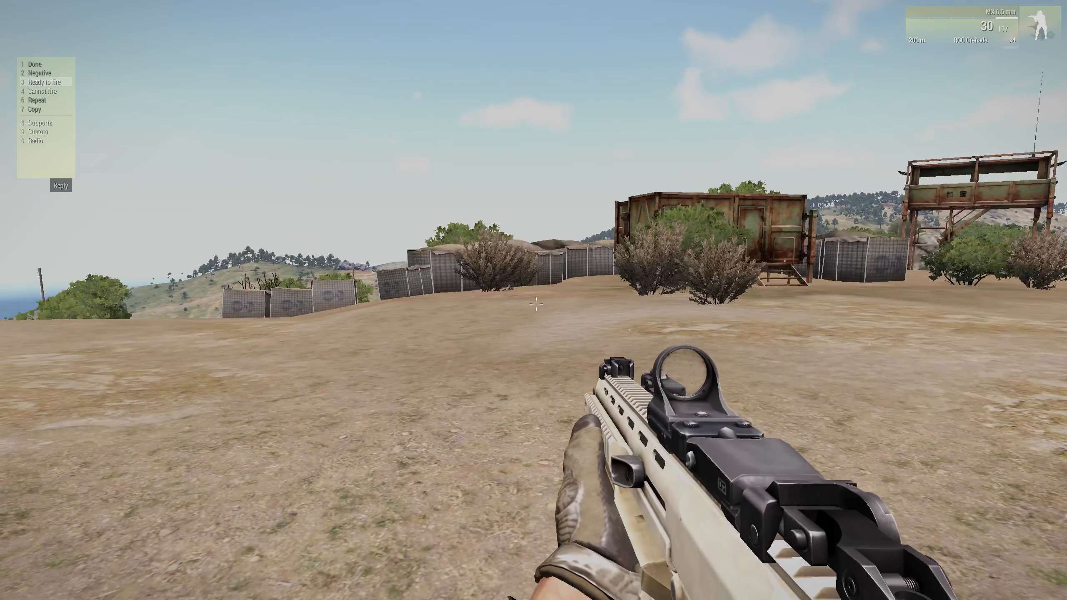
{"action": "key", "text": "w"}
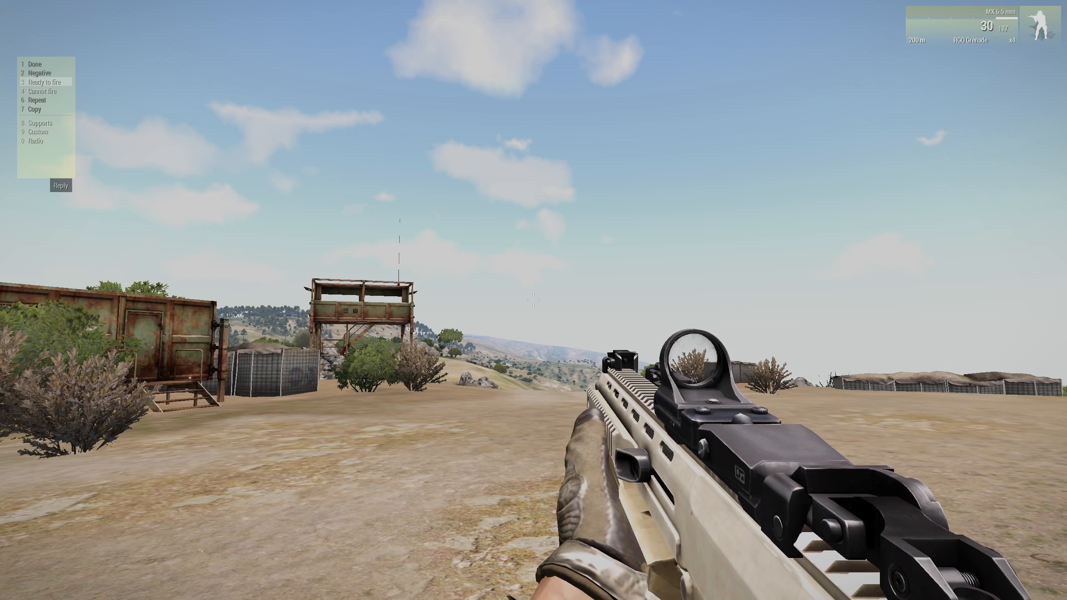
{"action": "key", "text": "0"}
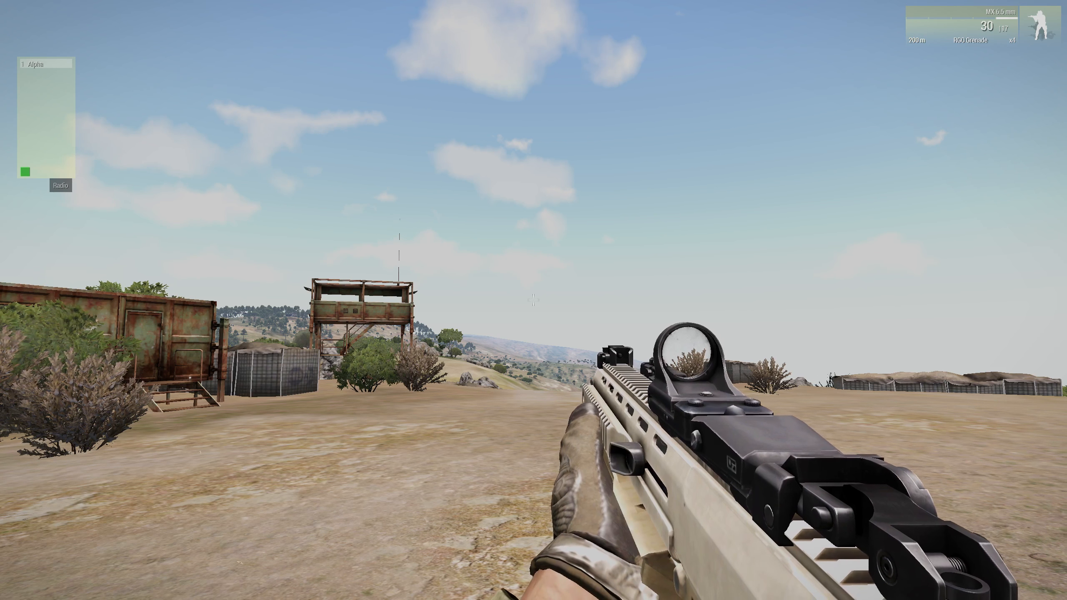
{"action": "key", "text": "1"}
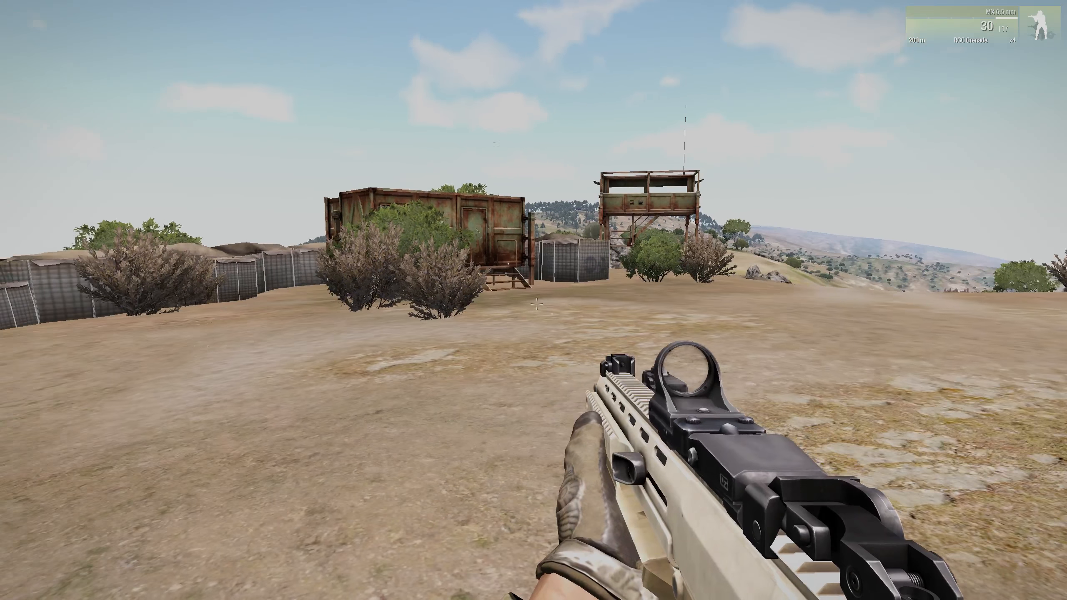
Step: Walk the player into the trigger area by the rusty container building and call the WIN radio command
{"action": "key", "text": "w"}
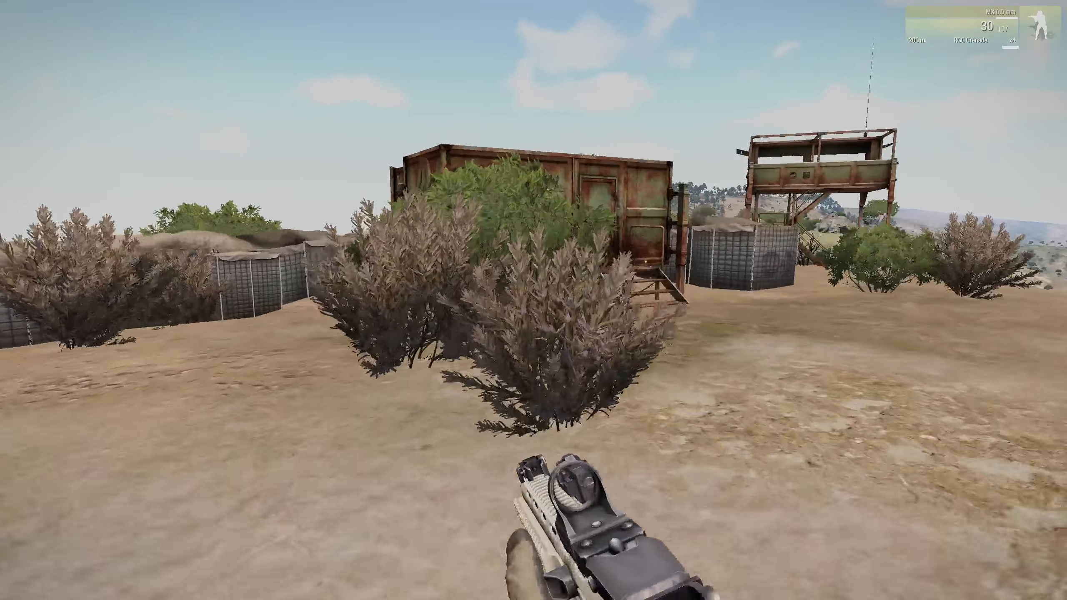
{"action": "key", "text": "w"}
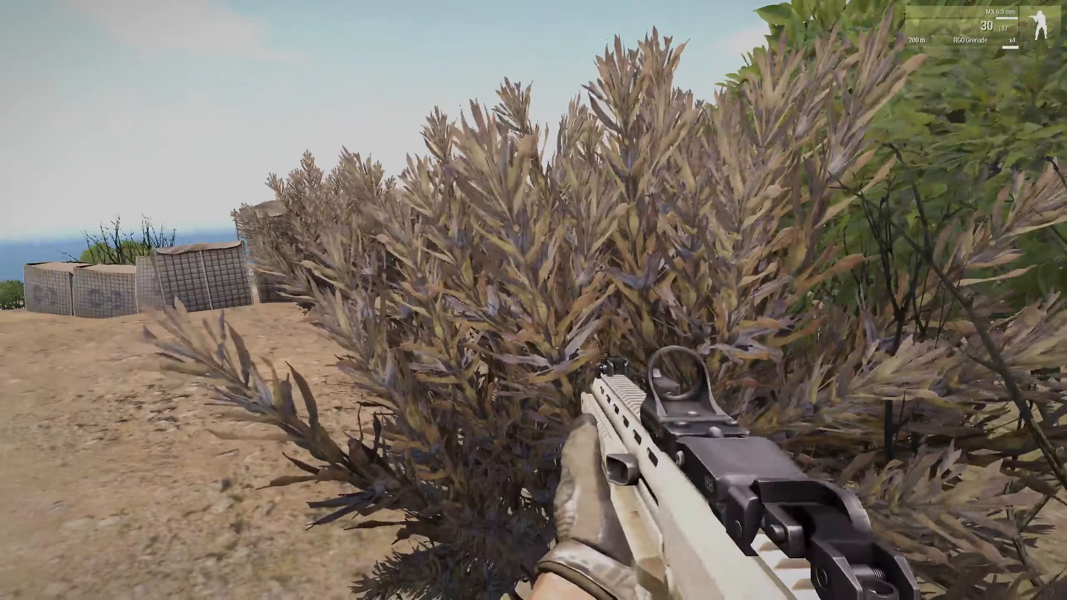
{"action": "key", "text": "0"}
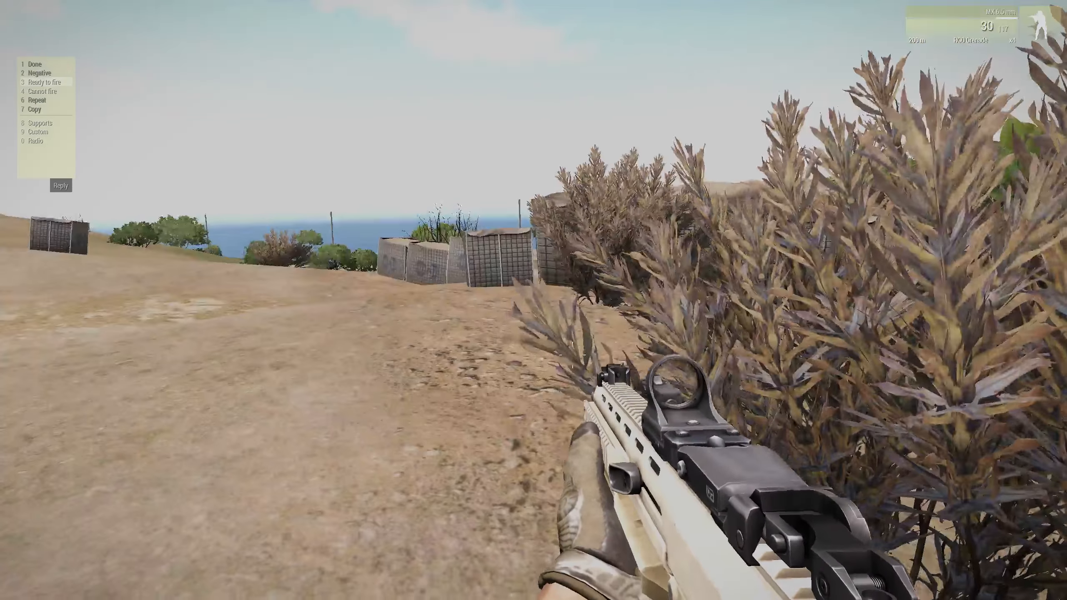
{"action": "key", "text": "0"}
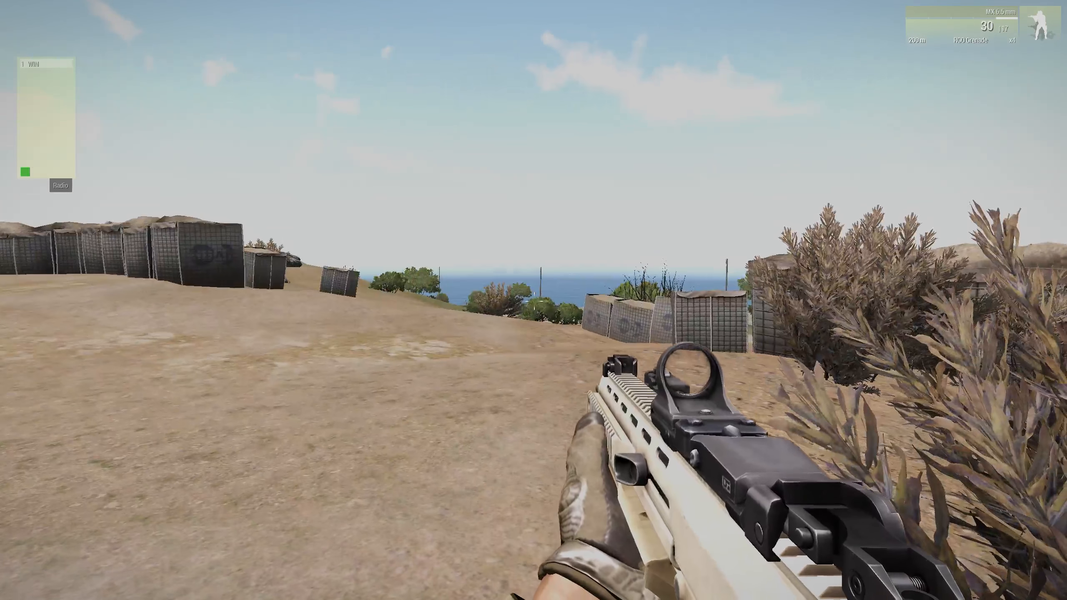
{"action": "key", "text": "1"}
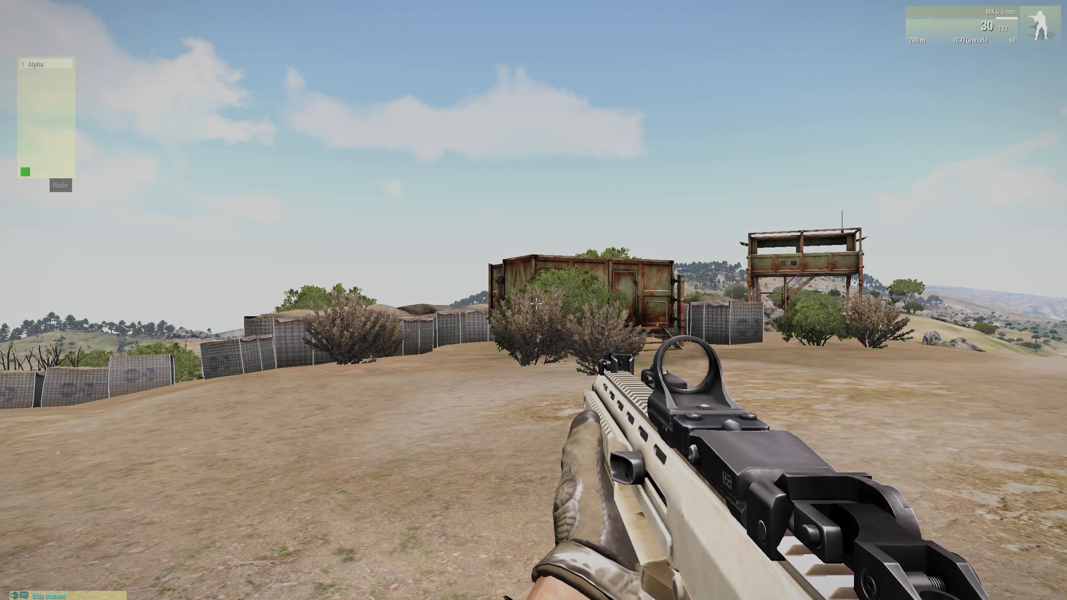
Step: Run back into the trigger area in the restarted preview, call WIN, and leave the debriefing for the editor
{"action": "key", "text": "w"}
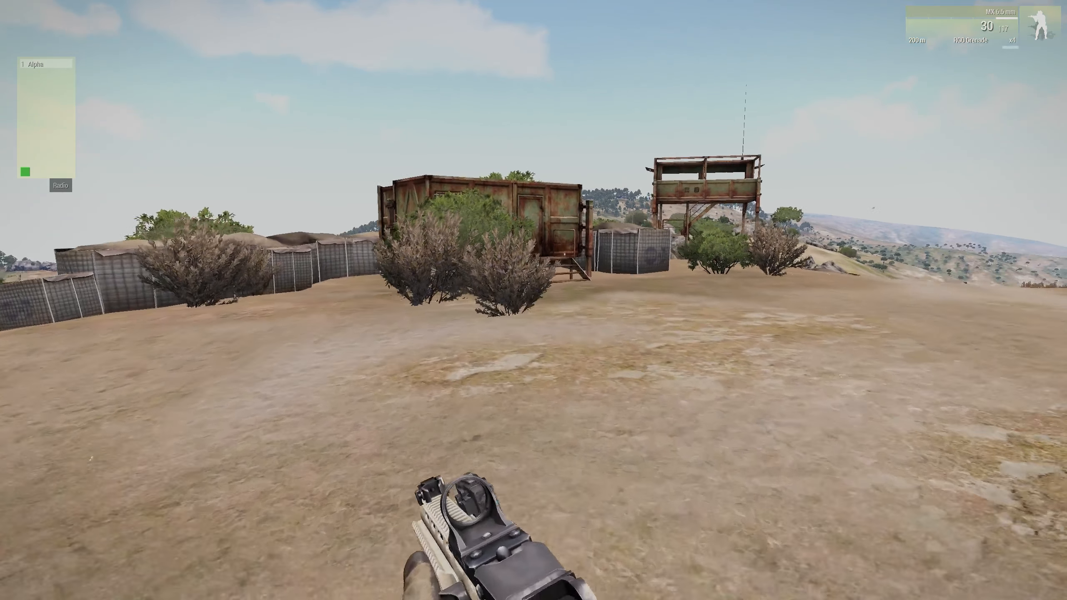
{"action": "key", "text": "w"}
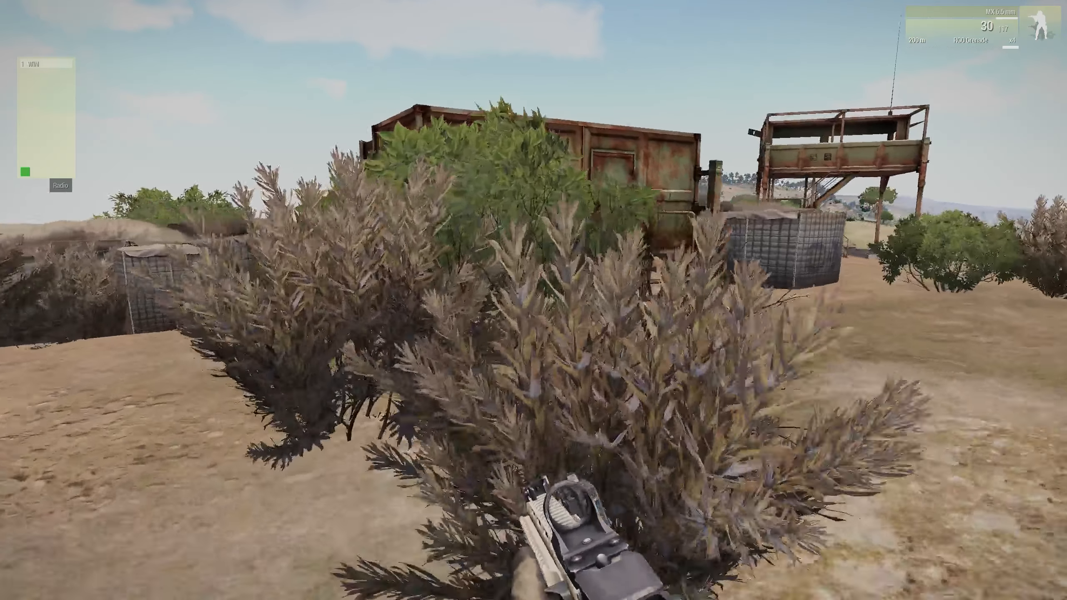
{"action": "key", "text": "1"}
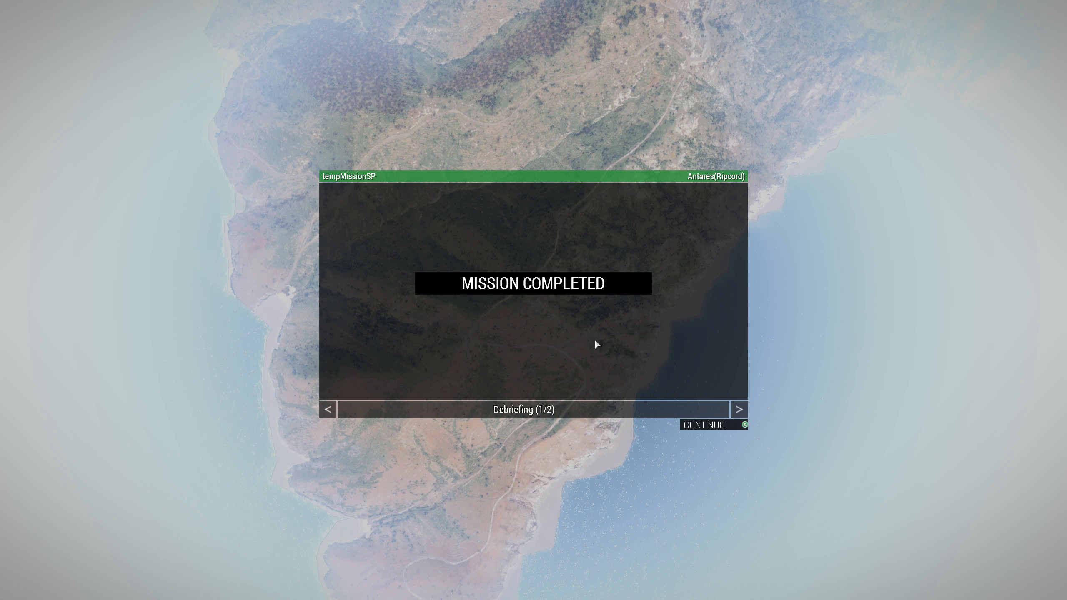
{"action": "key", "text": "Escape"}
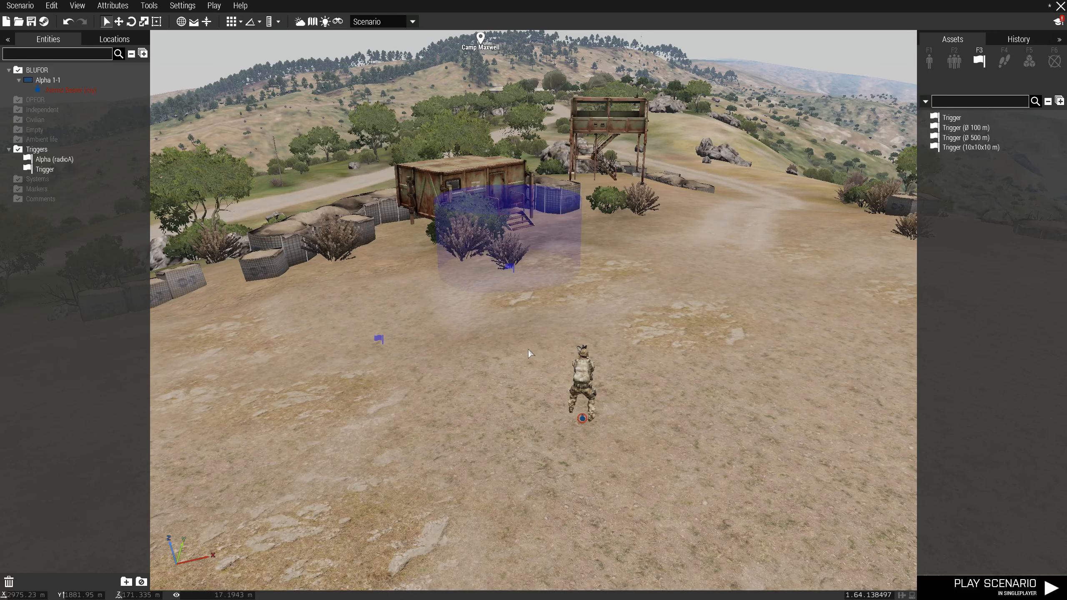
Step: Place a NATO Marksman on the open ground in the camp, away from the player unit
{"action": "right_click_drag", "start_coordinate": [529, 349], "coordinate": [622, 362]}
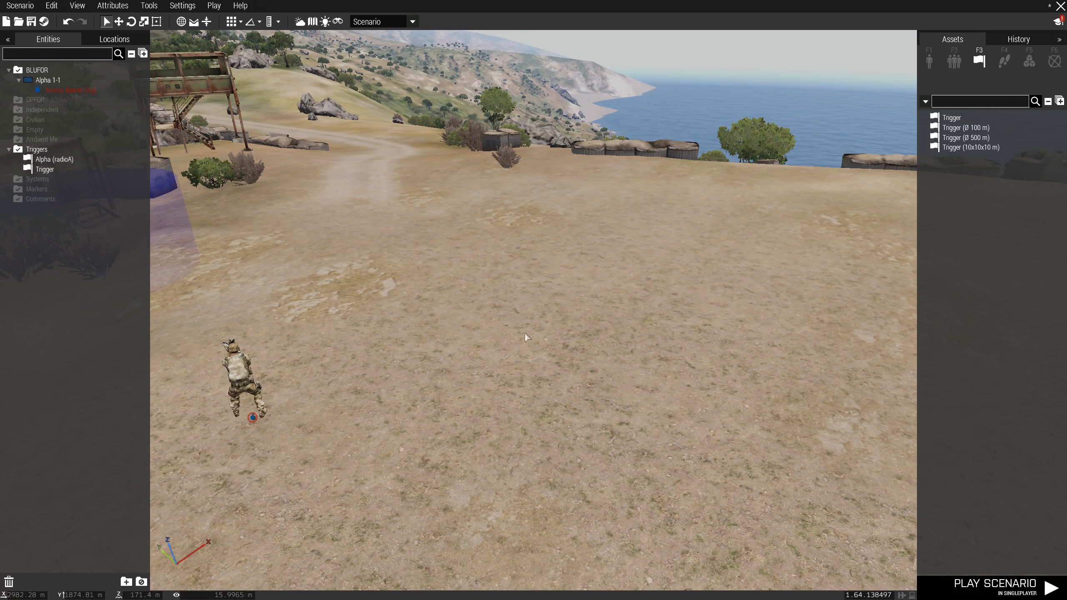
{"action": "right_click_drag", "start_coordinate": [525, 334], "coordinate": [549, 337]}
{"action": "key", "text": "d"}
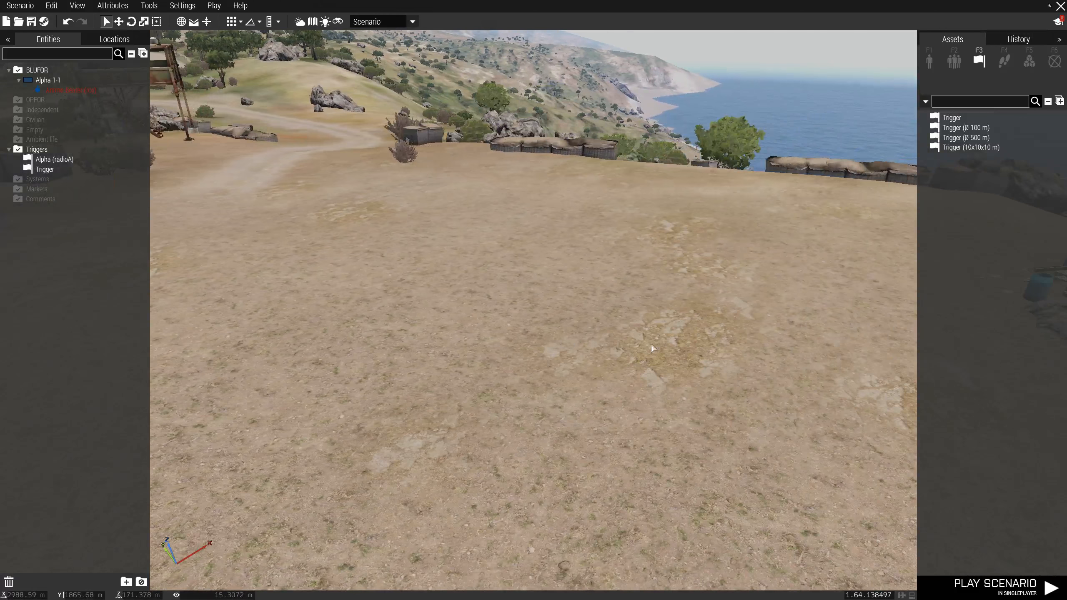
{"action": "right_click_drag", "start_coordinate": [651, 344], "coordinate": [548, 339]}
{"action": "key", "text": "d"}
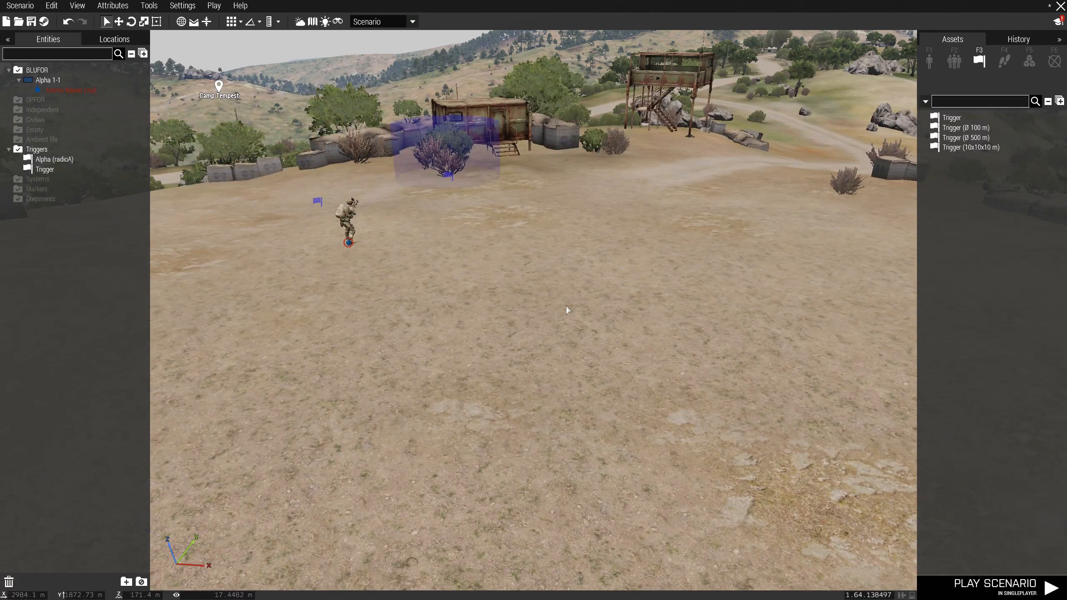
{"action": "key", "text": "w"}
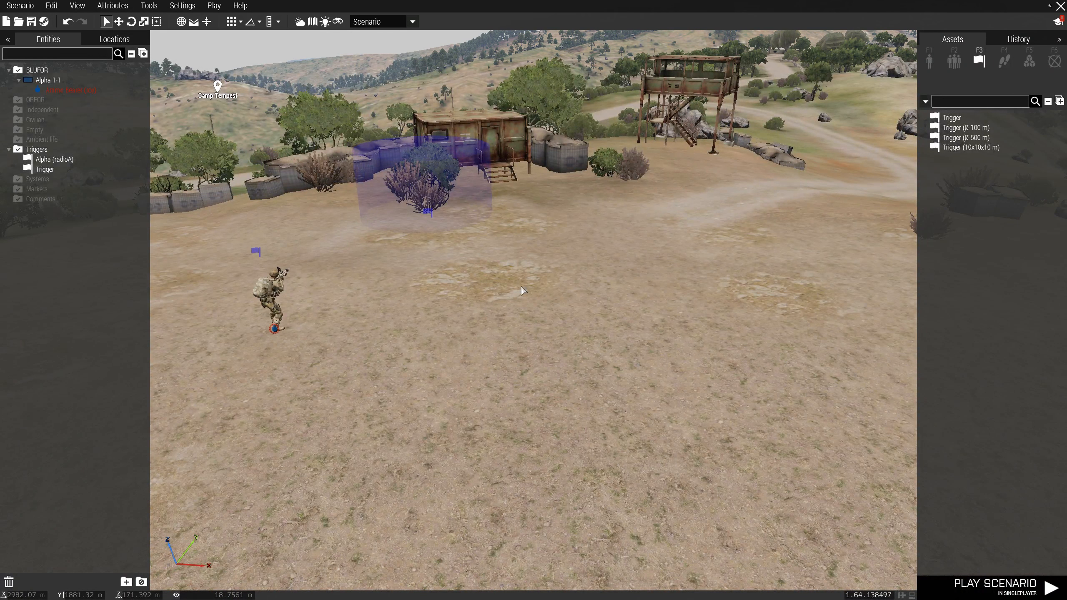
{"action": "right_click_drag", "start_coordinate": [515, 298], "coordinate": [623, 315]}
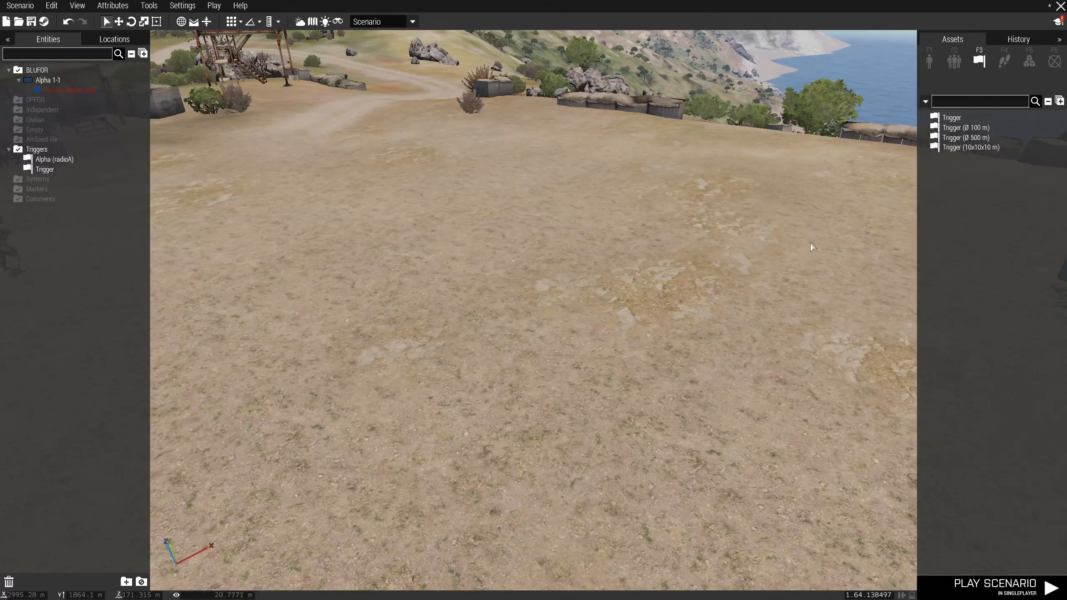
{"action": "left_click", "coordinate": [930, 59]}
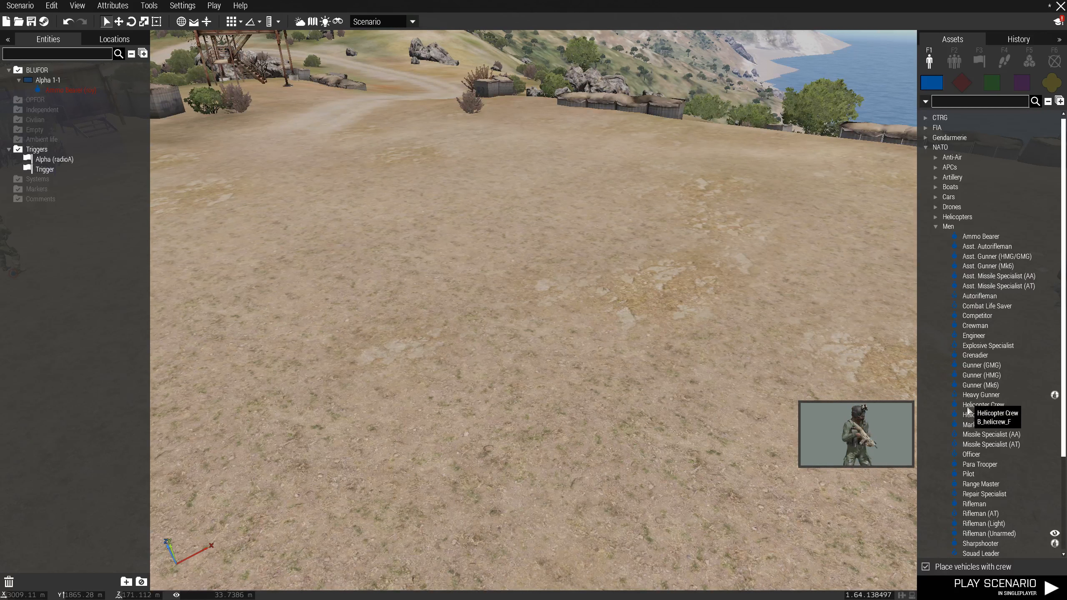
{"action": "left_click", "coordinate": [976, 425]}
{"action": "left_click", "coordinate": [583, 298]}
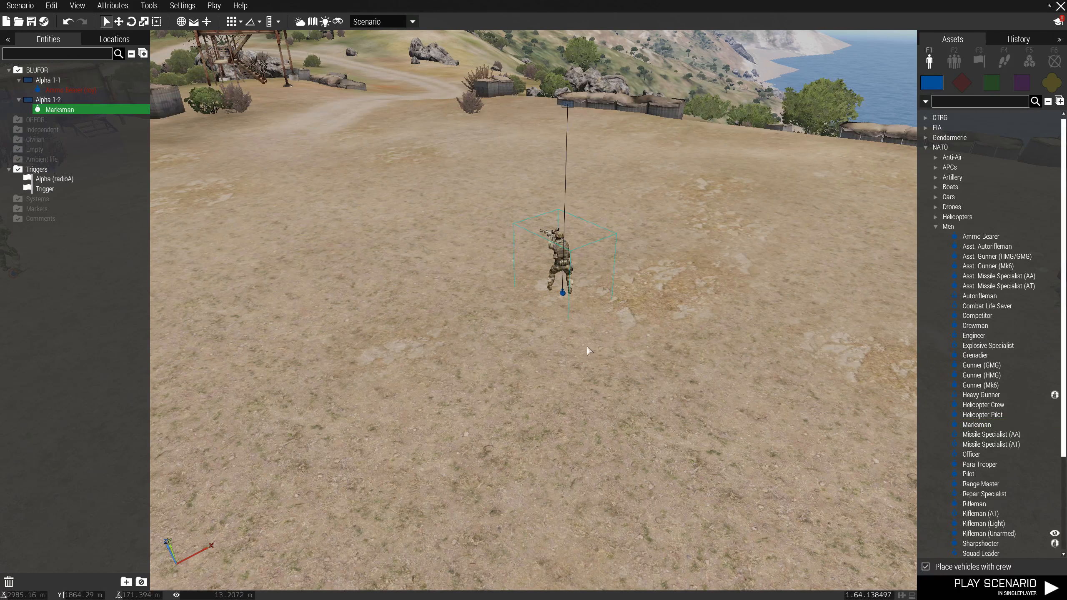
Step: Set the Marksman's variable name to bob and deselect the unit
{"action": "double_click", "coordinate": [563, 292]}
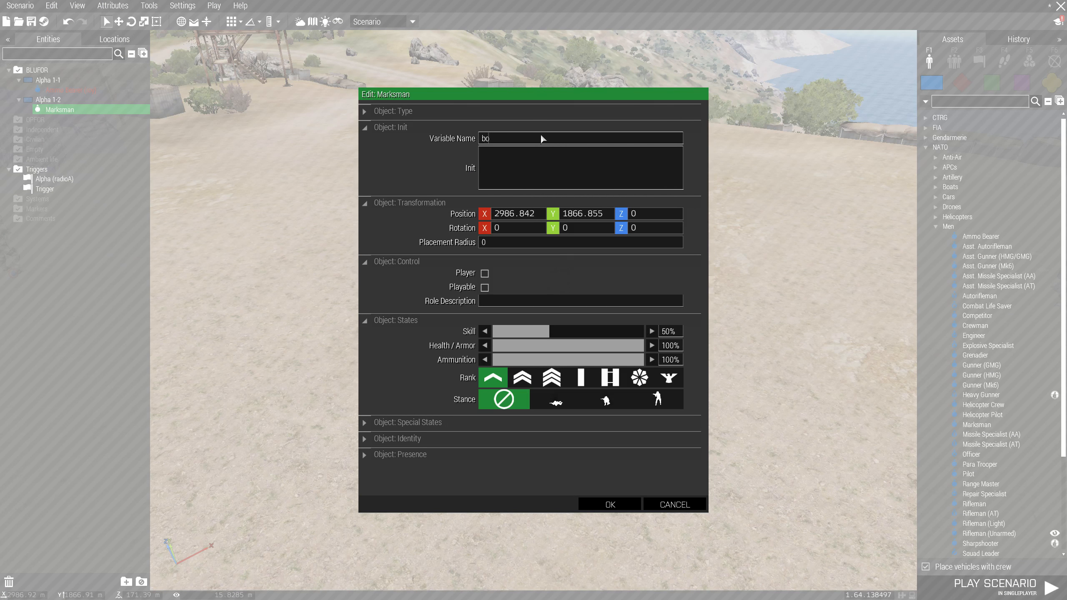
{"action": "left_click", "coordinate": [592, 504]}
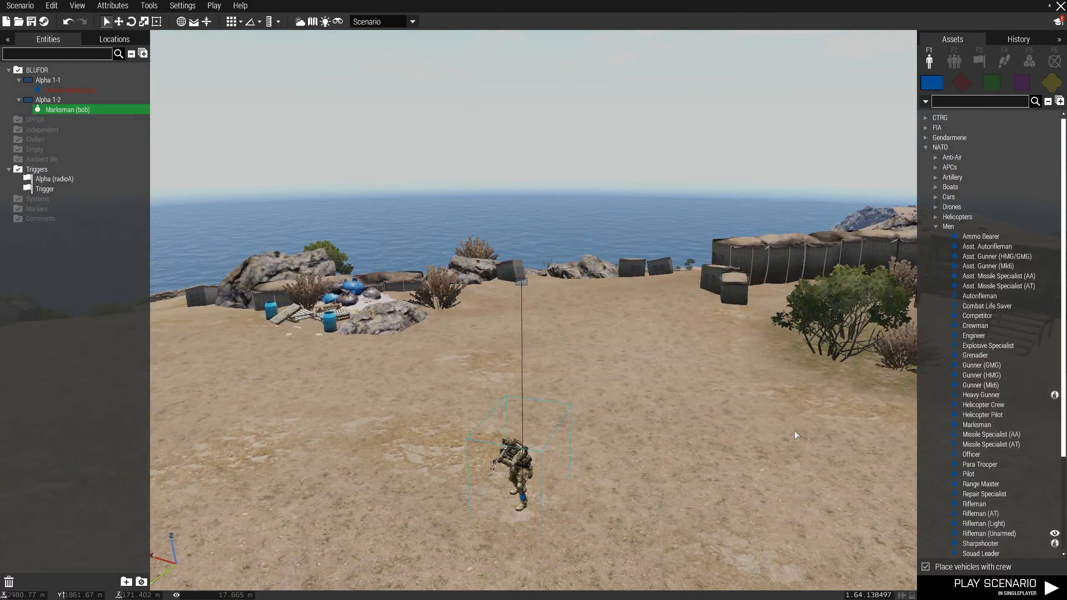
{"action": "right_click_drag", "start_coordinate": [794, 431], "coordinate": [679, 430]}
{"action": "right_click_drag", "start_coordinate": [613, 433], "coordinate": [429, 453]}
{"action": "left_click", "coordinate": [547, 418]}
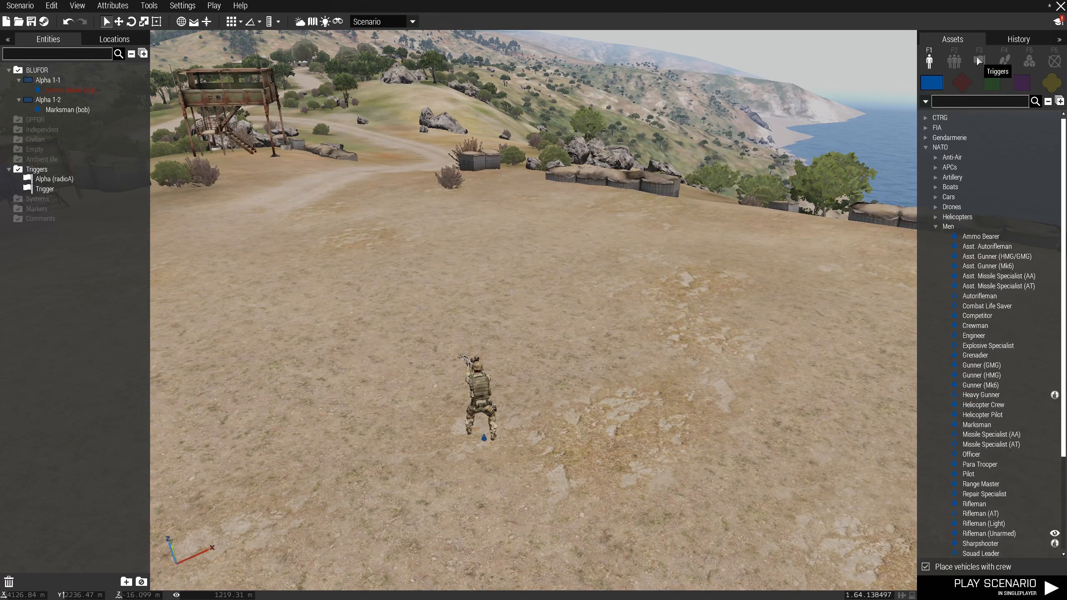
Step: Place a new default trigger on the open ground between the Marksman and the rocks with blue barrels
{"action": "left_click", "coordinate": [979, 59]}
{"action": "left_click", "coordinate": [951, 117]}
{"action": "scroll", "coordinate": [733, 295], "scroll_direction": "down", "scroll_amount": 3}
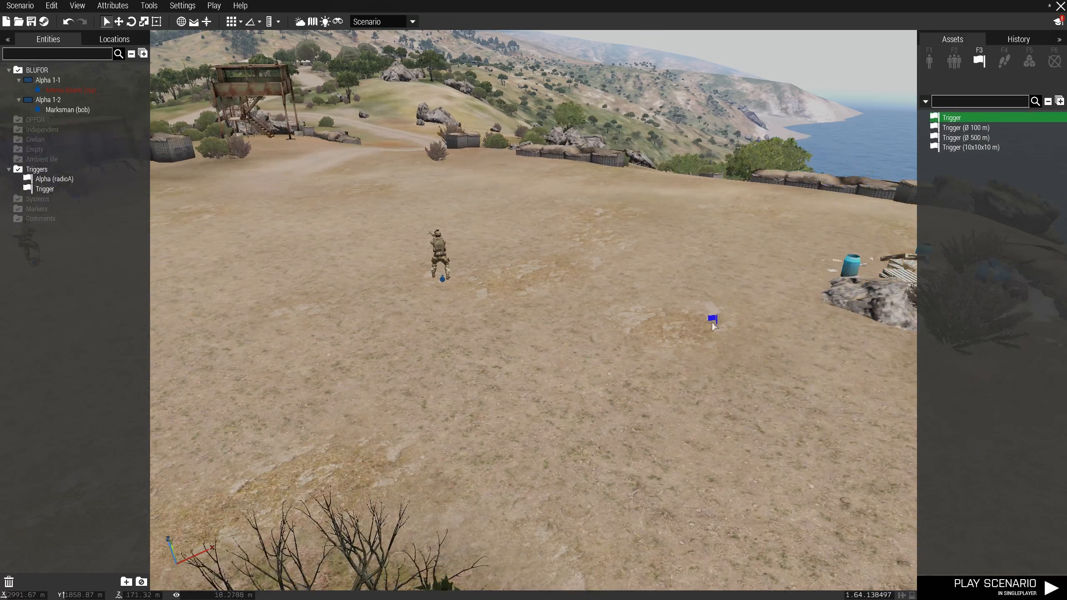
{"action": "key", "text": "d"}
{"action": "left_click", "coordinate": [675, 334]}
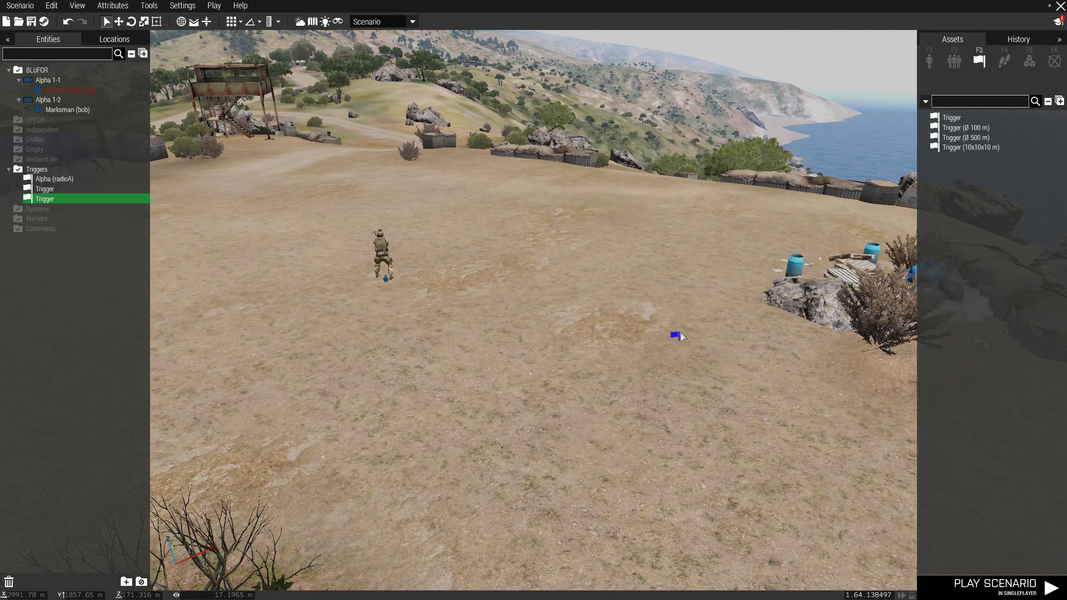
Step: Set the new trigger's variable name to radioBravo and its activation to Radio Bravo
{"action": "double_click", "coordinate": [674, 335]}
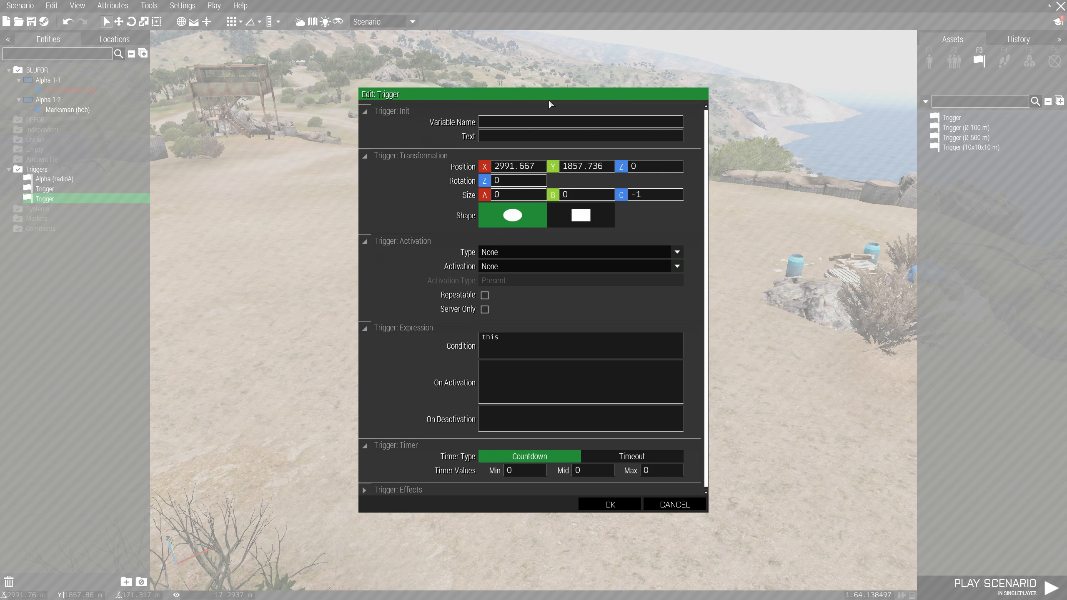
{"action": "type", "text": "rad"}
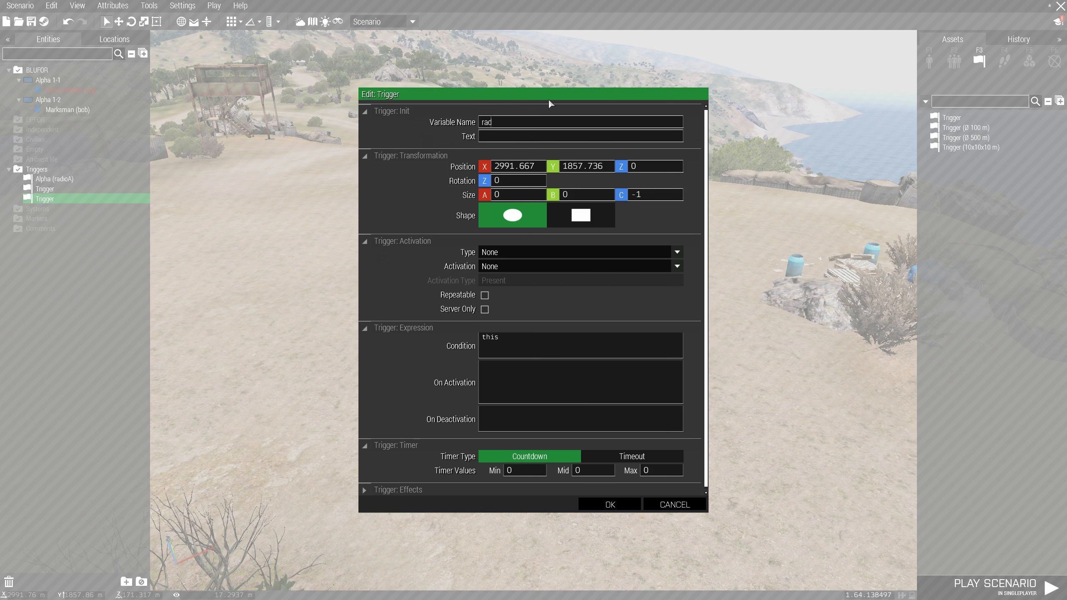
{"action": "type", "text": "ioBravo"}
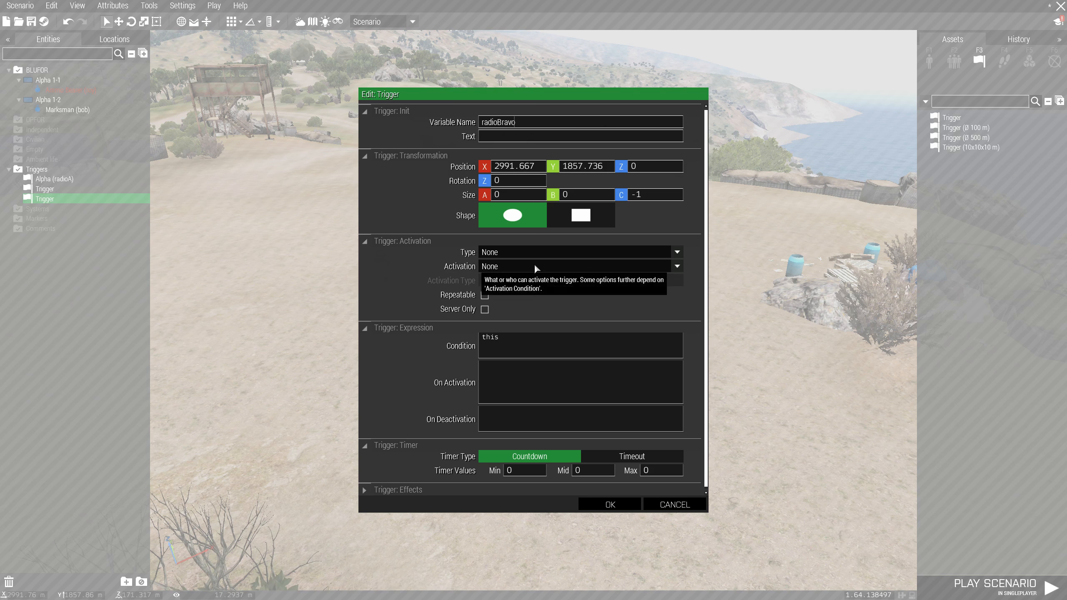
{"action": "left_click", "coordinate": [503, 264]}
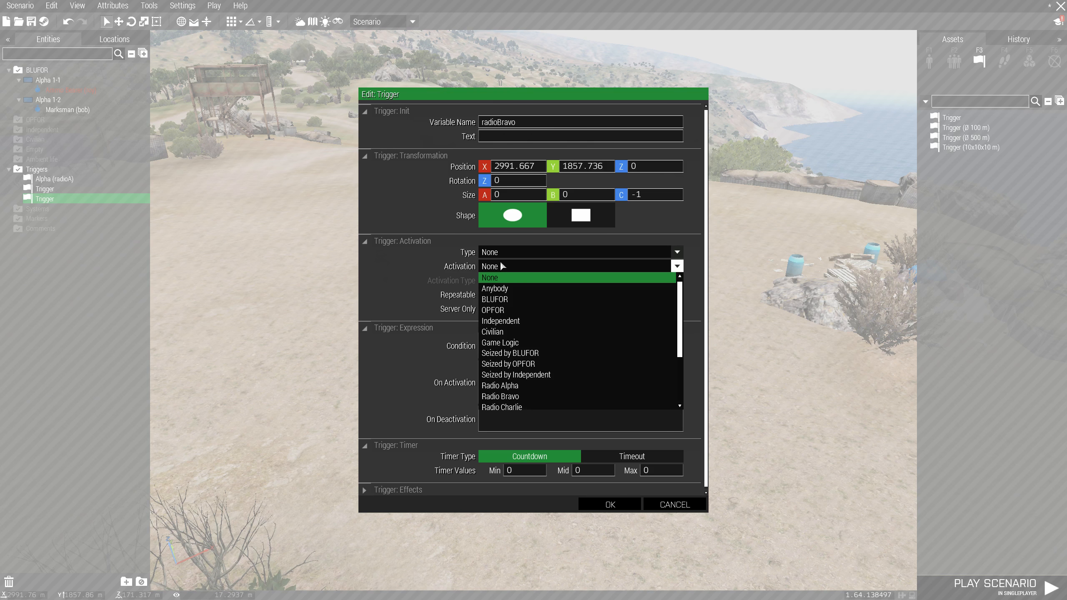
{"action": "left_click", "coordinate": [505, 397]}
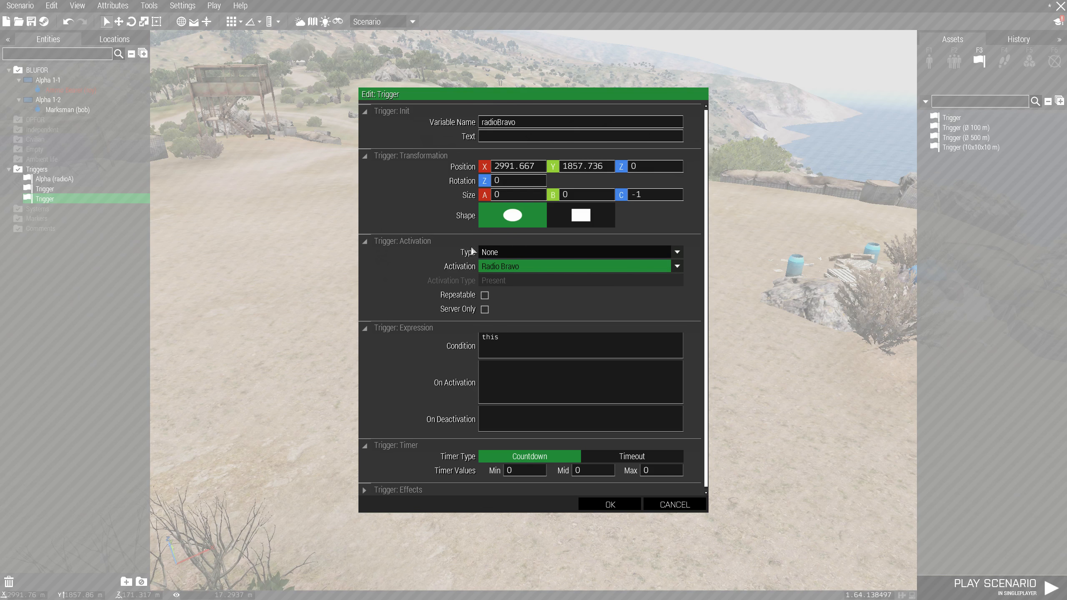
Step: Keep the radioBravo trigger's type at None and its On Activation expression empty, and apply its attributes
{"action": "left_click", "coordinate": [500, 251]}
{"action": "left_click", "coordinate": [509, 248]}
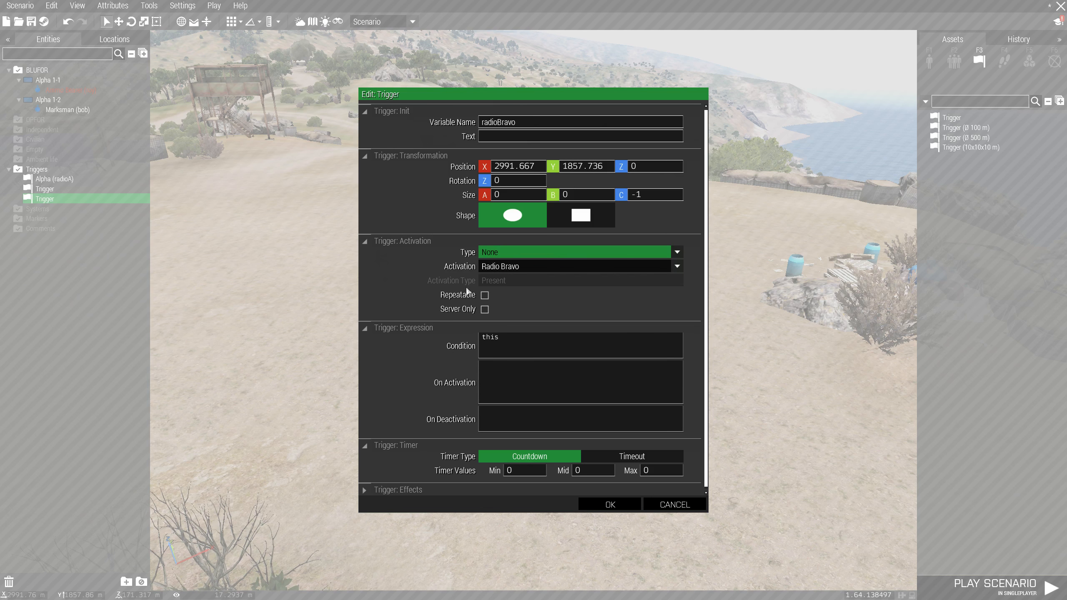
{"action": "left_click", "coordinate": [500, 394]}
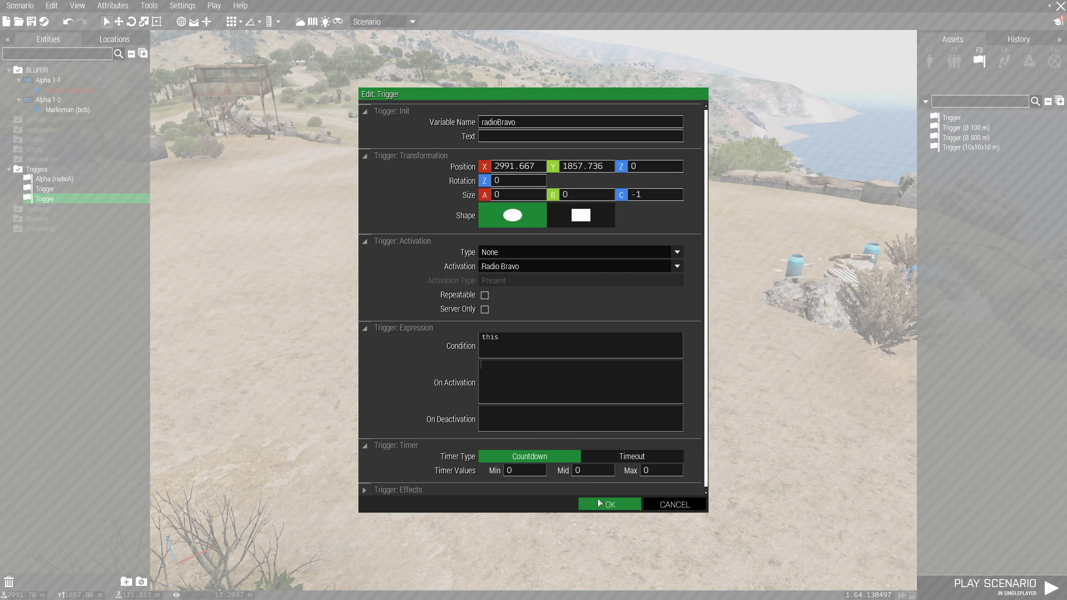
{"action": "left_click", "coordinate": [608, 504]}
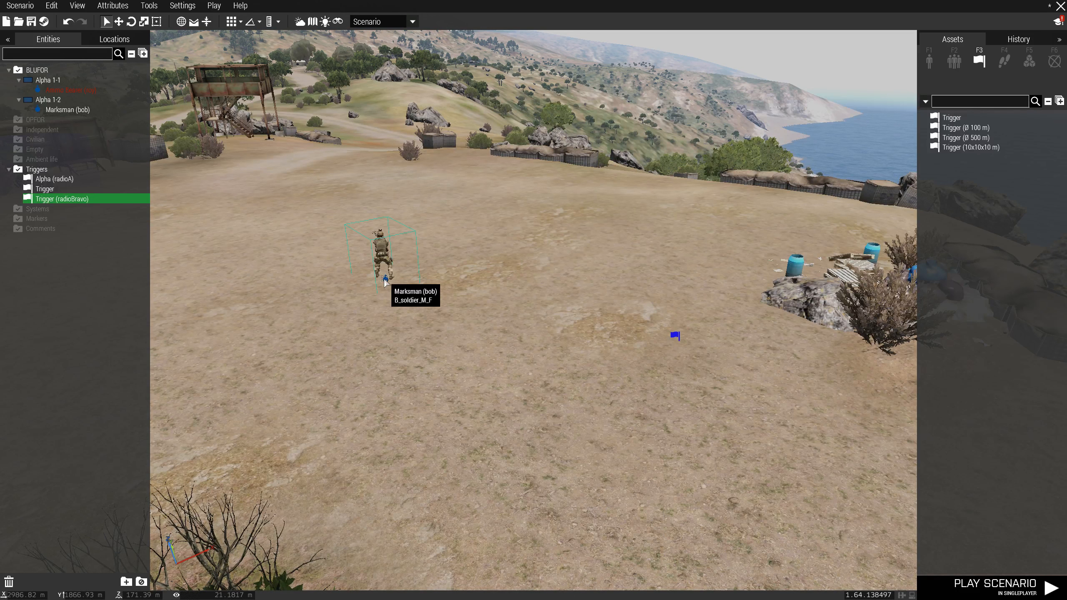
Step: Move the Marksman bob a short way across the open ground, turn him toward the rocks and make him the player unit
{"action": "left_click_drag", "start_coordinate": [384, 279], "coordinate": [435, 312]}
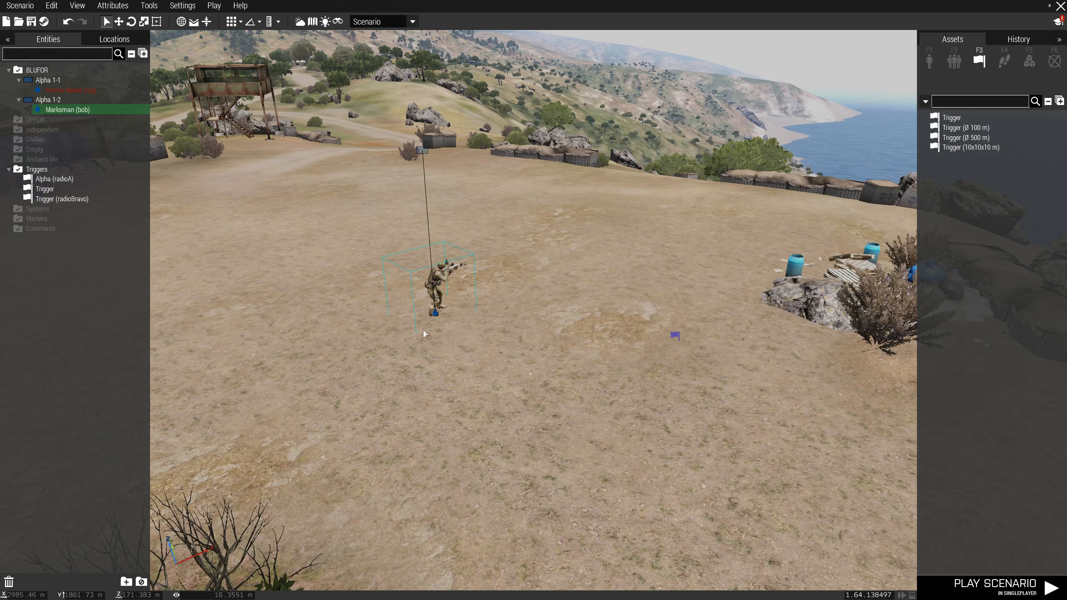
{"action": "double_click", "coordinate": [431, 310]}
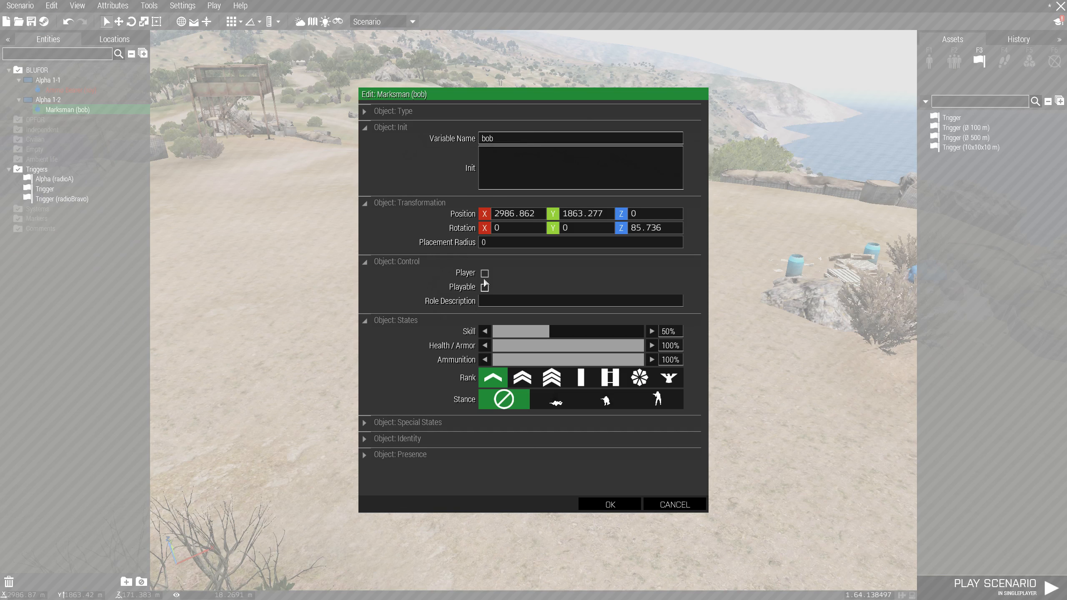
{"action": "left_click", "coordinate": [596, 498]}
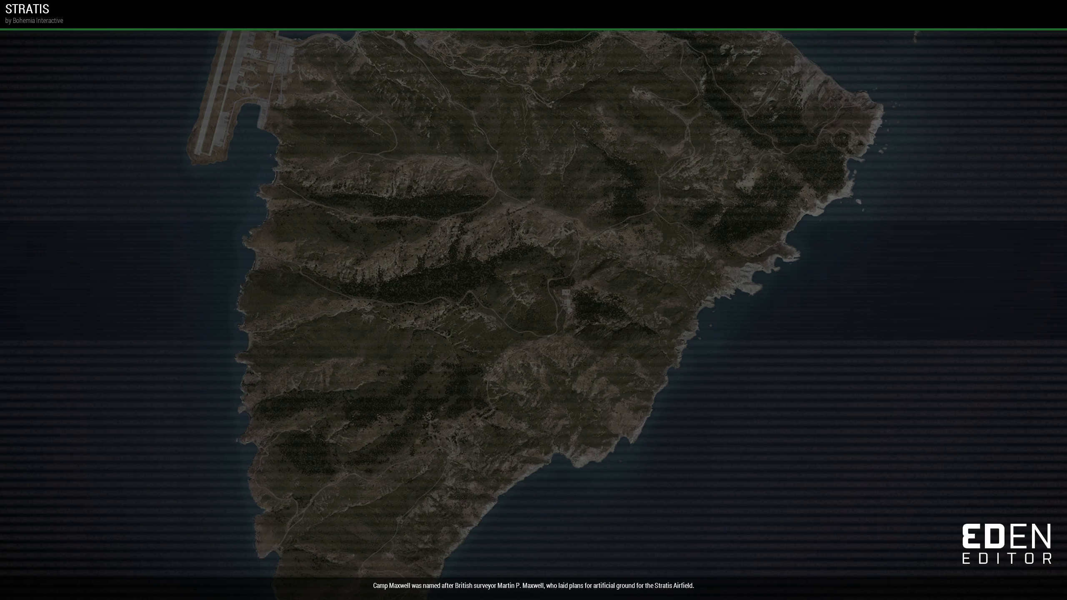
Step: Play the scenario, examine the Alpha and Bravo entries in the radio channel list, and call Radio Bravo
{"action": "key", "text": "0"}
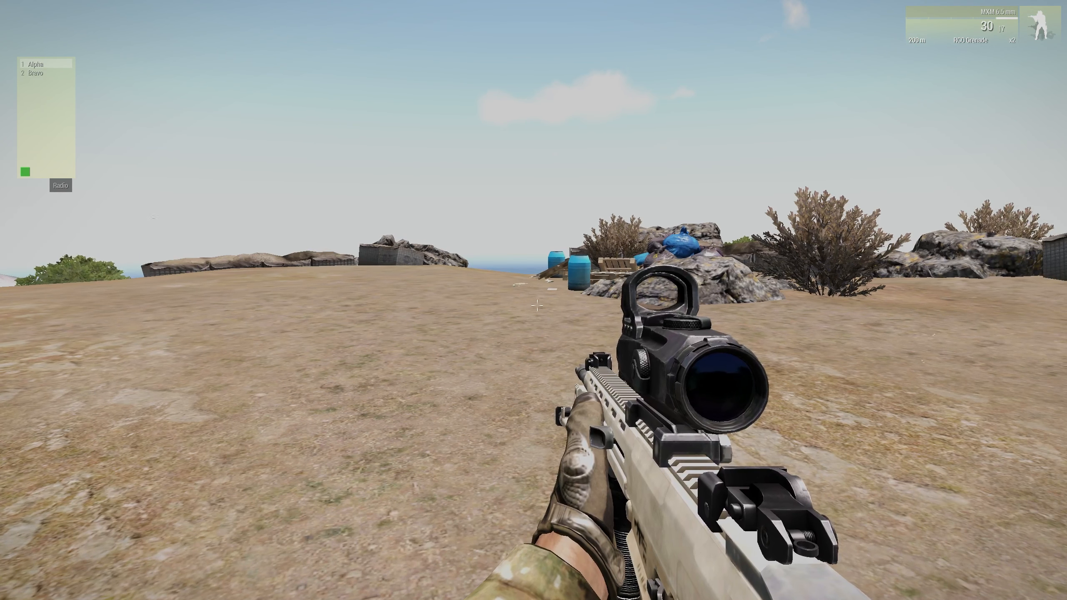
{"action": "scroll", "coordinate": [46, 73], "scroll_direction": "down", "scroll_amount": 1}
{"action": "scroll", "coordinate": [46, 67], "scroll_direction": "up", "scroll_amount": 1}
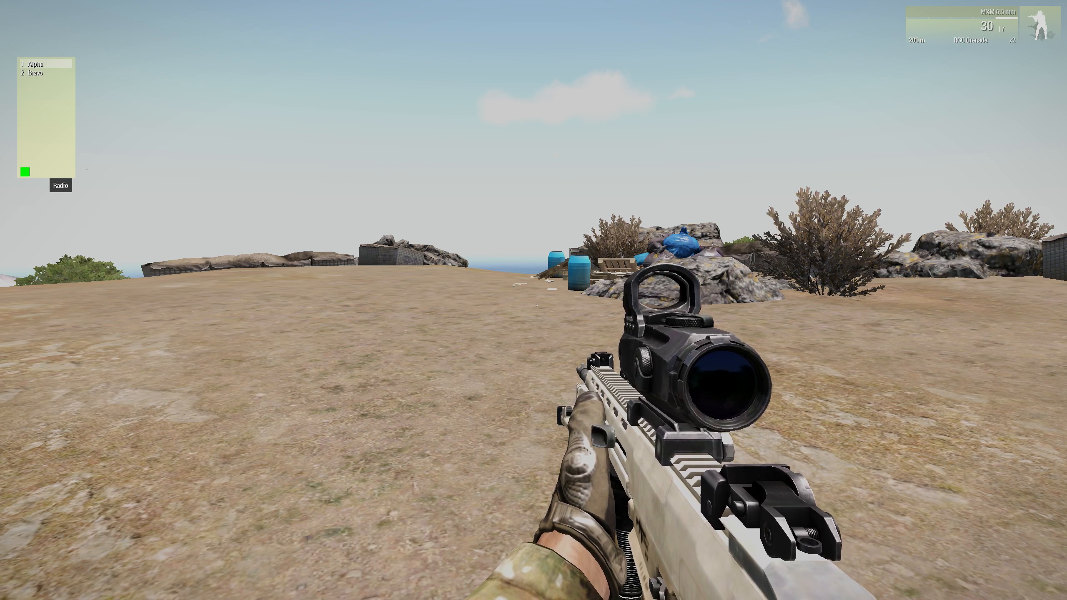
{"action": "scroll", "coordinate": [47, 68], "scroll_direction": "down", "scroll_amount": 1}
{"action": "scroll", "coordinate": [46, 68], "scroll_direction": "up", "scroll_amount": 1}
{"action": "scroll", "coordinate": [46, 68], "scroll_direction": "down", "scroll_amount": 1}
{"action": "scroll", "coordinate": [46, 68], "scroll_direction": "up", "scroll_amount": 1}
{"action": "scroll", "coordinate": [46, 73], "scroll_direction": "down", "scroll_amount": 1}
{"action": "scroll", "coordinate": [46, 68], "scroll_direction": "up", "scroll_amount": 1}
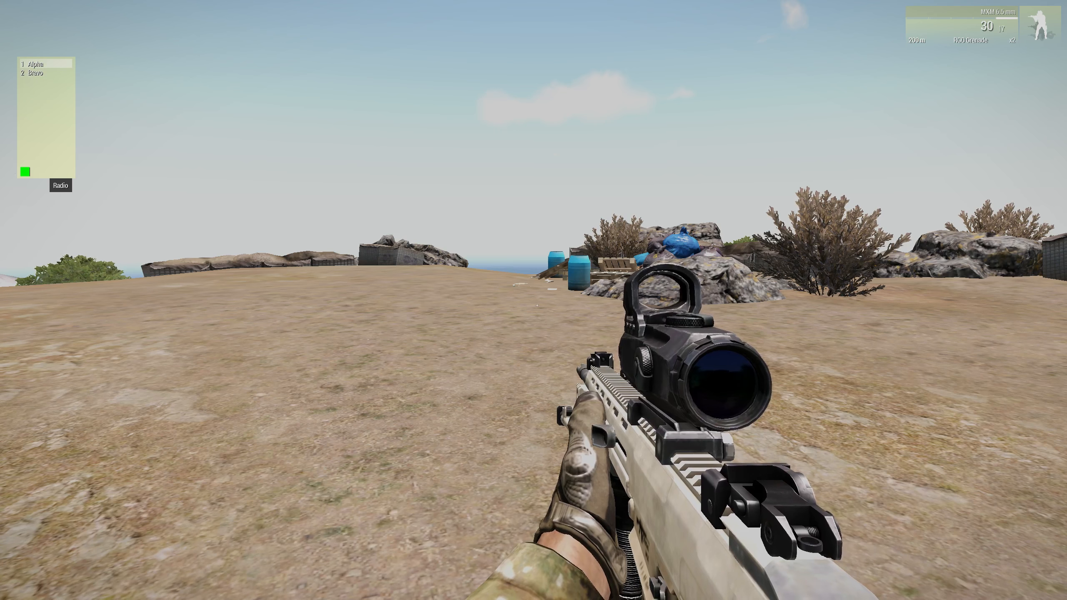
{"action": "scroll", "coordinate": [46, 73], "scroll_direction": "down", "scroll_amount": 1}
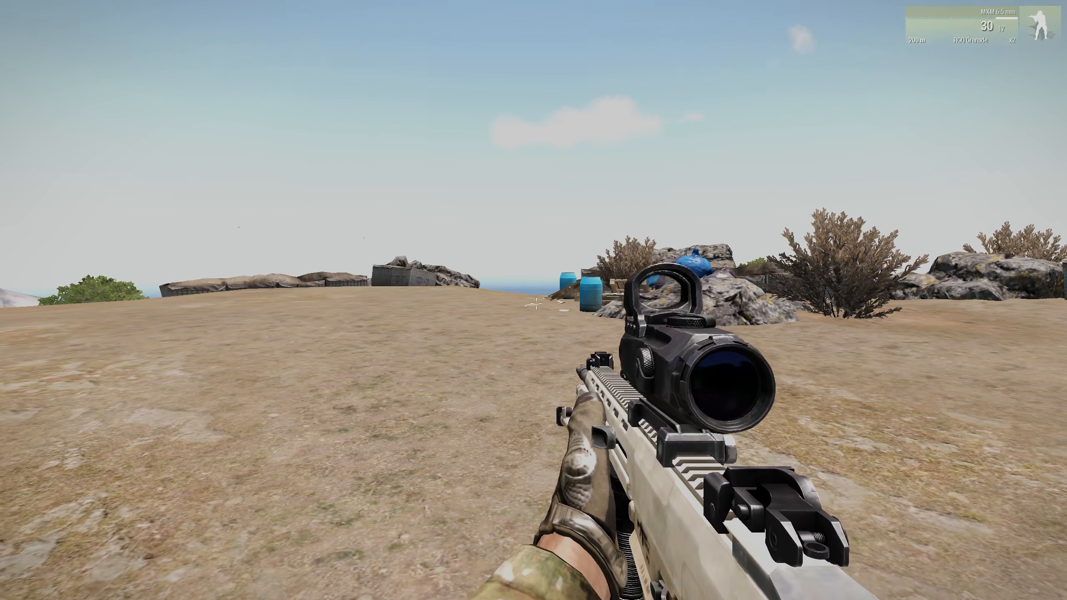
Step: Resume the paused preview, walk up to the Ammo Bearer in the camp and shoot him
{"action": "key", "text": "Escape"}
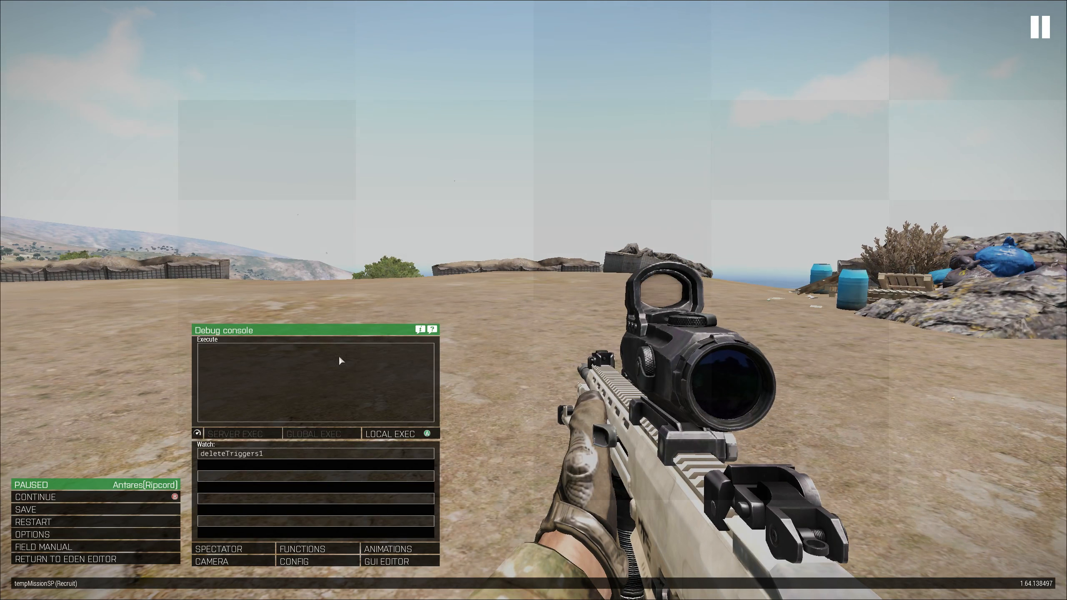
{"action": "key", "text": "Escape"}
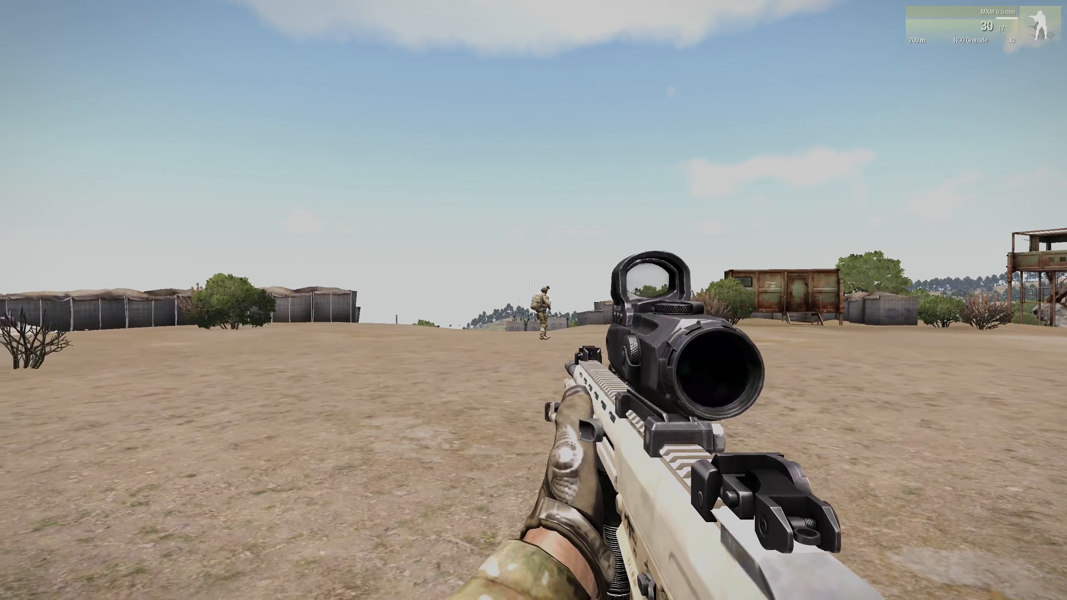
{"action": "key", "text": "ctrl"}
{"action": "key", "text": "ctrl"}
{"action": "key", "text": "w"}
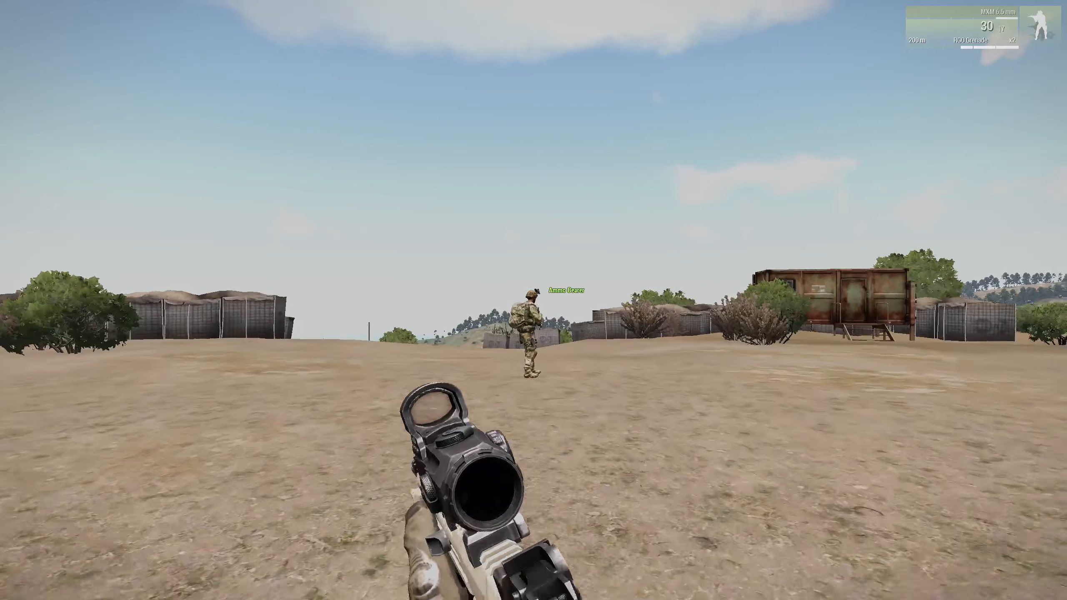
{"action": "right_click", "coordinate": [534, 300]}
{"action": "right_click", "coordinate": [534, 300]}
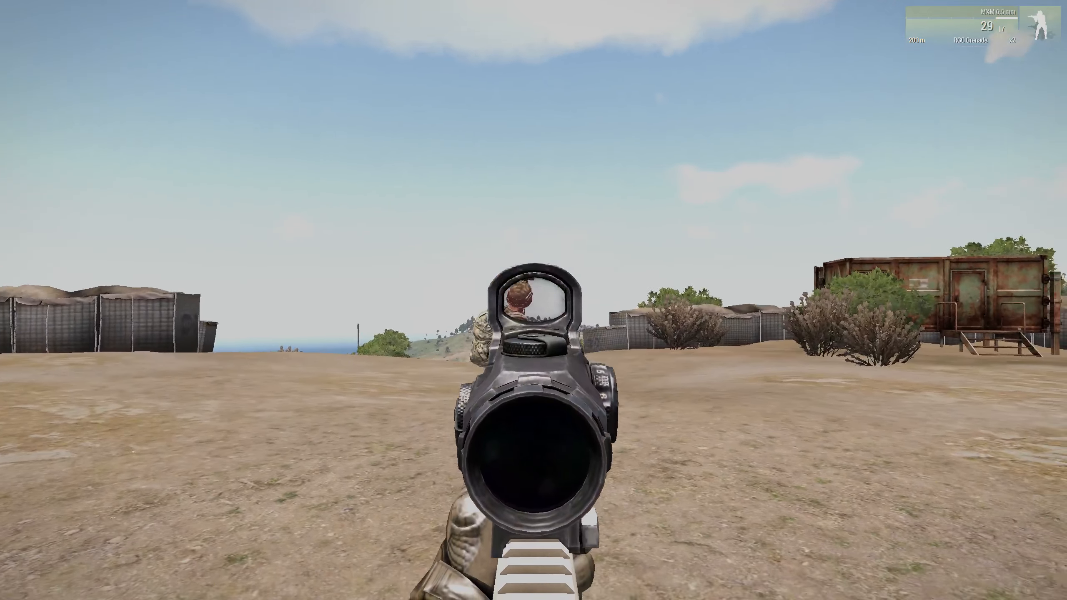
{"action": "left_click", "coordinate": [534, 300]}
{"action": "right_click", "coordinate": [534, 300]}
{"action": "key", "text": "w"}
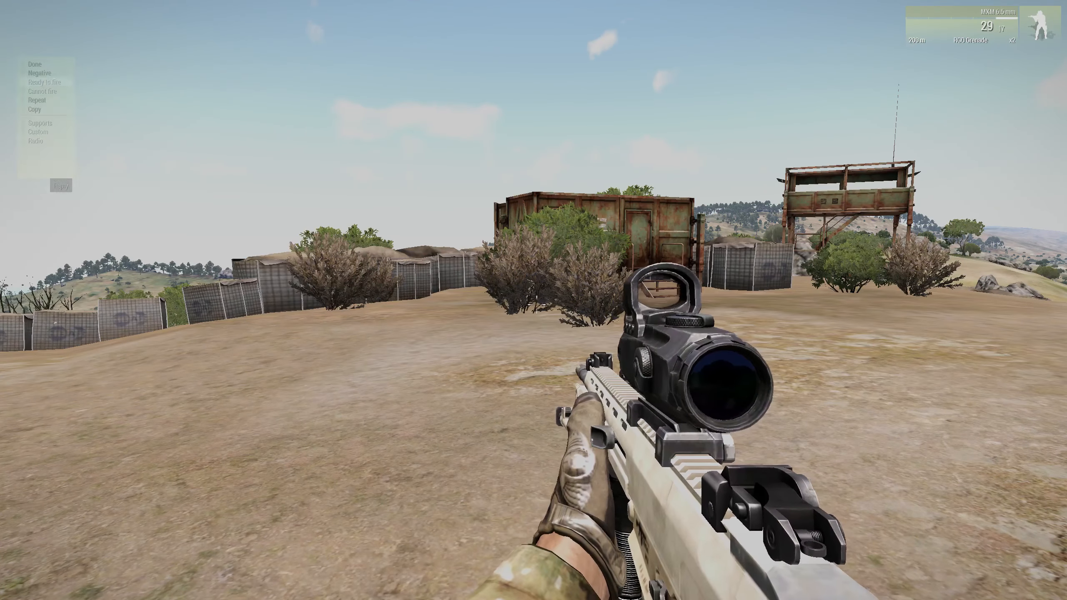
Step: Examine the remaining radio channels while running around the camp, and return to the Eden Editor
{"action": "key", "text": "0"}
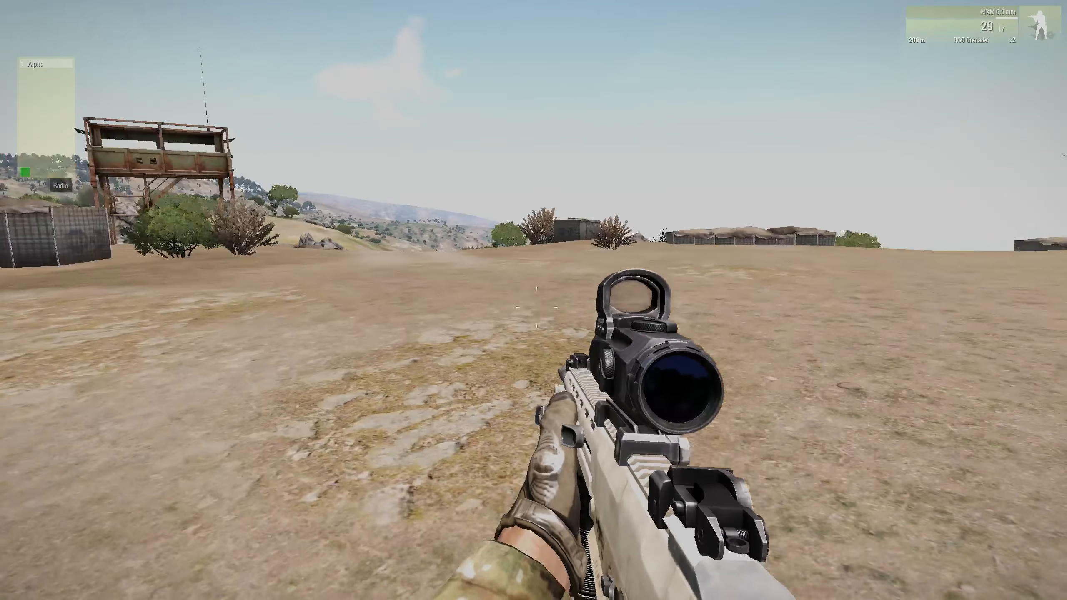
{"action": "key", "text": "shift+w"}
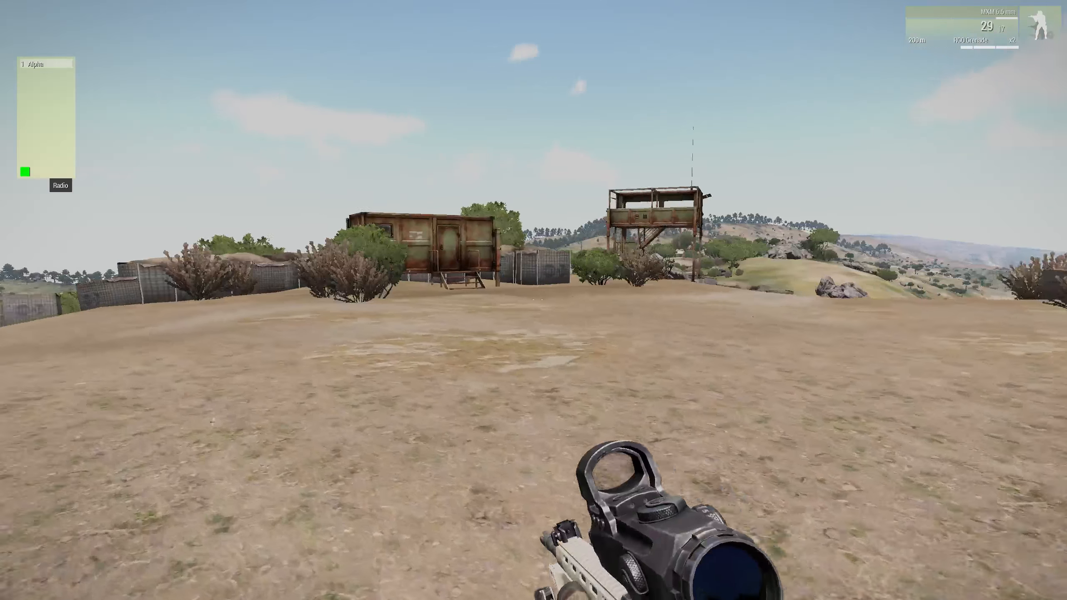
{"action": "key", "text": "w"}
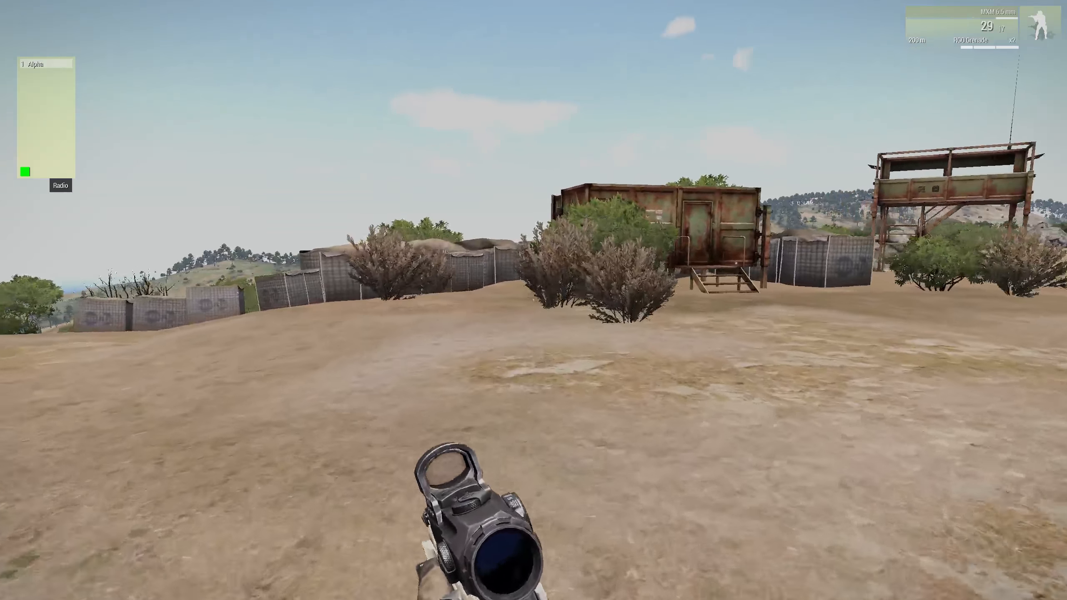
{"action": "key", "text": "w"}
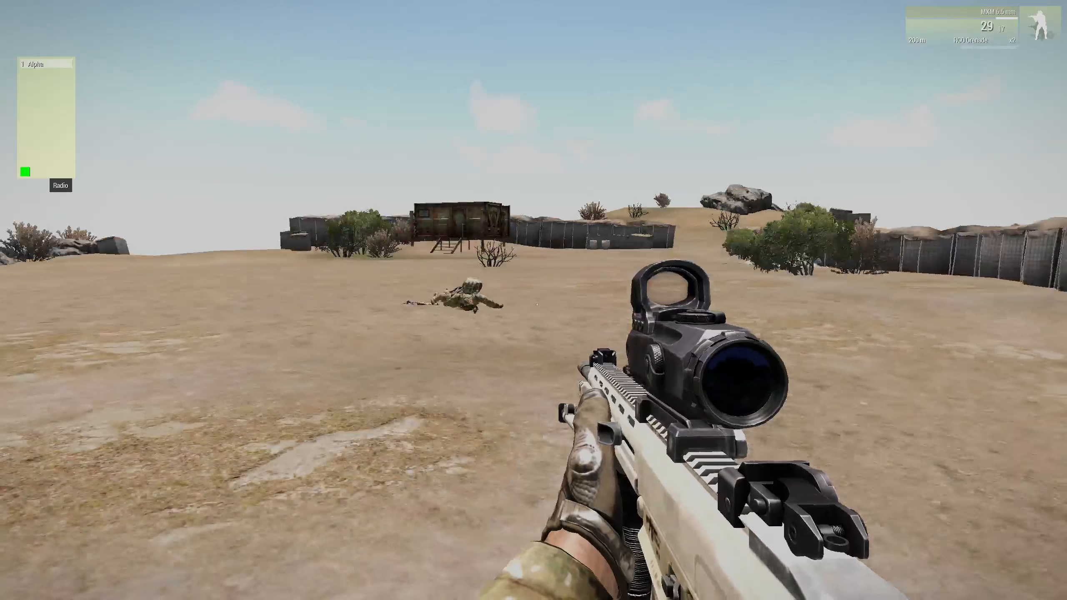
{"action": "key", "text": "w"}
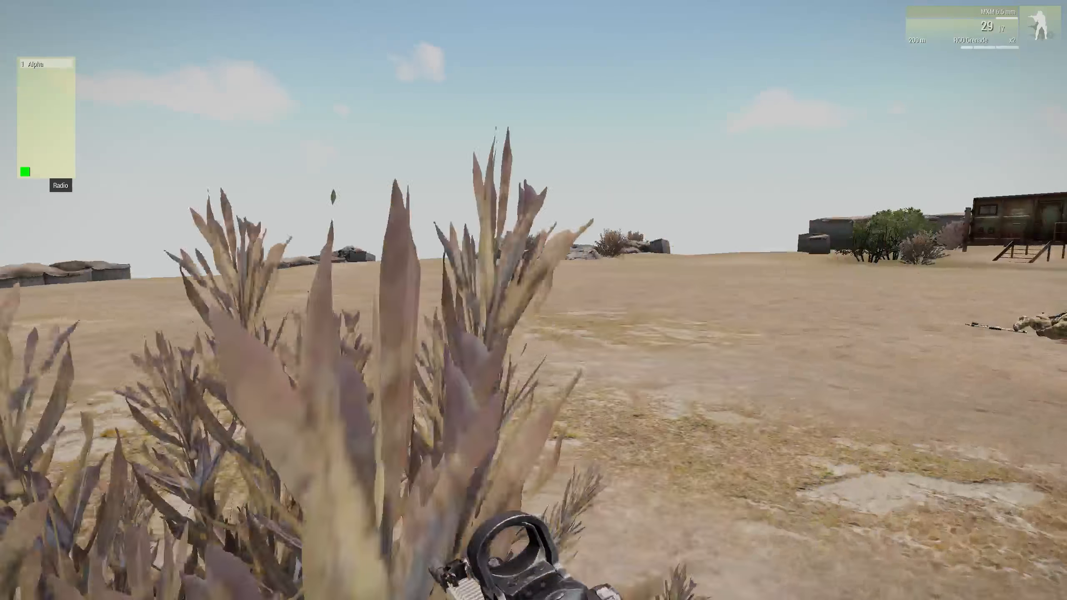
{"action": "key", "text": "w"}
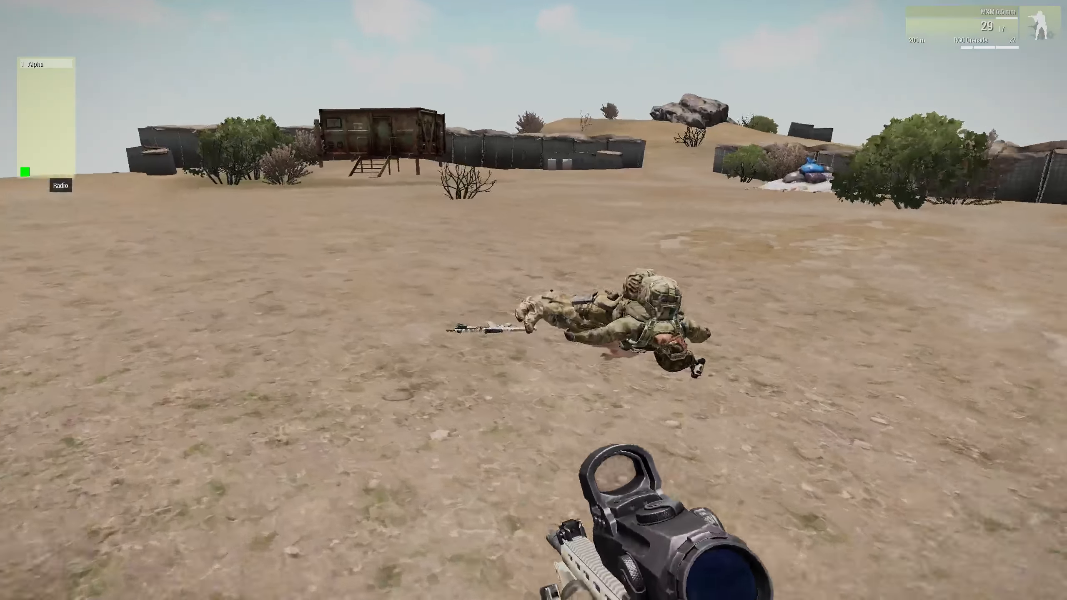
{"action": "key", "text": "w"}
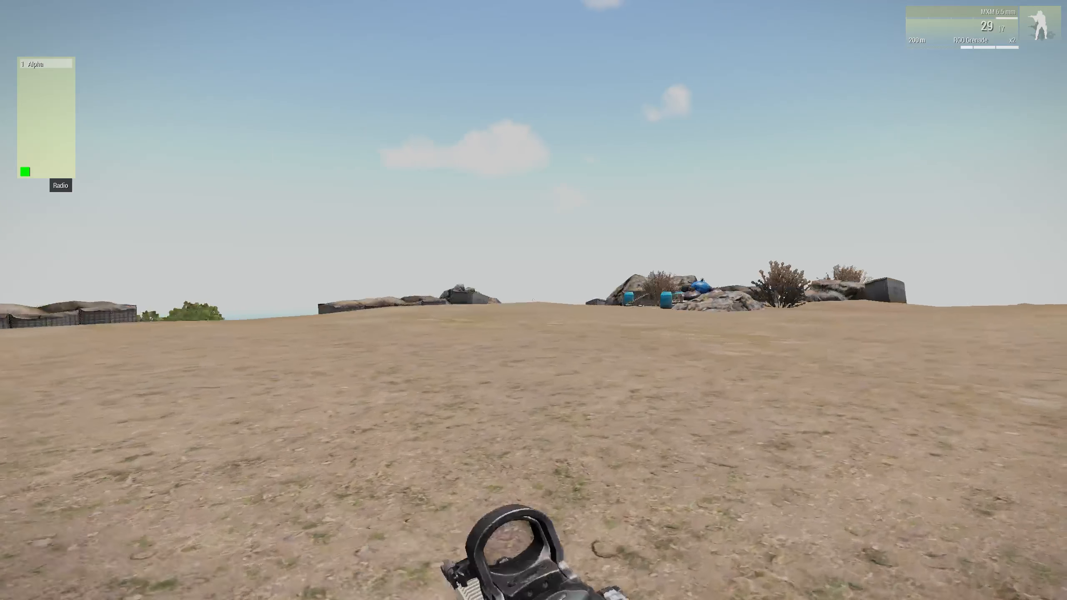
{"action": "key", "text": "Escape"}
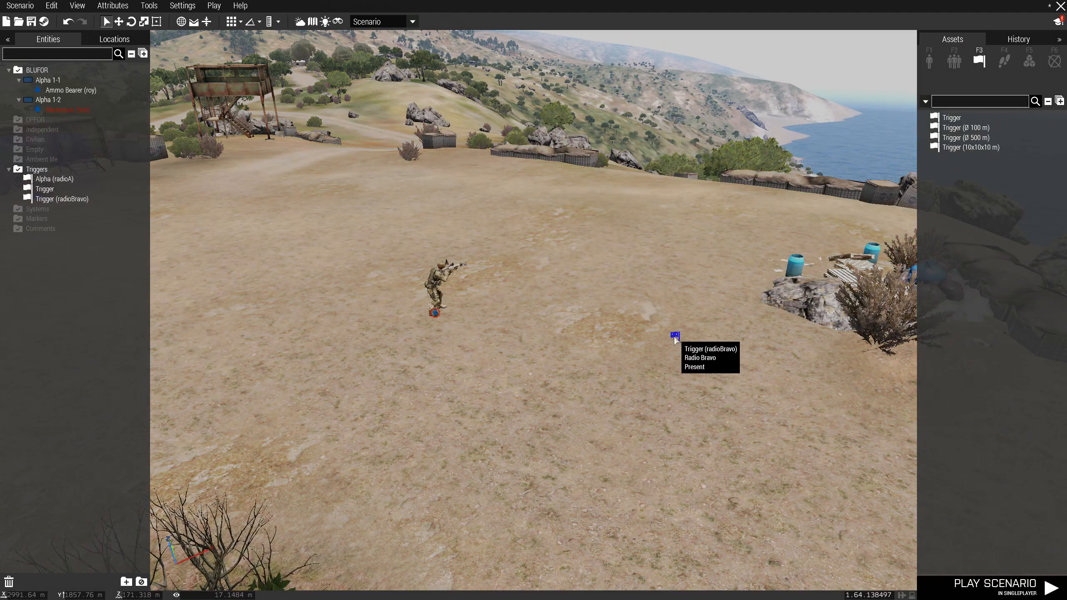
Step: Make the radioBravo trigger repeatable
{"action": "double_click", "coordinate": [675, 336]}
{"action": "left_click", "coordinate": [485, 294]}
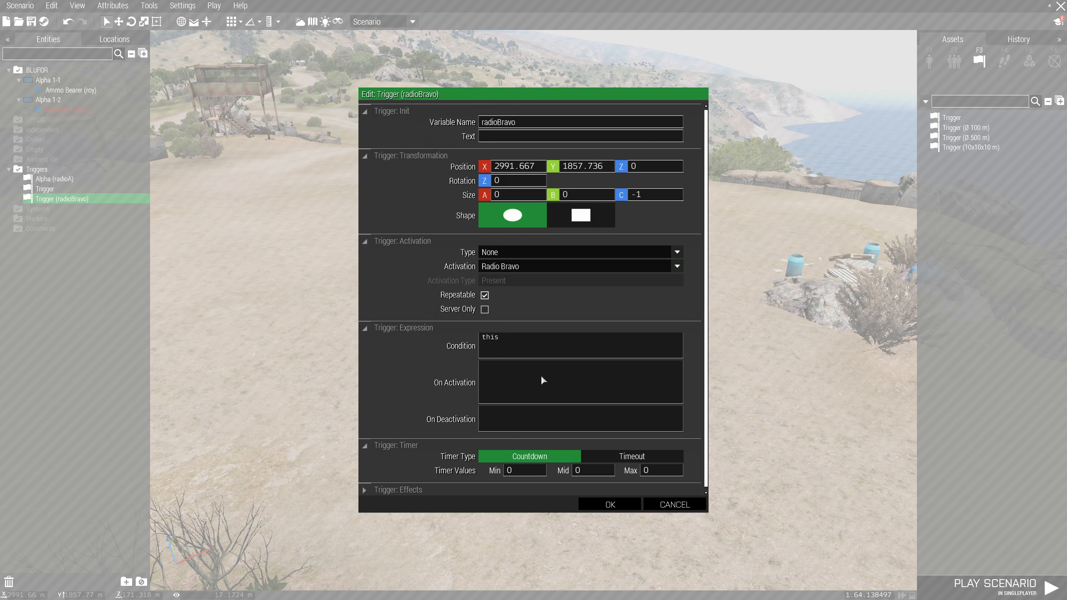
{"action": "left_click", "coordinate": [610, 504]}
Step: Place a new default trigger at the lone dry shrub on the open ground near the dirt road and watchtower
{"action": "scroll", "coordinate": [607, 376], "scroll_direction": "up", "scroll_amount": 5}
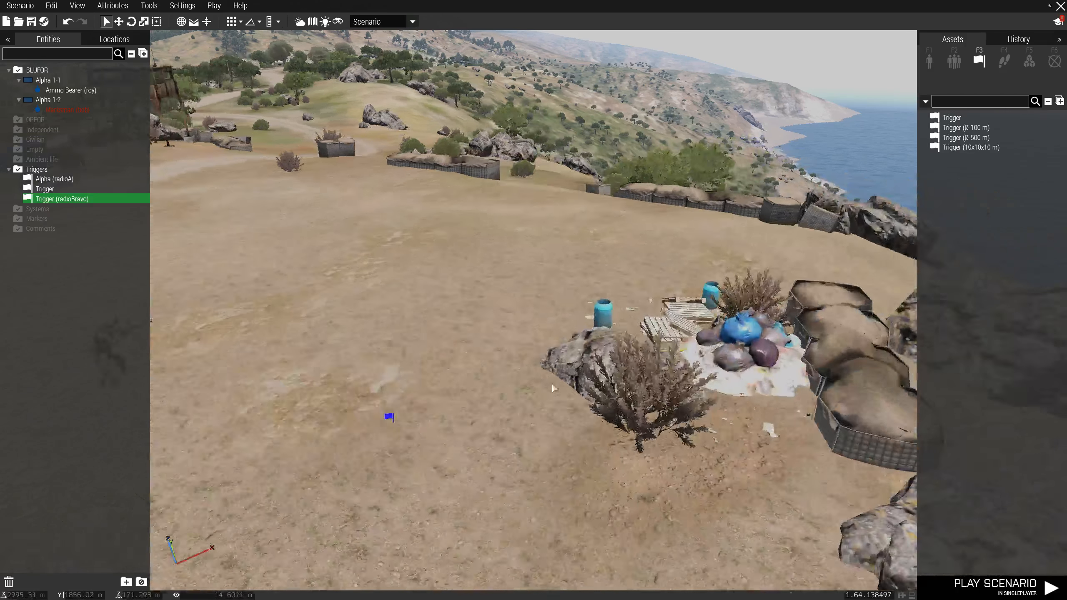
{"action": "left_click", "coordinate": [954, 118]}
{"action": "key", "text": "d"}
{"action": "key", "text": "d"}
{"action": "right_click_drag", "start_coordinate": [604, 274], "coordinate": [368, 294]}
{"action": "key", "text": "d"}
{"action": "key", "text": "s"}
{"action": "key", "text": "a"}
{"action": "key", "text": "w"}
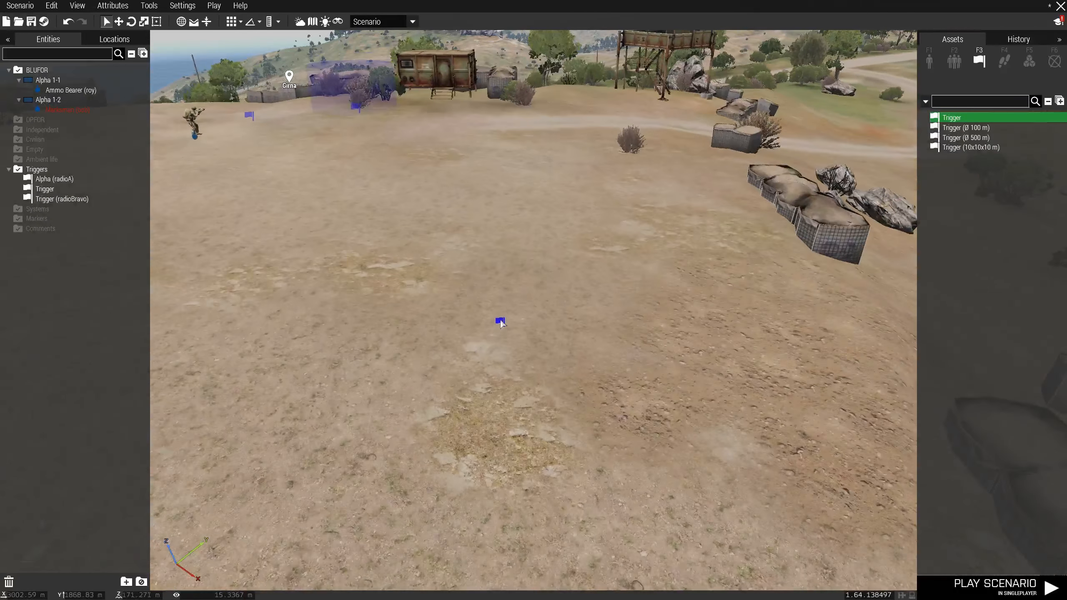
{"action": "key", "text": "s"}
{"action": "key", "text": "a"}
{"action": "key", "text": "a"}
{"action": "key", "text": "w"}
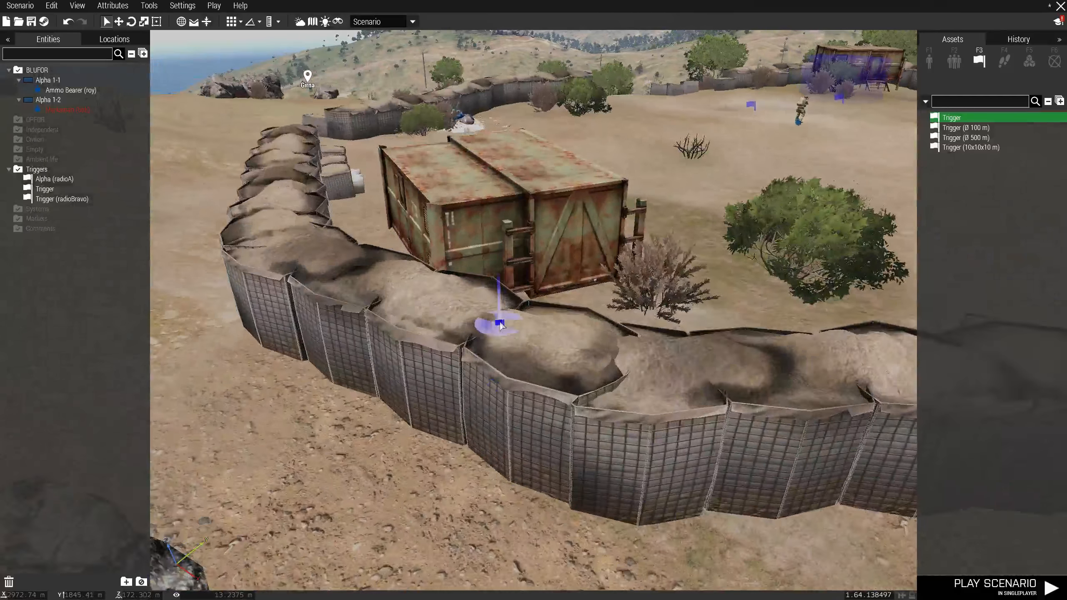
{"action": "key", "text": "d"}
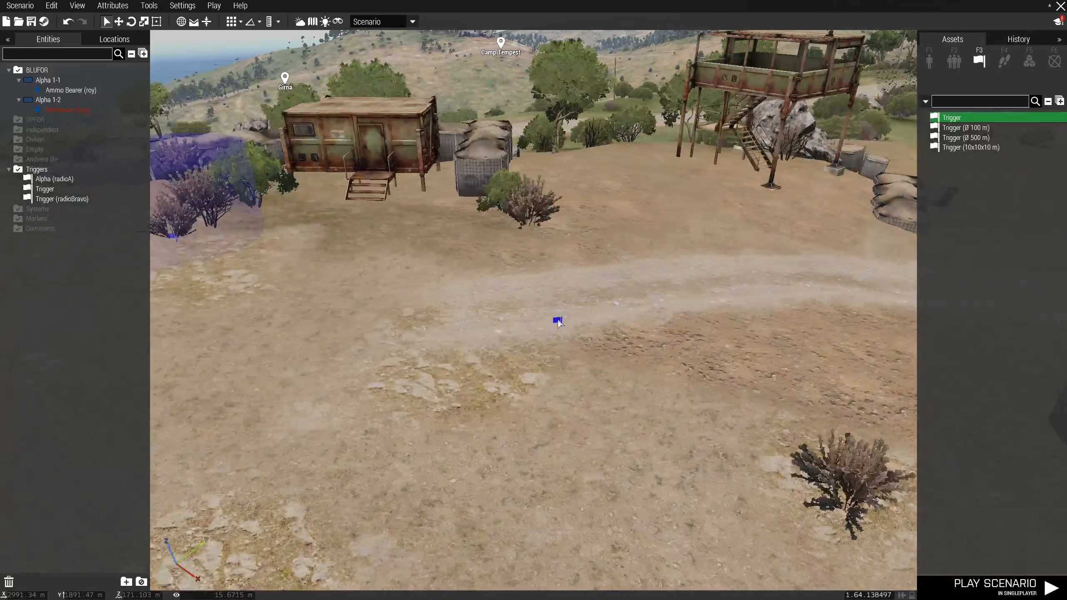
{"action": "key", "text": "d"}
{"action": "key", "text": "s"}
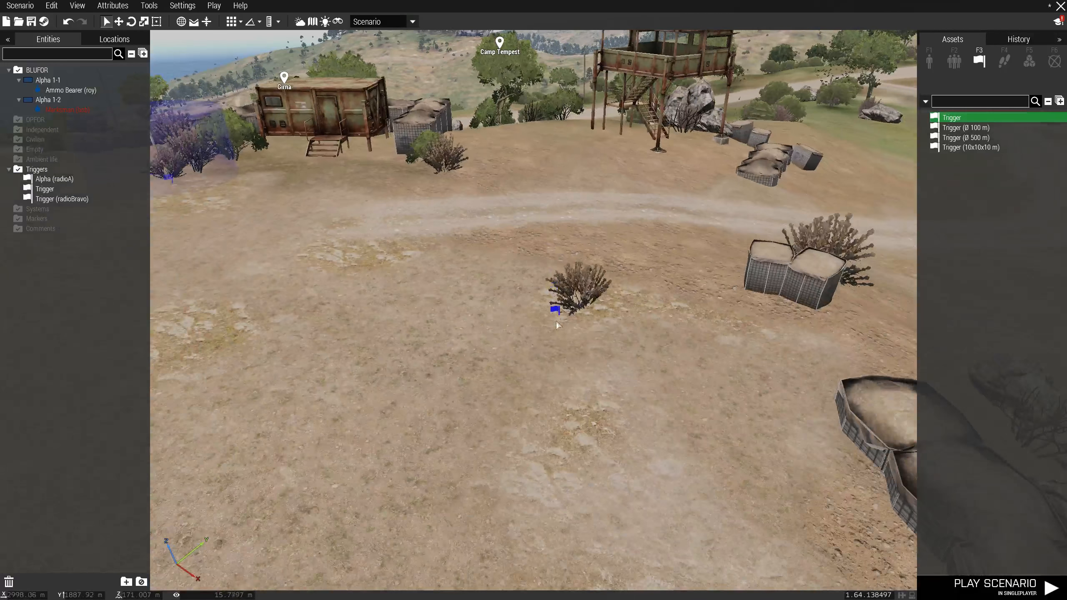
{"action": "left_click", "coordinate": [581, 304]}
Step: Set the variable name of the trigger at the shrub to safeZone and its activation to Anybody
{"action": "key", "text": "w"}
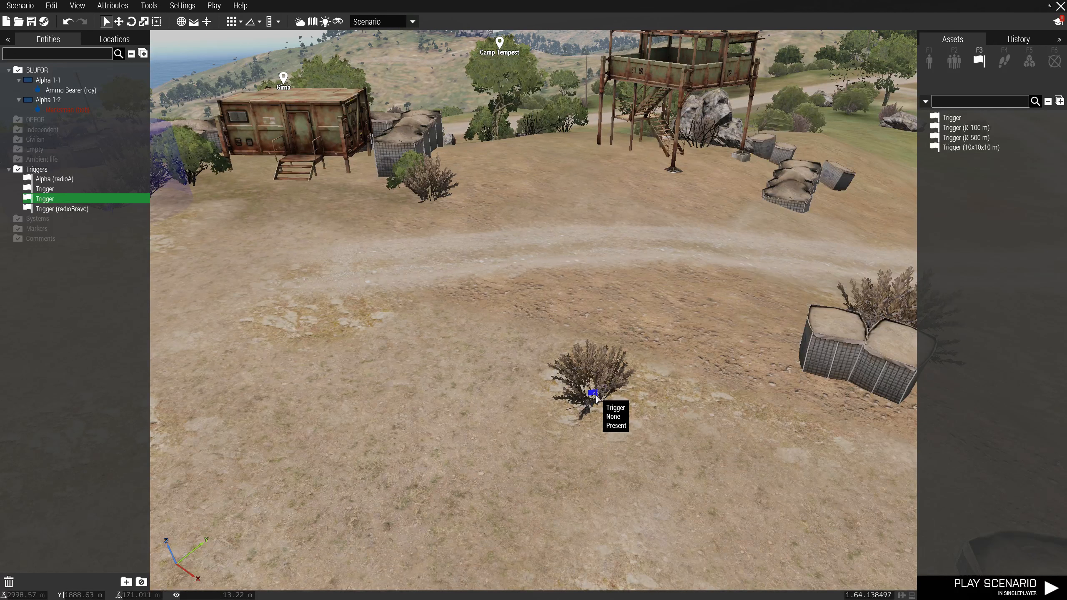
{"action": "double_click", "coordinate": [594, 394]}
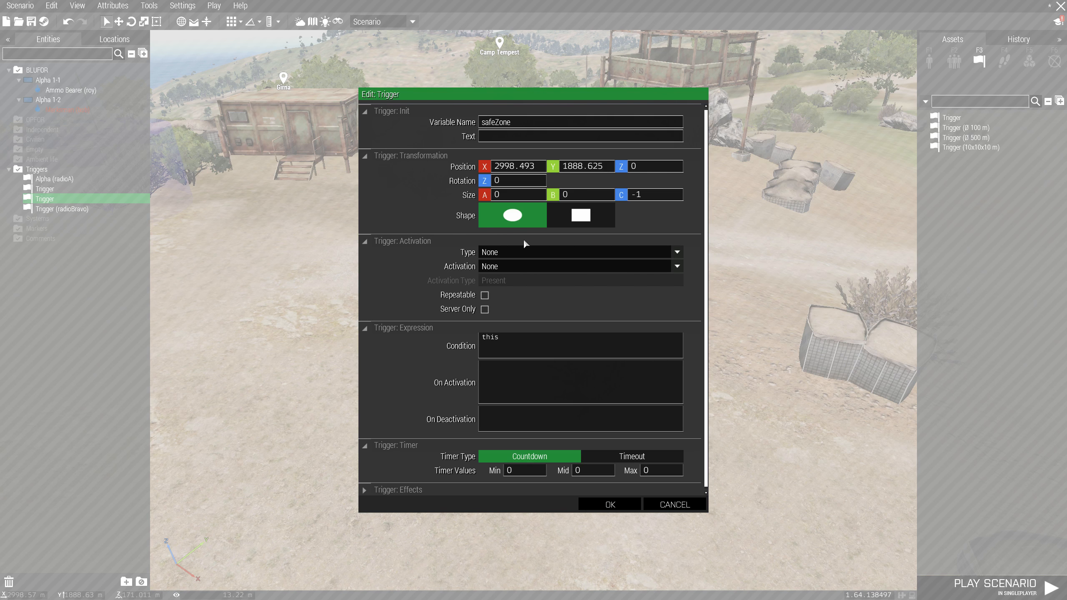
{"action": "left_click", "coordinate": [512, 266]}
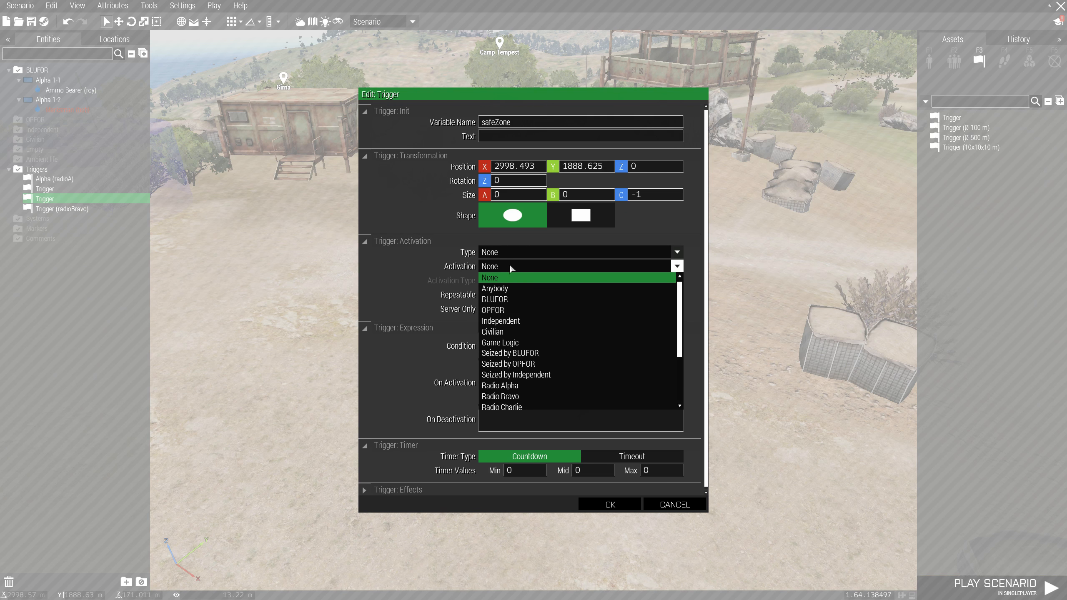
{"action": "left_click", "coordinate": [501, 287]}
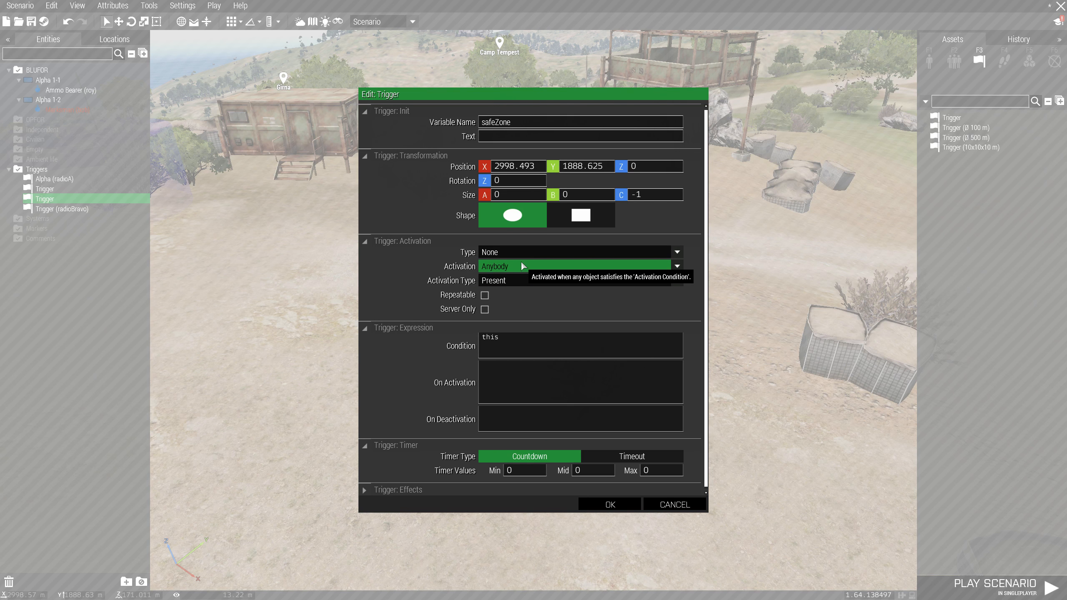
{"action": "left_click", "coordinate": [613, 504]}
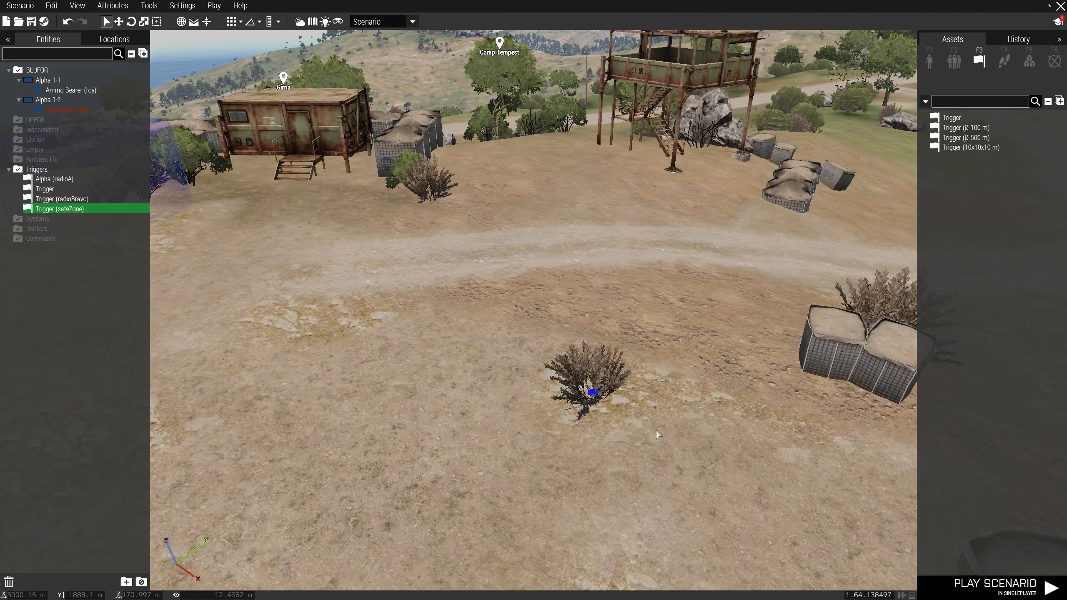
{"action": "right_click", "coordinate": [550, 423]}
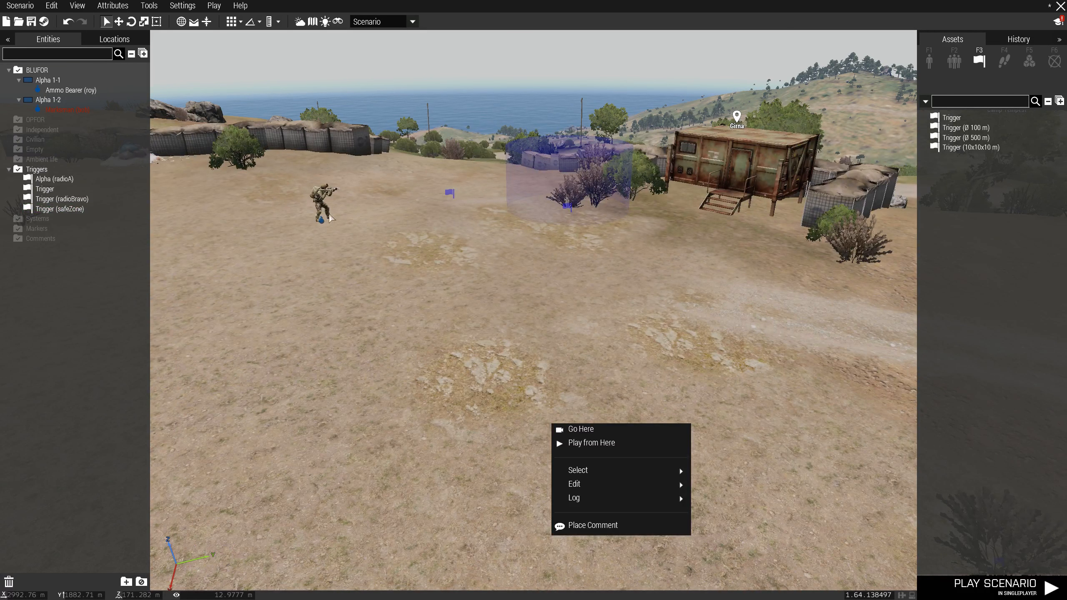
Step: Set the size of the safeZone trigger at the shrub to 3 m on all three axes
{"action": "left_click", "coordinate": [340, 226]}
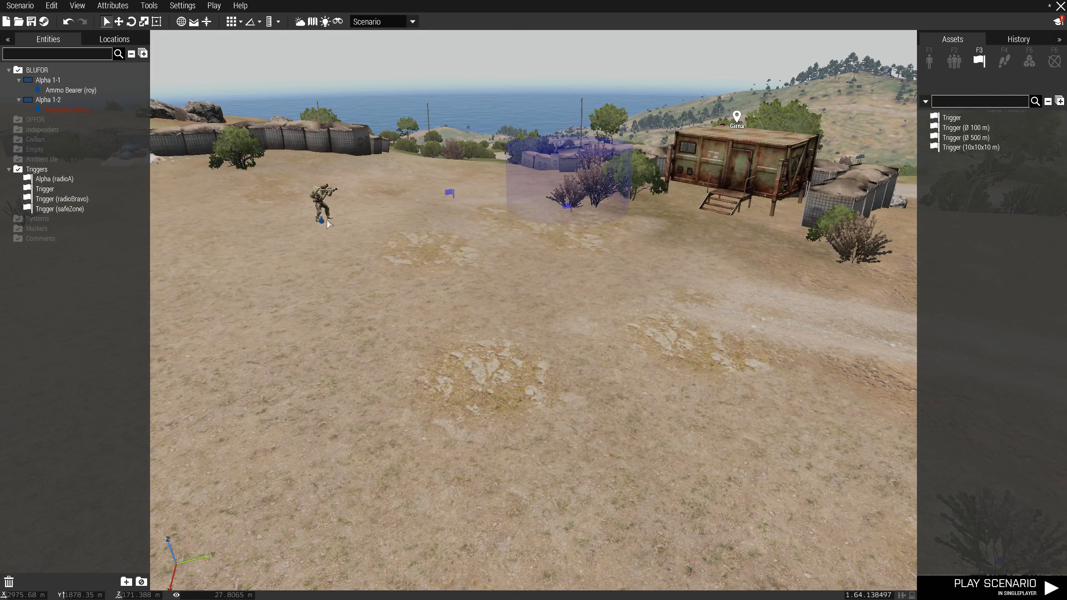
{"action": "right_click_drag", "start_coordinate": [395, 329], "coordinate": [540, 302]}
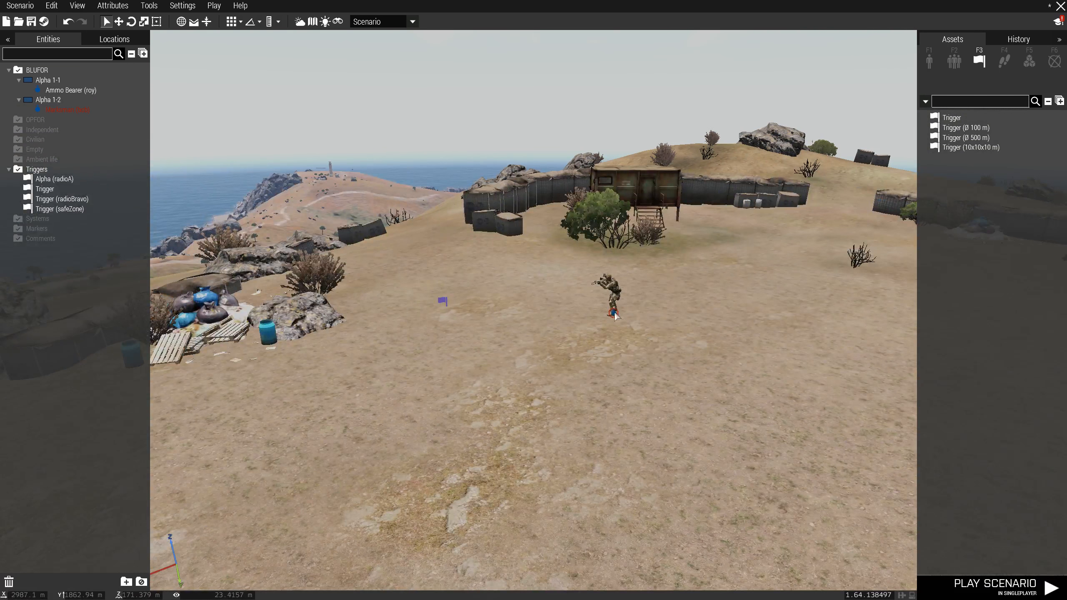
{"action": "right_click_drag", "start_coordinate": [618, 315], "coordinate": [654, 324]}
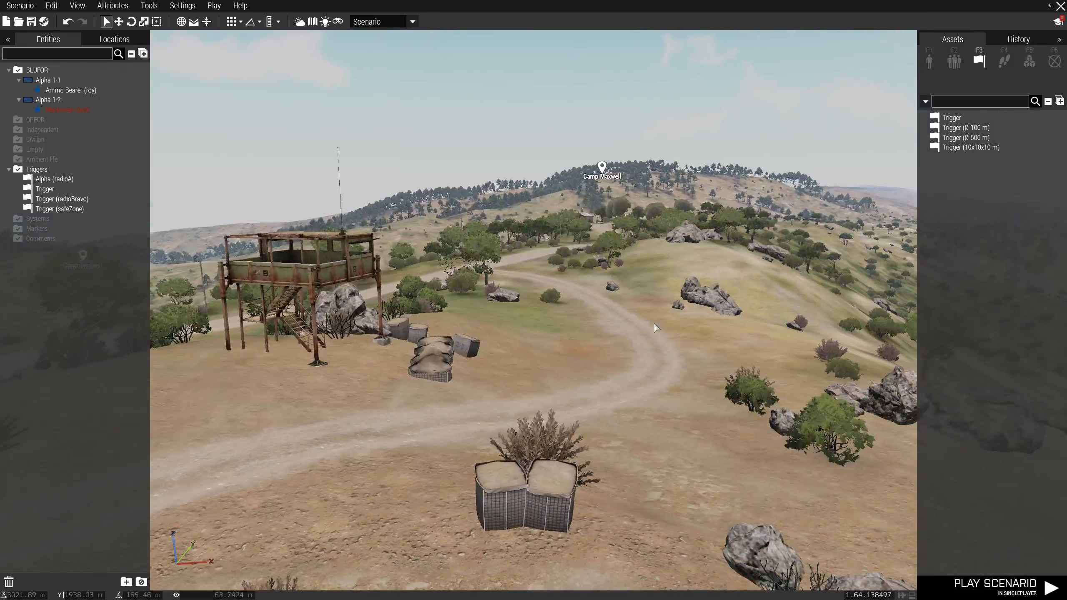
{"action": "right_click_drag", "start_coordinate": [587, 345], "coordinate": [527, 383]}
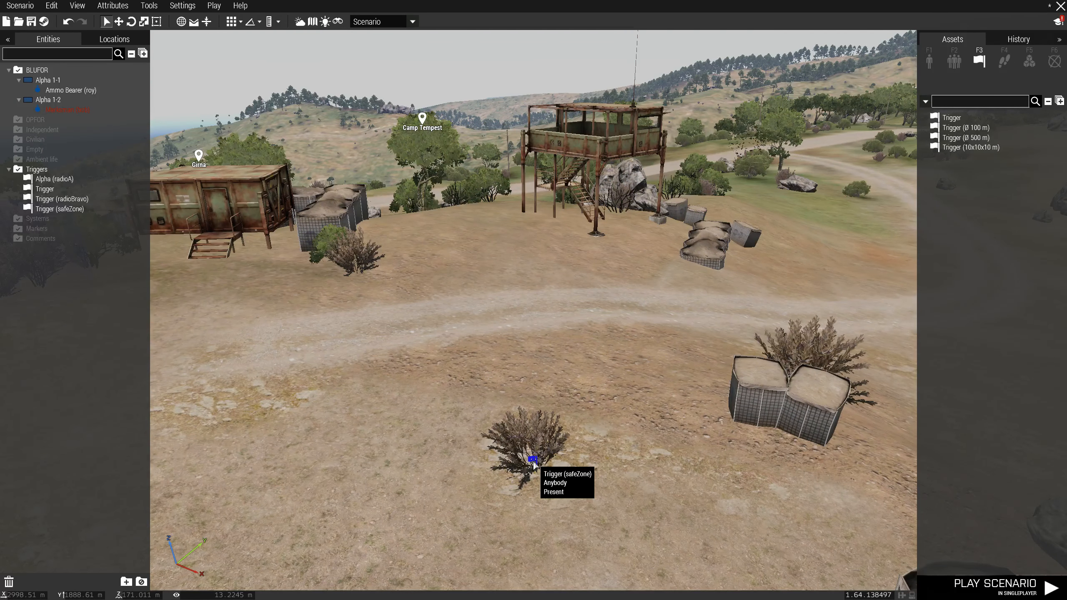
{"action": "double_click", "coordinate": [533, 461]}
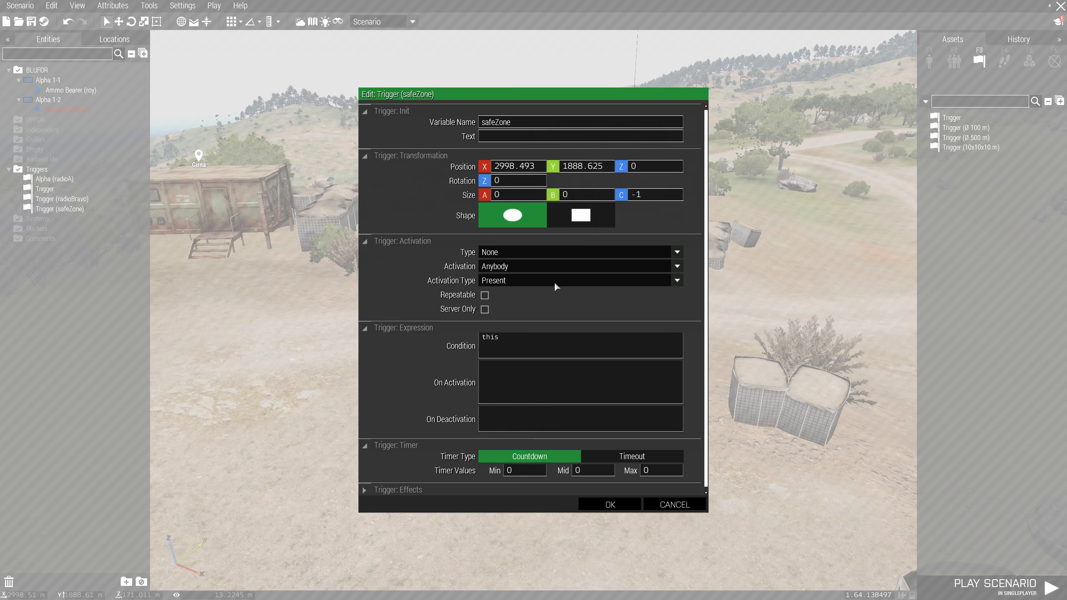
{"action": "left_click_drag", "start_coordinate": [510, 195], "coordinate": [466, 193]}
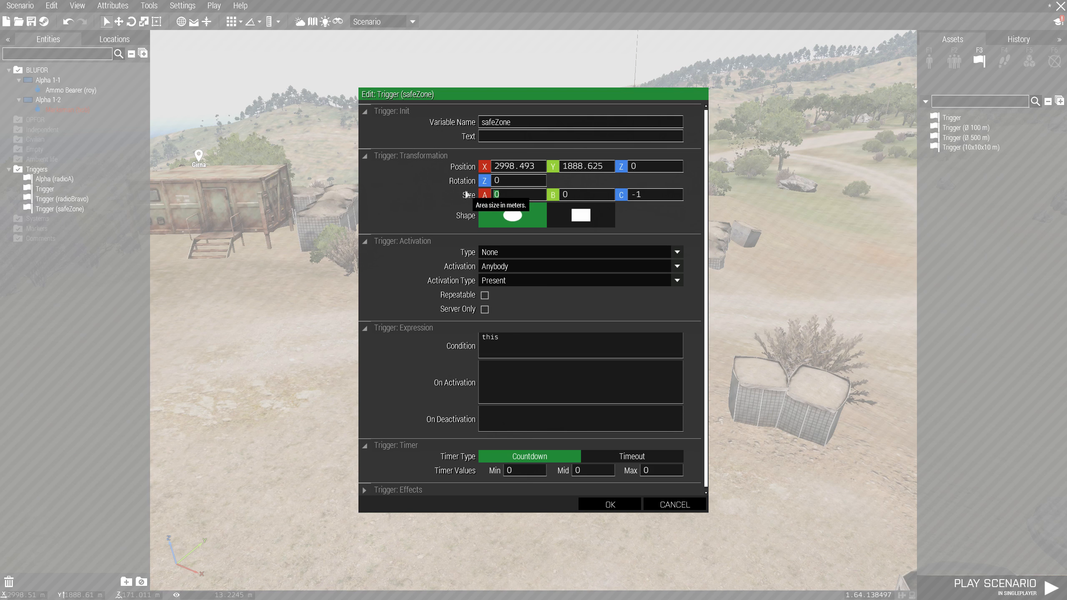
{"action": "type", "text": "3"}
{"action": "left_click_drag", "start_coordinate": [574, 194], "coordinate": [556, 194]}
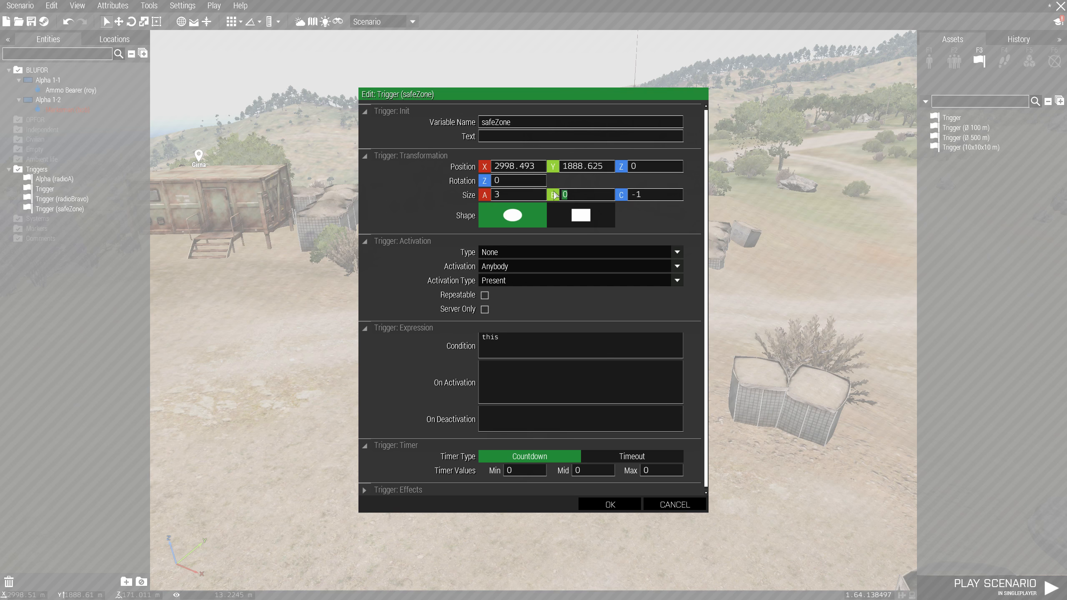
{"action": "type", "text": "3"}
{"action": "left_click_drag", "start_coordinate": [649, 192], "coordinate": [624, 193]}
{"action": "type", "text": "3"}
{"action": "left_click", "coordinate": [626, 504]}
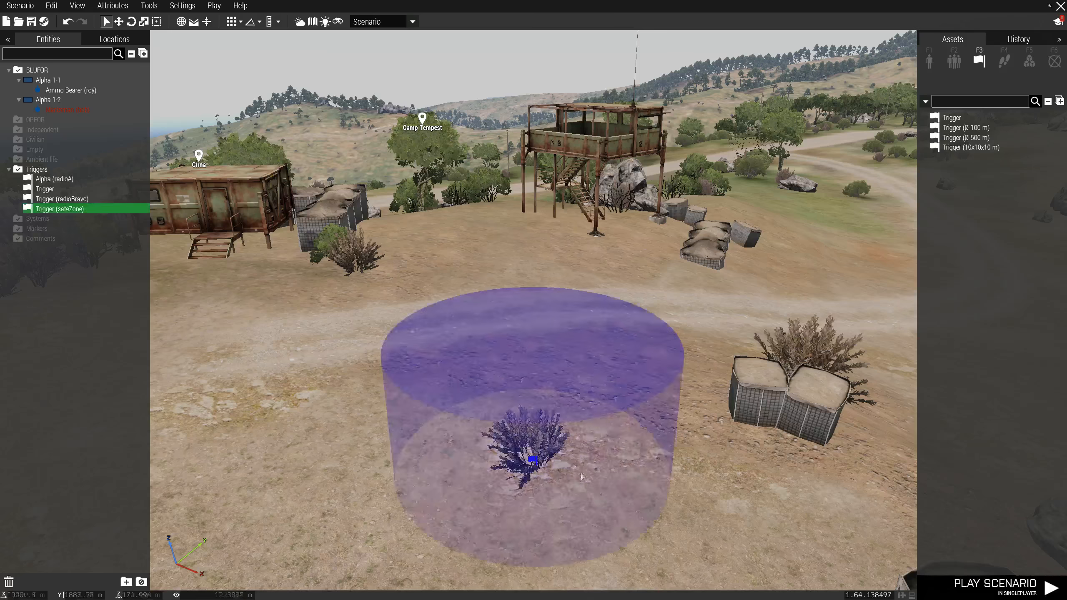
{"action": "scroll", "coordinate": [558, 359], "scroll_direction": "up", "scroll_amount": 2}
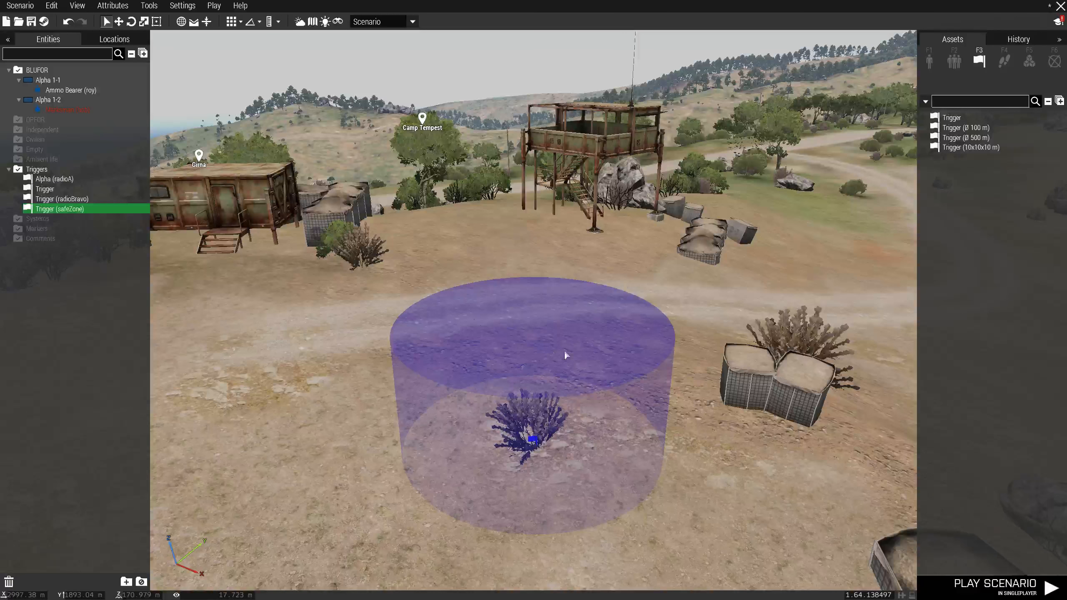
{"action": "scroll", "coordinate": [511, 409], "scroll_direction": "down", "scroll_amount": 1}
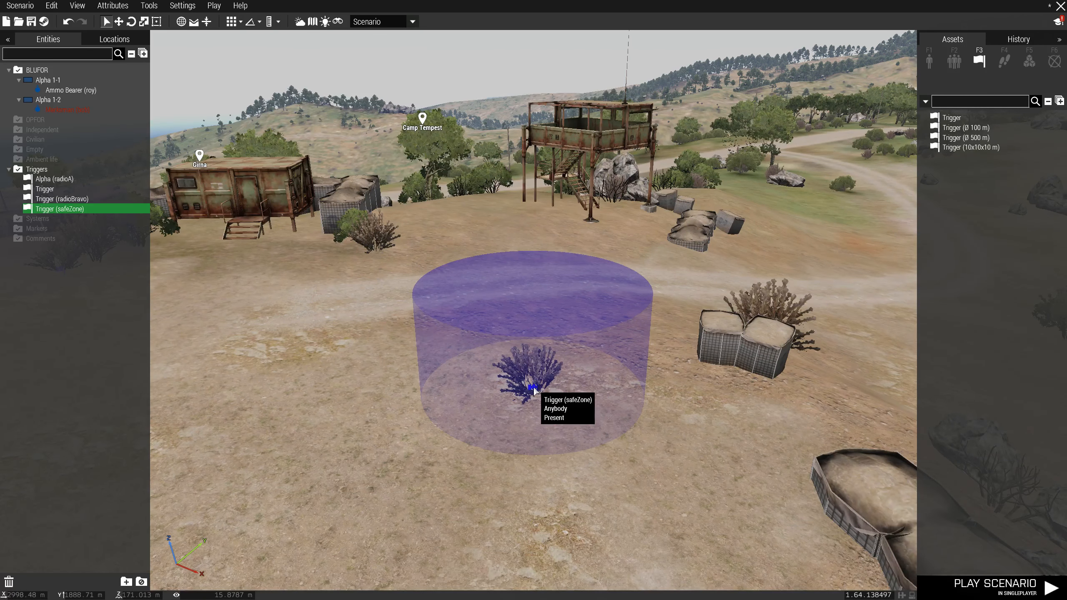
{"action": "double_click", "coordinate": [534, 387]}
{"action": "double_click", "coordinate": [516, 336]}
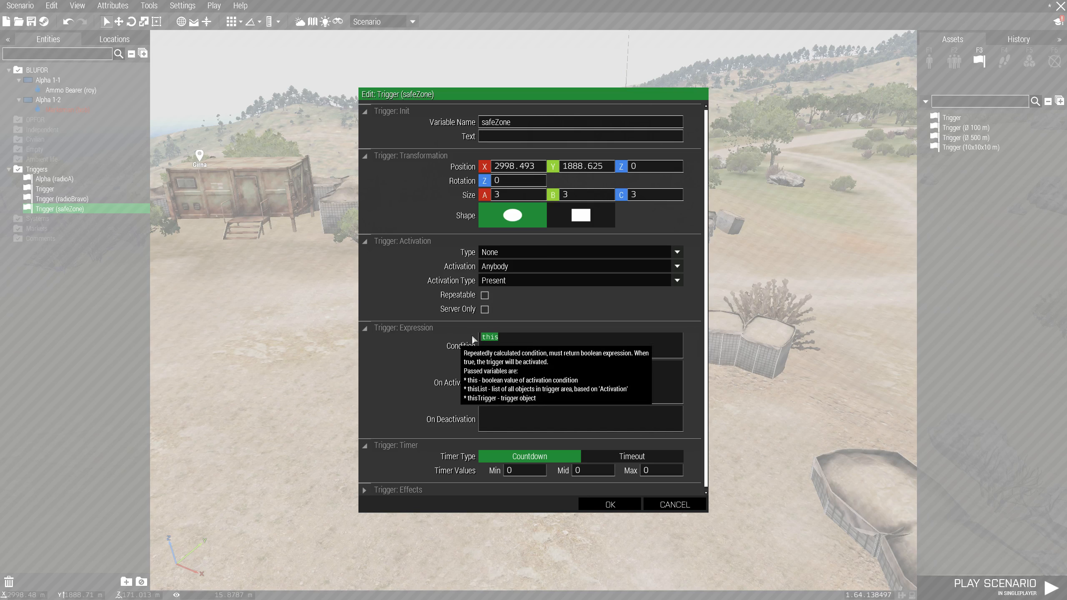
{"action": "left_click", "coordinate": [660, 506]}
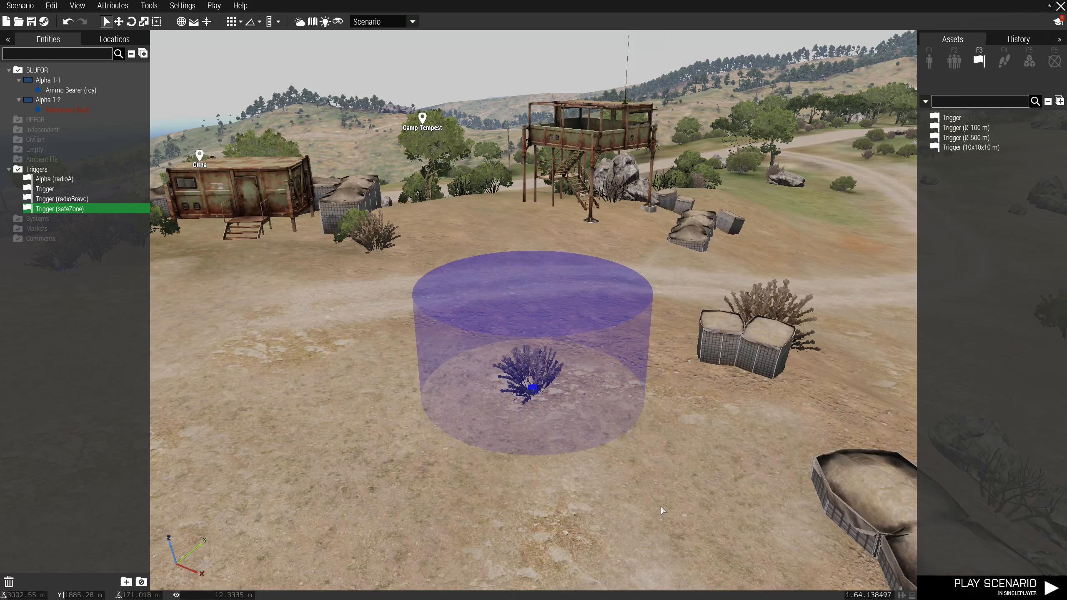
Step: Replace the safeZone trigger's condition with "player in thisList;"
{"action": "right_click_drag", "start_coordinate": [660, 506], "coordinate": [450, 370]}
{"action": "right_click_drag", "start_coordinate": [537, 450], "coordinate": [327, 335]}
{"action": "right_click_drag", "start_coordinate": [308, 372], "coordinate": [506, 377]}
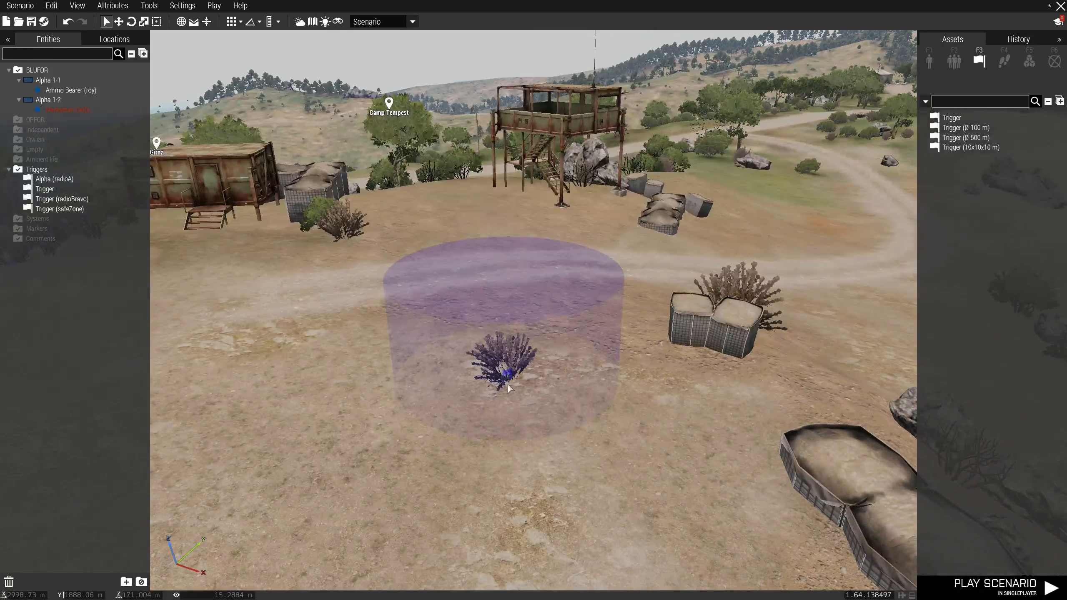
{"action": "double_click", "coordinate": [509, 377]}
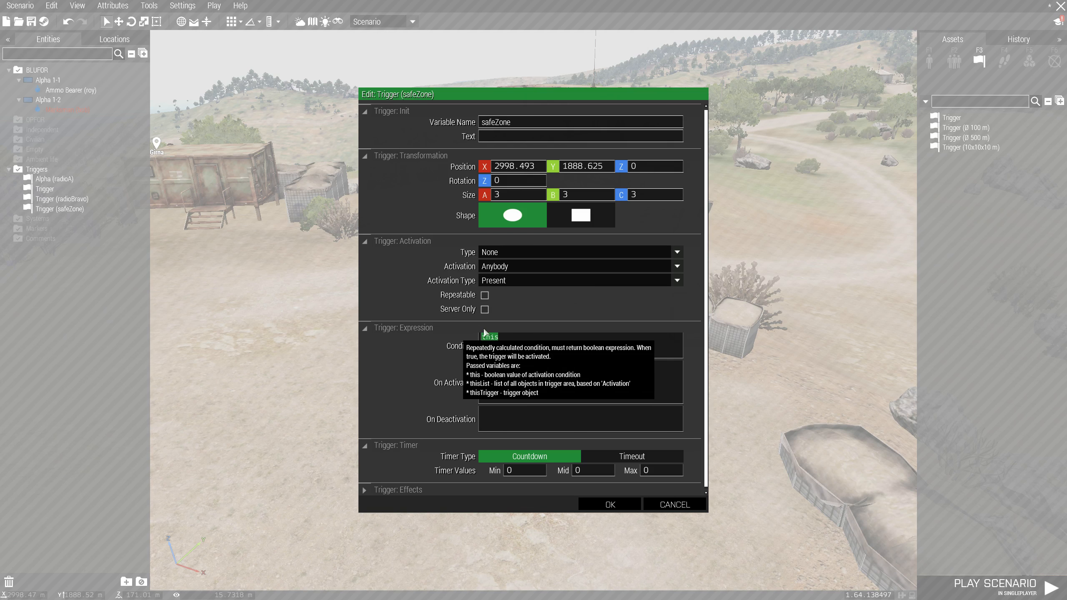
{"action": "left_click", "coordinate": [505, 338]}
{"action": "type", "text": "player"}
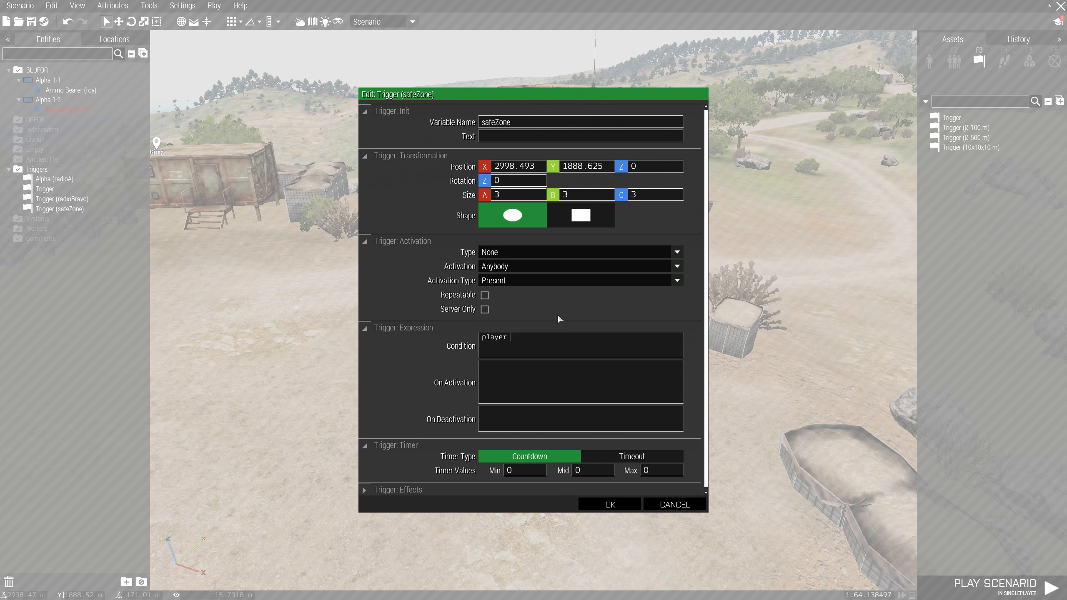
{"action": "type", "text": "in "}
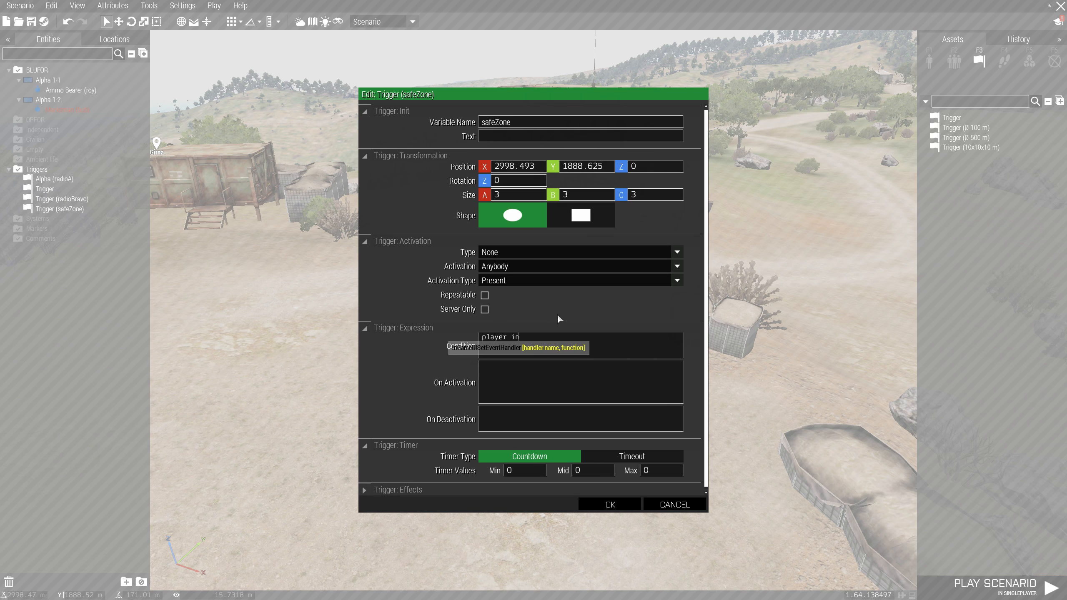
{"action": "type", "text": "thisList;"}
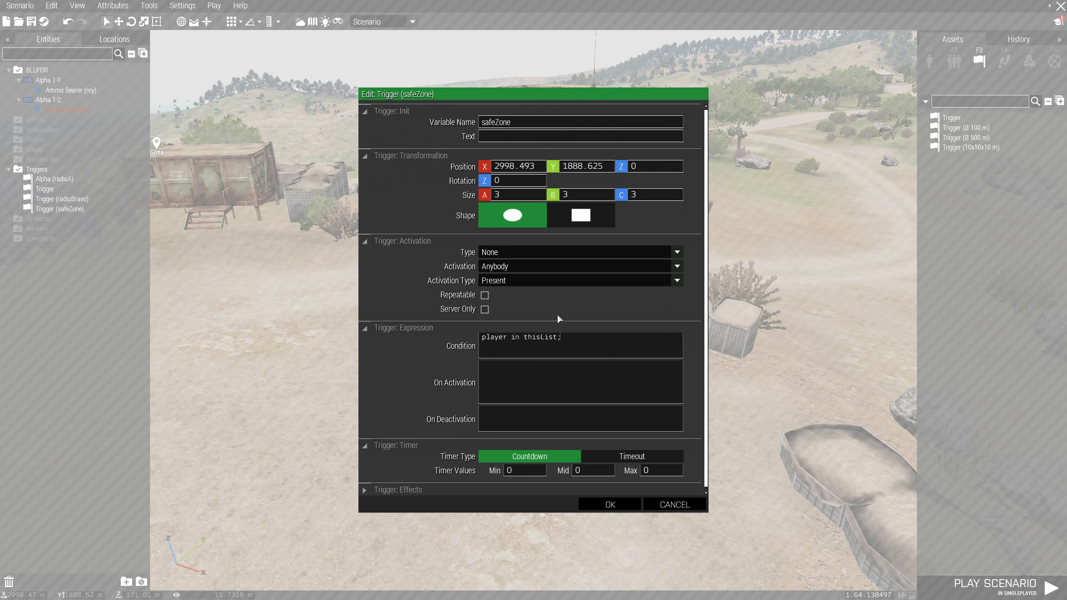
{"action": "left_click", "coordinate": [611, 504]}
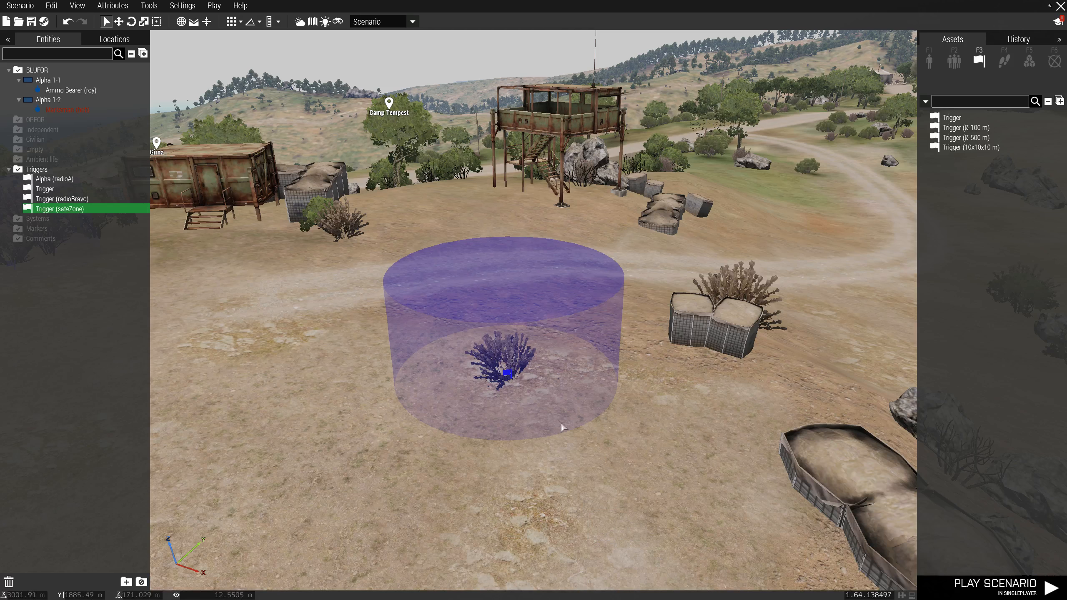
Step: Examine the safeZone trigger's cylindrical area around the shrub from above and from several angles
{"action": "scroll", "coordinate": [548, 424], "scroll_direction": "up", "scroll_amount": 3}
{"action": "key", "text": "w"}
{"action": "right_click_drag", "start_coordinate": [550, 405], "coordinate": [587, 289]}
{"action": "key", "text": "s"}
{"action": "key", "text": "w"}
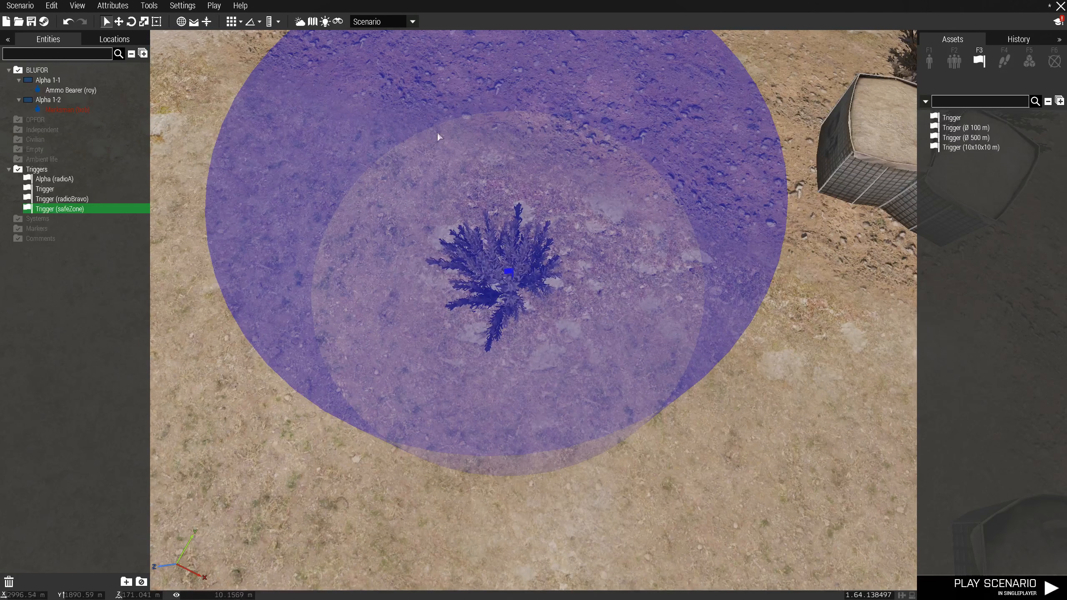
{"action": "key", "text": "s"}
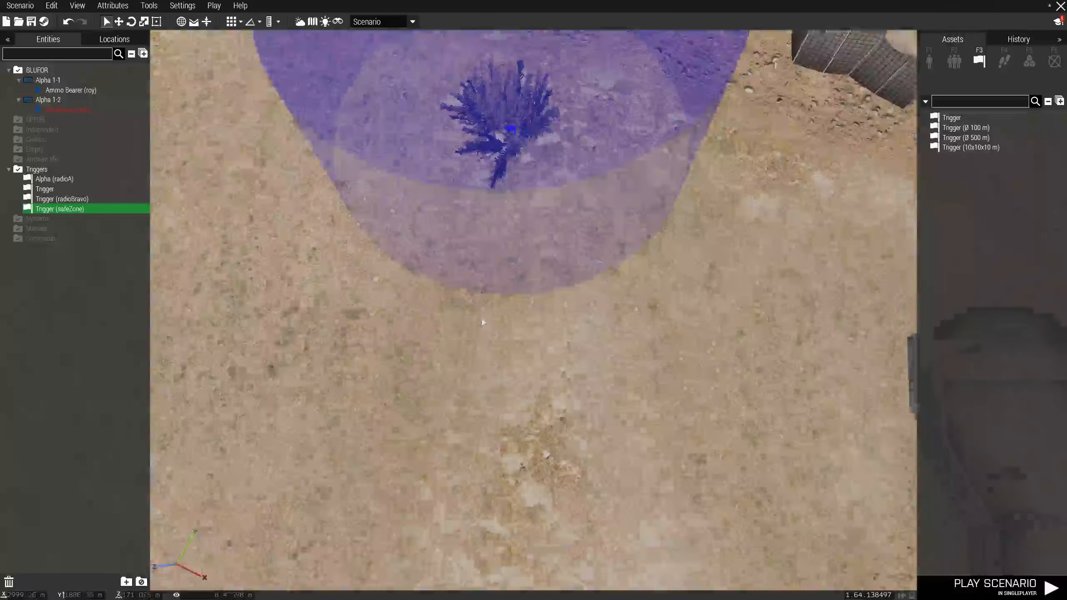
{"action": "right_click_drag", "start_coordinate": [481, 319], "coordinate": [480, 197]}
{"action": "key", "text": "z"}
{"action": "key", "text": "w"}
{"action": "key", "text": "q"}
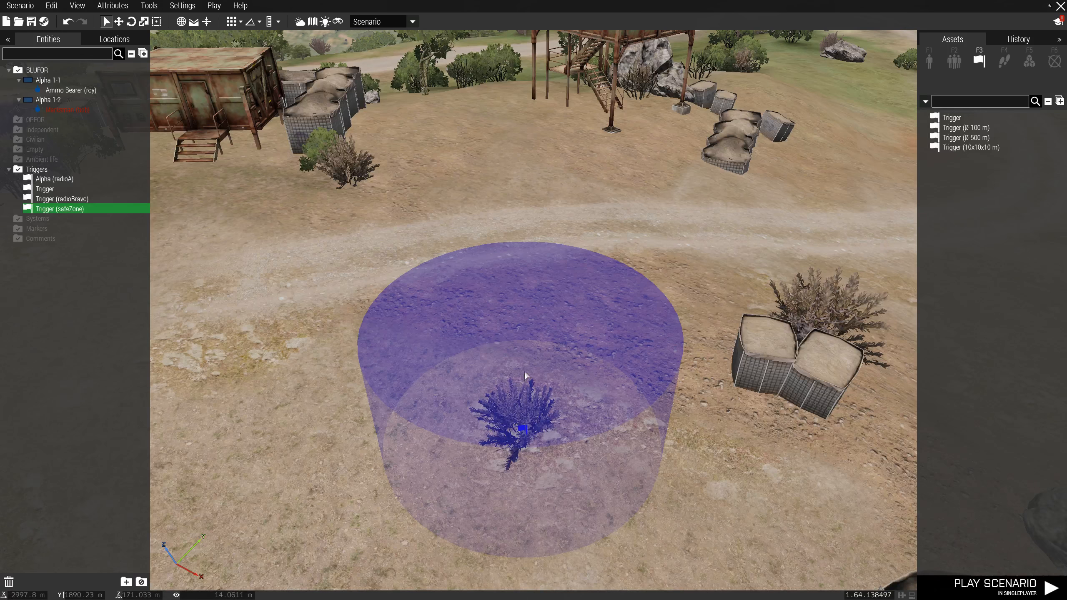
{"action": "right_click_drag", "start_coordinate": [624, 380], "coordinate": [245, 271]}
{"action": "right_click_drag", "start_coordinate": [198, 220], "coordinate": [449, 374]}
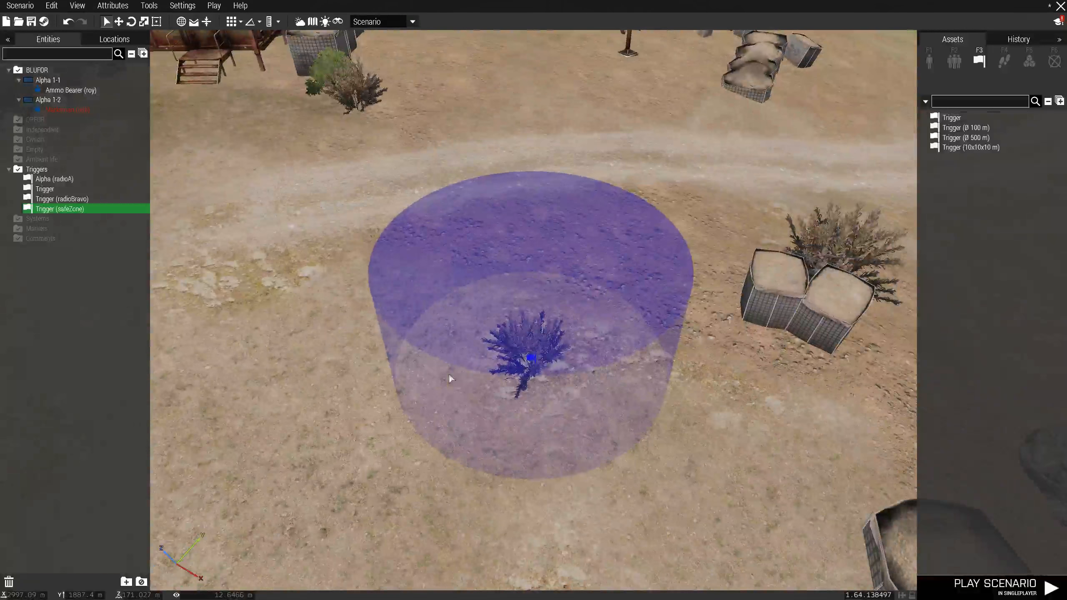
Step: Add a vehicle command to the safeZone trigger's On Activation expression
{"action": "double_click", "coordinate": [529, 360]}
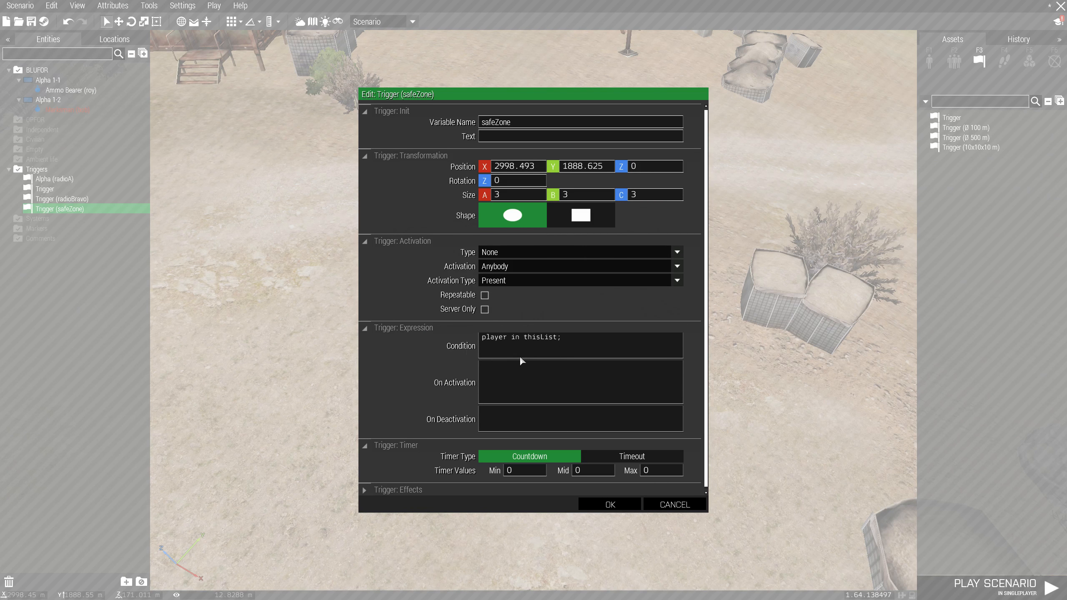
{"action": "type", "text": "vehicle"}
{"action": "left_click", "coordinate": [607, 504]}
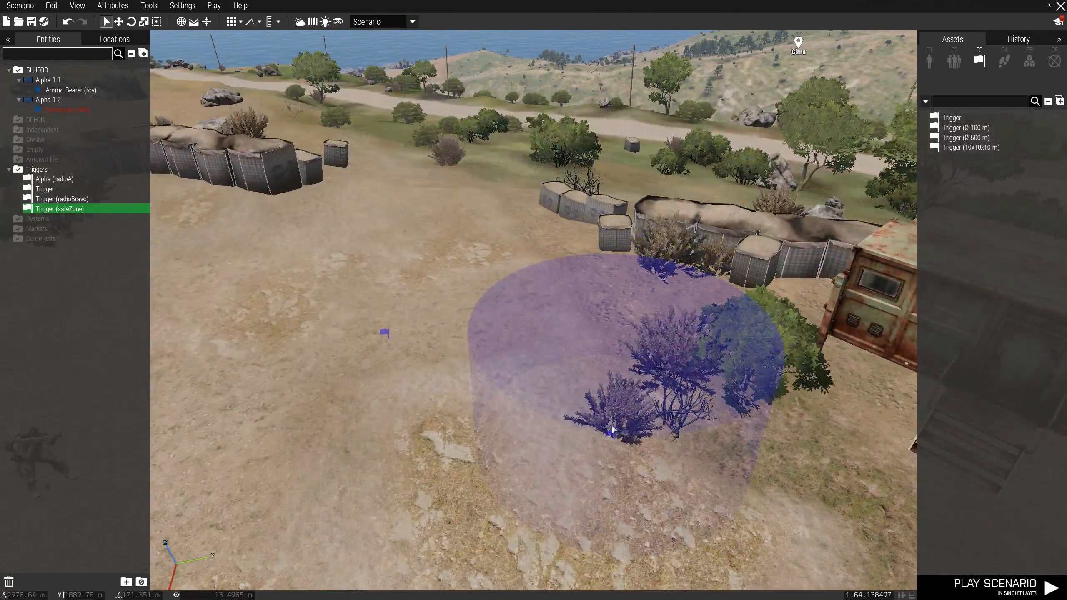
Step: Set the condition of the unnamed trigger at the bushes beside the rusty cabin to "player in thisList;"
{"action": "double_click", "coordinate": [611, 432]}
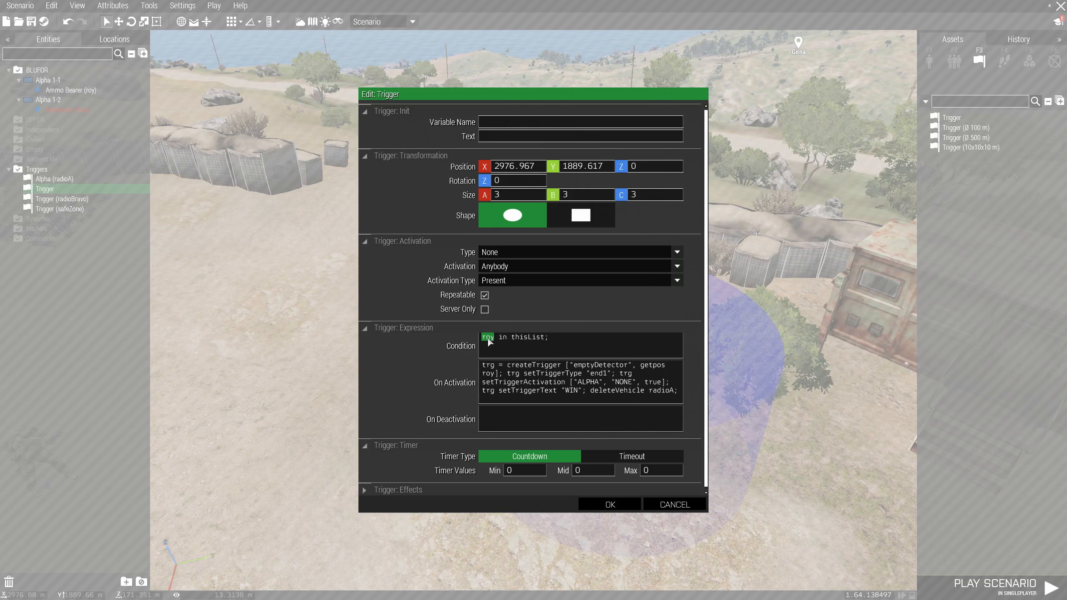
{"action": "type", "text": "layer"}
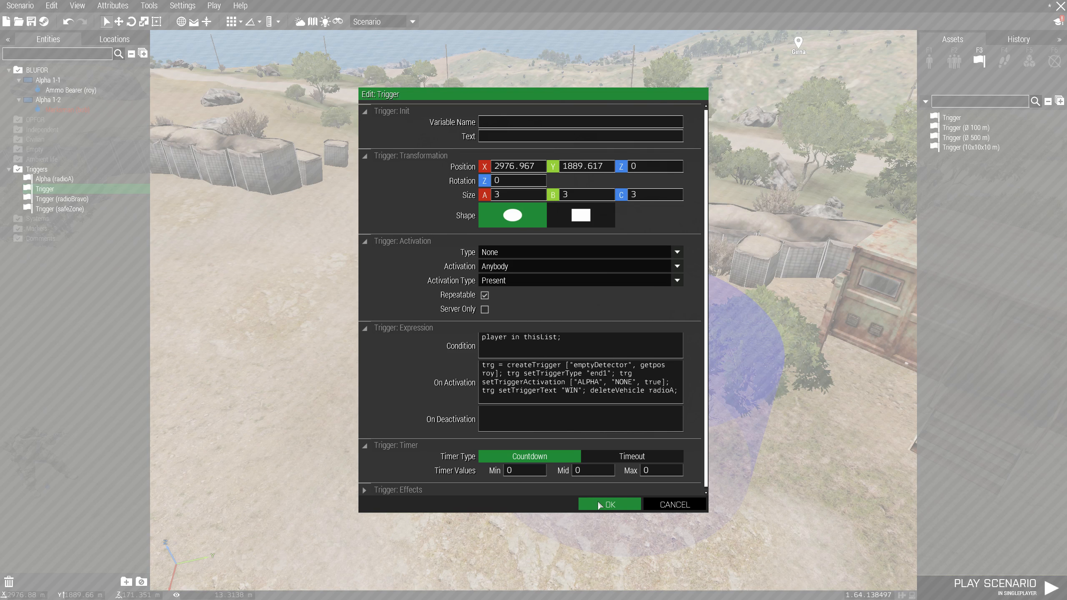
{"action": "left_click", "coordinate": [628, 504]}
Step: Play the scenario, run toward the bushes by the cabin, and bring up the radio channel list
{"action": "key", "text": "Return"}
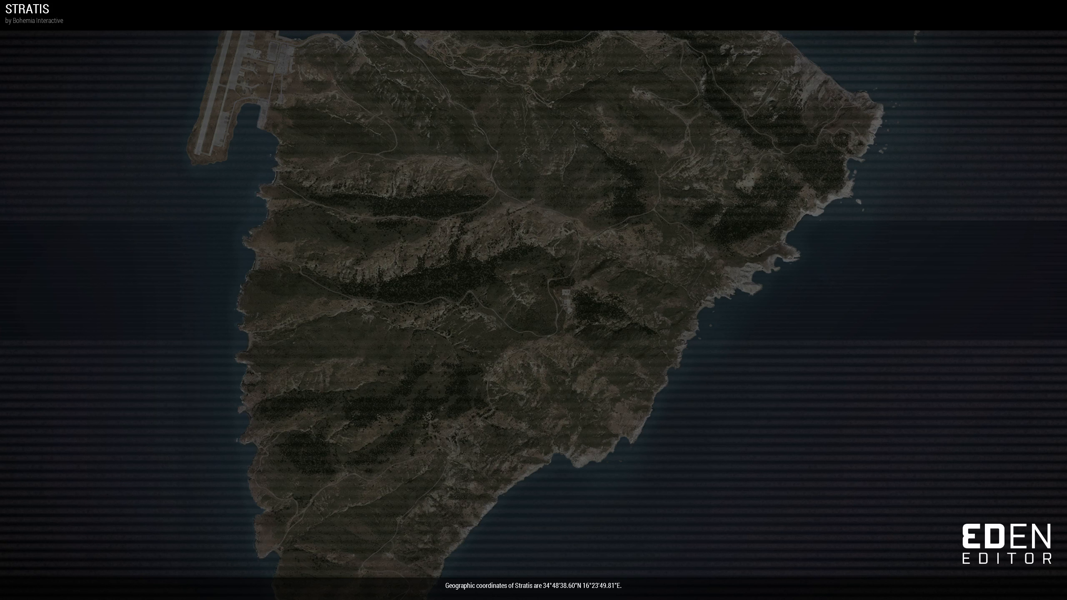
{"action": "key", "text": "w"}
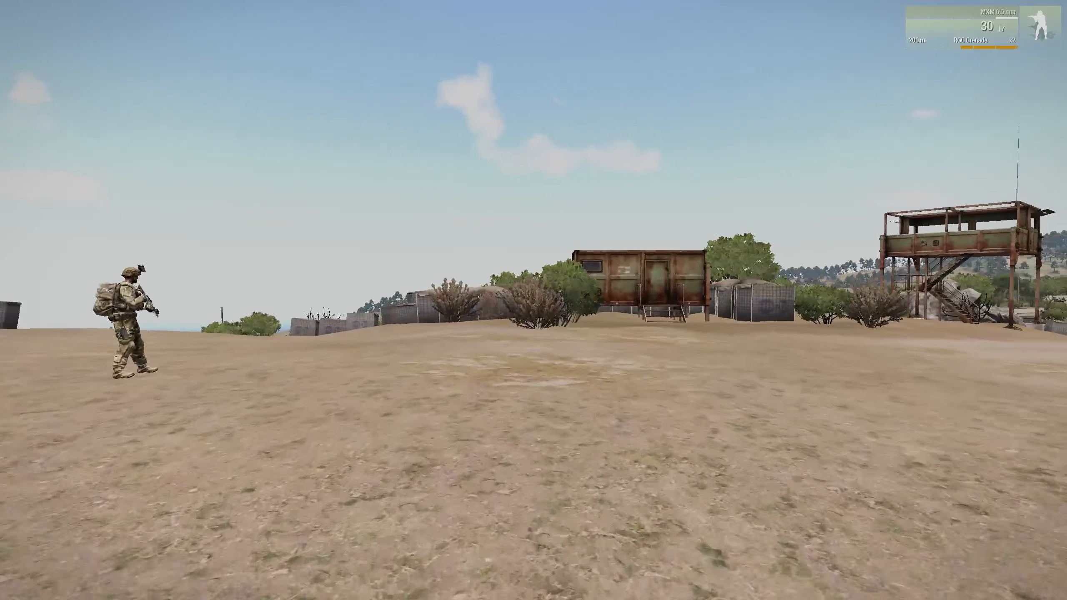
{"action": "key", "text": "0"}
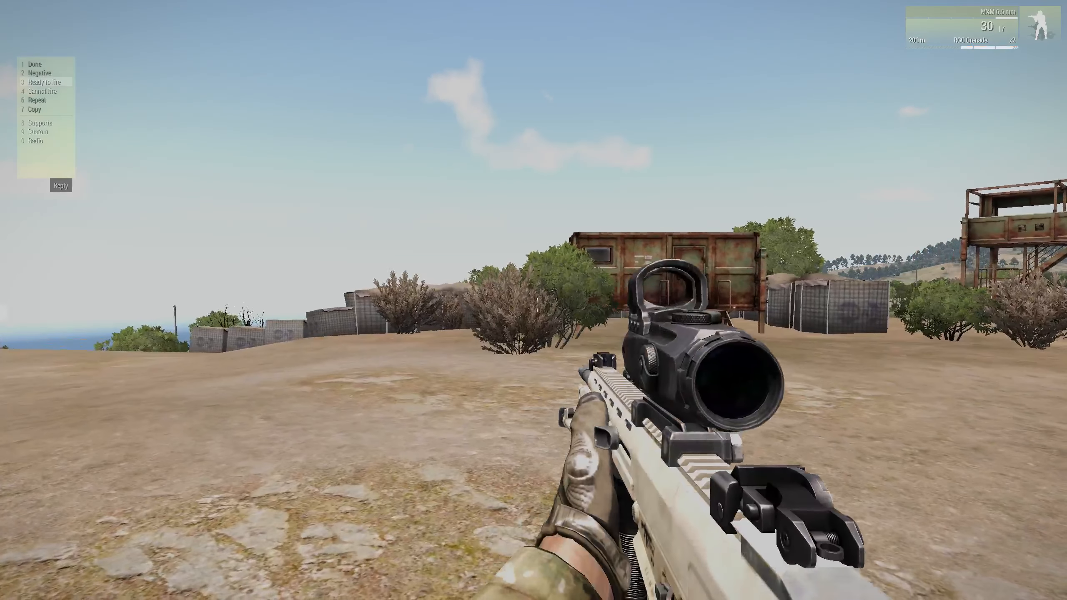
{"action": "key", "text": "0"}
Step: Run around the camp with the radio channels displayed, fire one shot at the Ammo Bearer, and complete the mission
{"action": "key", "text": "w"}
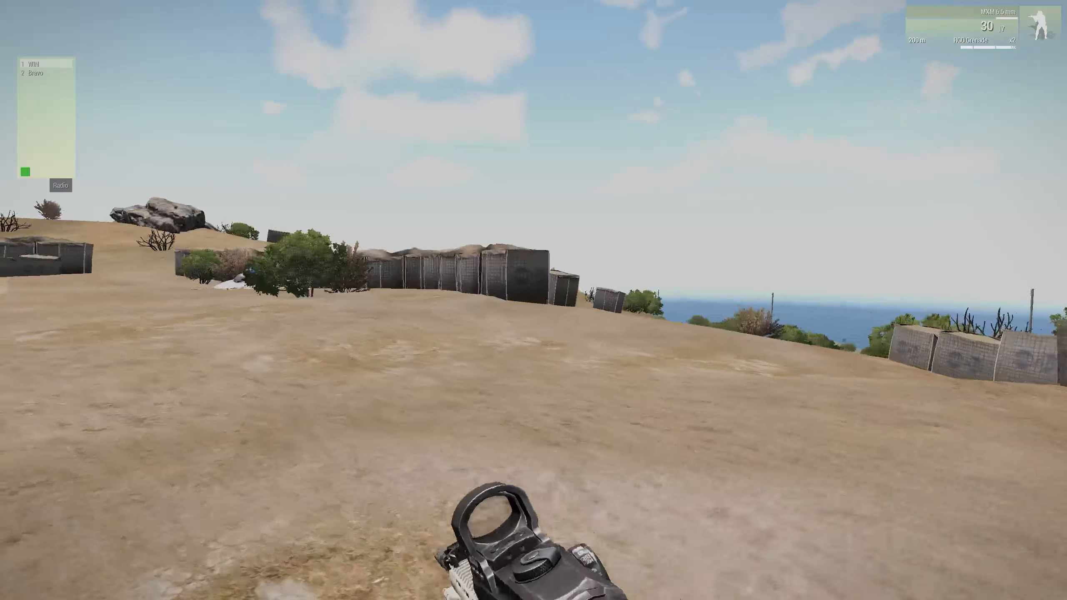
{"action": "key", "text": "w"}
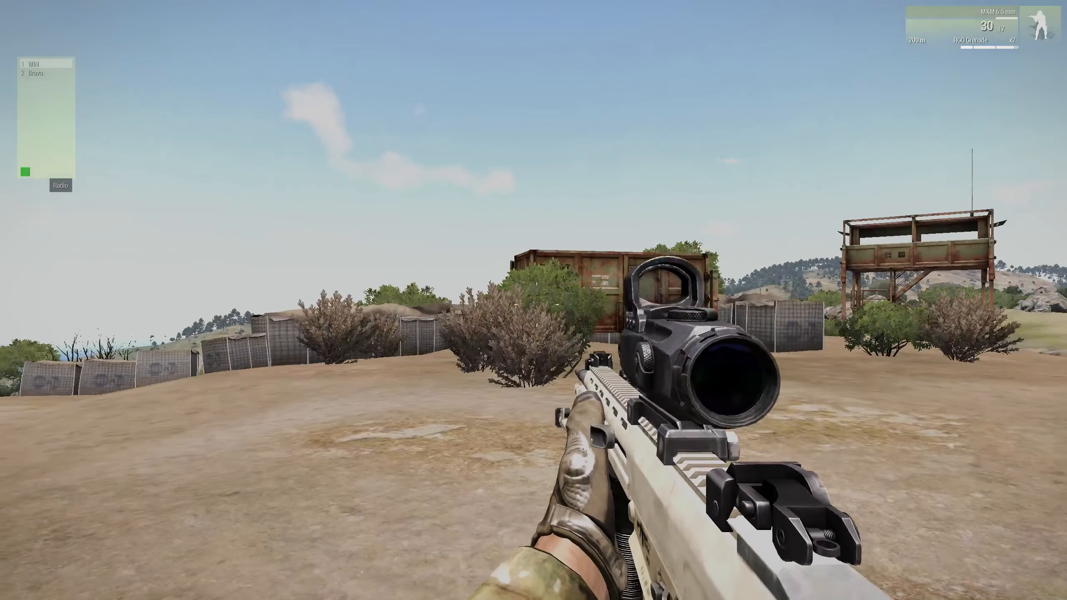
{"action": "key", "text": "w"}
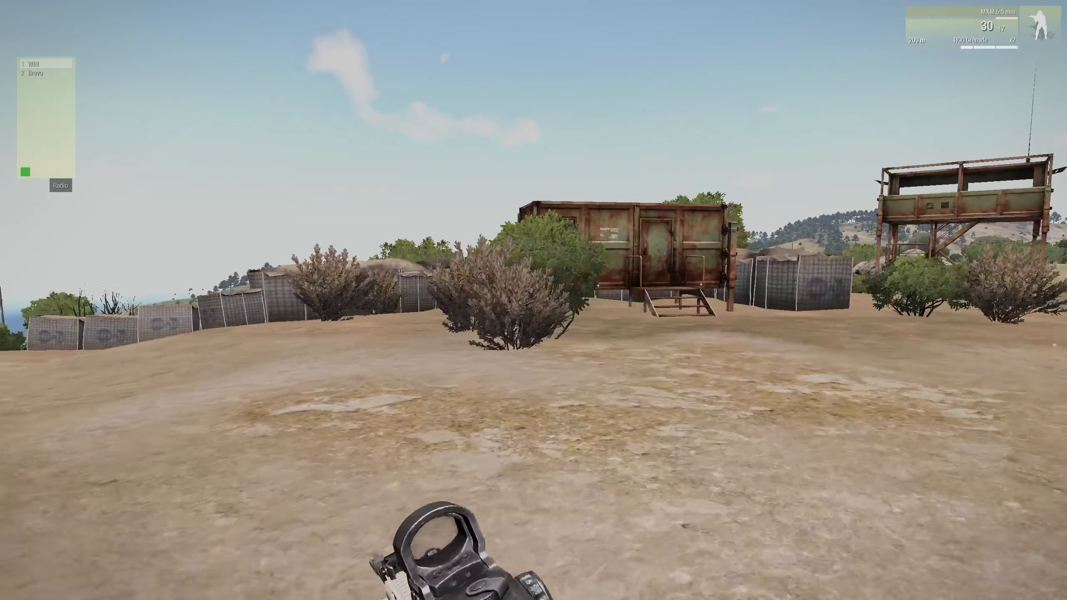
{"action": "key", "text": "w"}
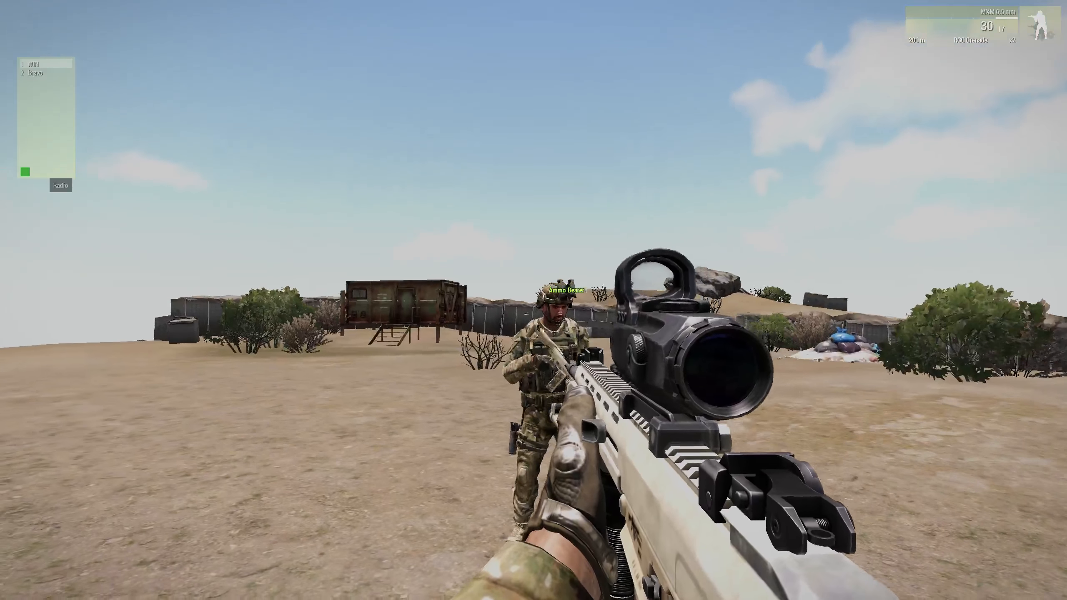
{"action": "left_click", "coordinate": [534, 301]}
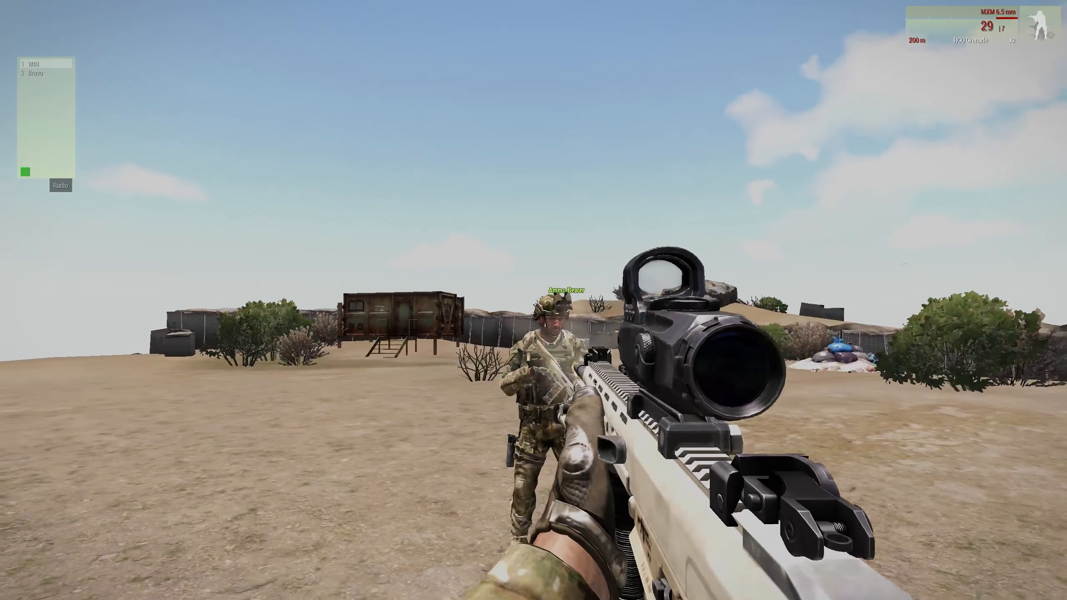
{"action": "key", "text": "w"}
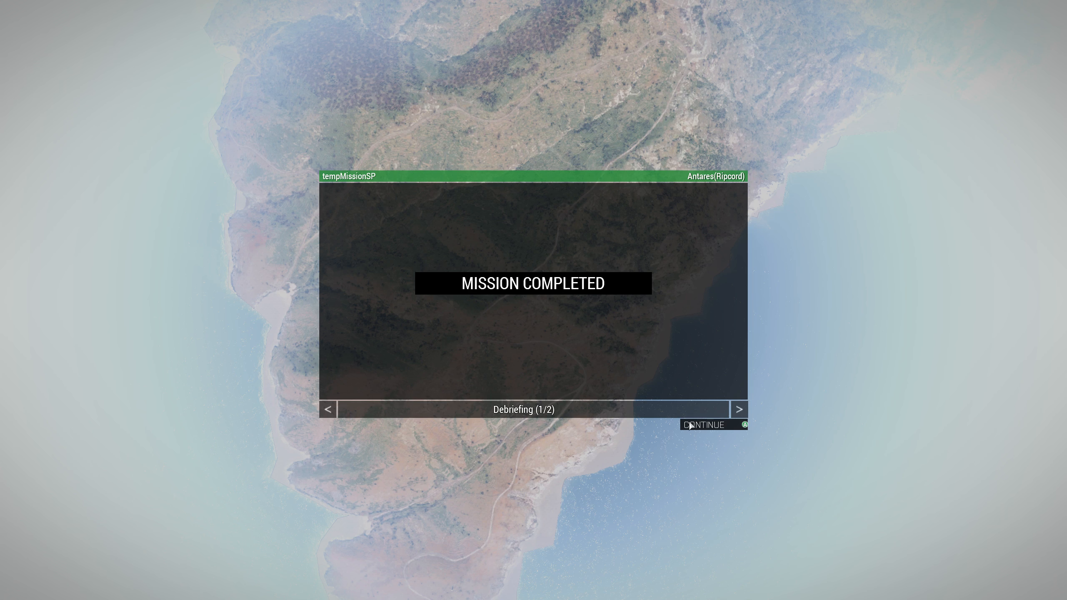
Step: Leave the mission debriefing and open the attributes of the safeZone trigger around the lone bush, with its condition selected
{"action": "left_click", "coordinate": [704, 425]}
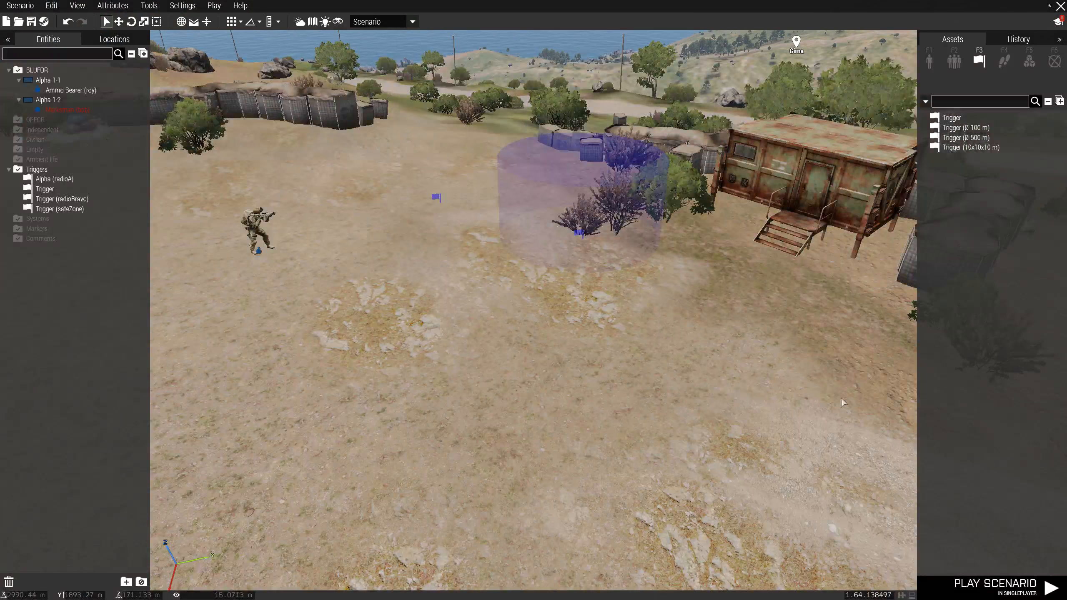
{"action": "key", "text": "s"}
{"action": "key", "text": "a"}
{"action": "right_click_drag", "start_coordinate": [479, 337], "coordinate": [454, 306]}
{"action": "key", "text": "s"}
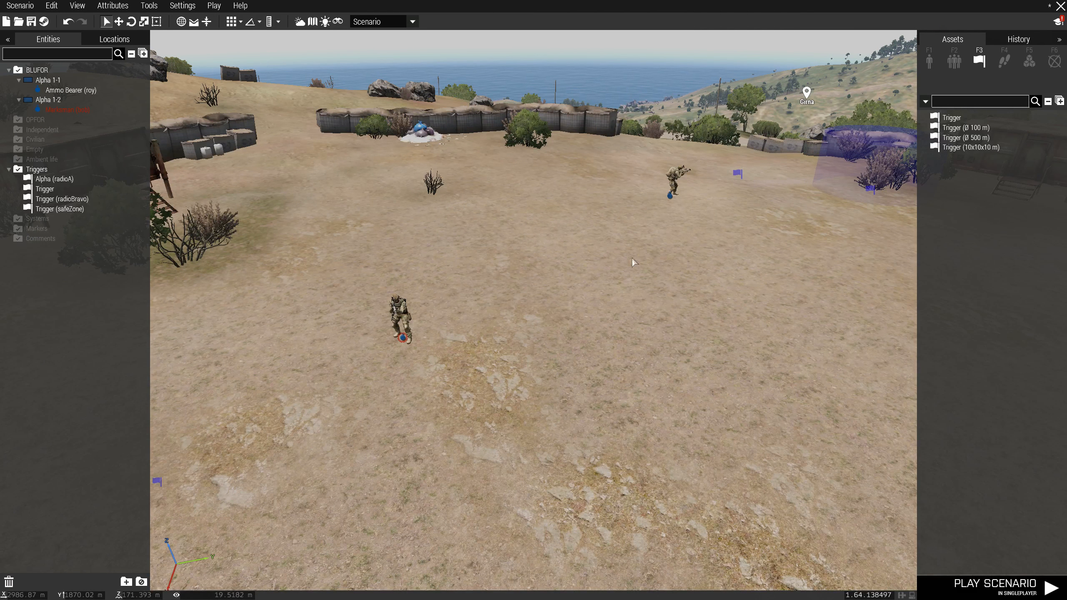
{"action": "right_click_drag", "start_coordinate": [489, 302], "coordinate": [556, 301]}
{"action": "key", "text": "w"}
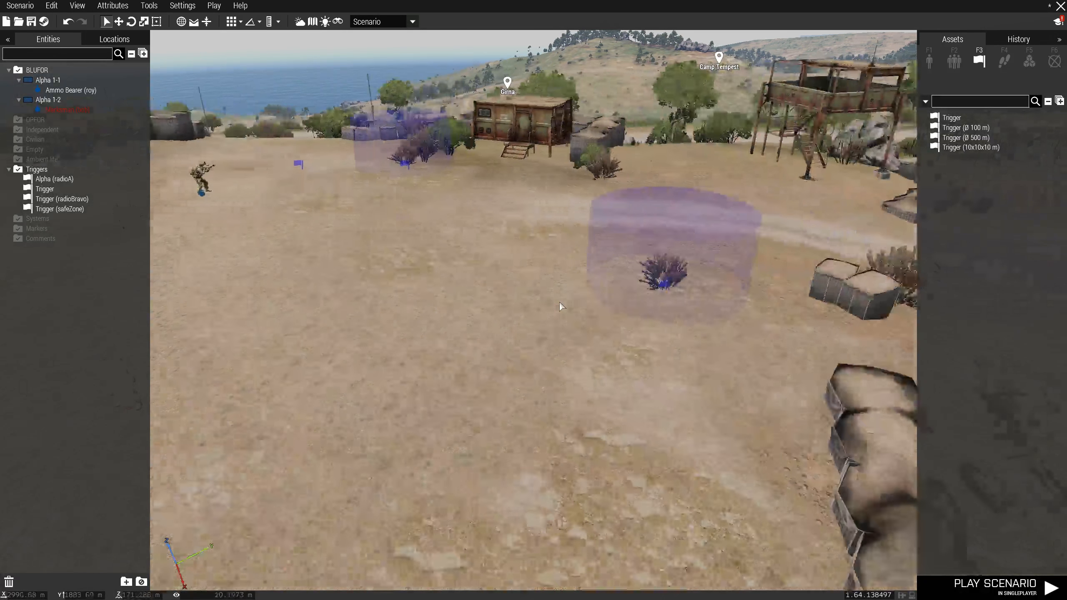
{"action": "key", "text": "w"}
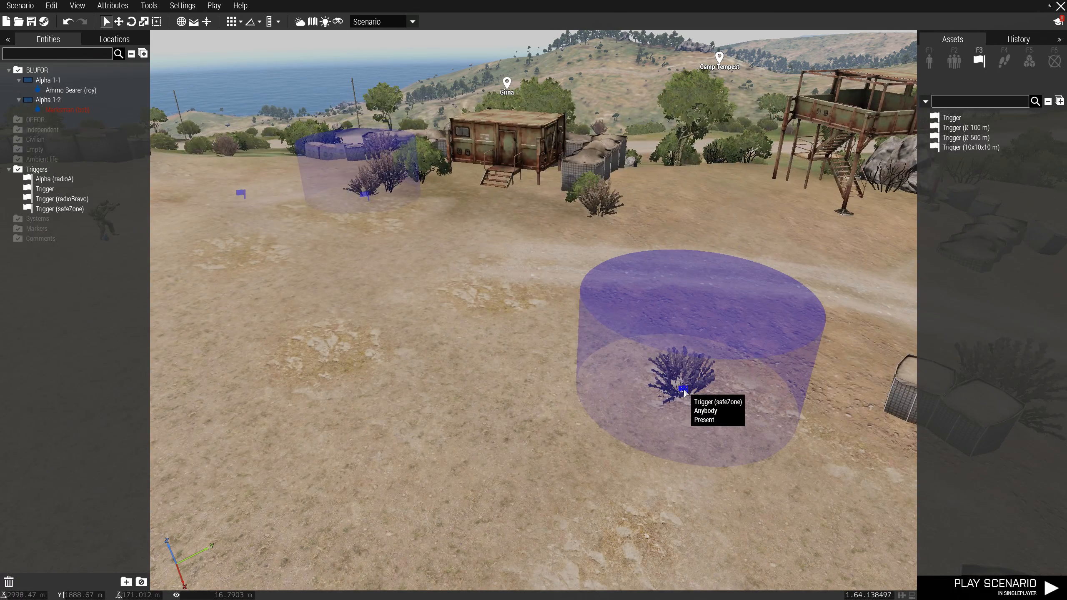
{"action": "double_click", "coordinate": [683, 390]}
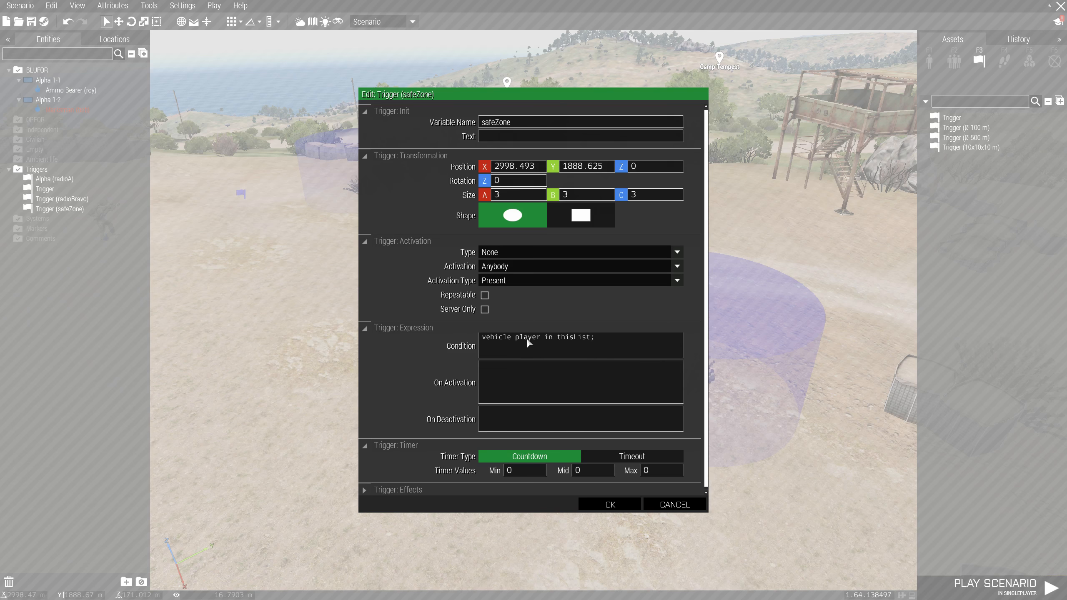
{"action": "left_click_drag", "start_coordinate": [601, 336], "coordinate": [469, 334]}
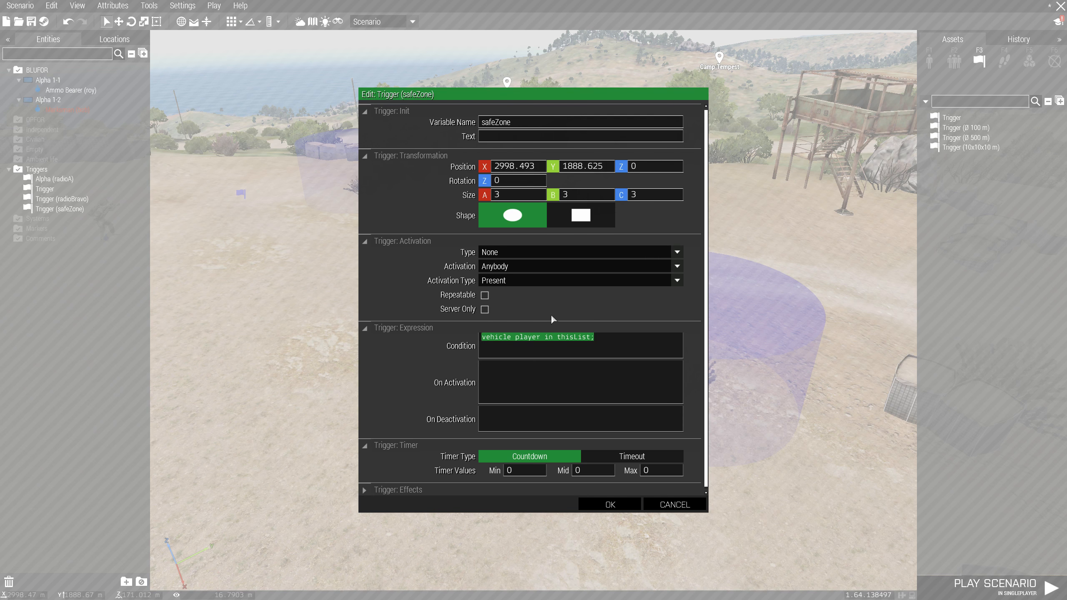
{"action": "type", "text": "if("}
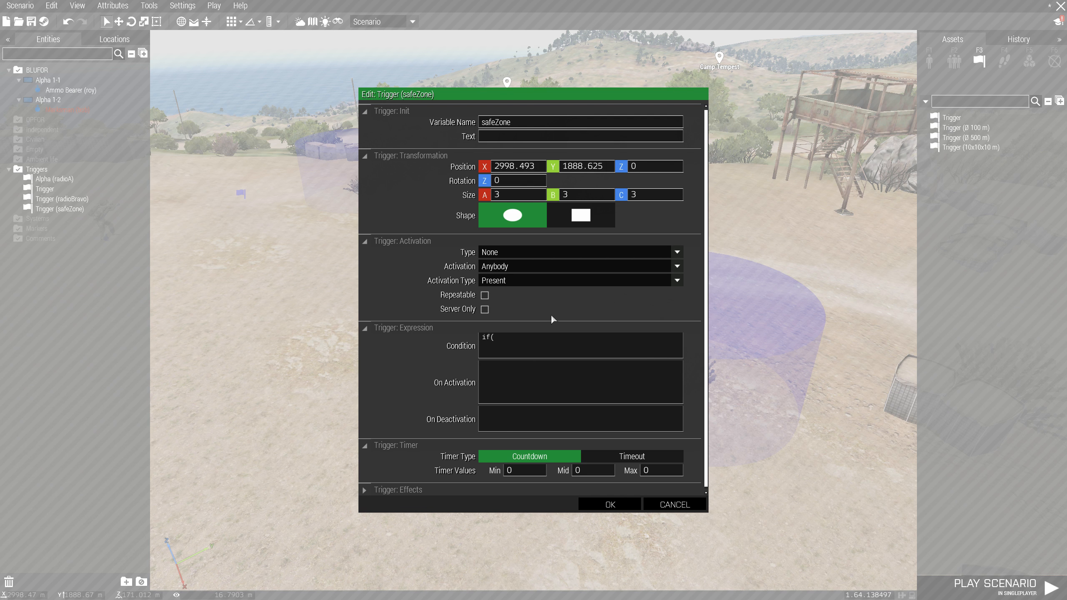
{"action": "type", "text": "bob"}
{"action": "type", "text": "alive"}
{"action": "key", "text": "ctrl+a"}
{"action": "key", "text": "BackSpace"}
Step: Set the safeZone trigger's condition to "player in thisList;"
{"action": "type", "text": "player in thisList;"}
{"action": "left_click", "coordinate": [609, 503]}
{"action": "right_click_drag", "start_coordinate": [565, 410], "coordinate": [458, 344]}
{"action": "right_click", "coordinate": [460, 346]}
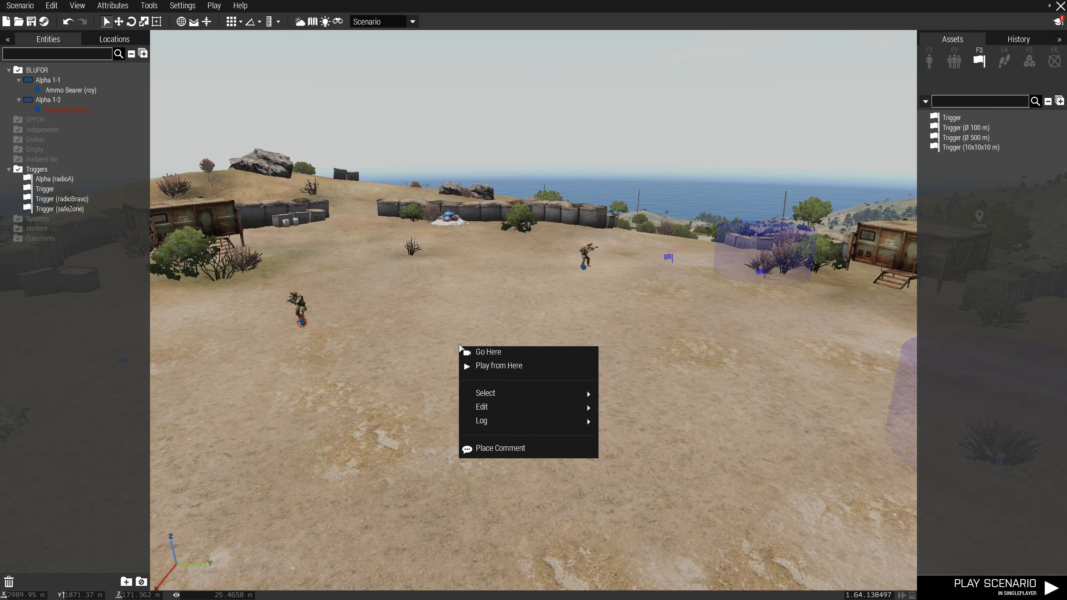
{"action": "left_click", "coordinate": [452, 323]}
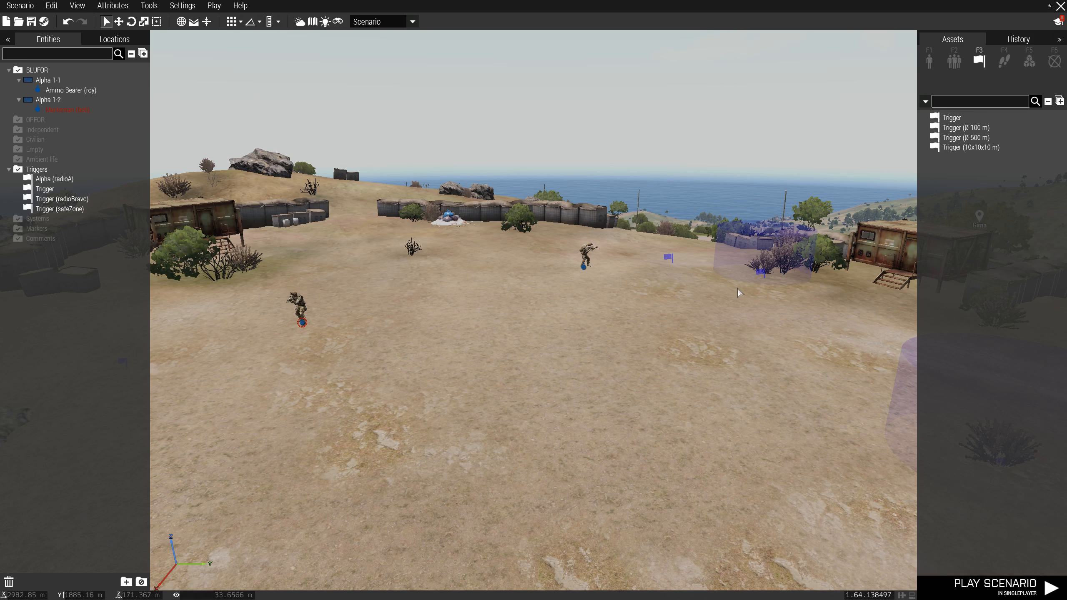
Step: Set the condition of the unnamed trigger at the bushes beside the rusty cabin to "roy in thisList;"
{"action": "key", "text": "d"}
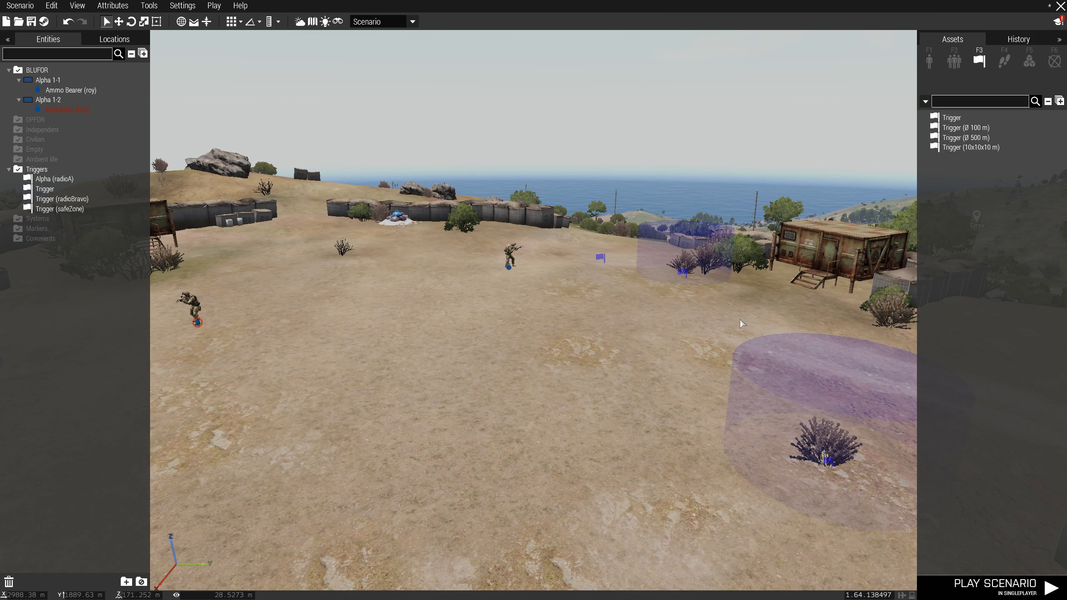
{"action": "double_click", "coordinate": [681, 274]}
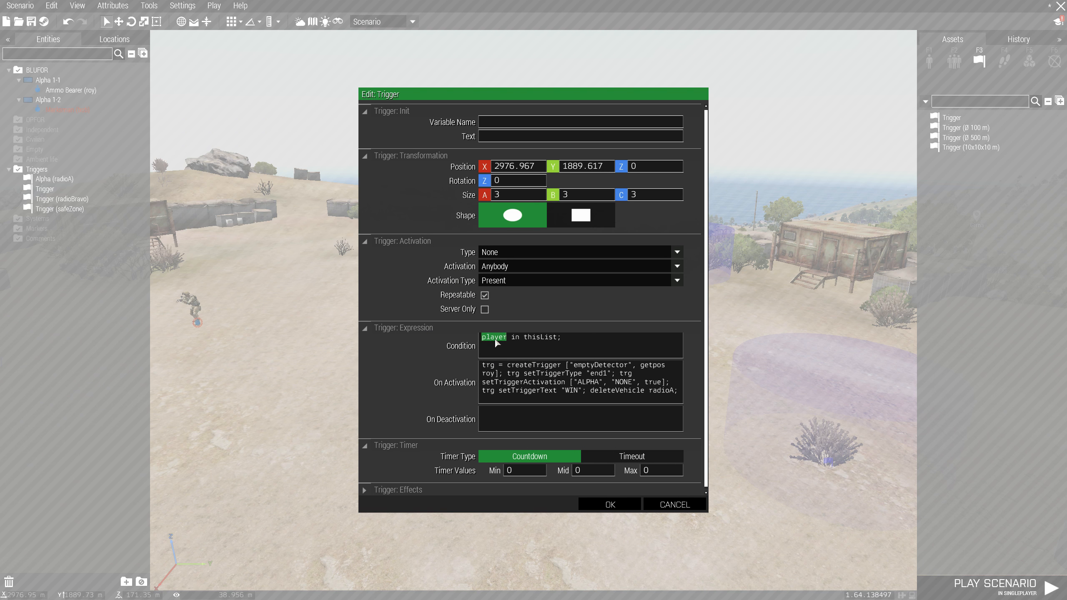
{"action": "type", "text": "roy"}
{"action": "left_click", "coordinate": [604, 502]}
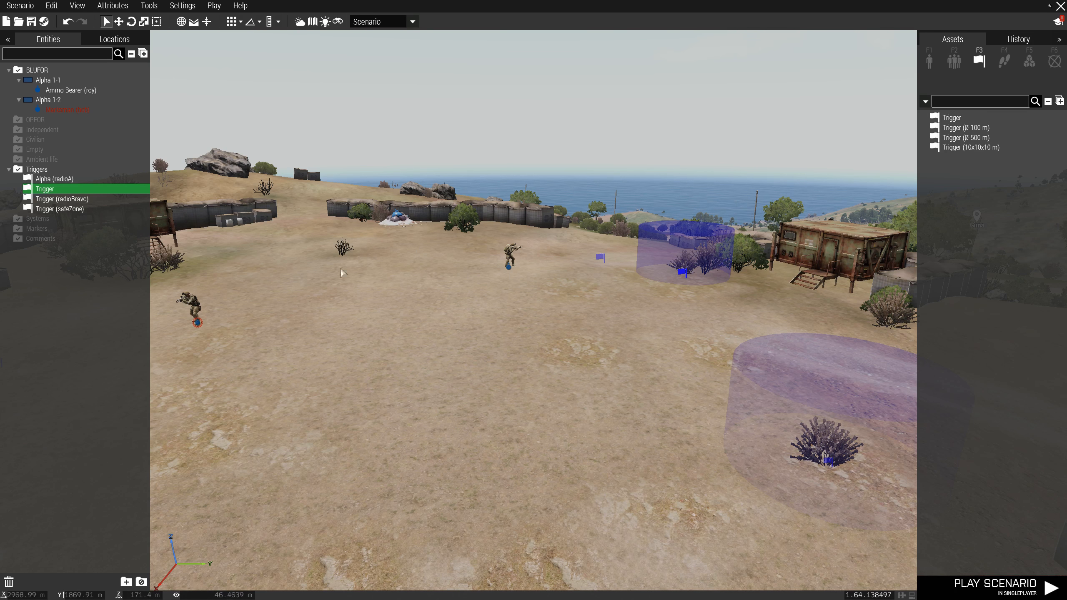
Step: Script the safeZone trigger's On Activation to create a repeatable "BRAVO" trigger named loss at the player, with type "LOSE" and text "WE LOSE"
{"action": "right_click_drag", "start_coordinate": [214, 293], "coordinate": [578, 362]}
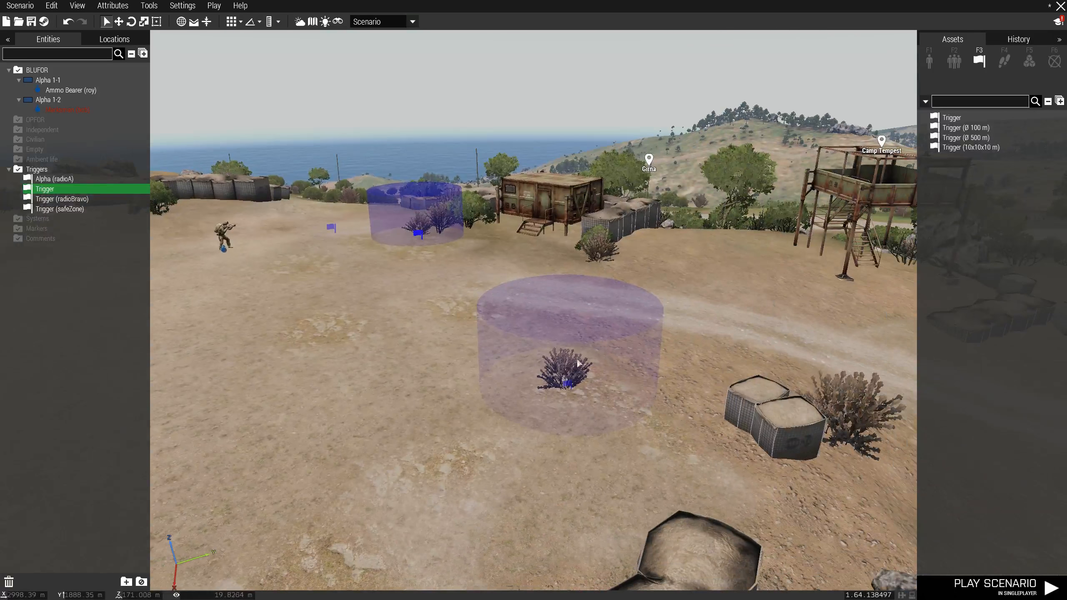
{"action": "double_click", "coordinate": [566, 387]}
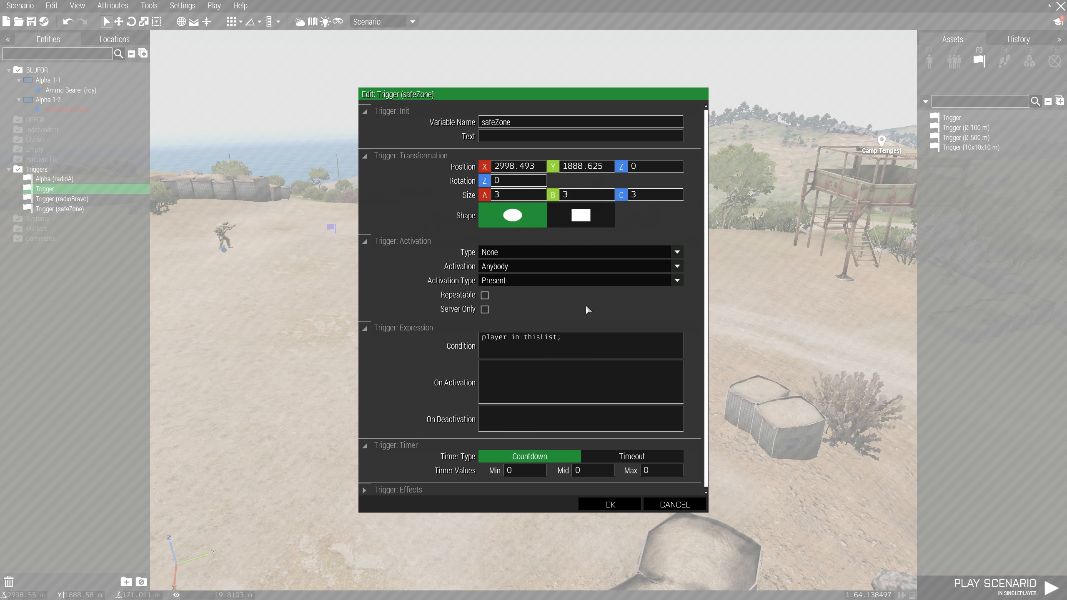
{"action": "type", "text": "loss"}
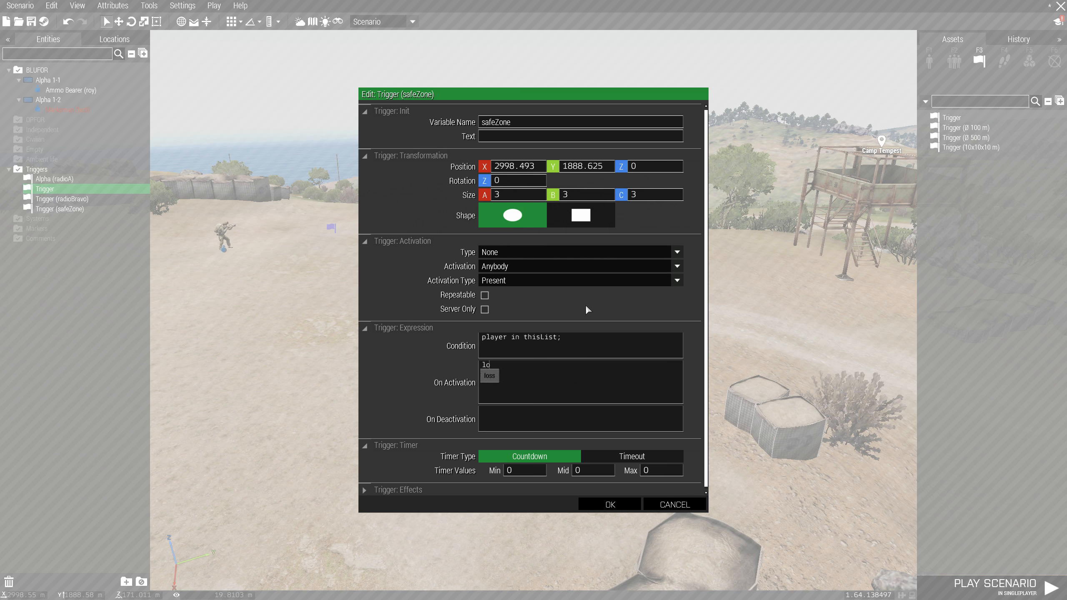
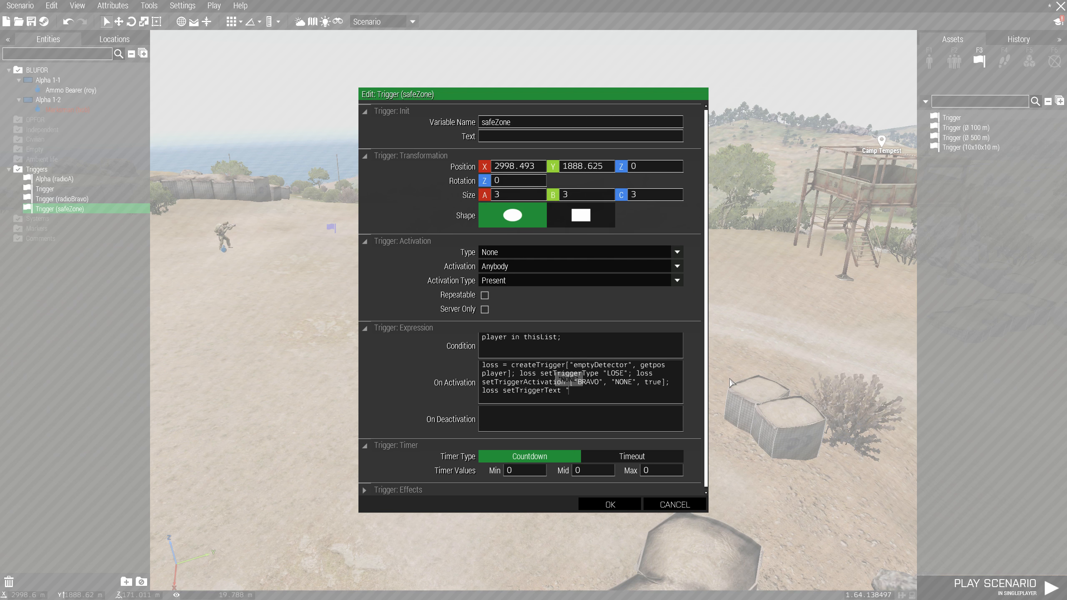
{"action": "type", "text": "WE LOSE\";"}
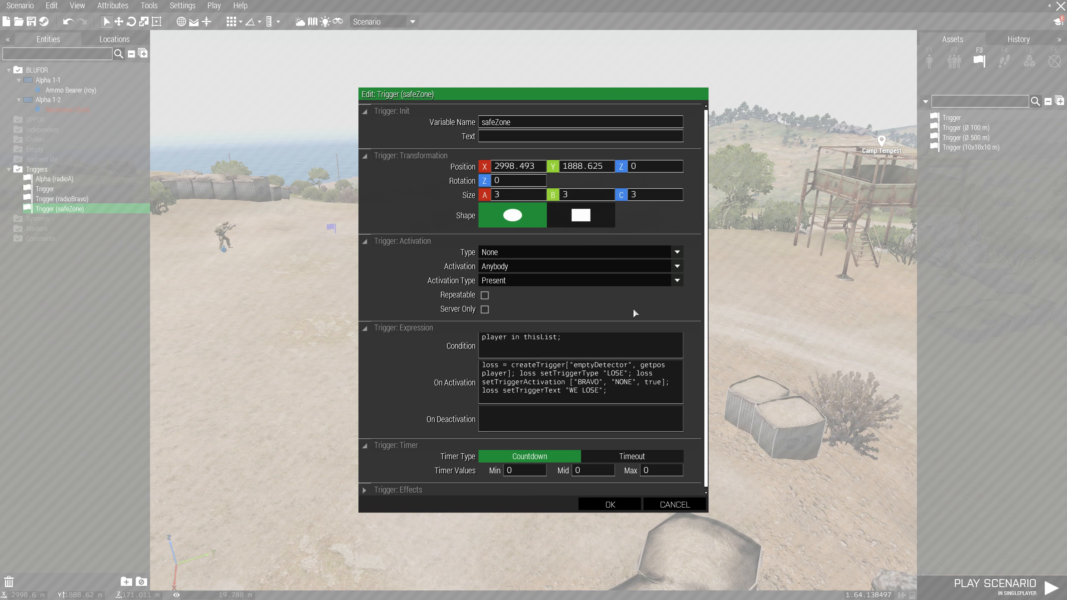
{"action": "left_click", "coordinate": [609, 502]}
Step: Move the Marksman (bob) close to the safeZone trigger and rotate him to face its bush
{"action": "right_click_drag", "start_coordinate": [610, 472], "coordinate": [362, 297]}
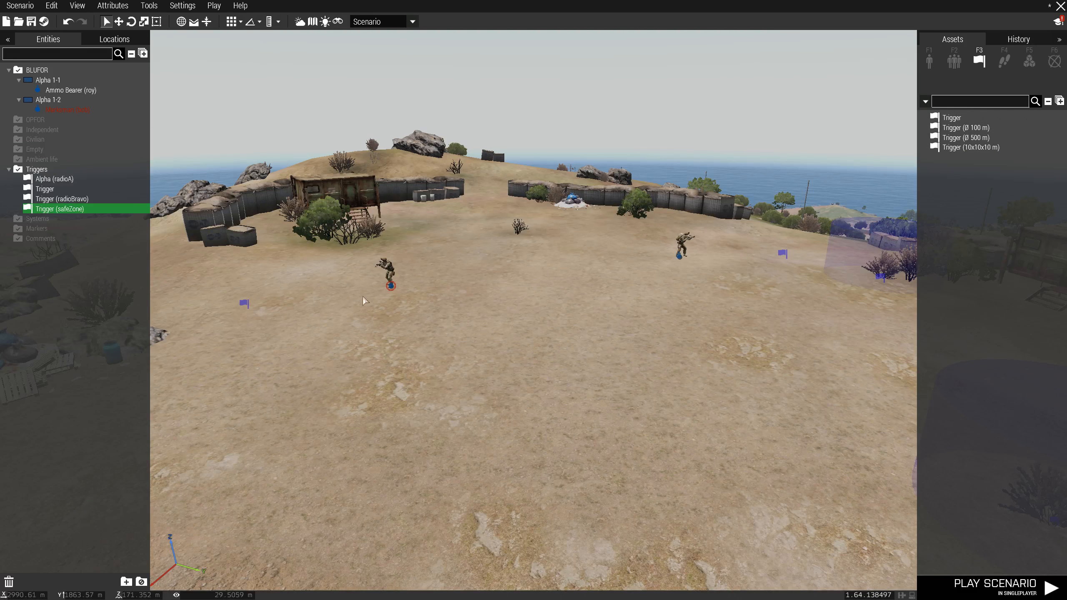
{"action": "left_click_drag", "start_coordinate": [385, 281], "coordinate": [711, 443]}
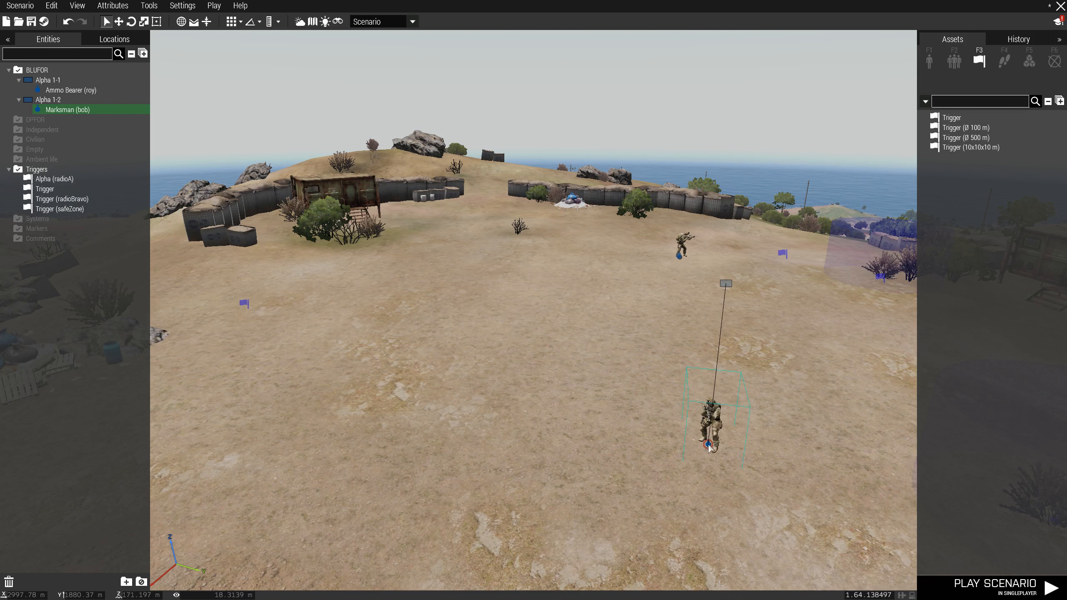
{"action": "right_click_drag", "start_coordinate": [713, 444], "coordinate": [817, 431]}
{"action": "left_click_drag", "start_coordinate": [554, 436], "coordinate": [613, 442], "text": "shift"}
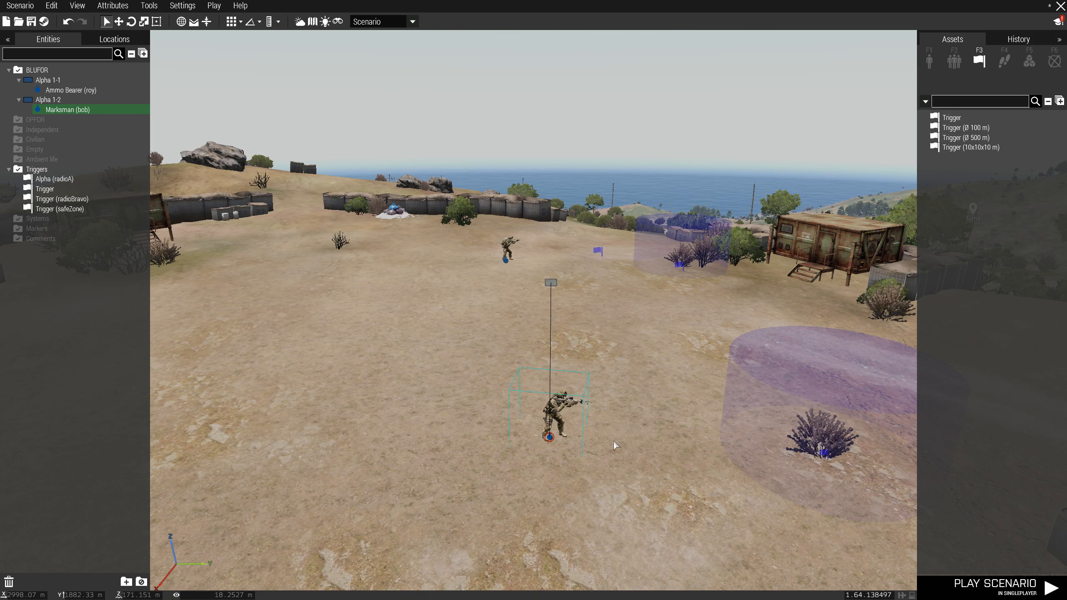
Step: Play the scenario, display the radio channel list, run around near the safeZone bush, and return to the editor
{"action": "key", "text": "Return"}
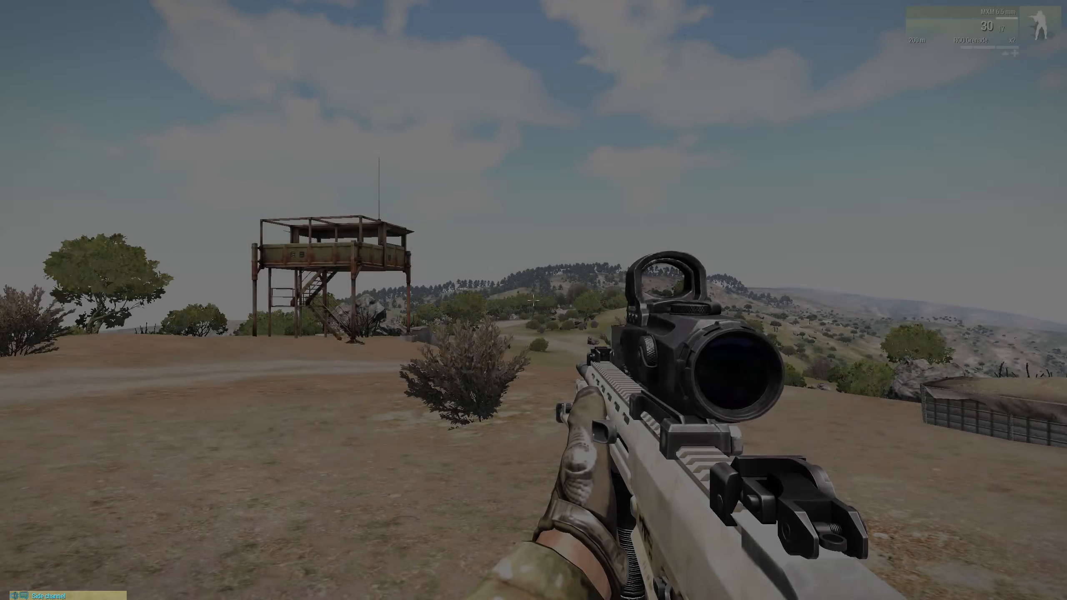
{"action": "key", "text": "0"}
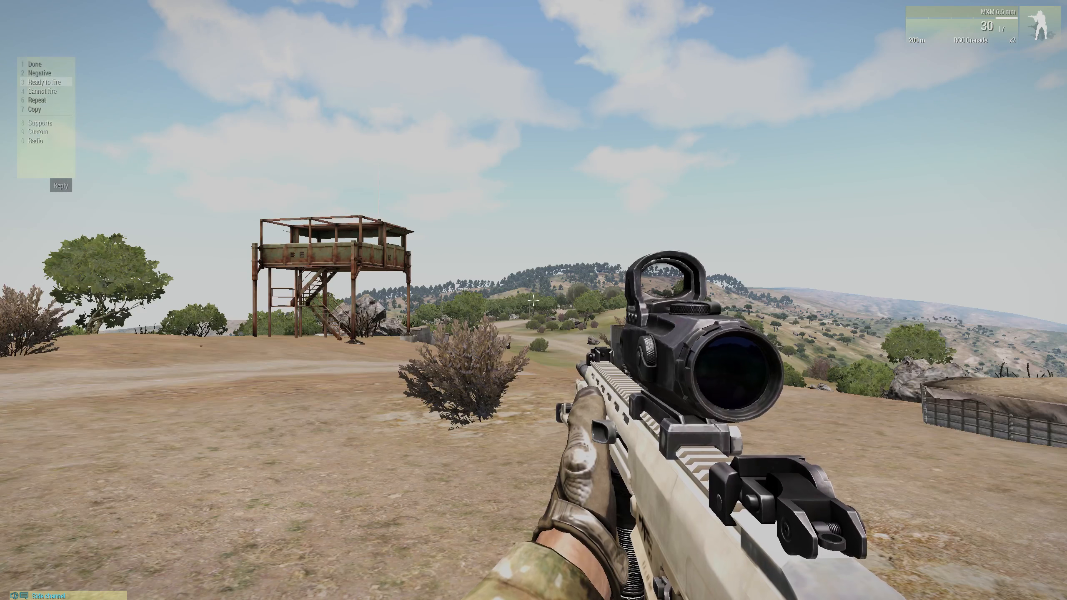
{"action": "key", "text": "0"}
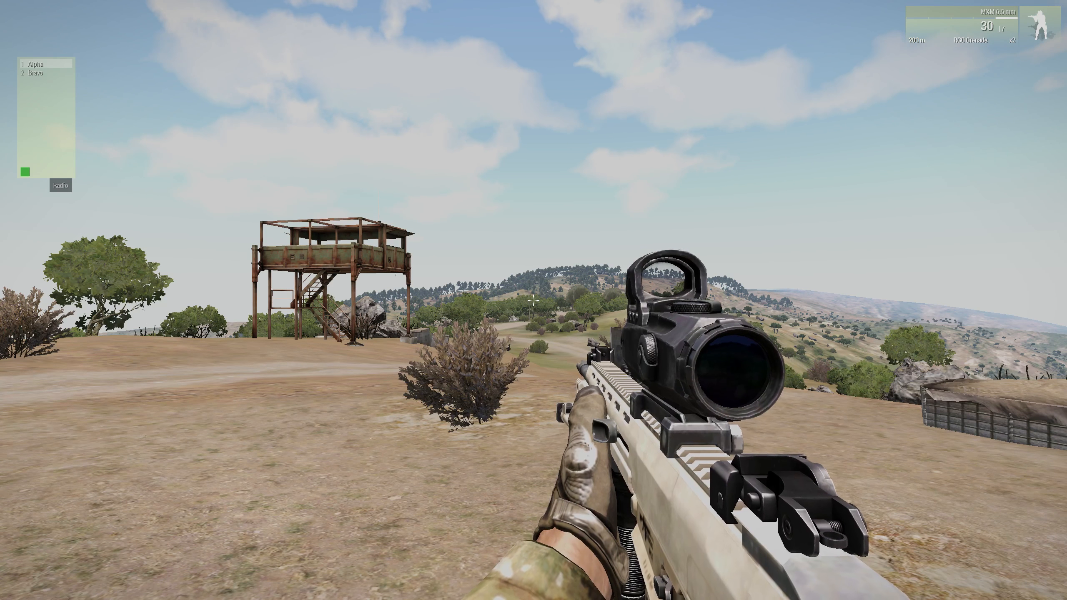
{"action": "key", "text": "shift+w"}
{"action": "key", "text": "shift+w"}
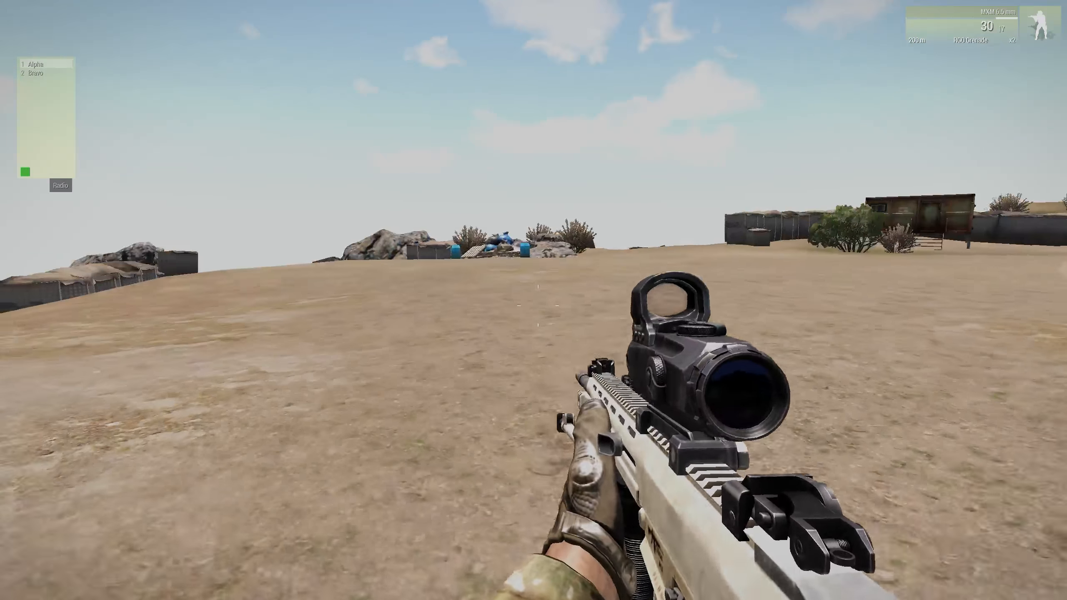
{"action": "key", "text": "shift+w"}
{"action": "key", "text": "shift+w"}
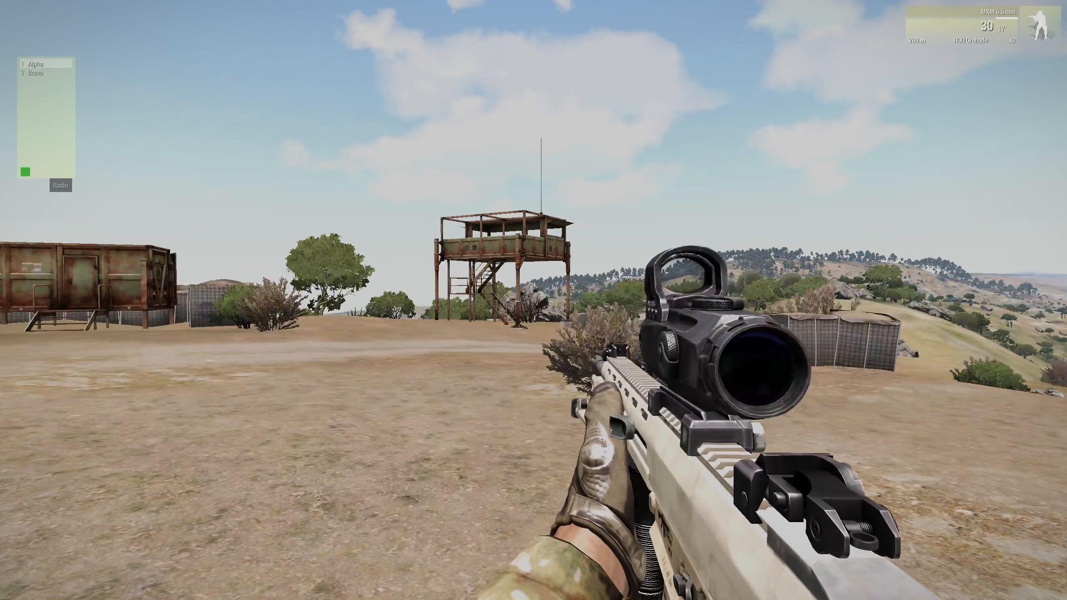
{"action": "key", "text": "Escape"}
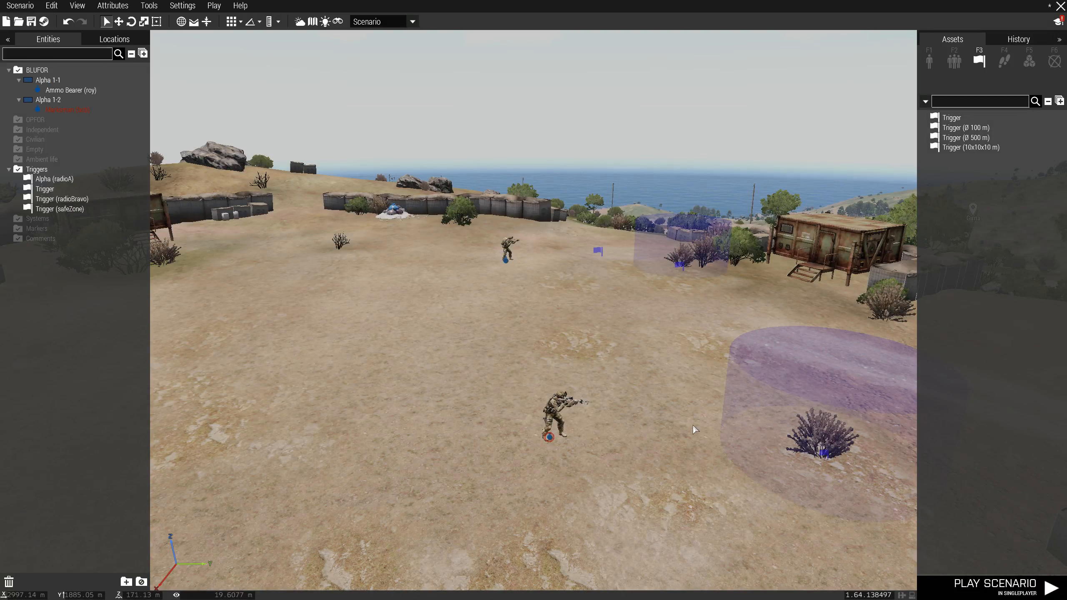
Step: Check the variable name and activation settings of the Radio Bravo trigger beside the sandbag barriers
{"action": "right_click_drag", "start_coordinate": [589, 444], "coordinate": [583, 444]}
{"action": "left_click_drag", "start_coordinate": [463, 348], "coordinate": [621, 462]}
{"action": "double_click", "coordinate": [621, 460]}
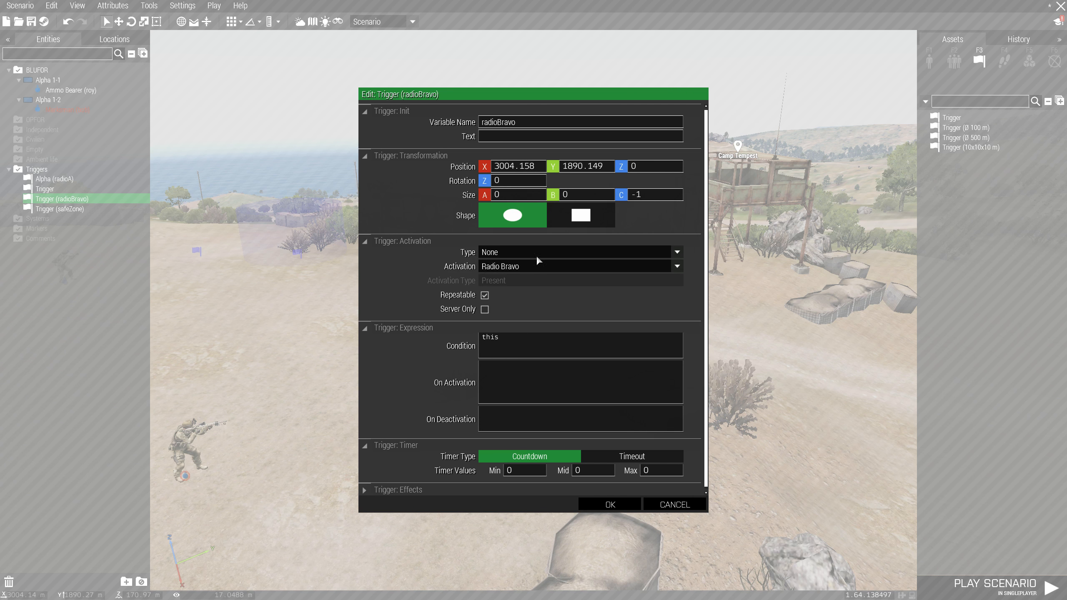
{"action": "left_click", "coordinate": [599, 504]}
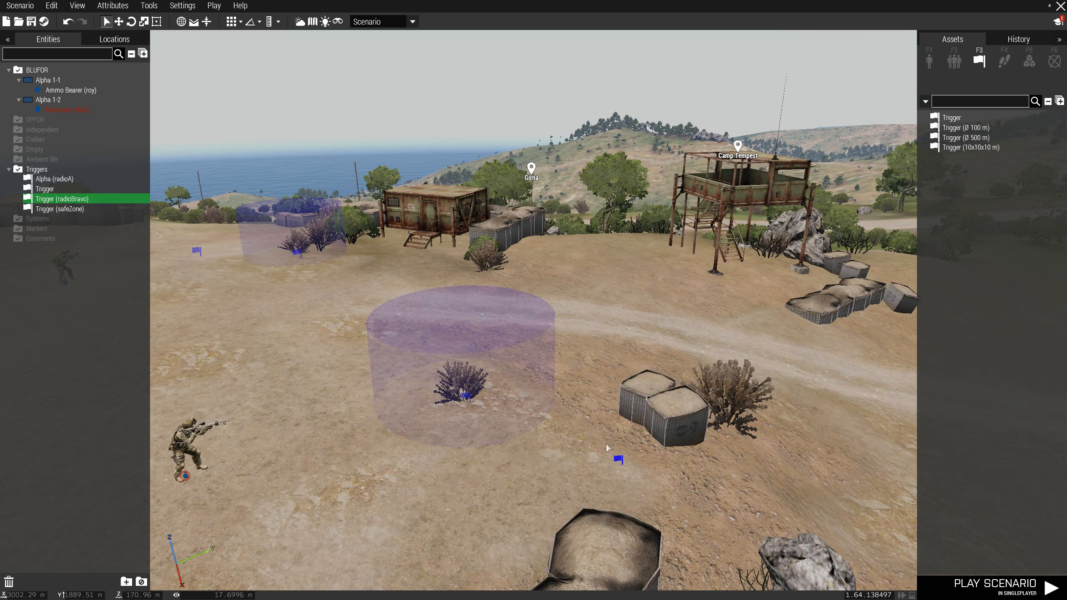
{"action": "double_click", "coordinate": [618, 459]}
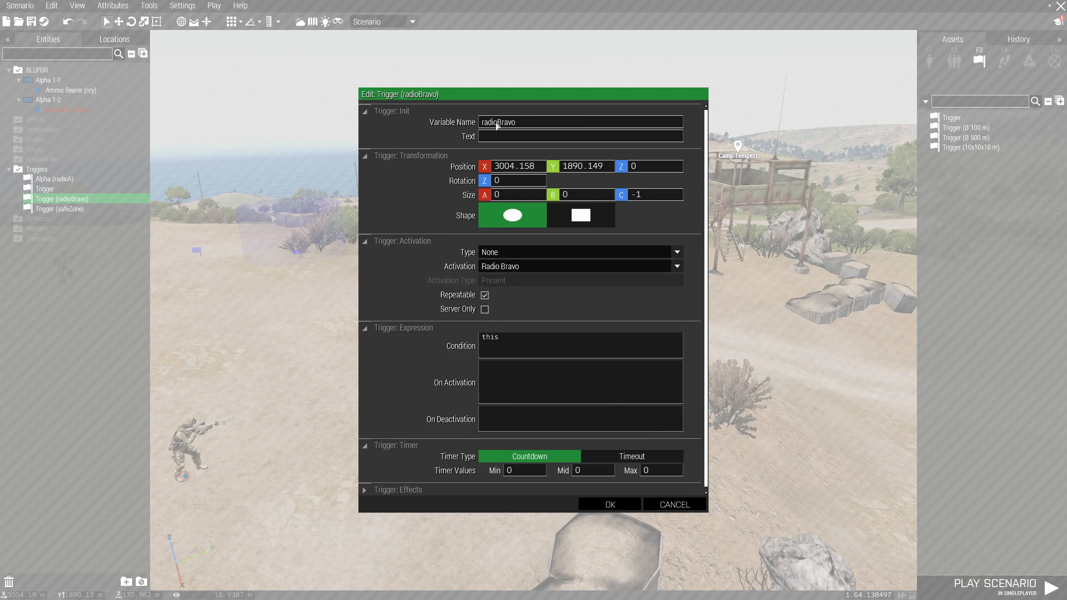
{"action": "double_click", "coordinate": [520, 123]}
{"action": "left_click", "coordinate": [668, 504]}
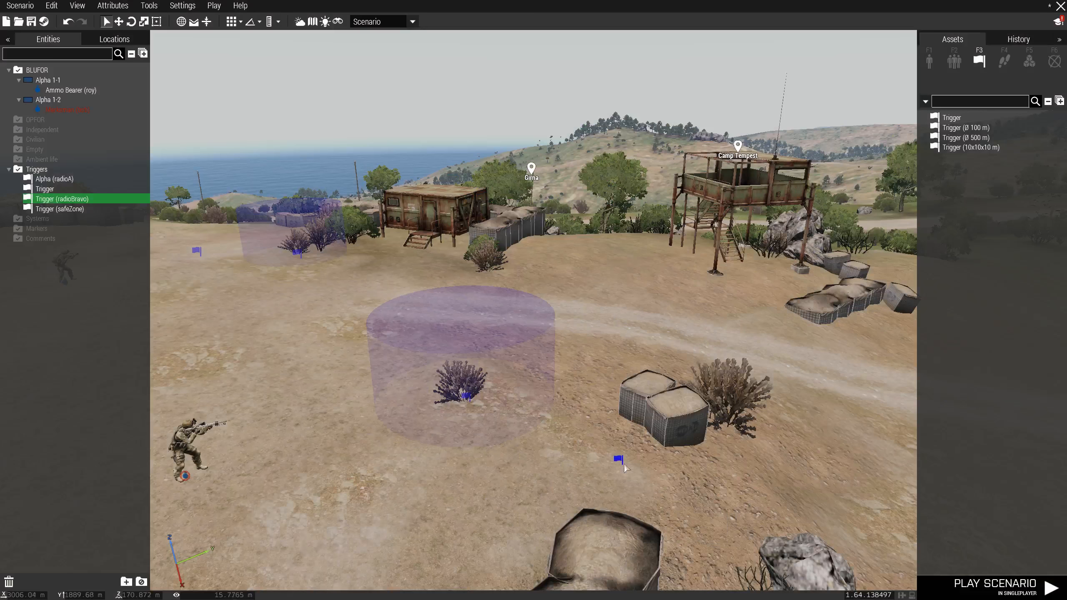
Step: Append "deleteVehicle radioBravo;" to the safeZone trigger's On Activation expression and start playing the scenario
{"action": "double_click", "coordinate": [465, 398]}
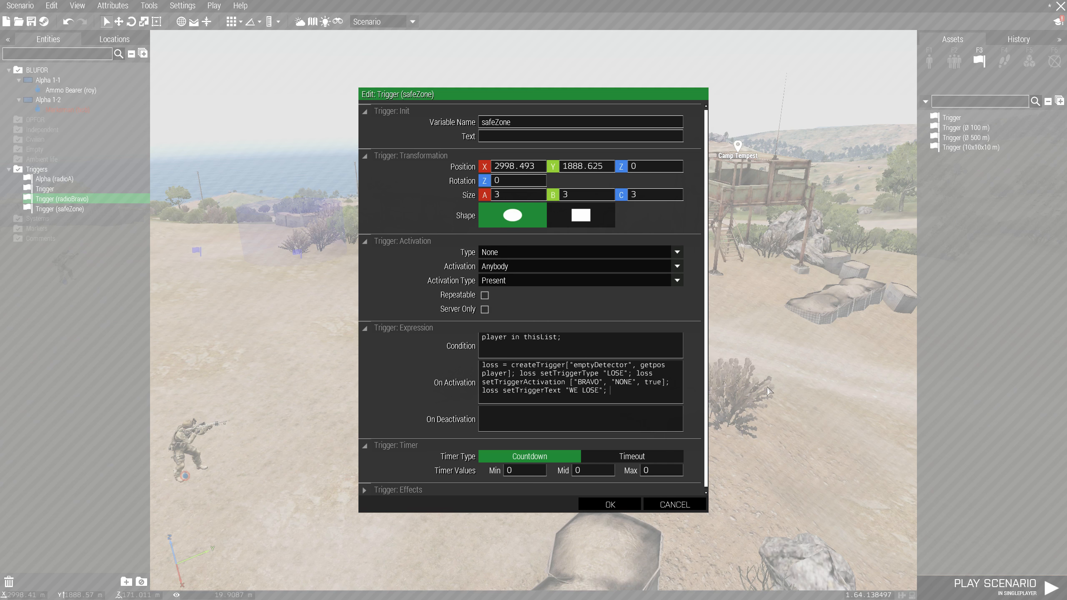
{"action": "type", "text": "deleteV"}
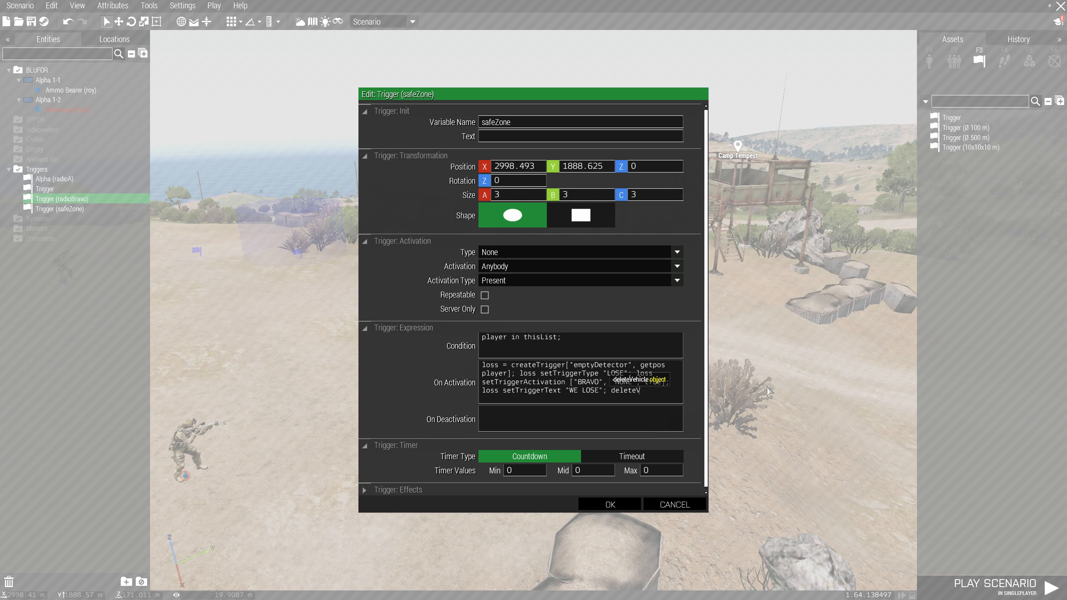
{"action": "type", "text": "ehicle "}
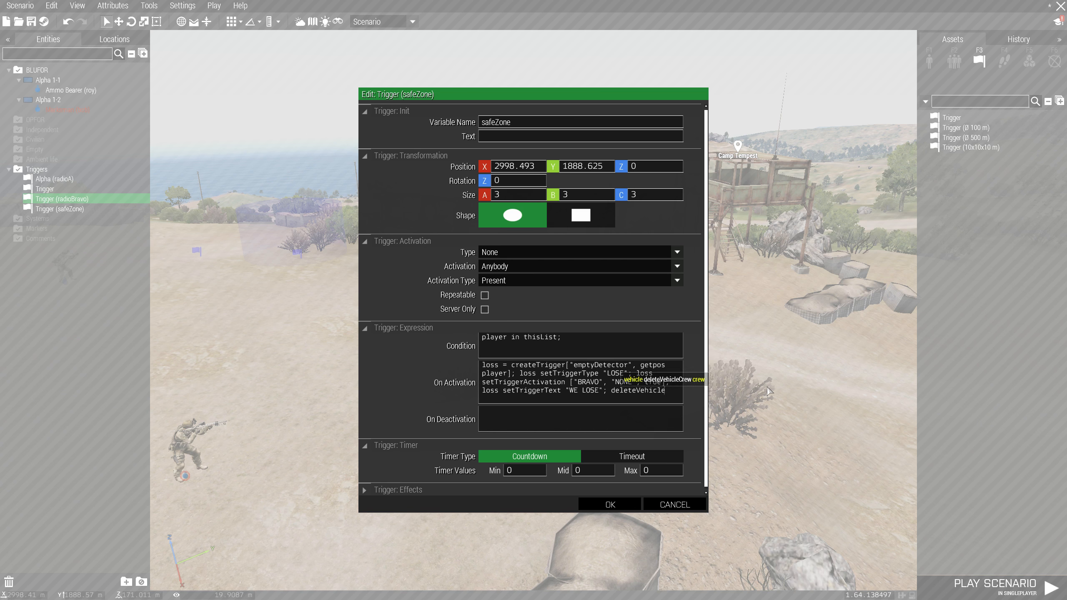
{"action": "type", "text": "radioBravo;"}
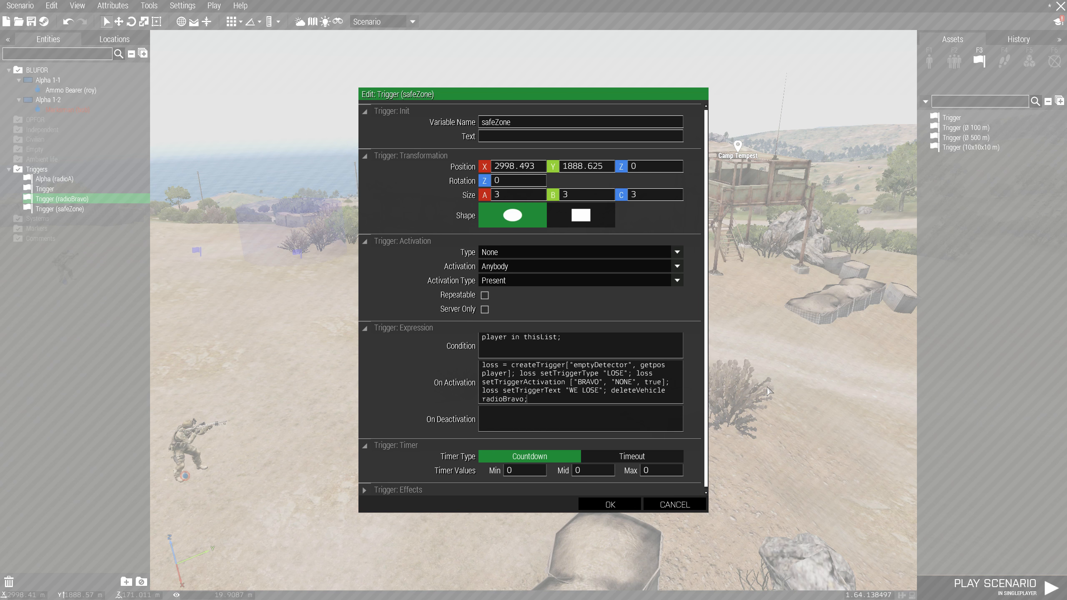
{"action": "left_click", "coordinate": [599, 503]}
{"action": "key", "text": "ctrl+p"}
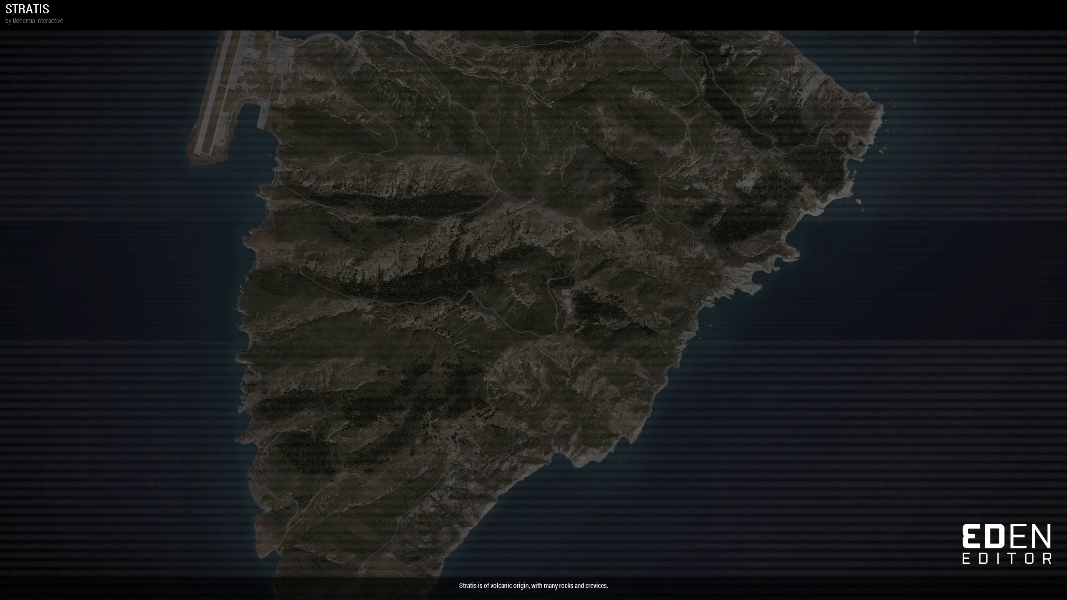
Step: Display the radio channel list in play, move to the safeZone bush, and return to the editor
{"action": "key", "text": "0"}
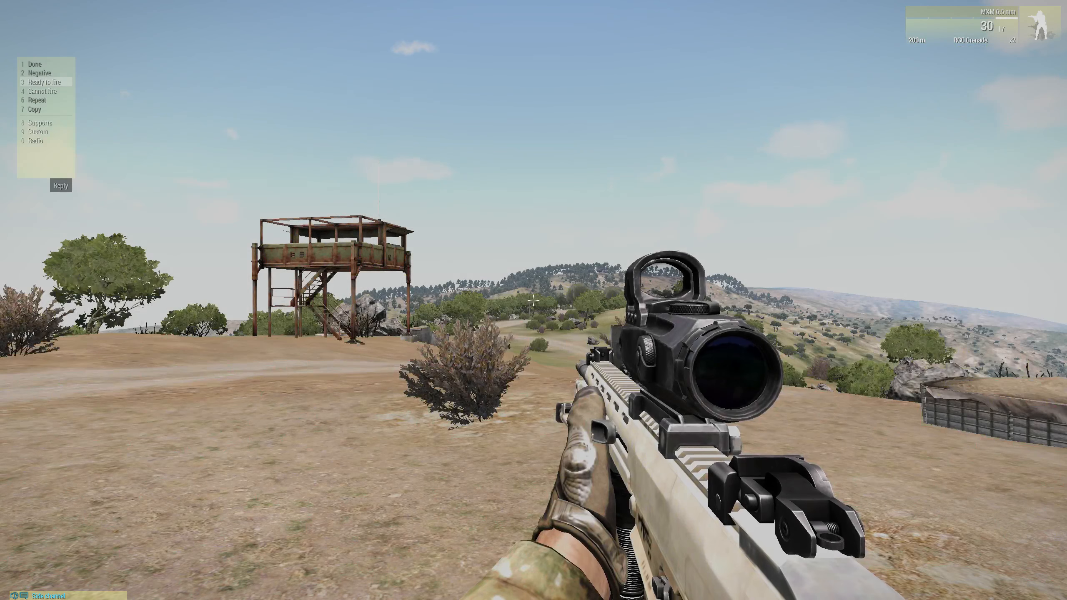
{"action": "key", "text": "0"}
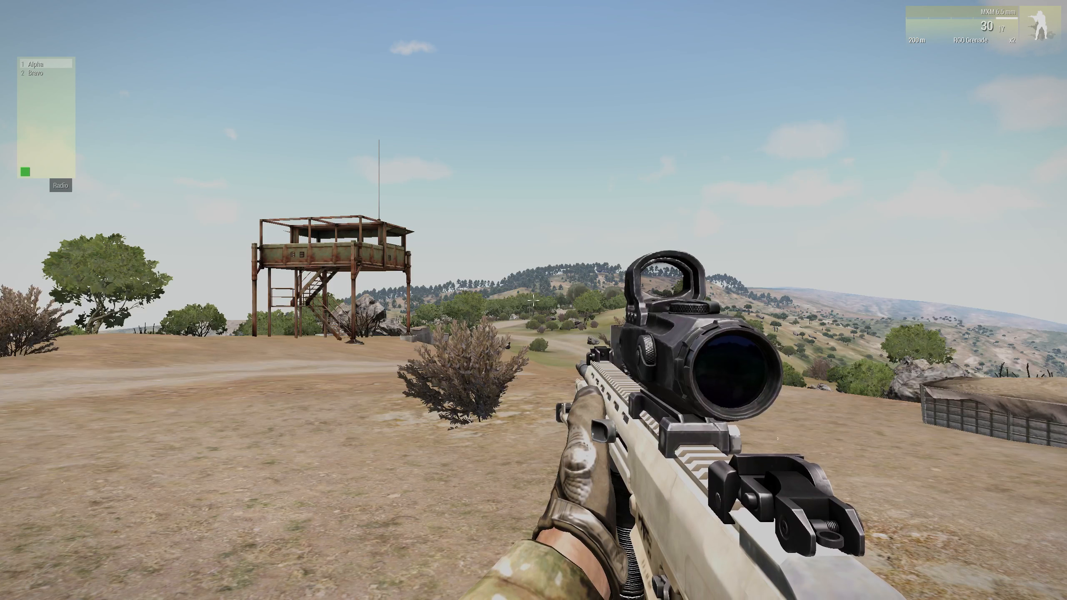
{"action": "scroll", "coordinate": [534, 300], "scroll_direction": "down", "scroll_amount": 1}
{"action": "key", "text": "w"}
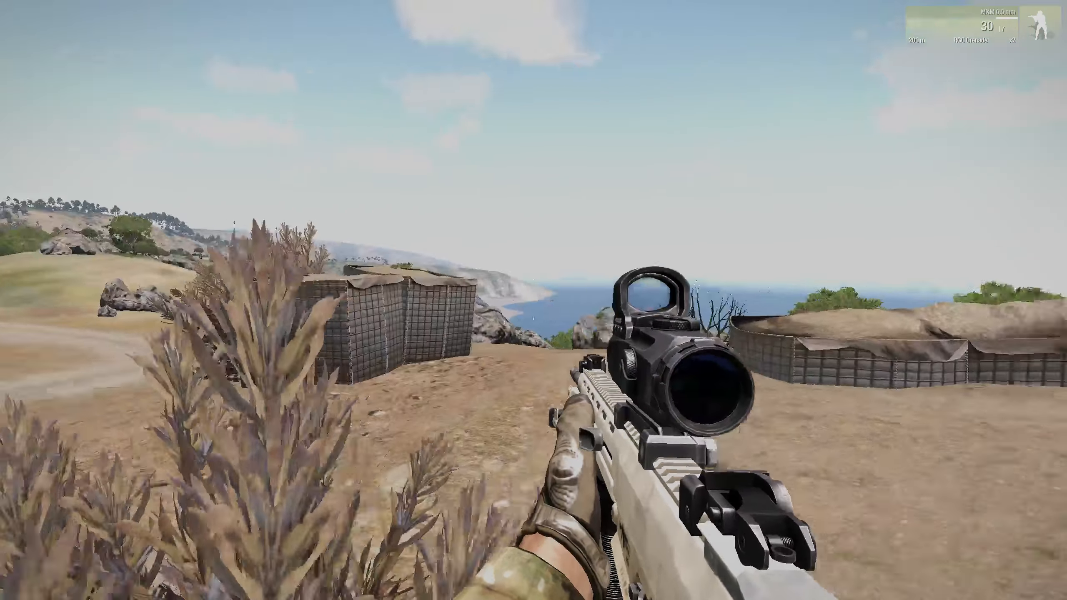
{"action": "key", "text": "w"}
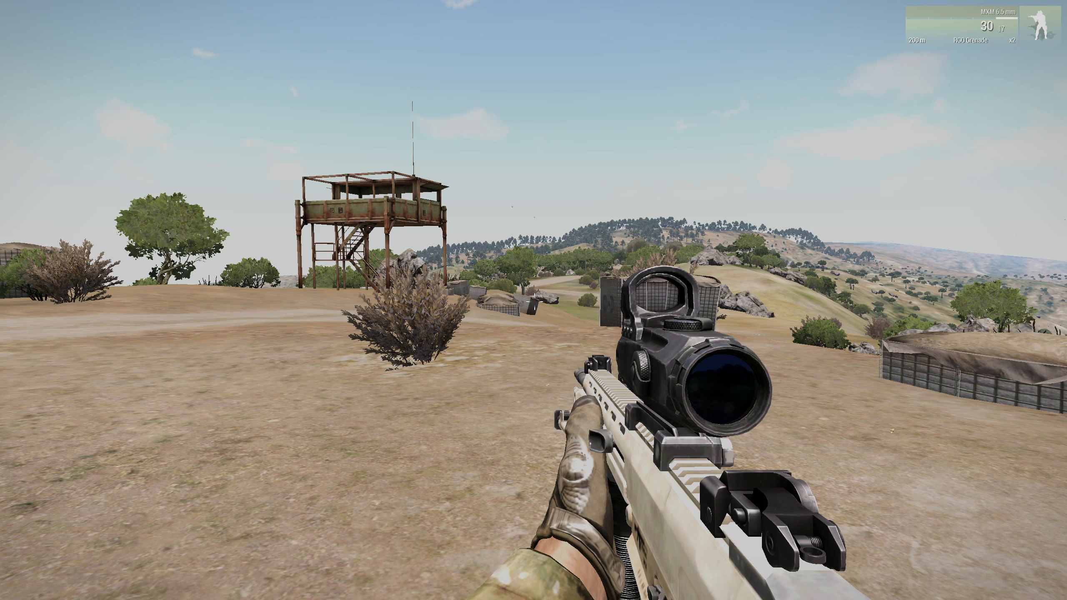
{"action": "key", "text": "Escape"}
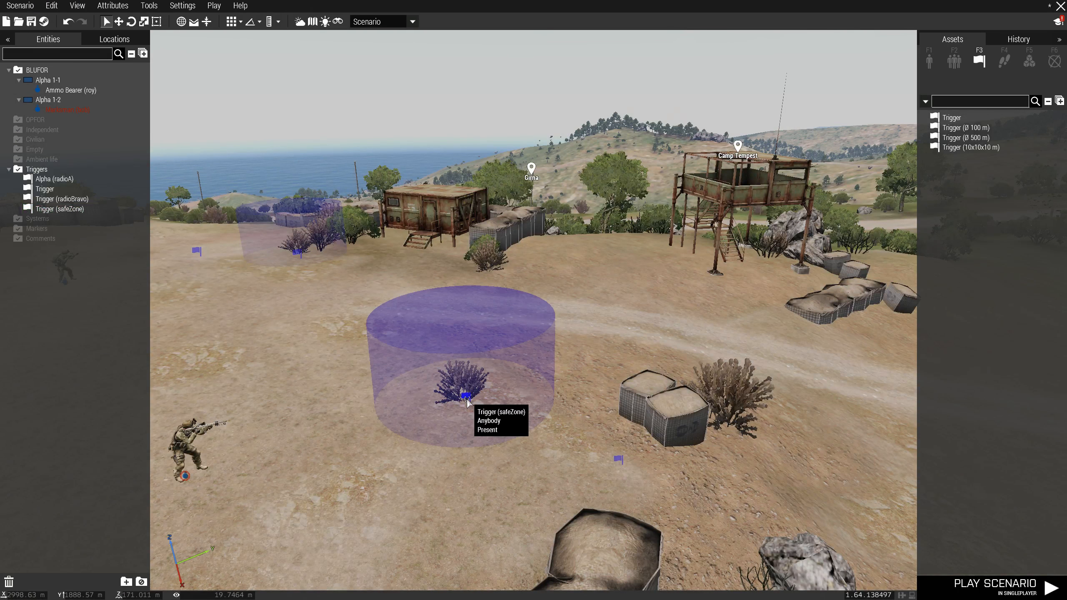
Step: Change the setTriggerType value in the safeZone trigger's On Activation expression to "LOOSE" and start playing the scenario
{"action": "double_click", "coordinate": [544, 341]}
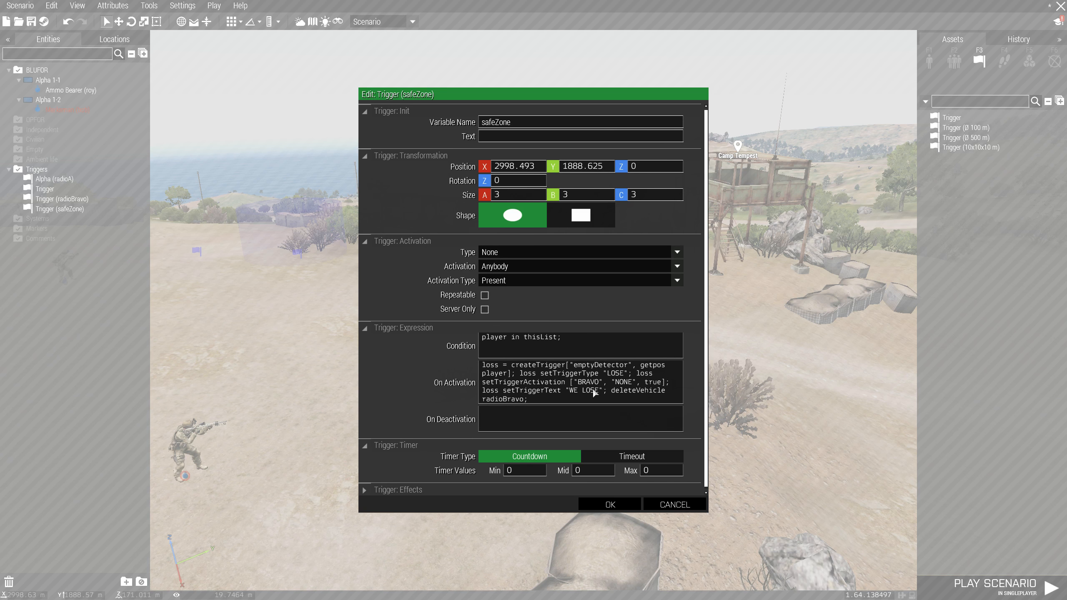
{"action": "double_click", "coordinate": [616, 374]}
{"action": "type", "text": "LOOSE"}
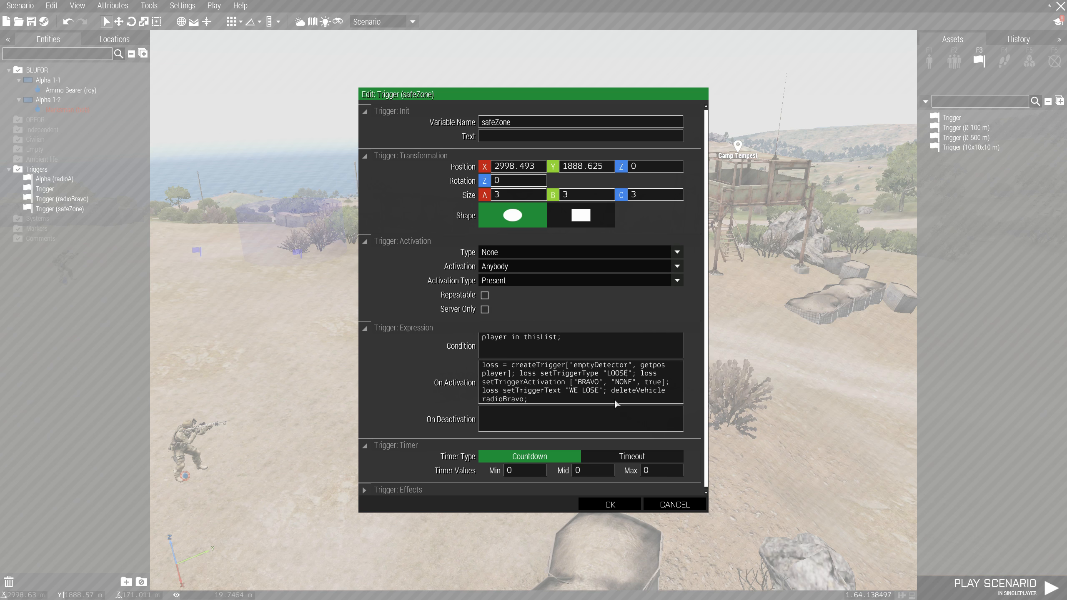
{"action": "left_click", "coordinate": [617, 504]}
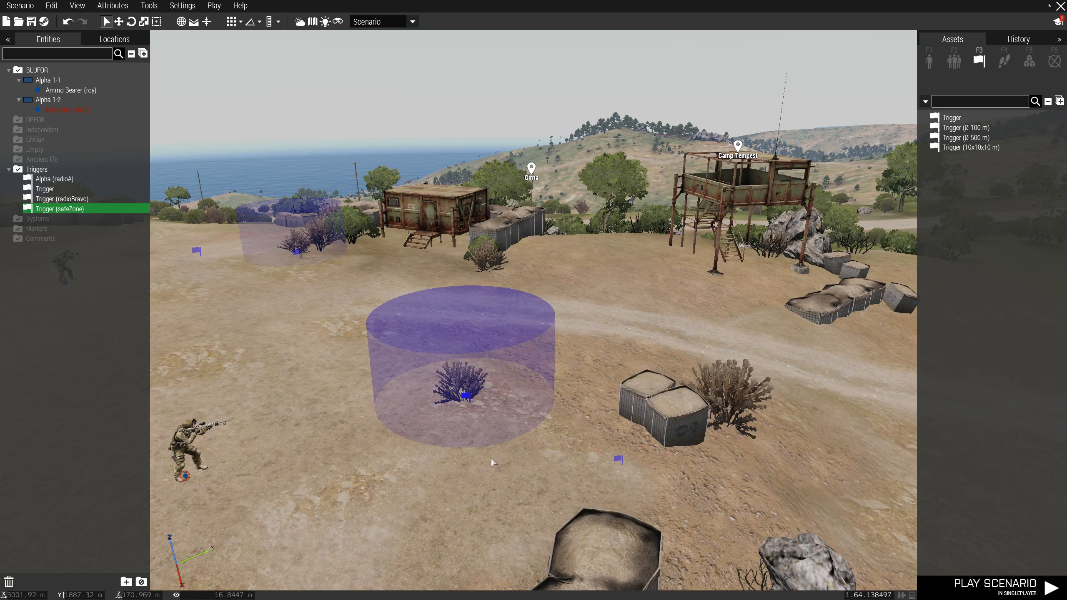
{"action": "key", "text": "Return"}
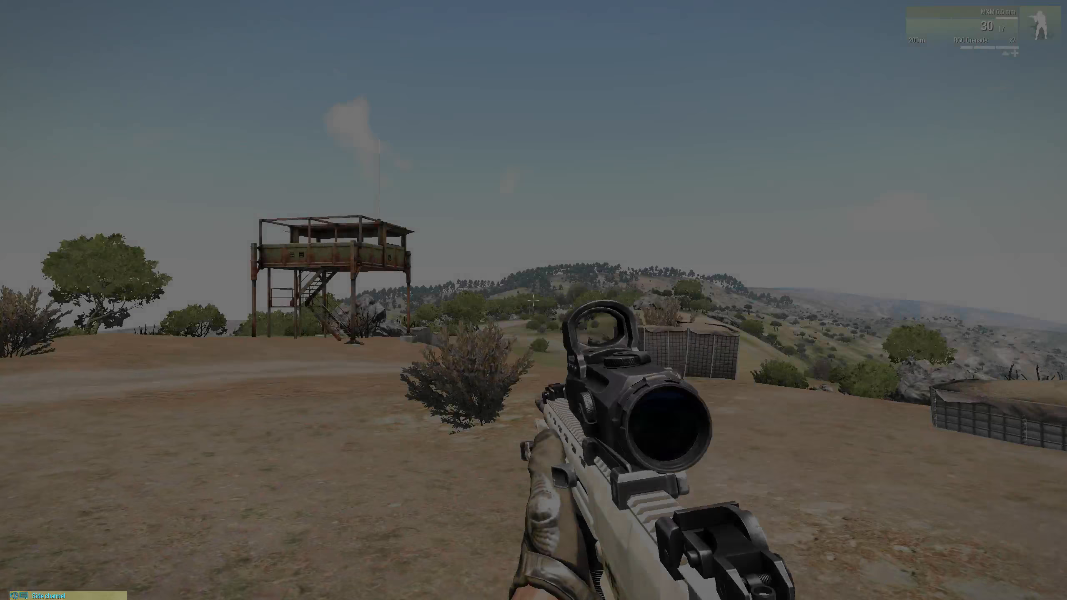
Step: Display the radio channels, run through the safeZone area, trigger the WE LOSE option, and return to the editor
{"action": "key", "text": "0"}
{"action": "key", "text": "0"}
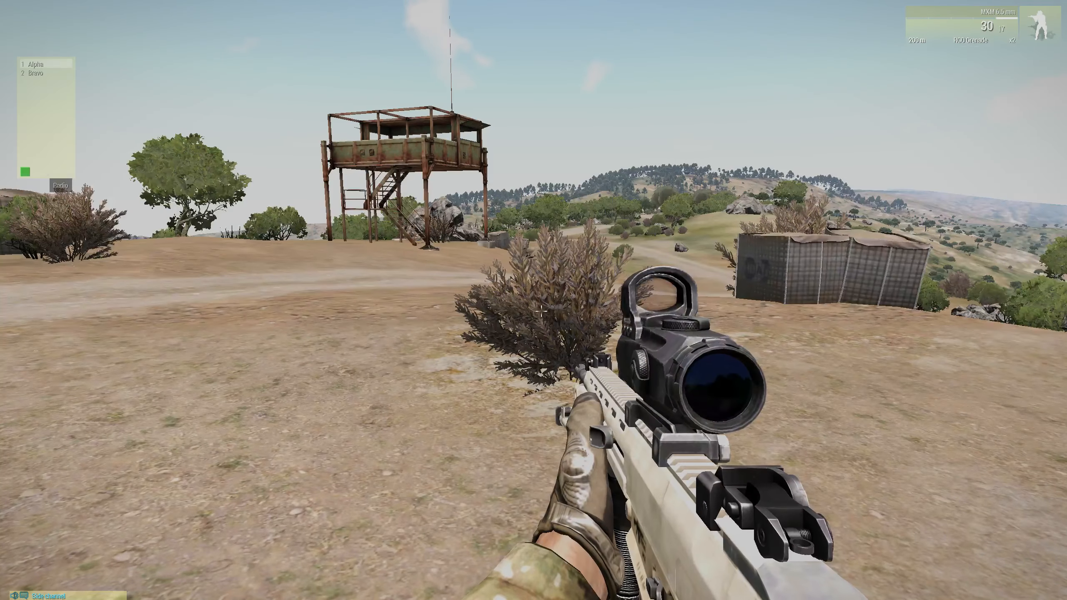
{"action": "key", "text": "w"}
{"action": "key", "text": "w"}
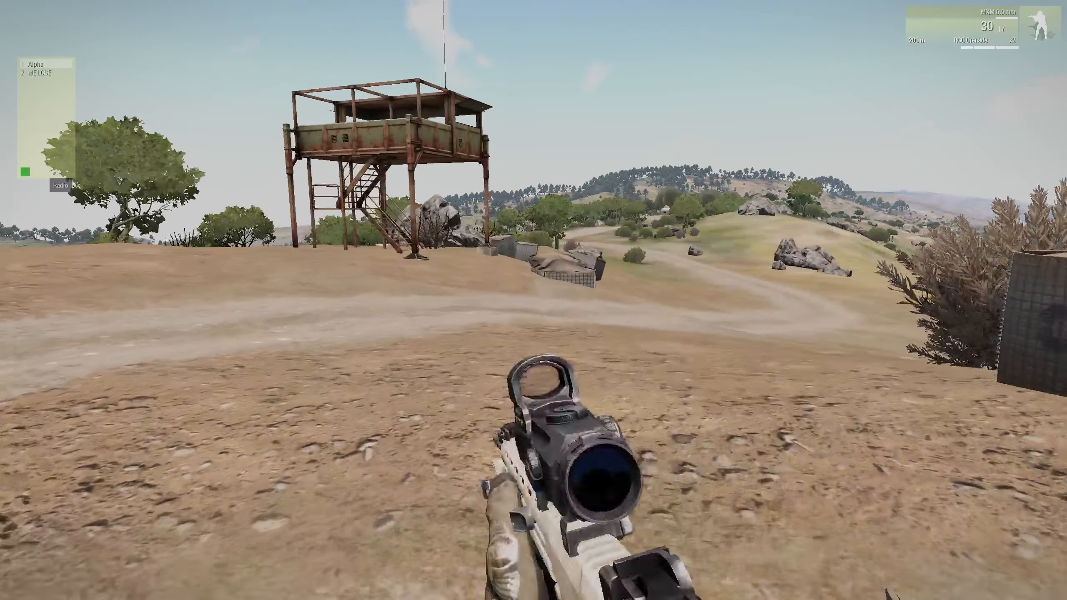
{"action": "key", "text": "w"}
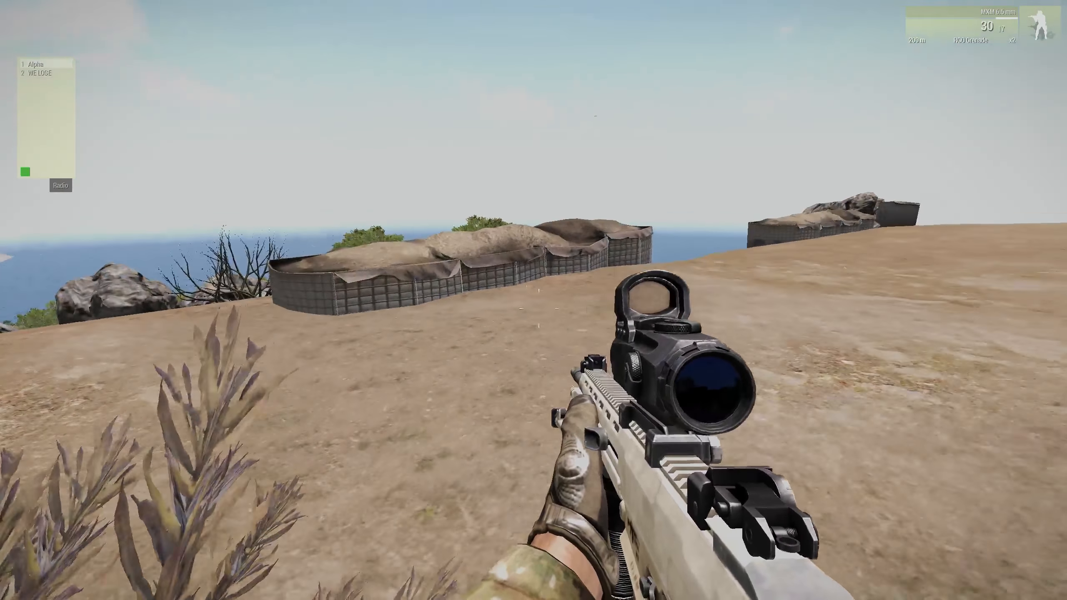
{"action": "scroll", "coordinate": [540, 310], "scroll_direction": "down", "scroll_amount": 1}
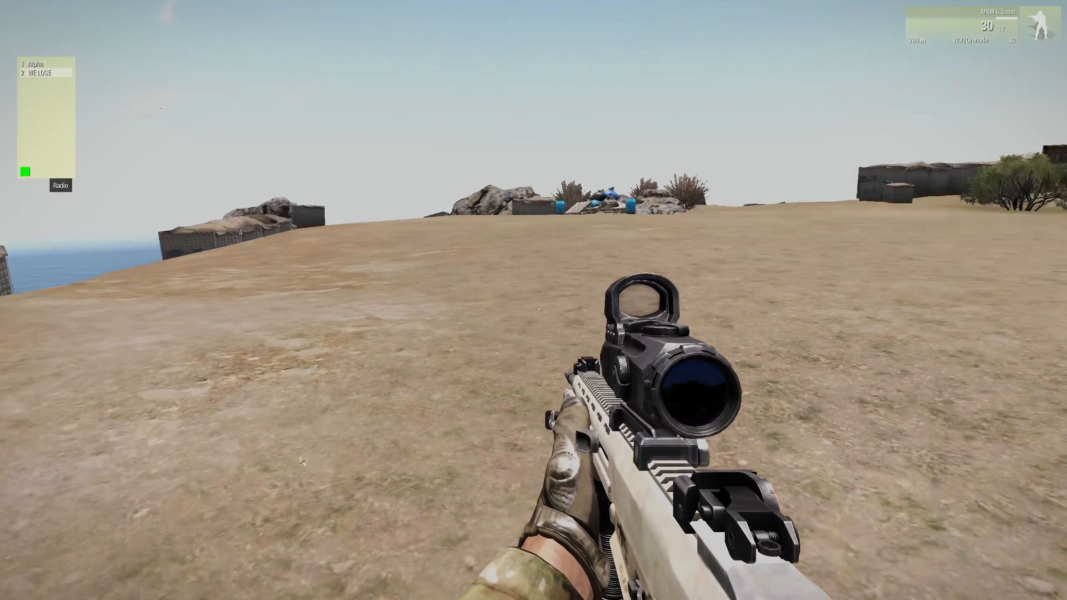
{"action": "middle_click", "coordinate": [539, 308]}
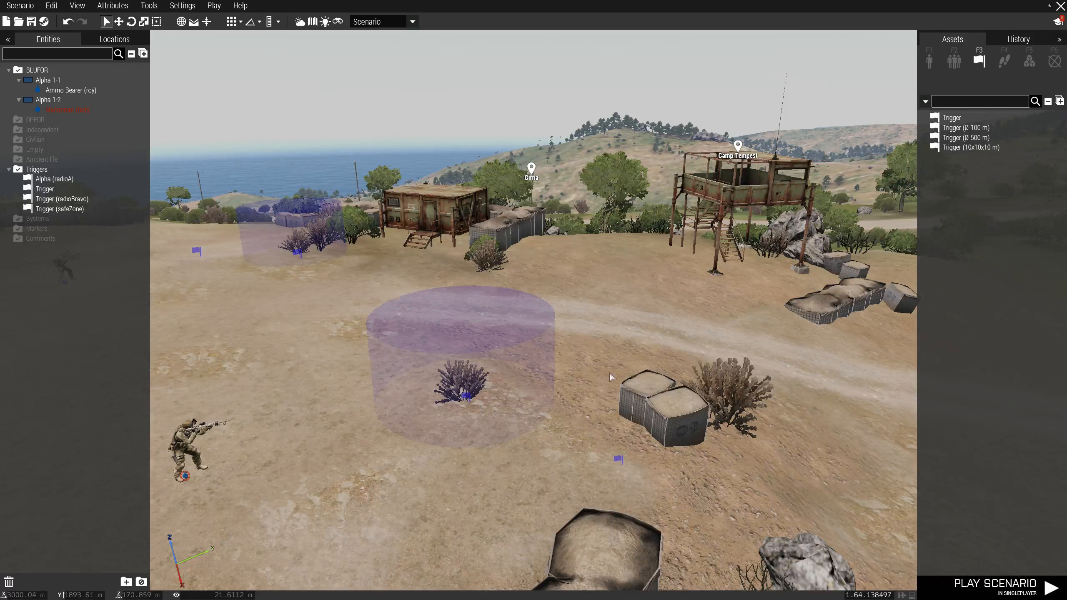
Step: Place a NATO Helicopter Crew soldier on the open ground away from the safeZone trigger, near the rubbish pile and rocks
{"action": "key", "text": "a"}
{"action": "key", "text": "a"}
{"action": "right_click_drag", "start_coordinate": [487, 380], "coordinate": [789, 388]}
{"action": "key", "text": "s"}
{"action": "key", "text": "w"}
{"action": "key", "text": "d"}
{"action": "key", "text": "s"}
{"action": "key", "text": "a"}
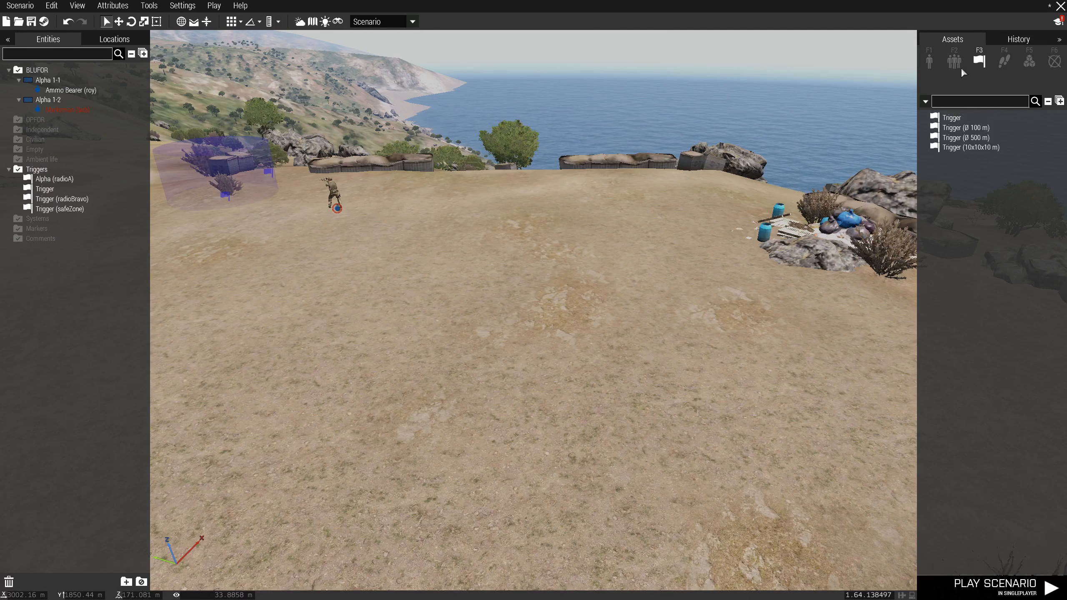
{"action": "left_click", "coordinate": [931, 61]}
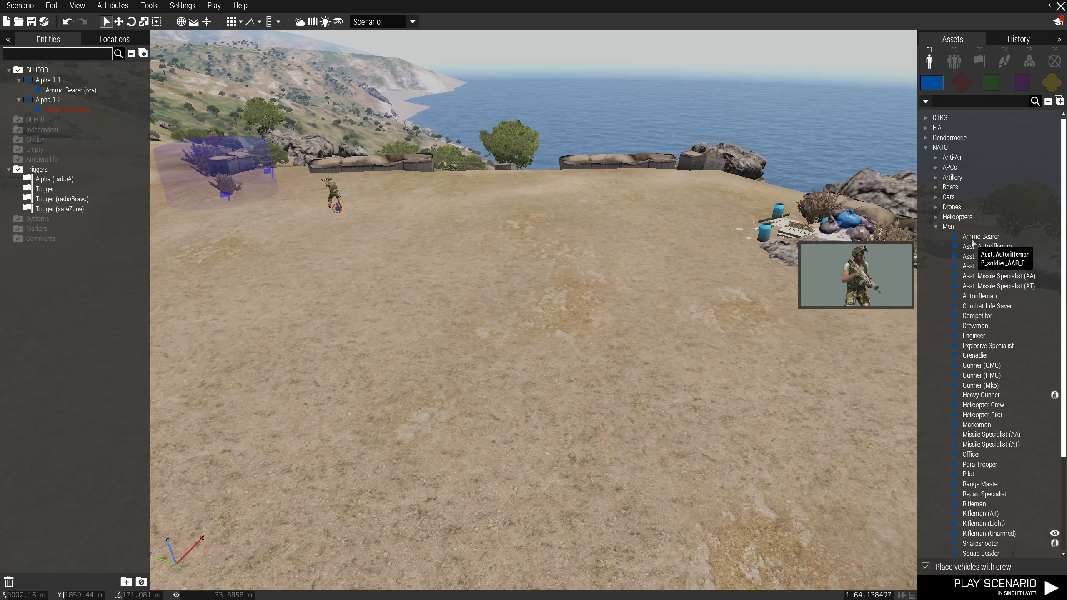
{"action": "left_click", "coordinate": [979, 405]}
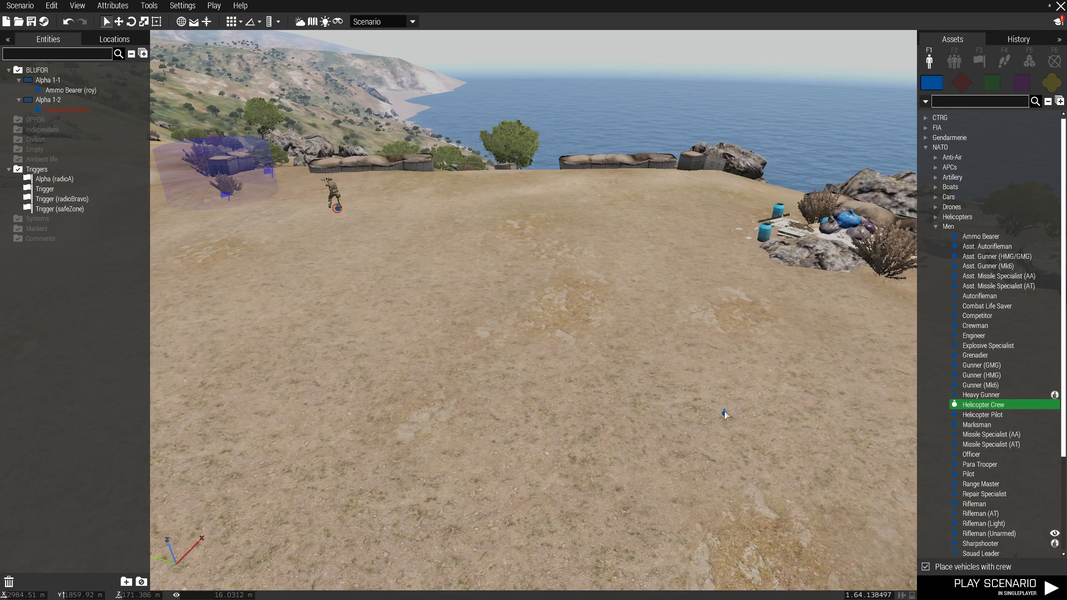
{"action": "left_click", "coordinate": [686, 407]}
Step: Make the Helicopter Crew soldier the player and rotate him to face the sandbag barriers
{"action": "double_click", "coordinate": [686, 408]}
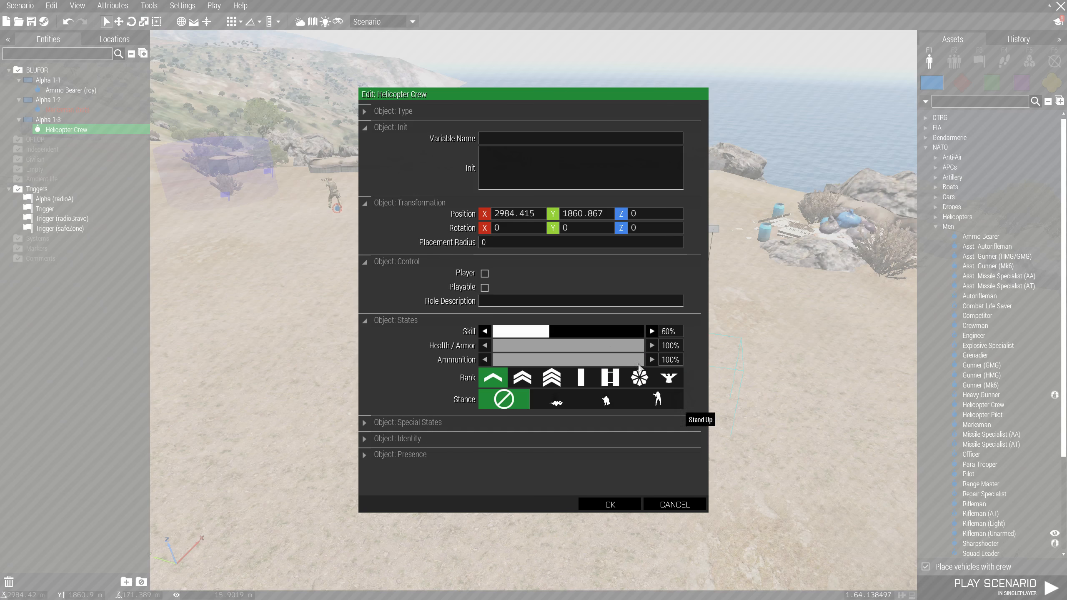
{"action": "left_click", "coordinate": [484, 273]}
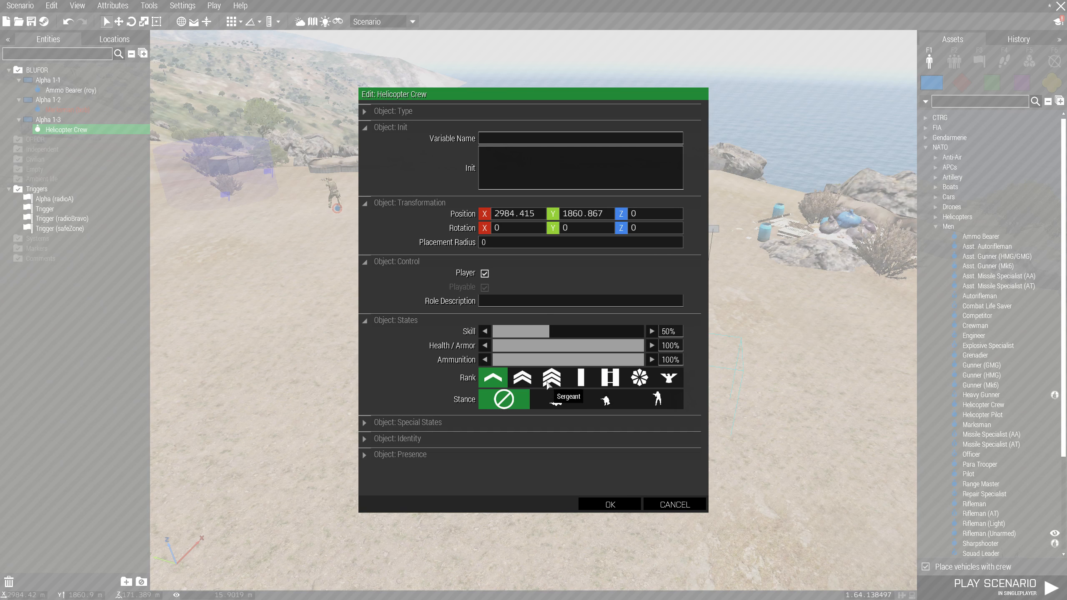
{"action": "left_click", "coordinate": [605, 500]}
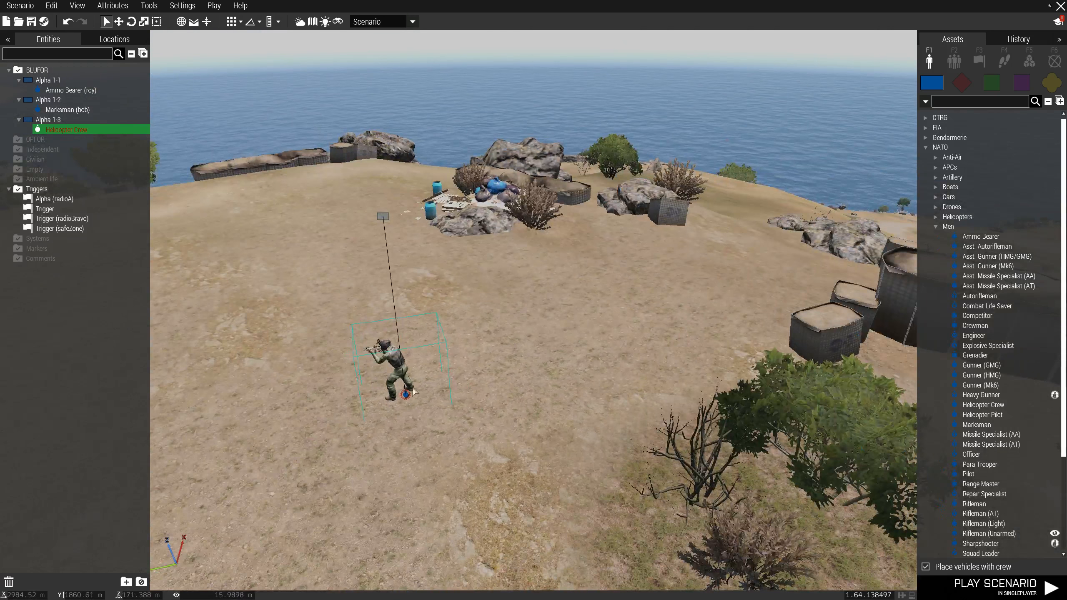
{"action": "left_click_drag", "start_coordinate": [407, 393], "coordinate": [462, 375], "text": "shift"}
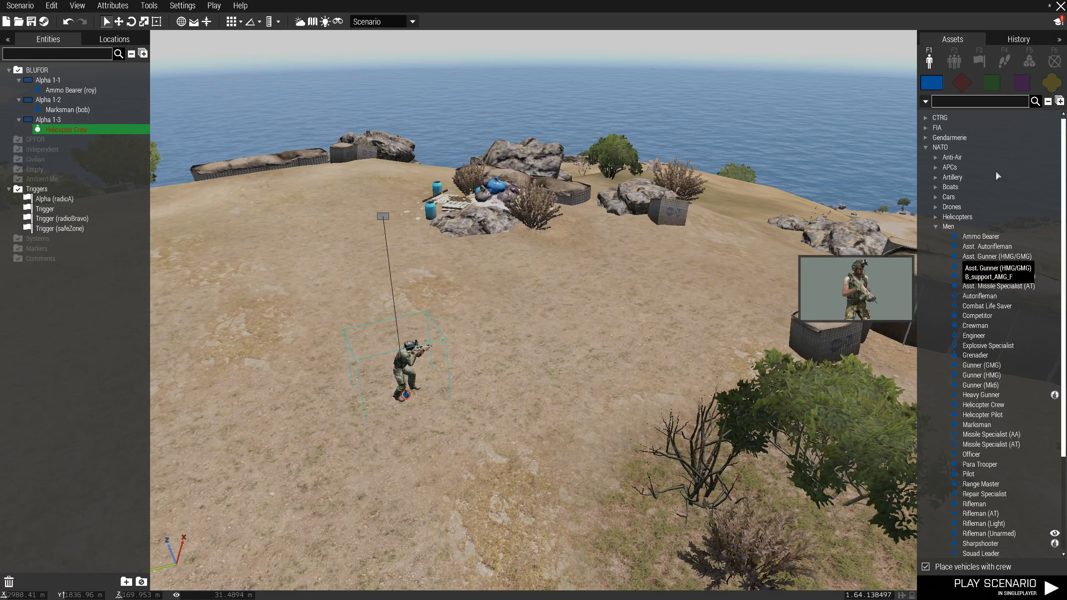
{"action": "left_click", "coordinate": [997, 102]}
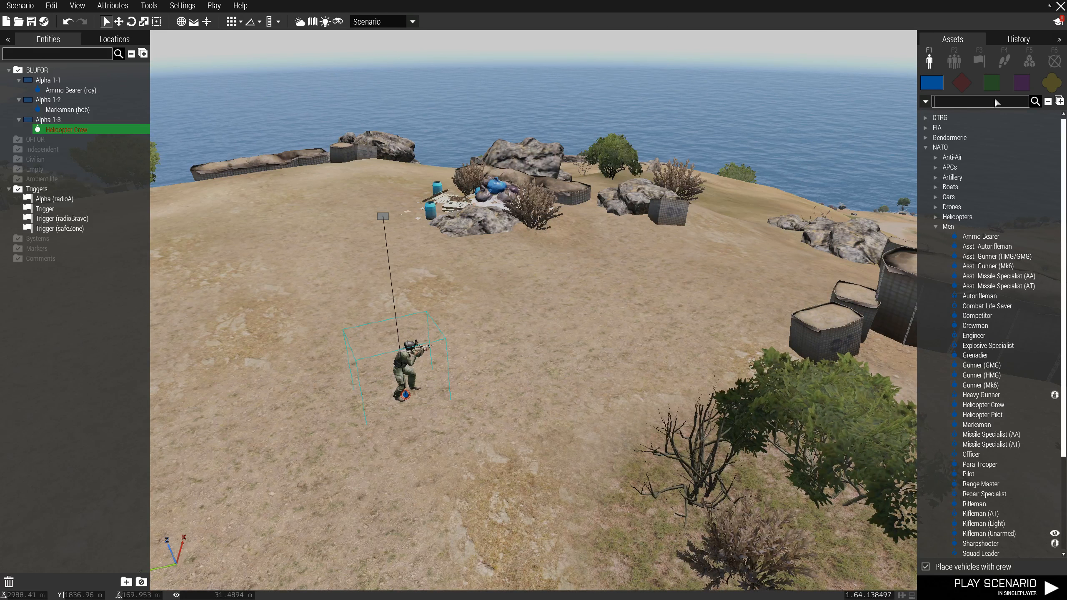
{"action": "left_click", "coordinate": [954, 61]}
{"action": "left_click", "coordinate": [979, 61]}
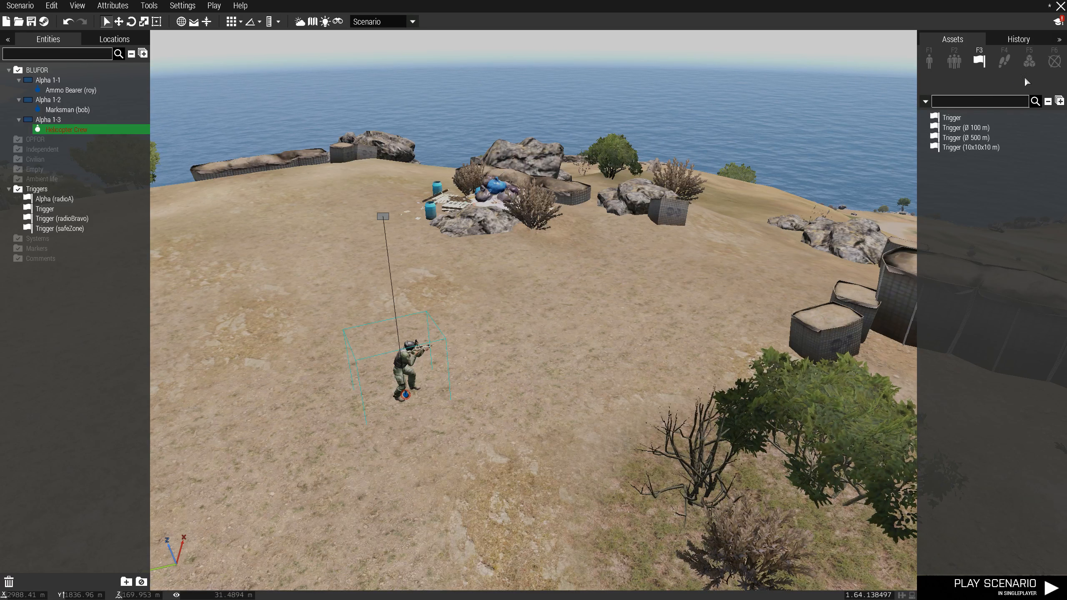
{"action": "key", "text": "m"}
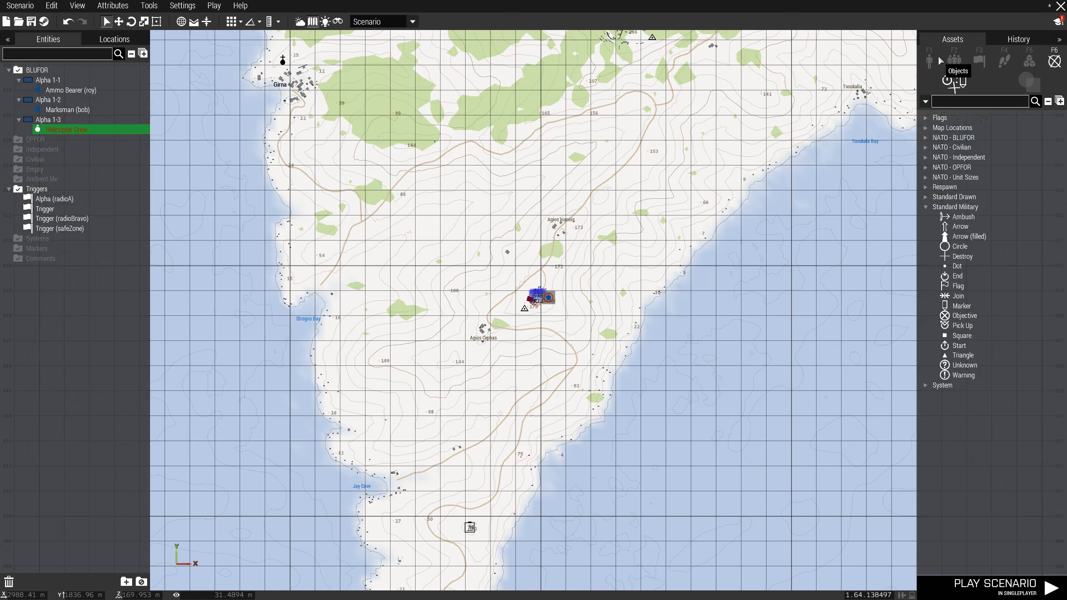
{"action": "left_click", "coordinate": [939, 59]}
{"action": "key", "text": "m"}
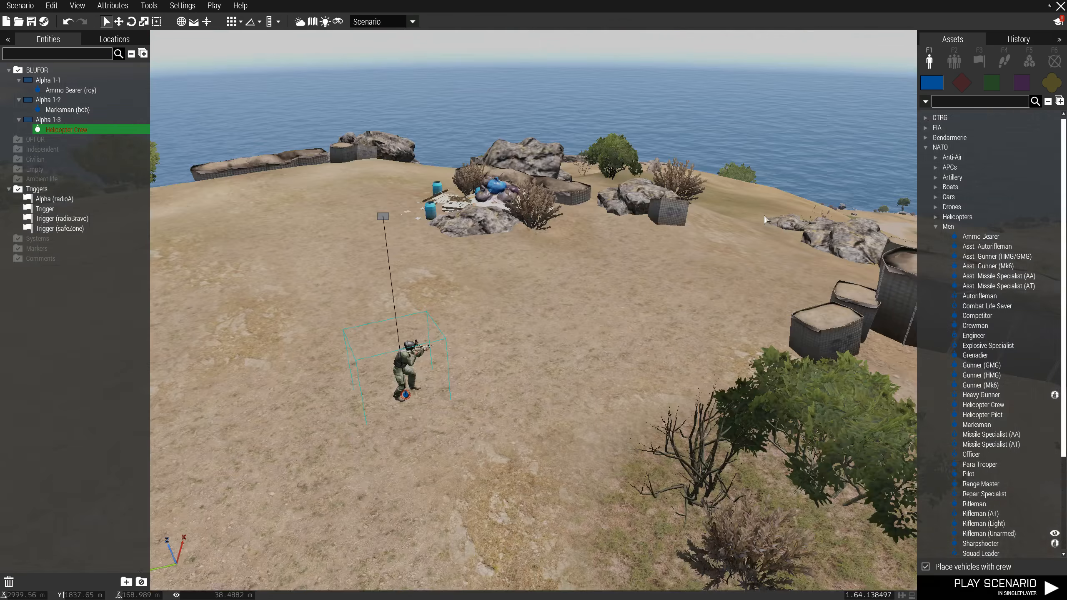
{"action": "left_click", "coordinate": [933, 227]}
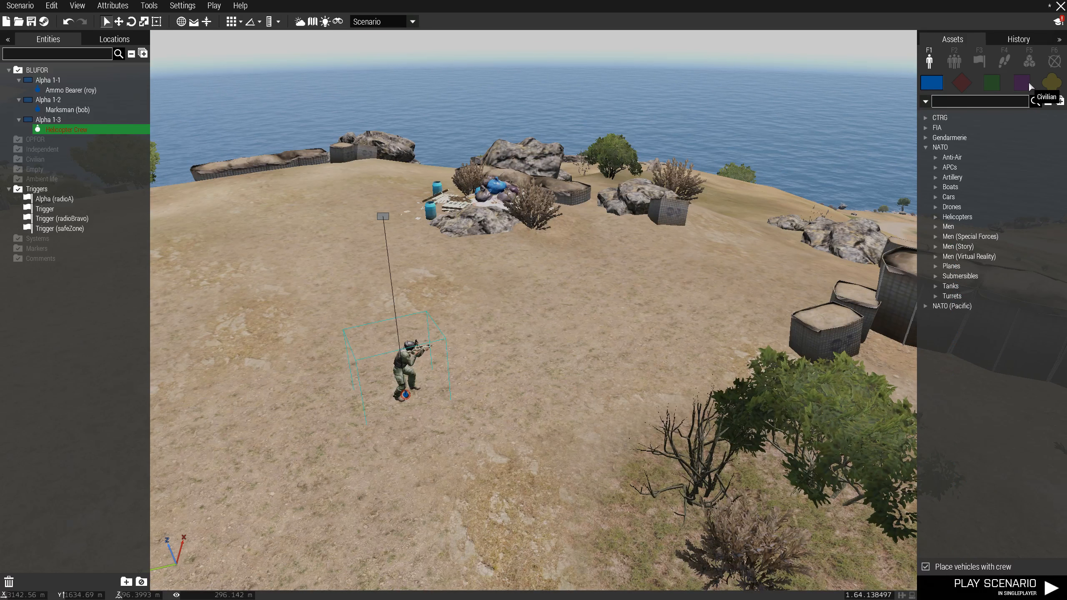
Step: Try placing a Katiba Carbine 6.5 mm on the ground near the Helicopter Crew soldier, and delete it
{"action": "left_click", "coordinate": [1049, 85]}
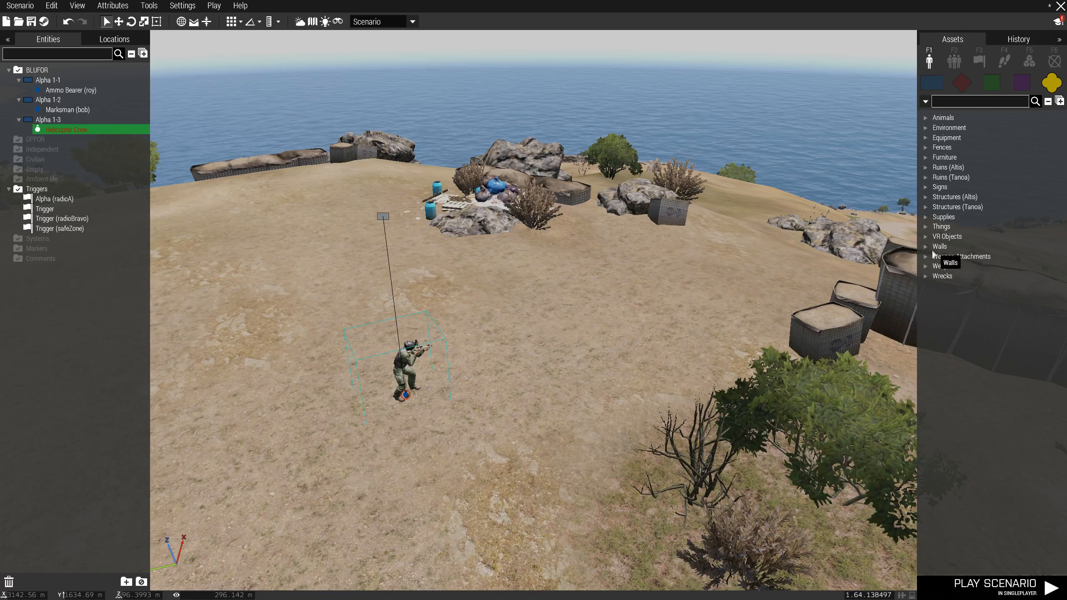
{"action": "left_click", "coordinate": [926, 266]}
{"action": "left_click", "coordinate": [936, 276]}
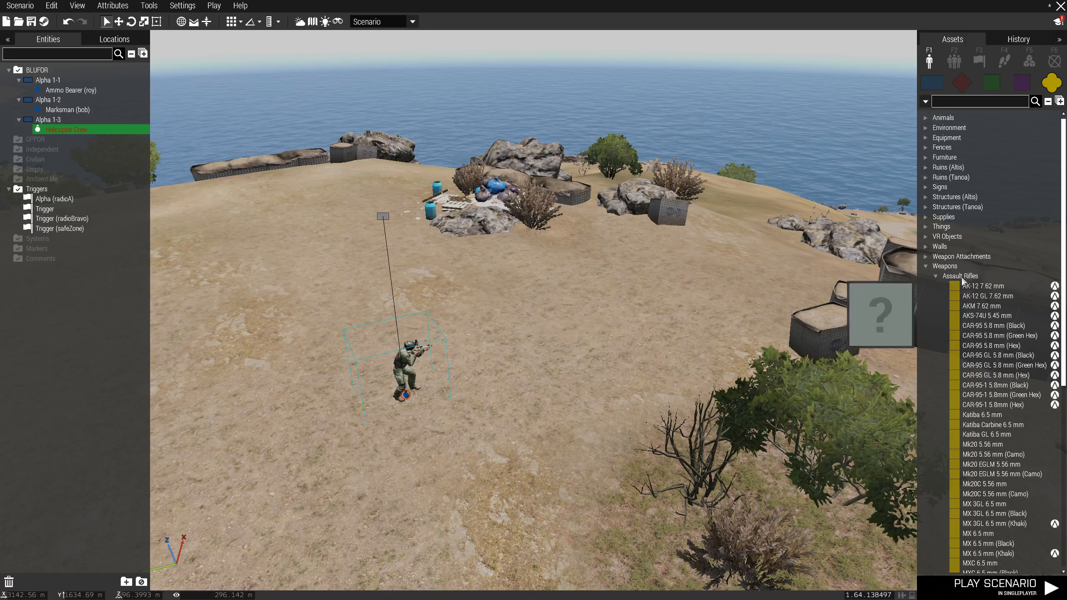
{"action": "left_click", "coordinate": [970, 424]}
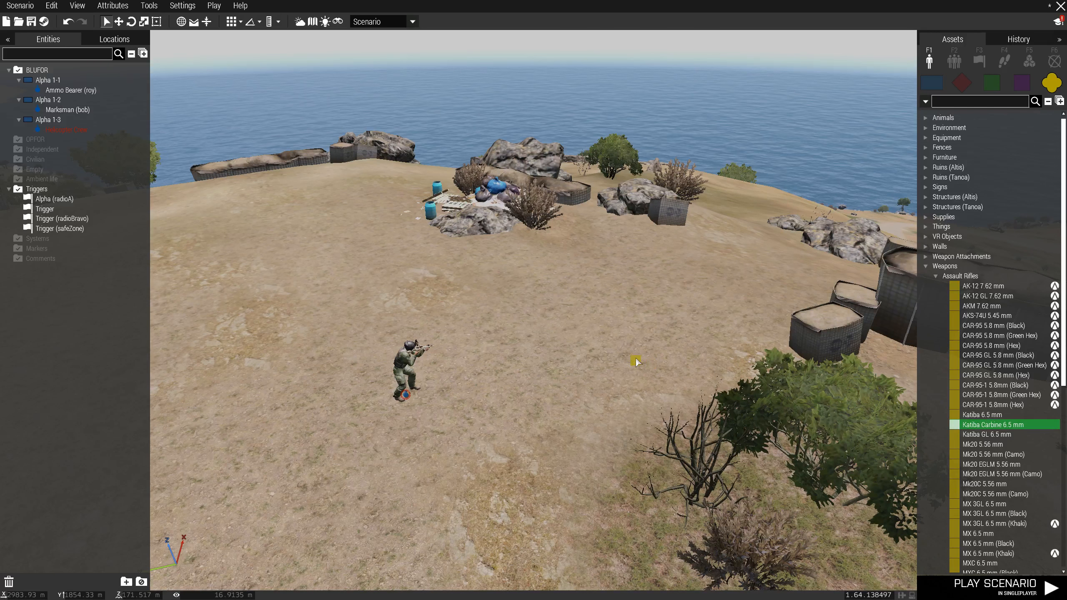
{"action": "left_click", "coordinate": [636, 362]}
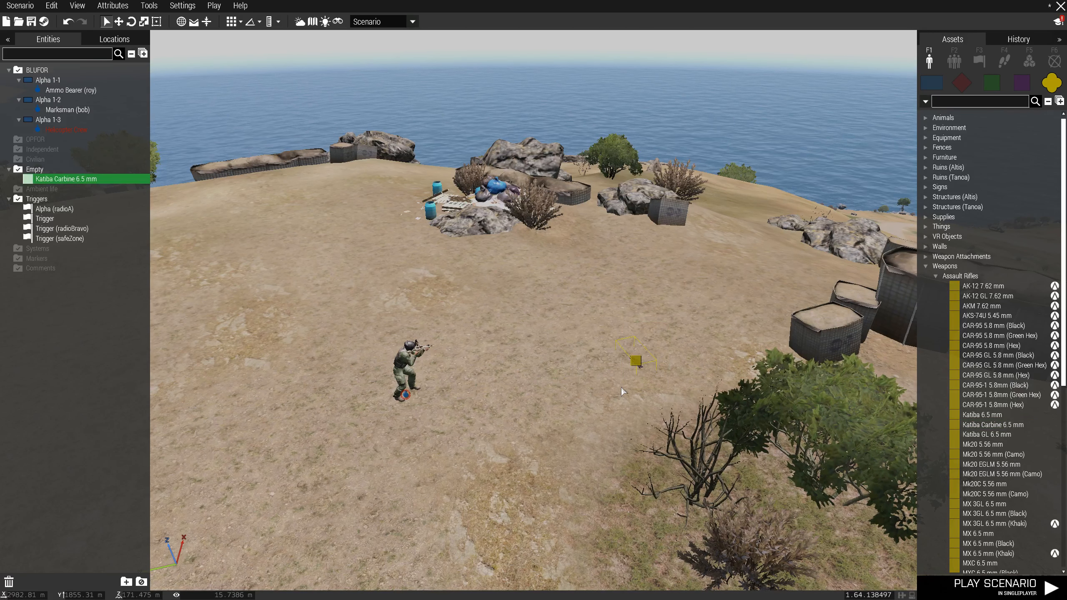
{"action": "key", "text": "Delete"}
{"action": "left_click", "coordinate": [936, 276]}
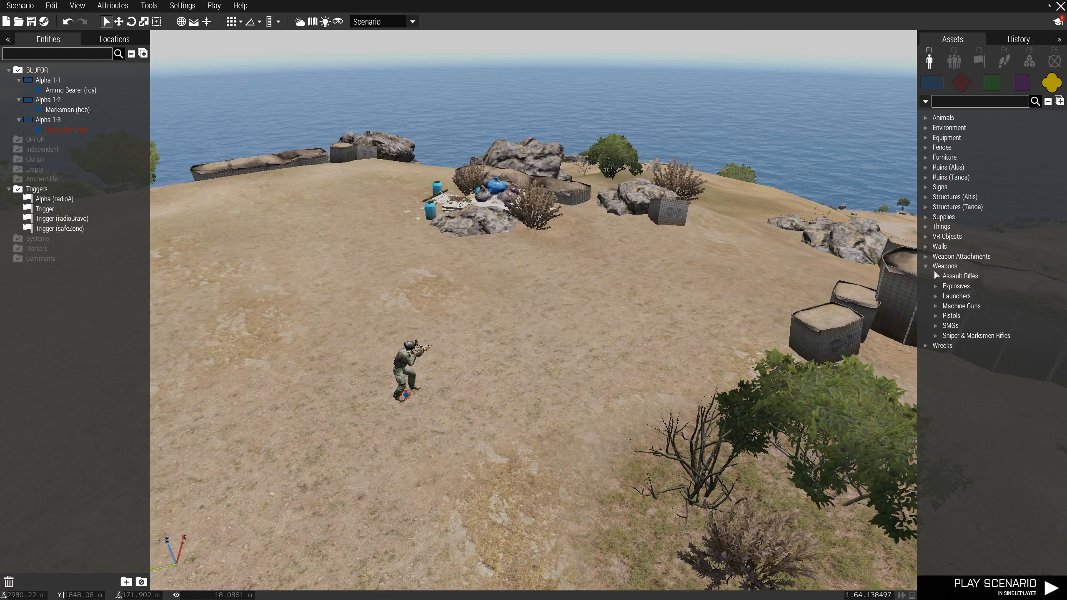
{"action": "left_click", "coordinate": [926, 266]}
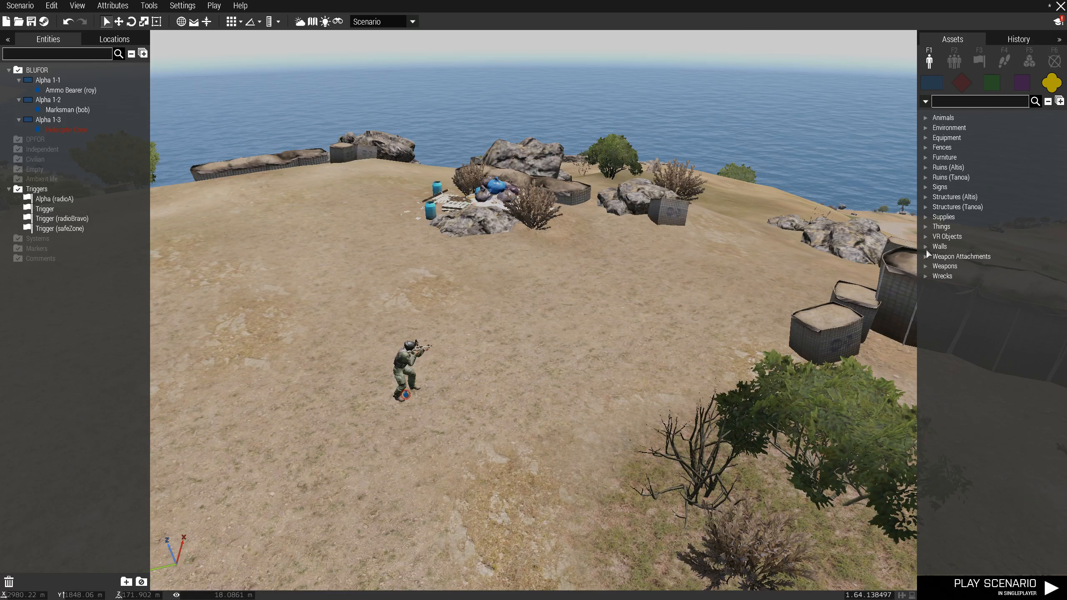
Step: Place an Explosives [AAF] ammo box on the open ground in front of the Helicopter Crew soldier
{"action": "left_click", "coordinate": [925, 227]}
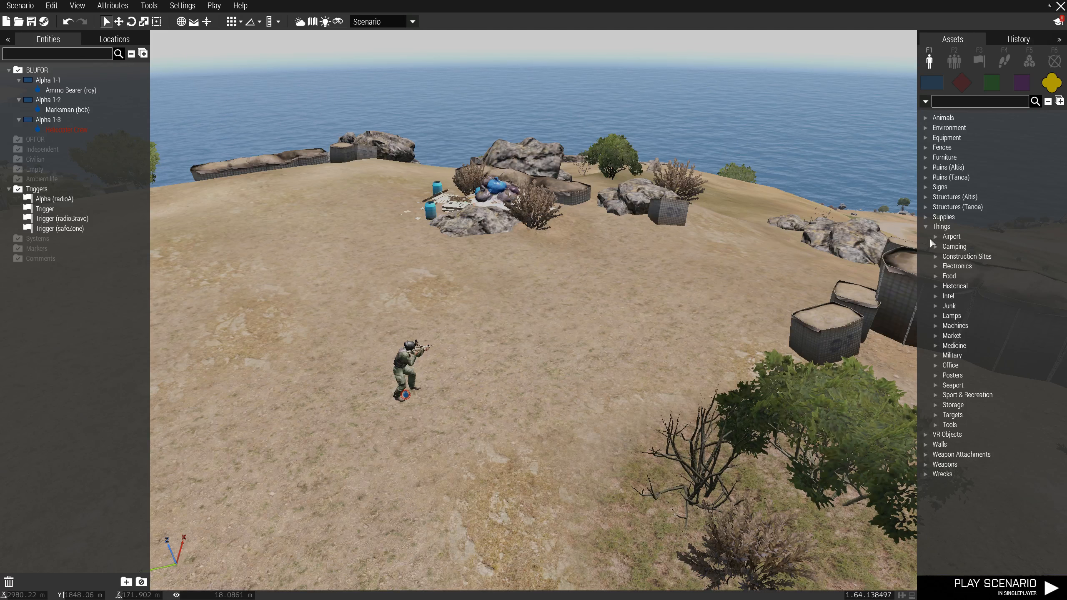
{"action": "left_click", "coordinate": [936, 355]}
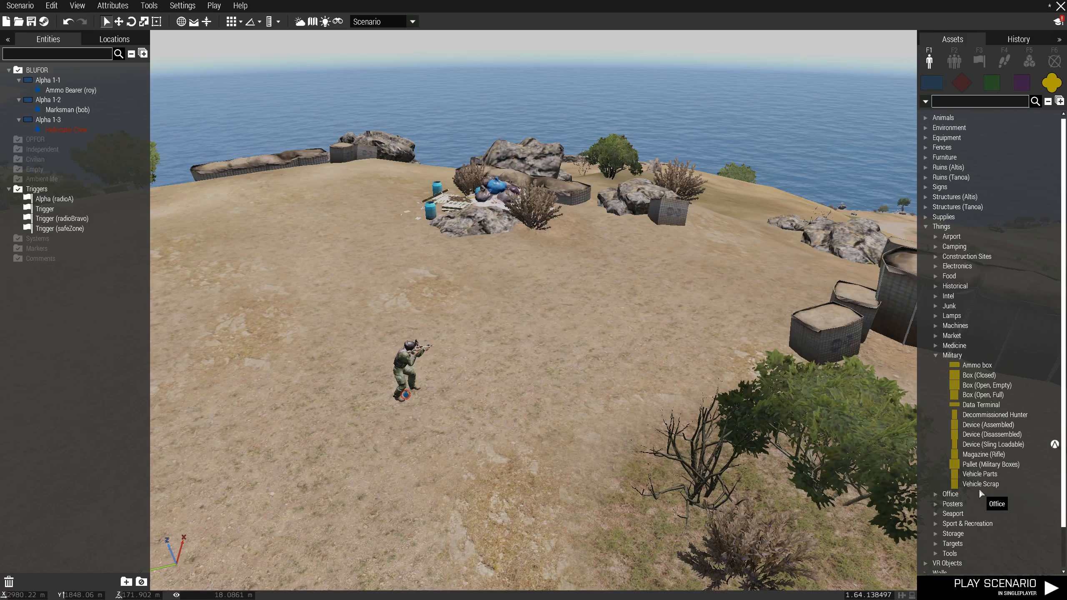
{"action": "left_click", "coordinate": [923, 226]}
{"action": "left_click", "coordinate": [925, 217]}
{"action": "left_click", "coordinate": [934, 226]}
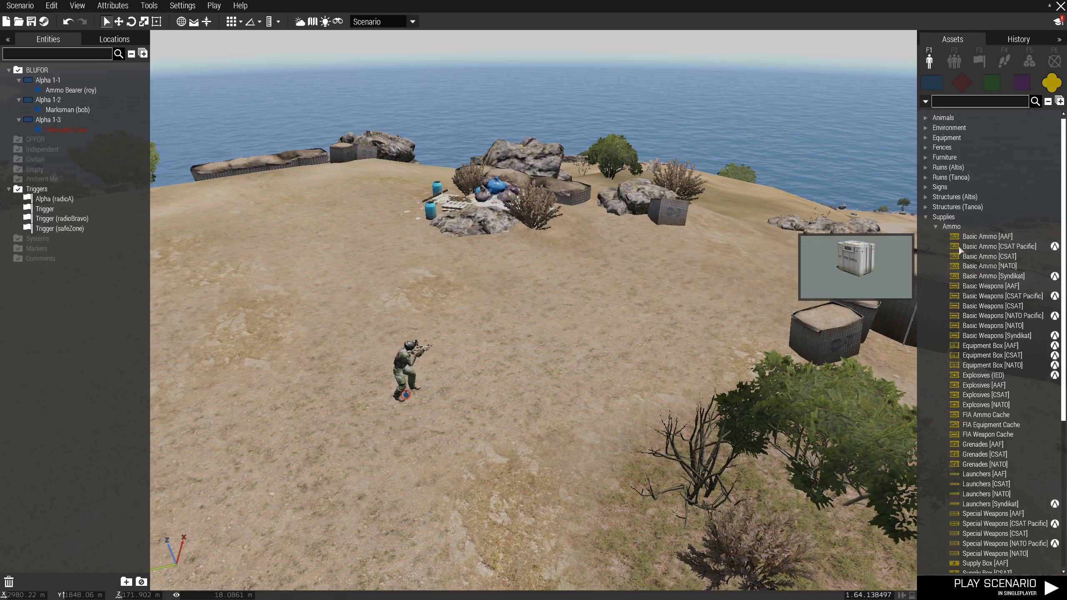
{"action": "left_click", "coordinate": [984, 385]}
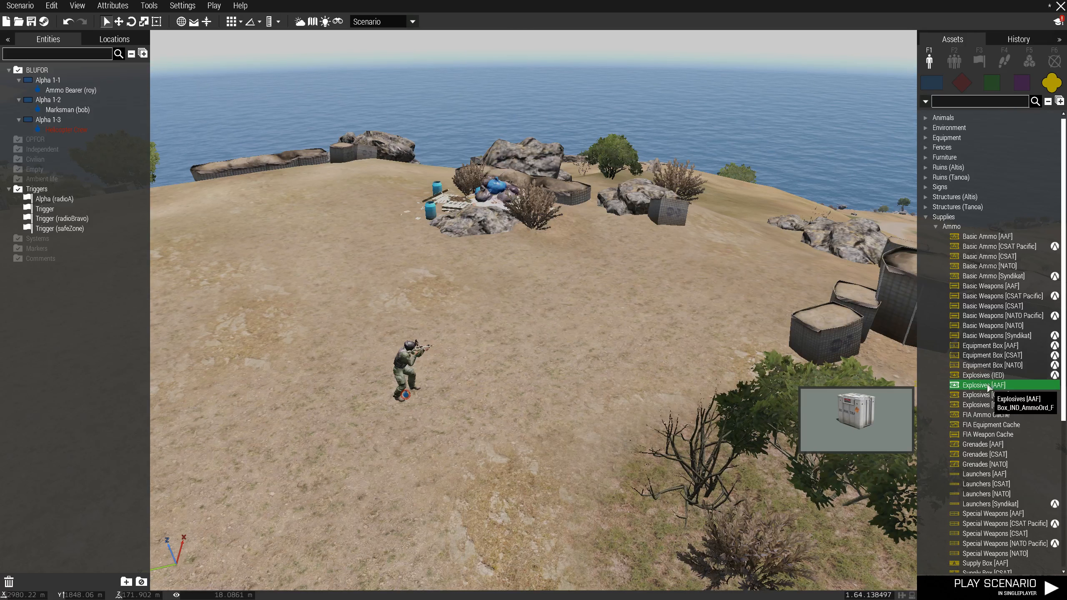
{"action": "left_click", "coordinate": [542, 358]}
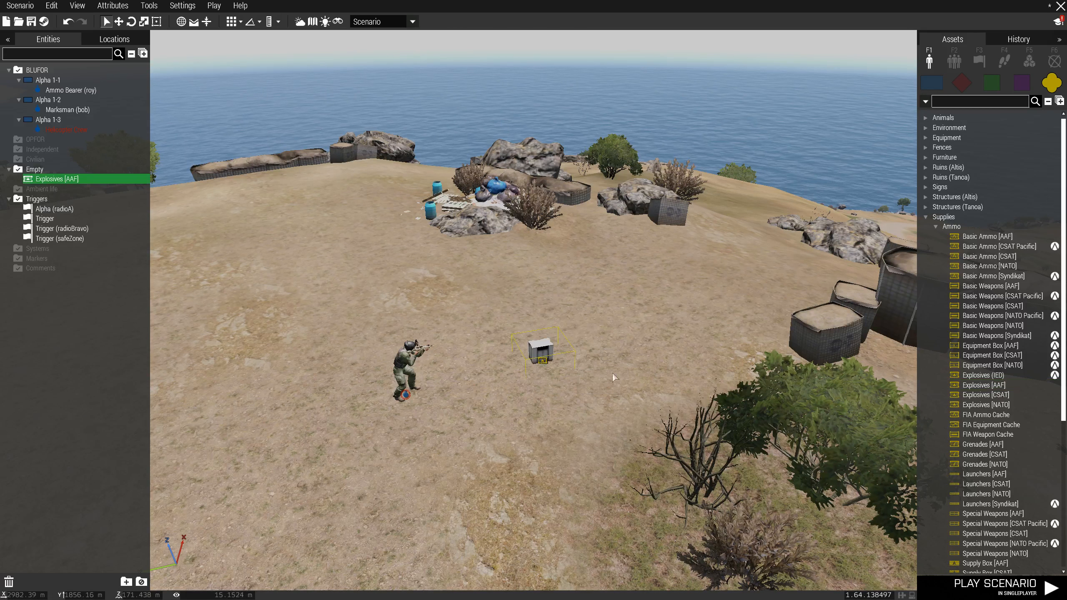
Step: Set the Explosive Charge quantity in the Explosives [AAF] box's equipment storage to 14
{"action": "double_click", "coordinate": [541, 357]}
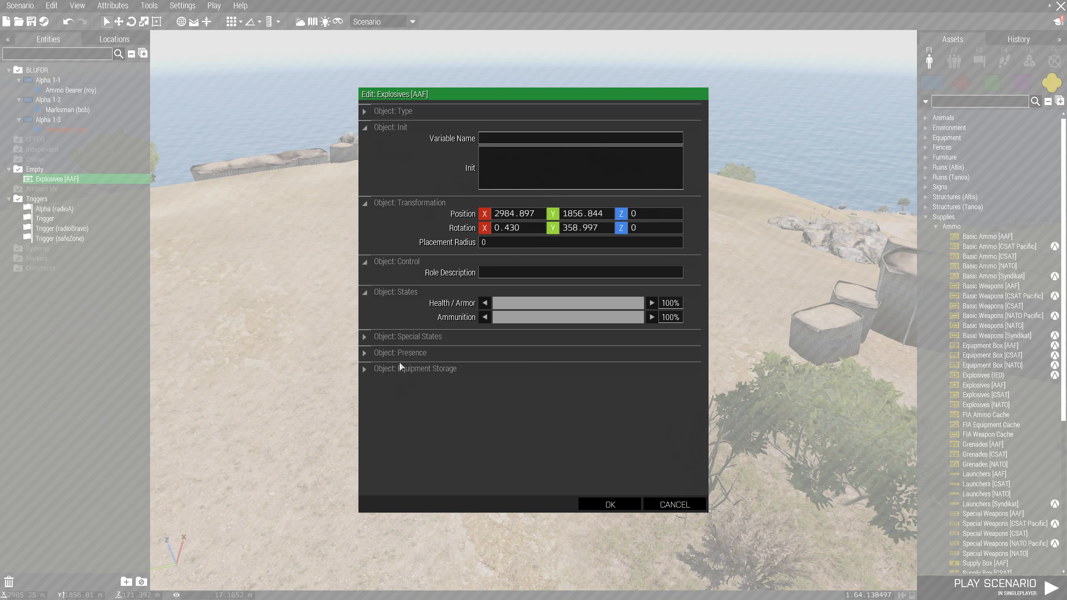
{"action": "left_click", "coordinate": [361, 367]}
{"action": "scroll", "coordinate": [500, 377], "scroll_direction": "down", "scroll_amount": 4}
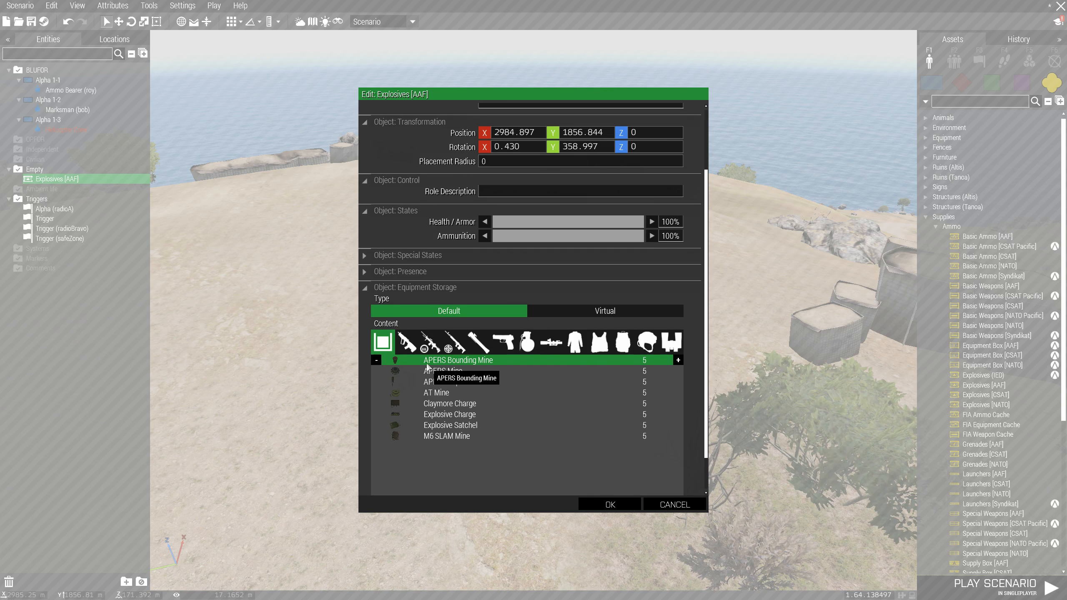
{"action": "left_click", "coordinate": [438, 393]}
{"action": "left_click", "coordinate": [436, 405]}
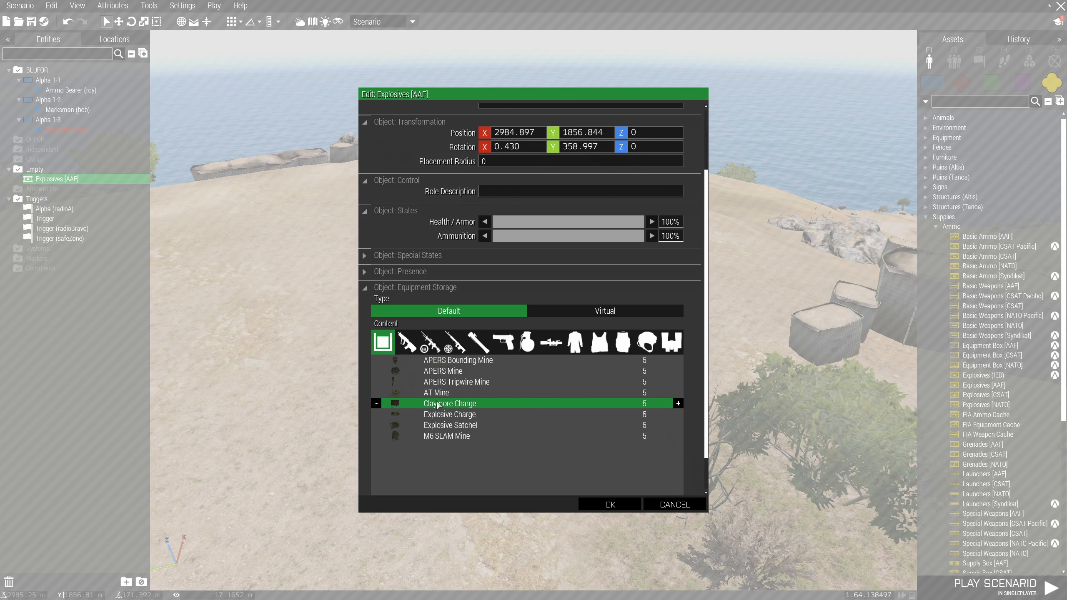
{"action": "left_click", "coordinate": [437, 415]}
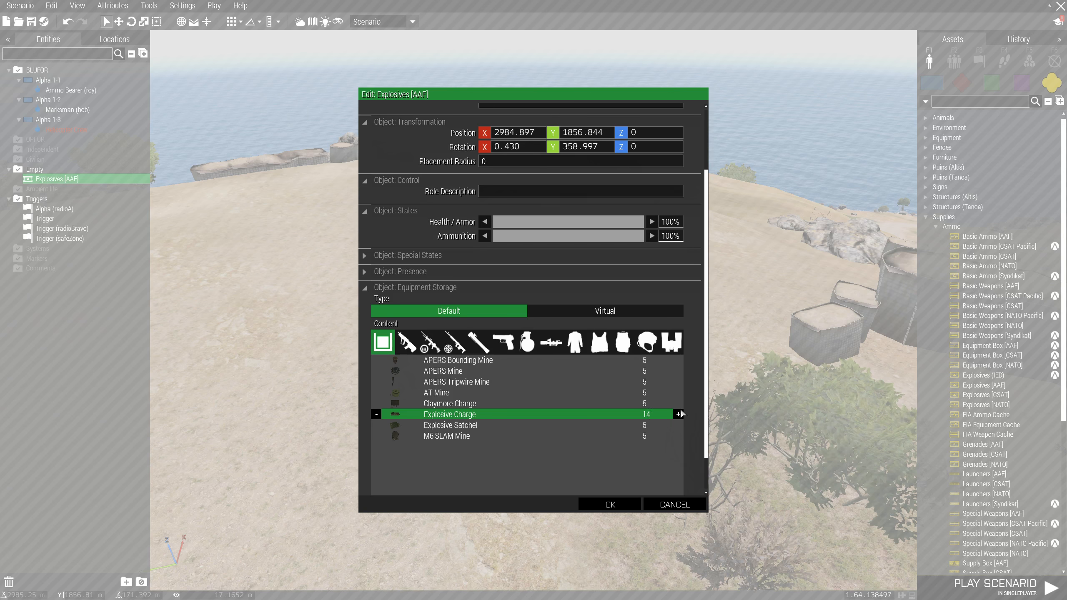
{"action": "left_click", "coordinate": [609, 504]}
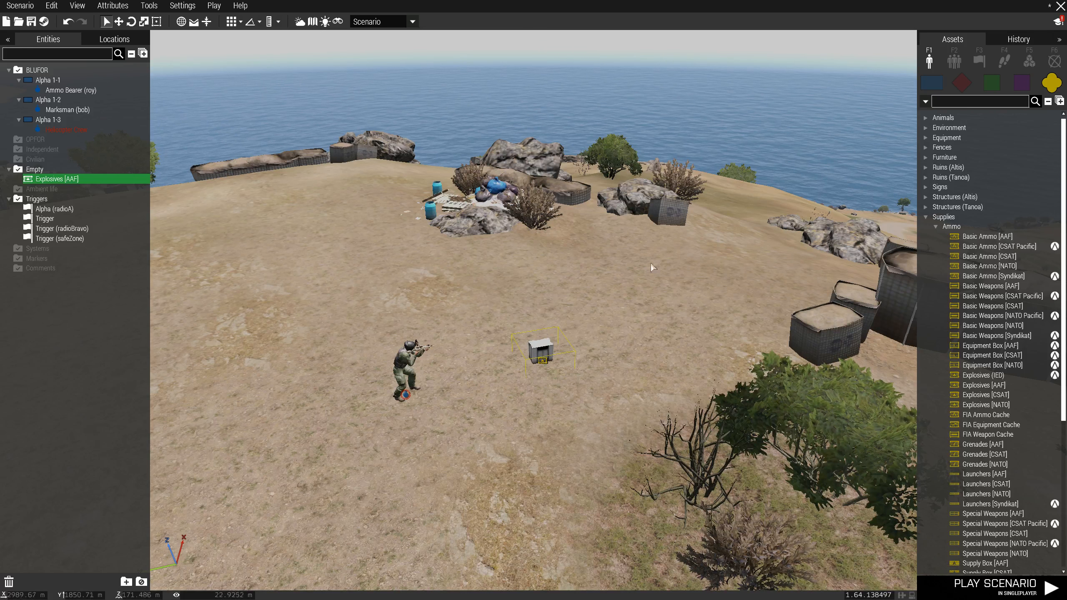
Step: Look through the Altis ruins, equipment, environment and animal asset categories for an object to place near the soldier
{"action": "key", "text": "a"}
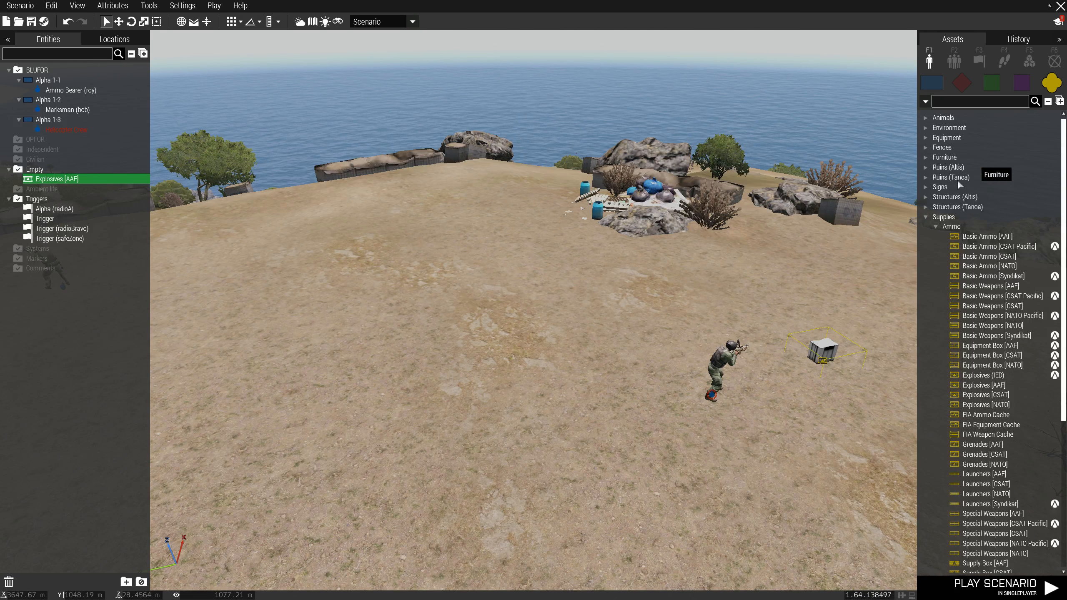
{"action": "left_click", "coordinate": [925, 217]}
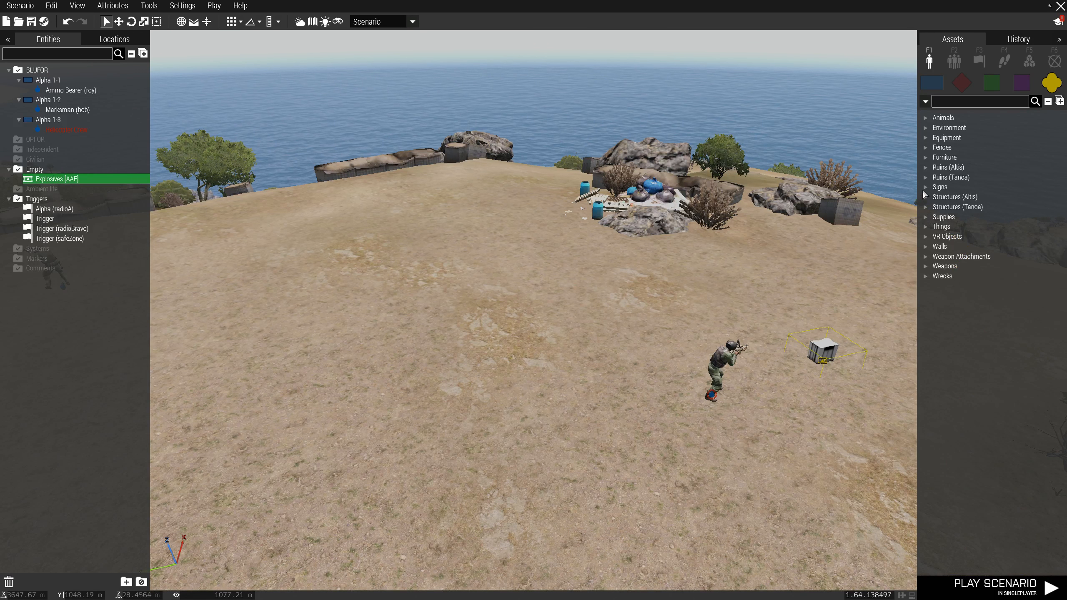
{"action": "left_click", "coordinate": [926, 197]}
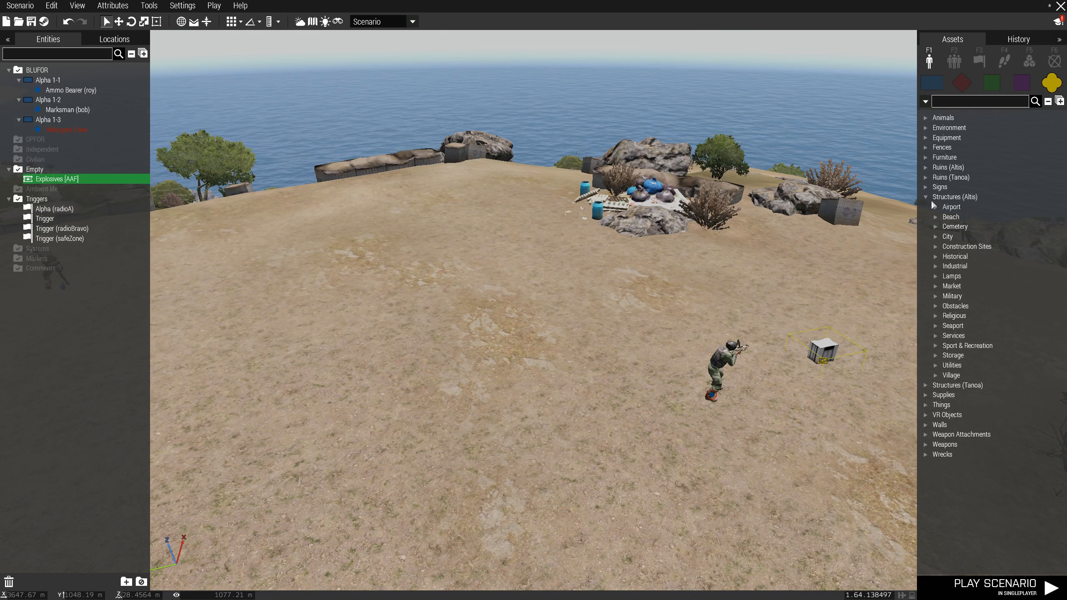
{"action": "left_click", "coordinate": [926, 196]}
{"action": "left_click", "coordinate": [926, 166]}
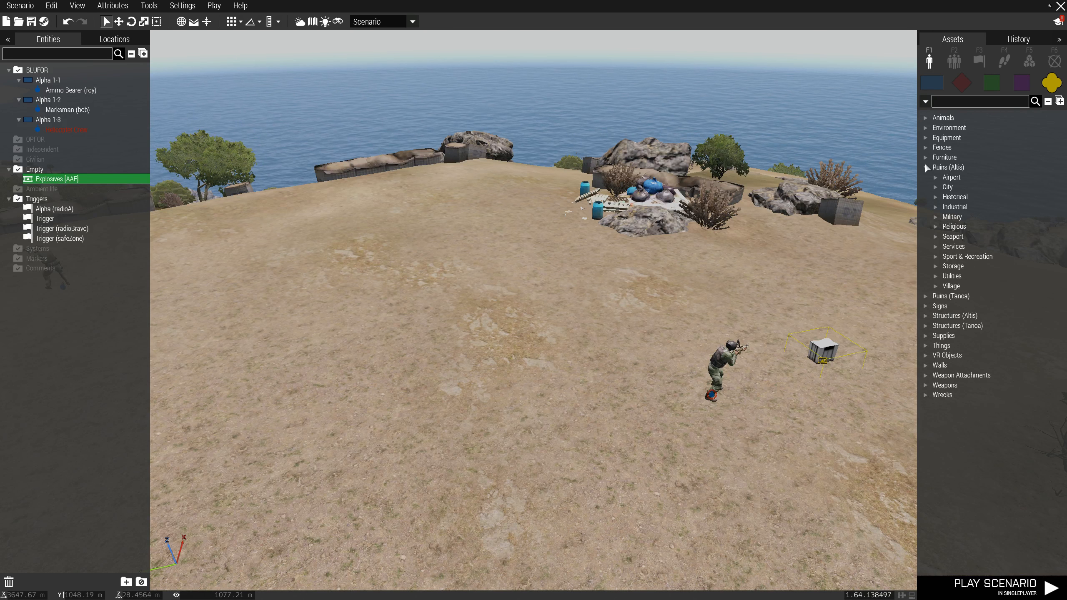
{"action": "left_click", "coordinate": [926, 166]}
{"action": "left_click", "coordinate": [921, 135]}
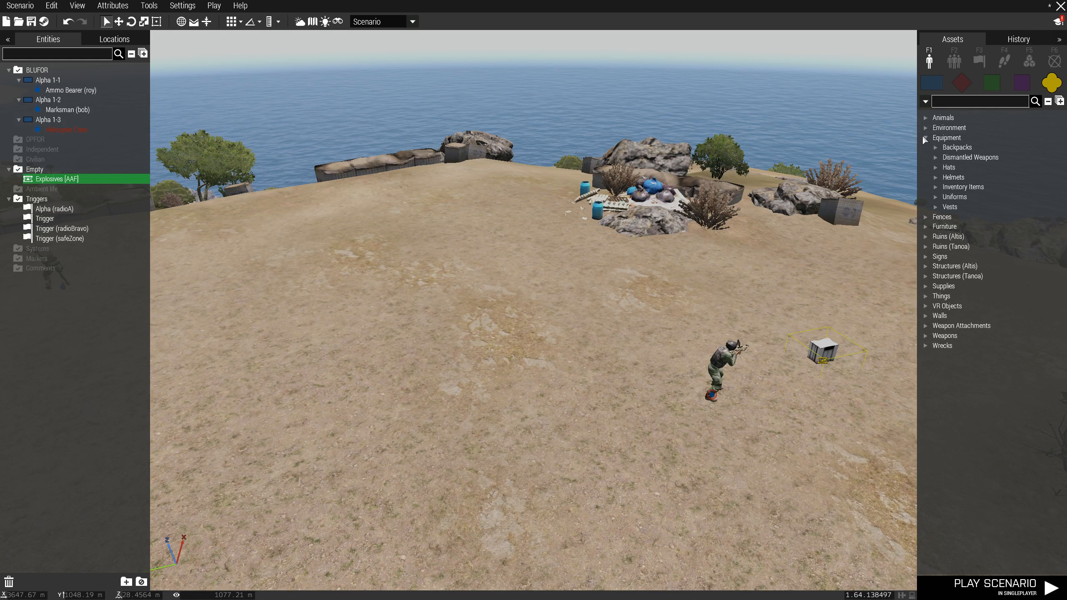
{"action": "left_click", "coordinate": [922, 135]}
{"action": "left_click", "coordinate": [922, 126]}
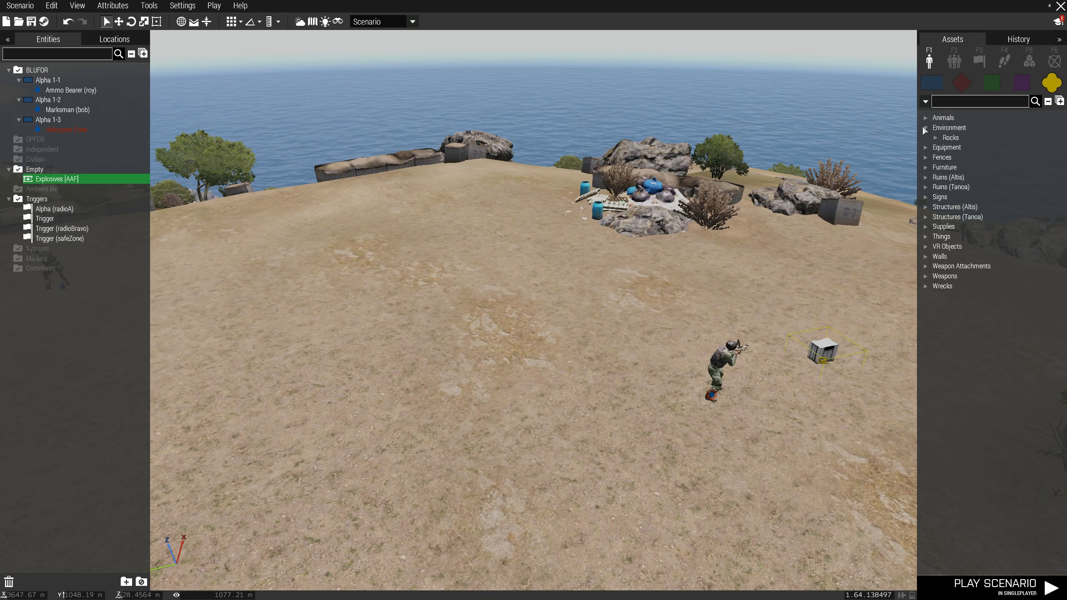
{"action": "left_click", "coordinate": [924, 118]}
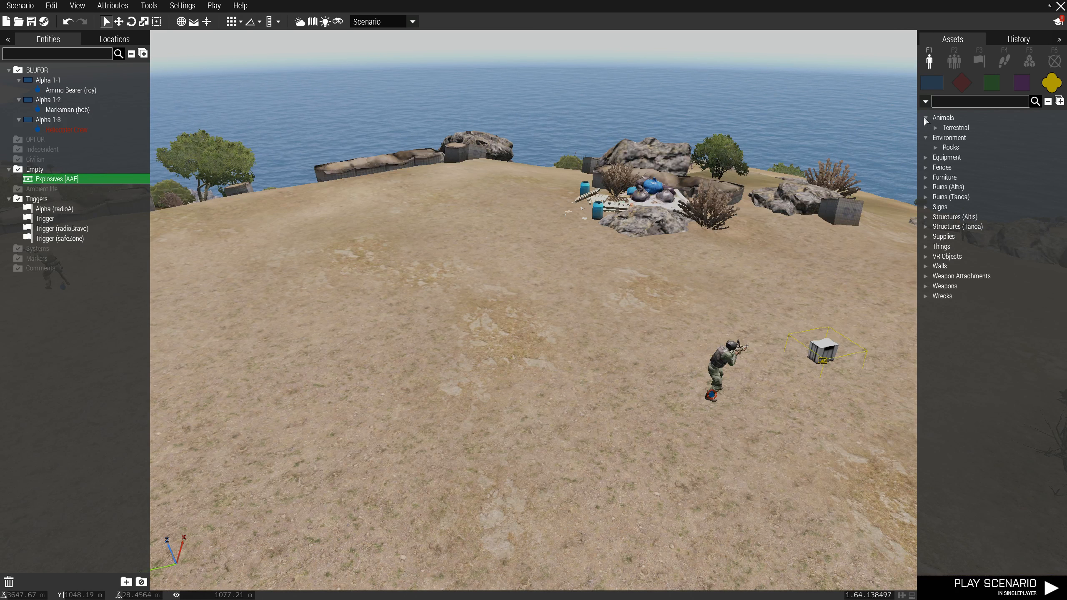
{"action": "left_click", "coordinate": [935, 127]}
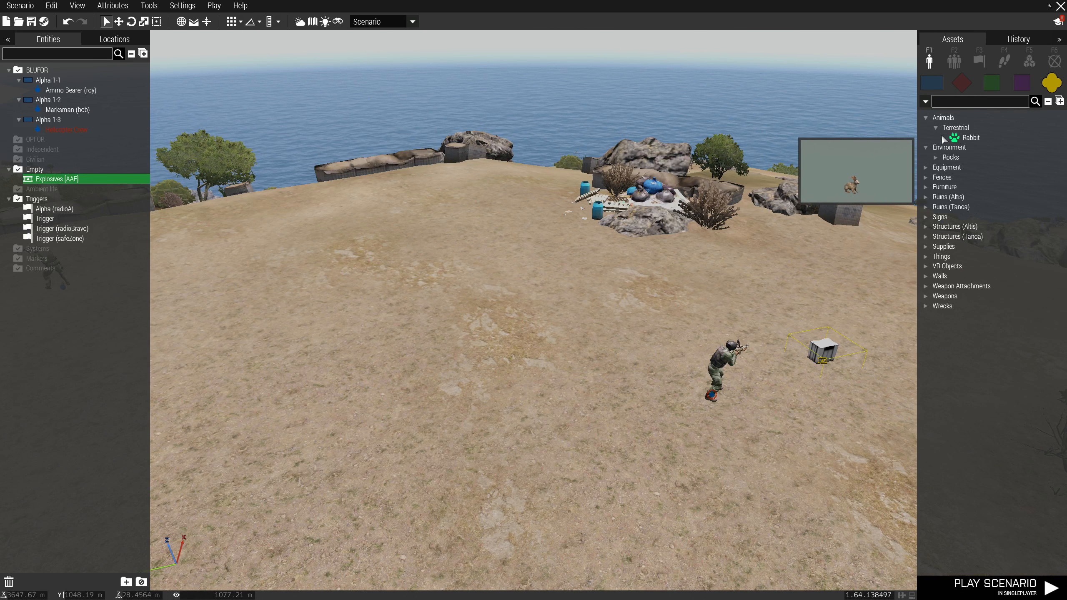
{"action": "left_click", "coordinate": [925, 118]}
{"action": "left_click", "coordinate": [926, 154]}
{"action": "left_click", "coordinate": [926, 155]}
{"action": "left_click", "coordinate": [926, 157]}
{"action": "left_click", "coordinate": [925, 156]}
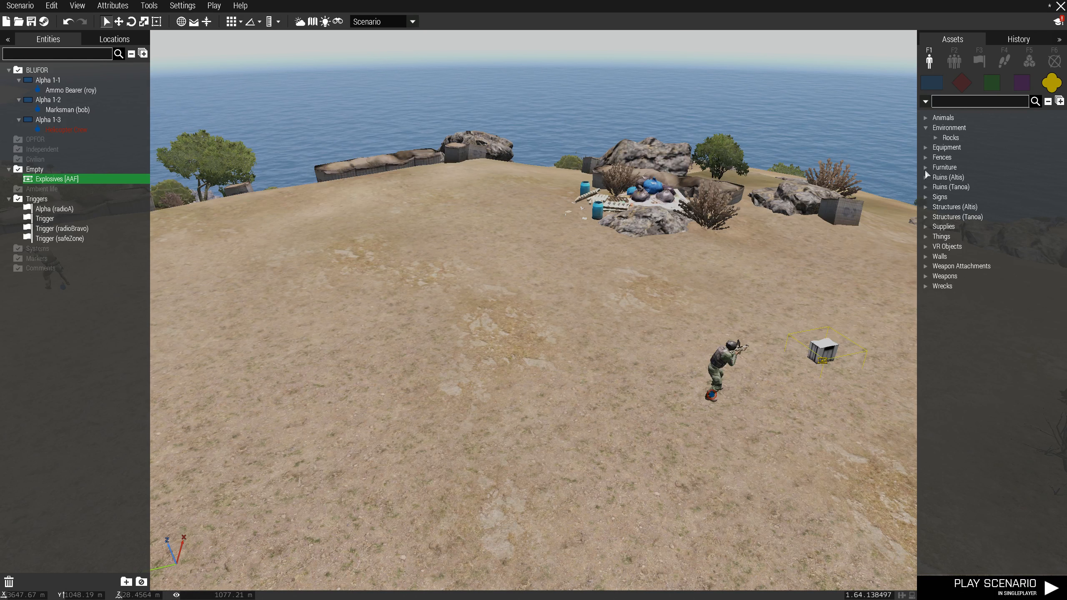
Step: Examine the Altis structures for obstacles, military, market, village, utilities, and sport and recreation objects
{"action": "left_click", "coordinate": [926, 203]}
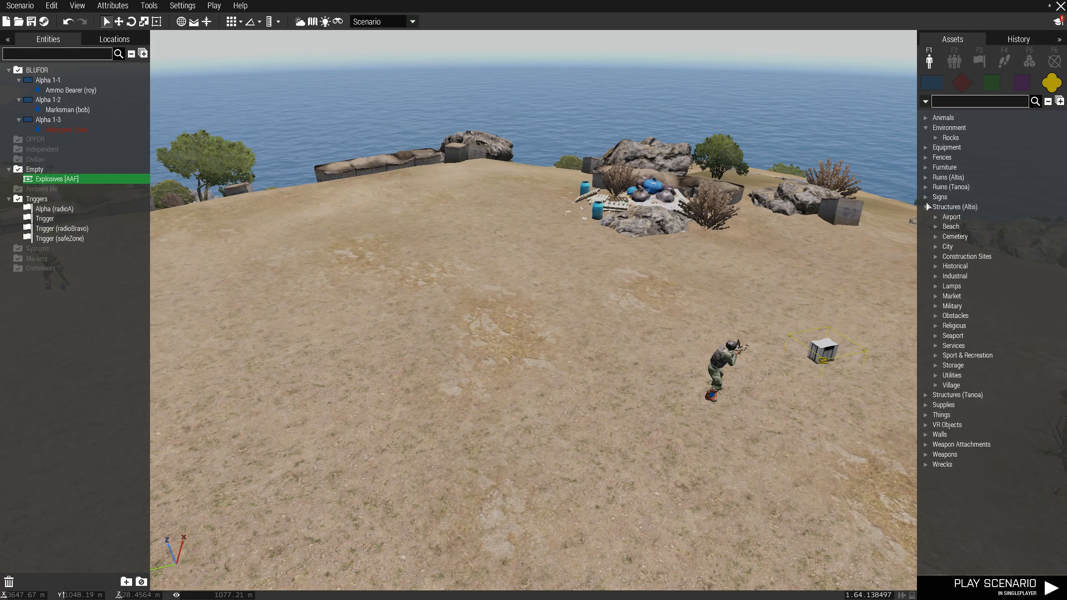
{"action": "left_click", "coordinate": [937, 315]}
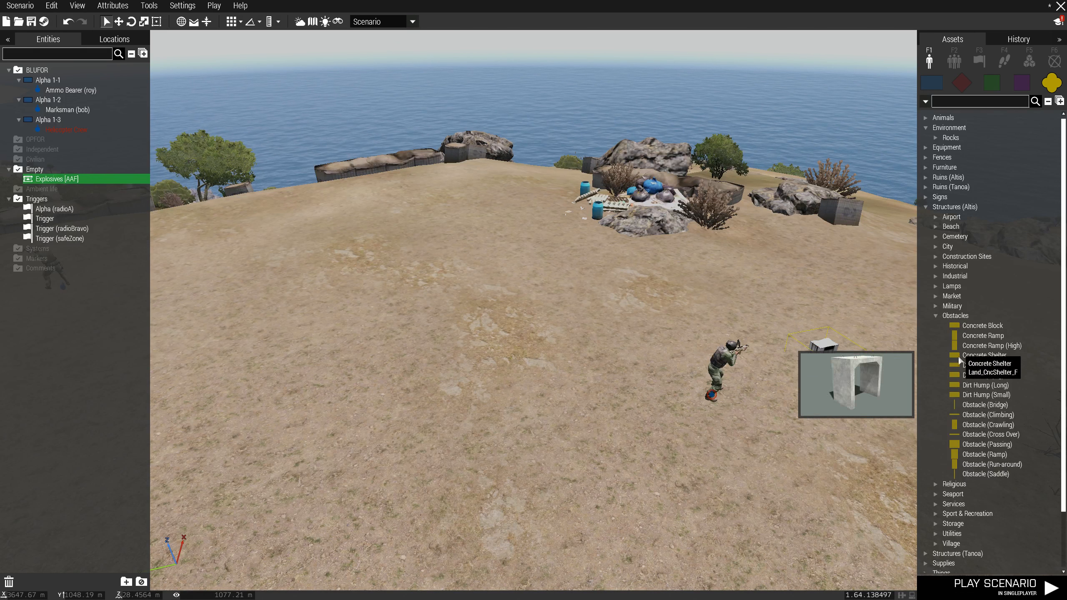
{"action": "left_click", "coordinate": [935, 315]}
{"action": "left_click", "coordinate": [935, 305]}
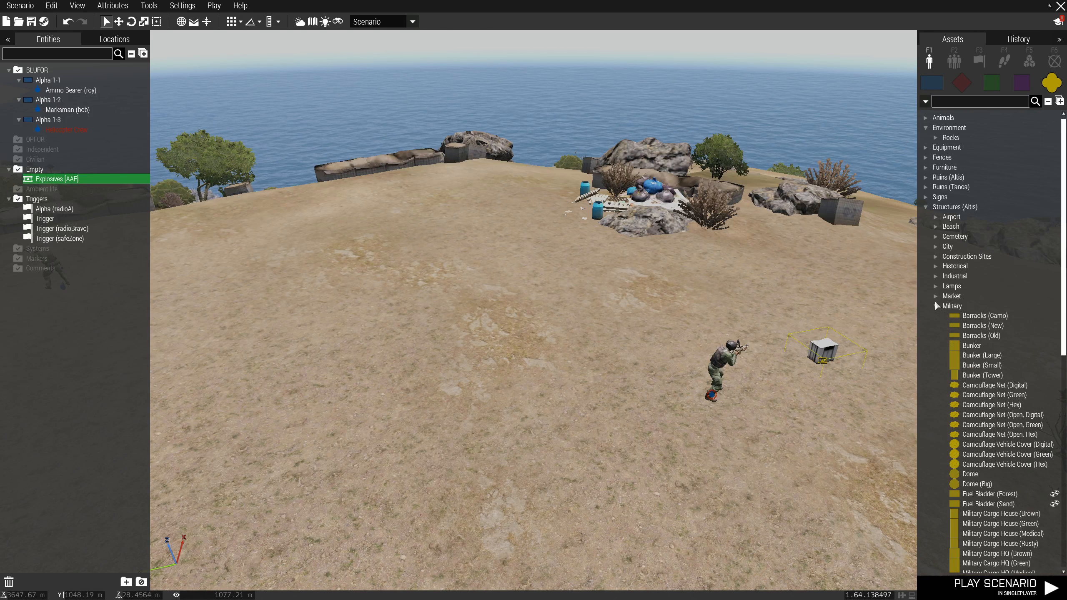
{"action": "left_click", "coordinate": [936, 306]}
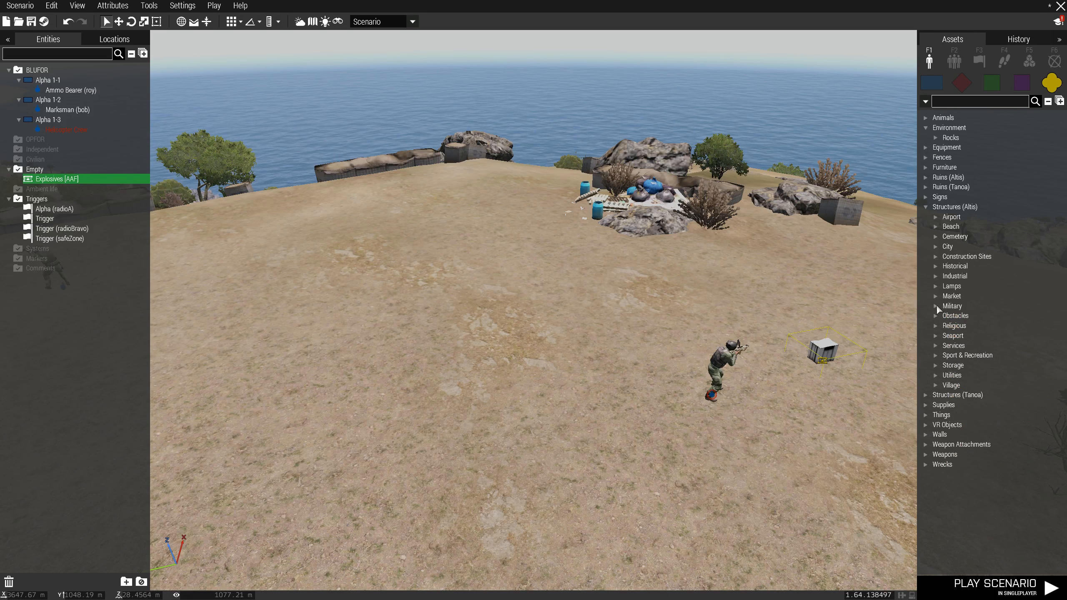
{"action": "left_click", "coordinate": [936, 297]}
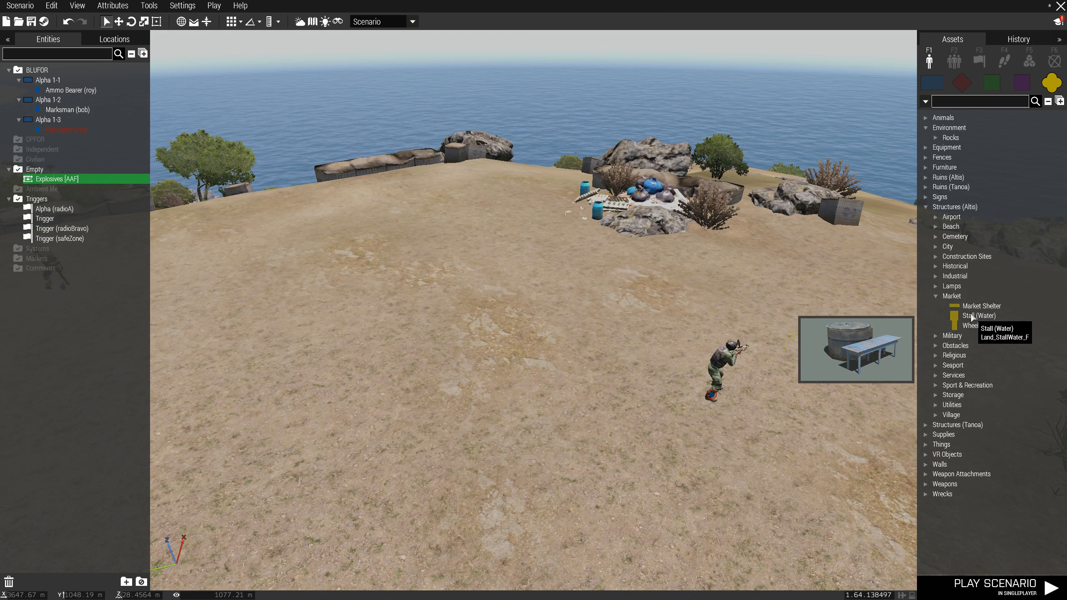
{"action": "left_click", "coordinate": [939, 295]}
{"action": "left_click", "coordinate": [935, 384]}
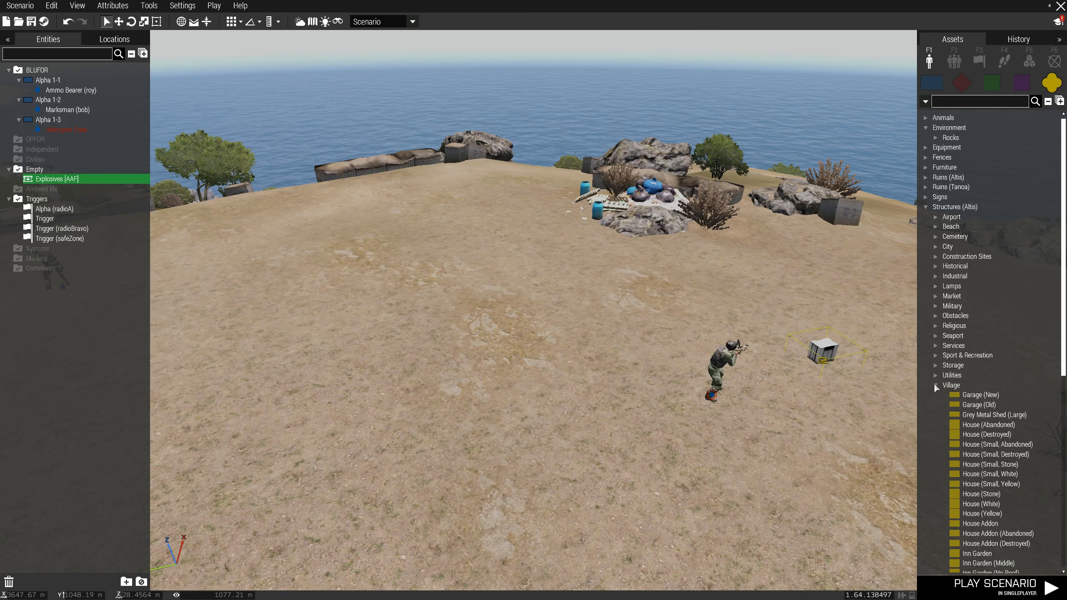
{"action": "scroll", "coordinate": [970, 428], "scroll_direction": "down", "scroll_amount": 9}
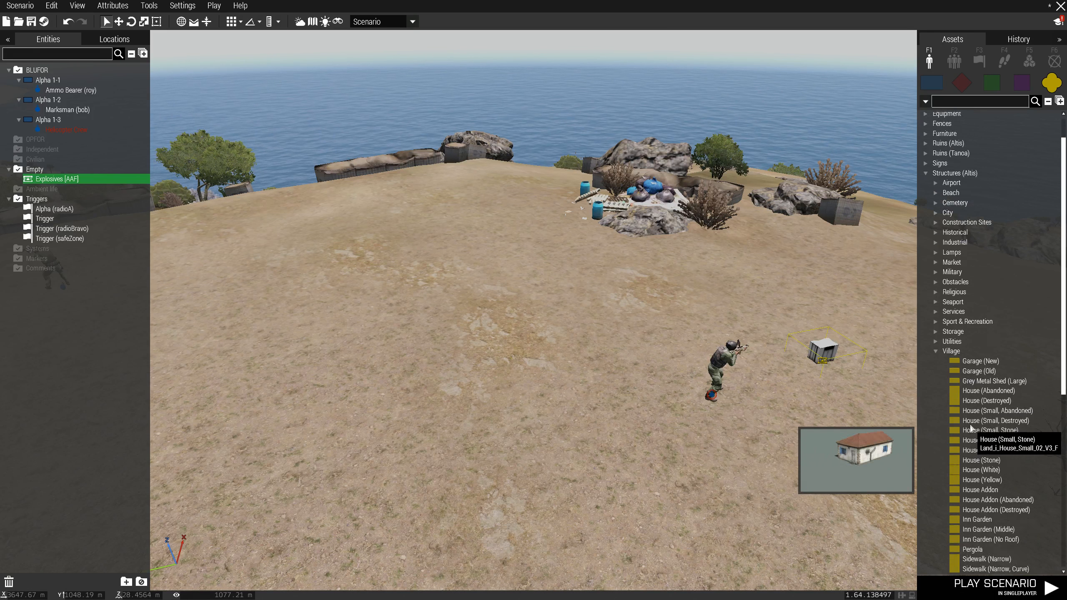
{"action": "scroll", "coordinate": [971, 426], "scroll_direction": "up", "scroll_amount": 7}
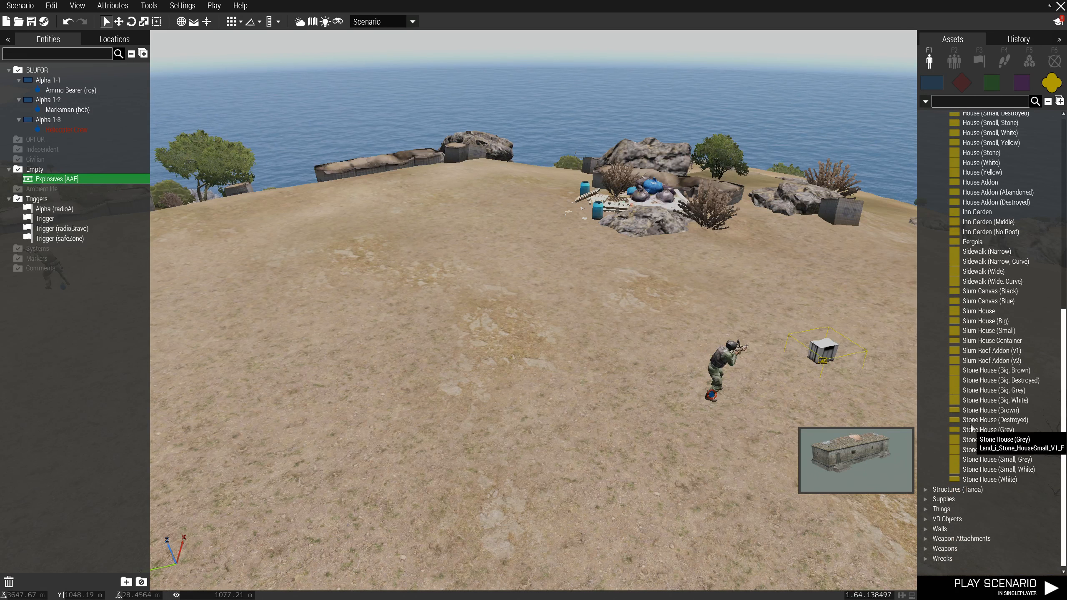
{"action": "scroll", "coordinate": [962, 420], "scroll_direction": "up", "scroll_amount": 1}
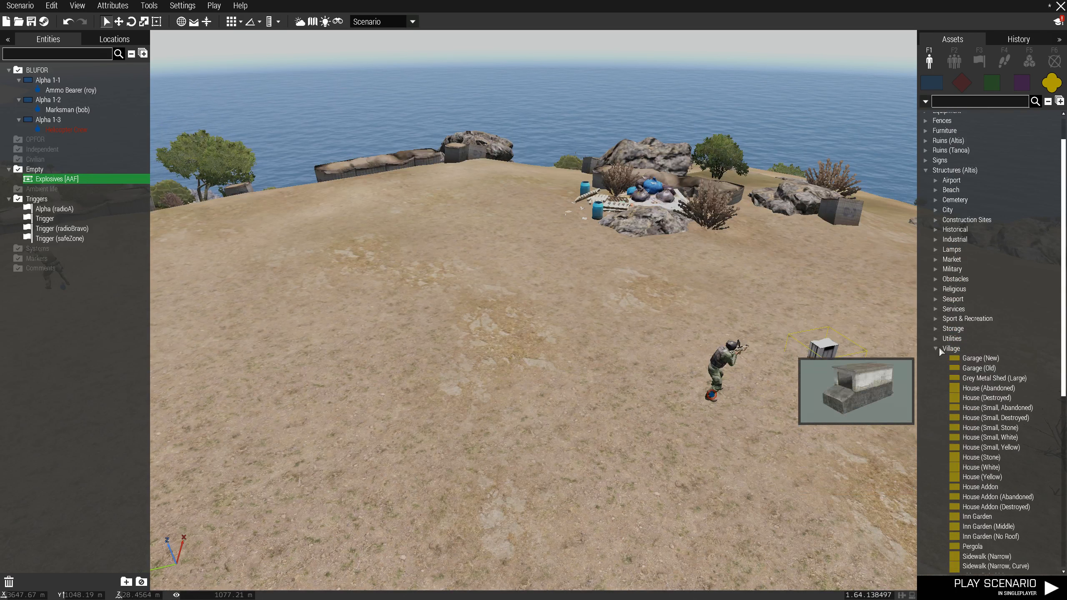
{"action": "left_click", "coordinate": [936, 346]}
{"action": "left_click", "coordinate": [937, 375]}
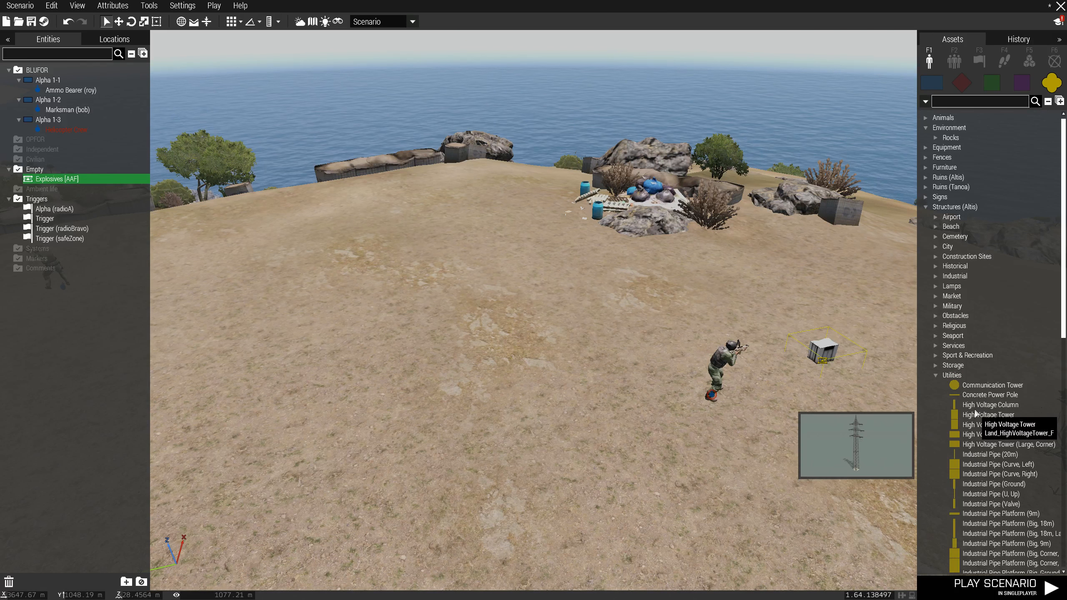
{"action": "left_click", "coordinate": [937, 374]}
{"action": "left_click", "coordinate": [935, 355]}
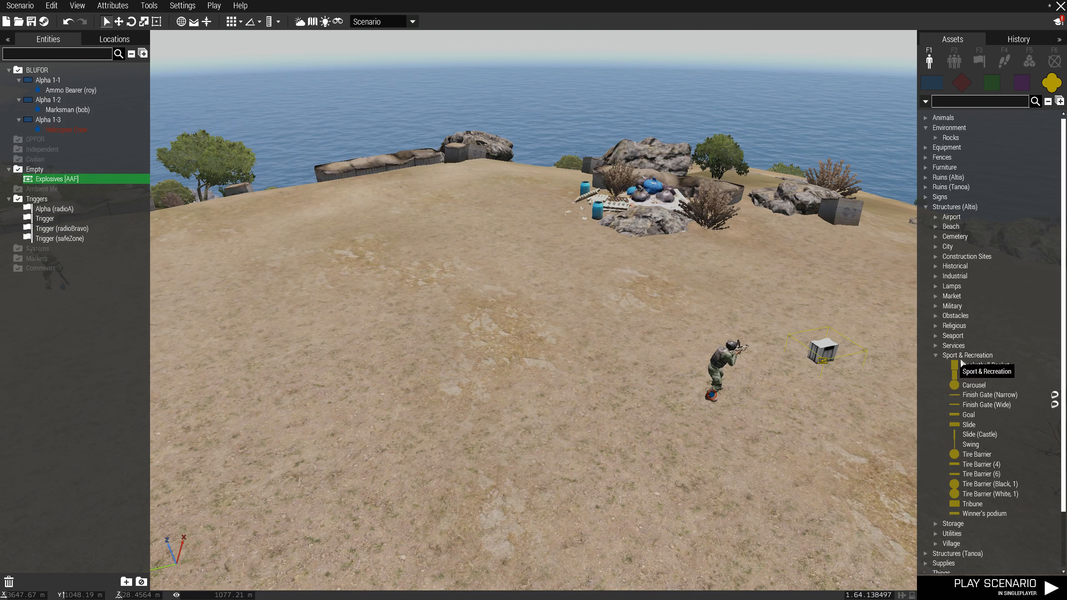
{"action": "left_click", "coordinate": [934, 356]}
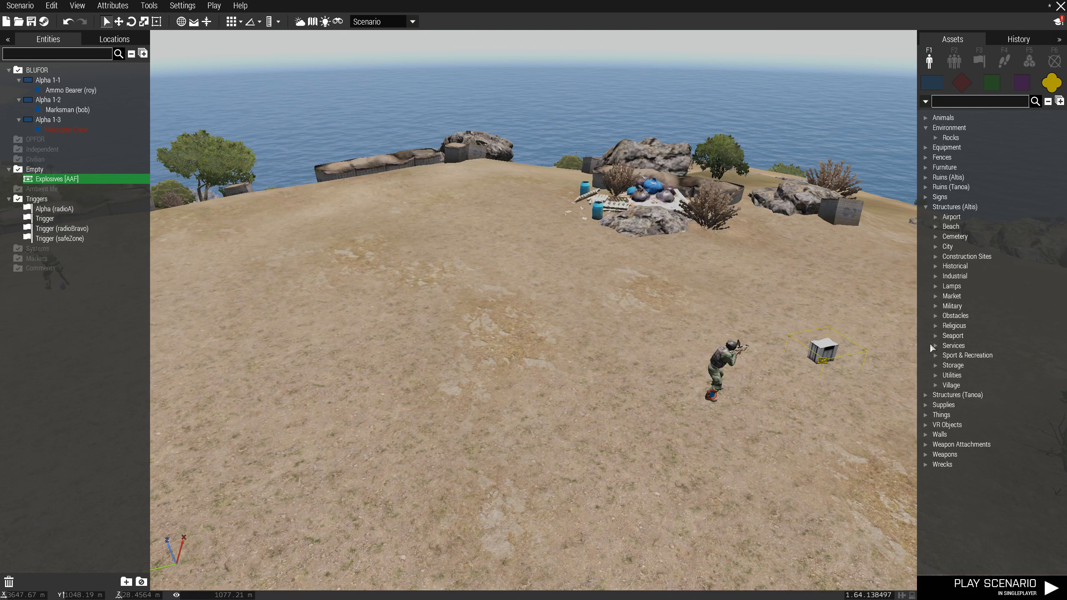
Step: Look through the Altis seaport, religious, obstacle and military structures, including bunkers, camouflage nets and cargo towers, for an object to place
{"action": "left_click", "coordinate": [932, 335]}
{"action": "left_click", "coordinate": [933, 336]}
{"action": "left_click", "coordinate": [934, 324]}
{"action": "left_click", "coordinate": [933, 324]}
{"action": "left_click", "coordinate": [935, 315]}
{"action": "left_click", "coordinate": [935, 314]}
{"action": "left_click", "coordinate": [934, 306]}
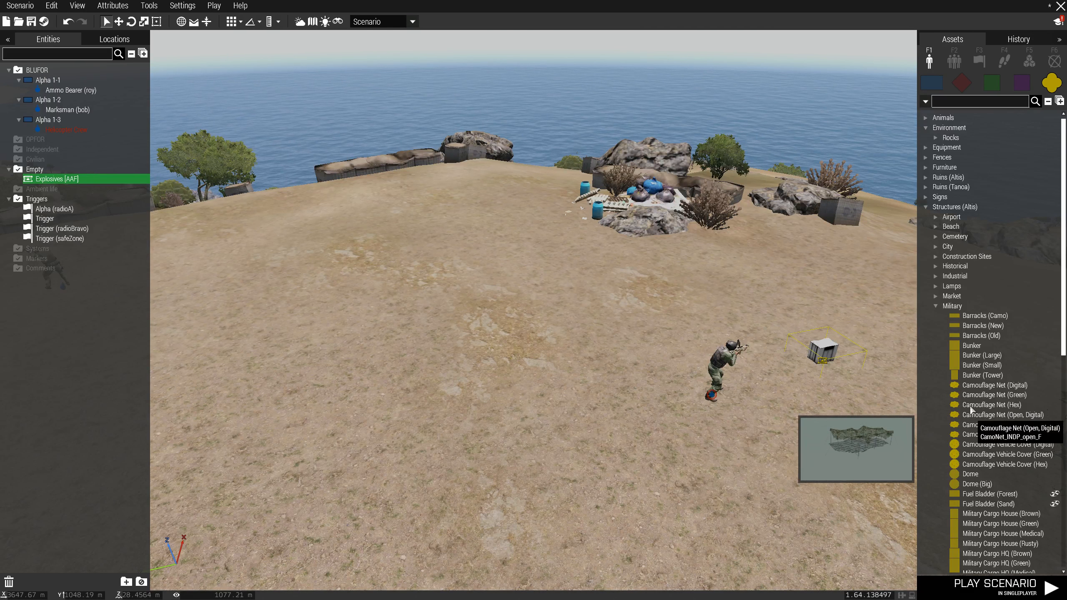
{"action": "scroll", "coordinate": [960, 428], "scroll_direction": "down", "scroll_amount": 2}
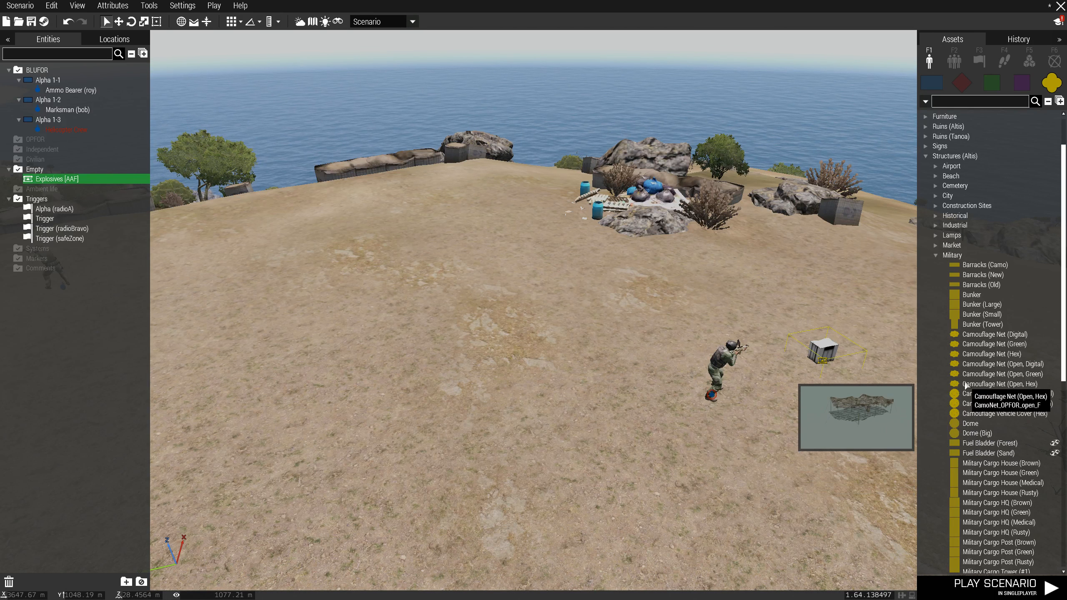
{"action": "scroll", "coordinate": [964, 391], "scroll_direction": "down", "scroll_amount": 5}
{"action": "scroll", "coordinate": [964, 391], "scroll_direction": "down", "scroll_amount": 4}
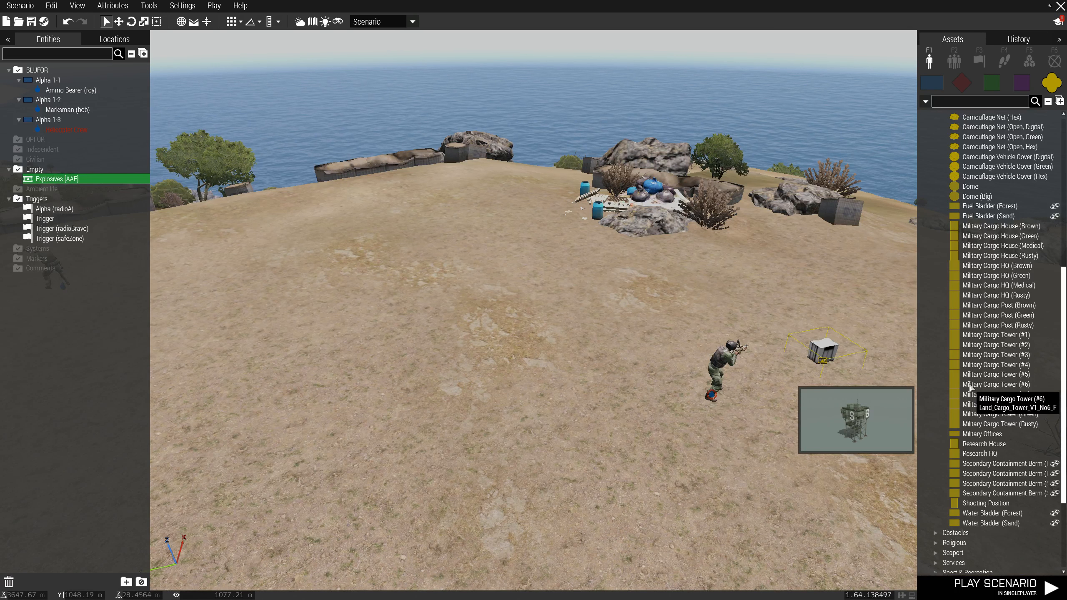
{"action": "left_click", "coordinate": [935, 532]}
{"action": "scroll", "coordinate": [935, 503], "scroll_direction": "down", "scroll_amount": 10}
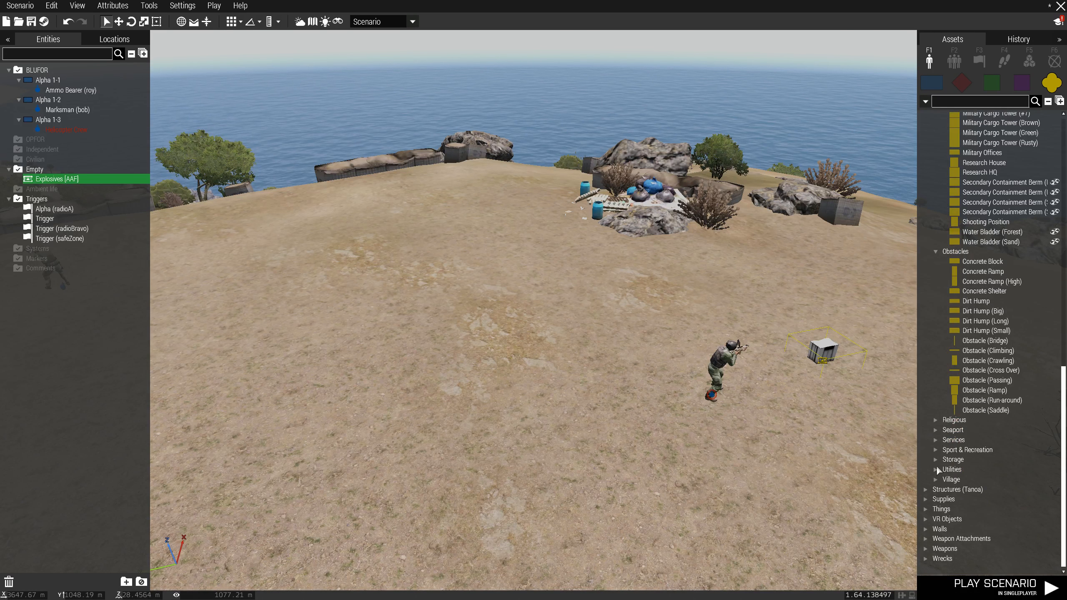
{"action": "left_click", "coordinate": [936, 469]}
{"action": "scroll", "coordinate": [957, 423], "scroll_direction": "up", "scroll_amount": 8}
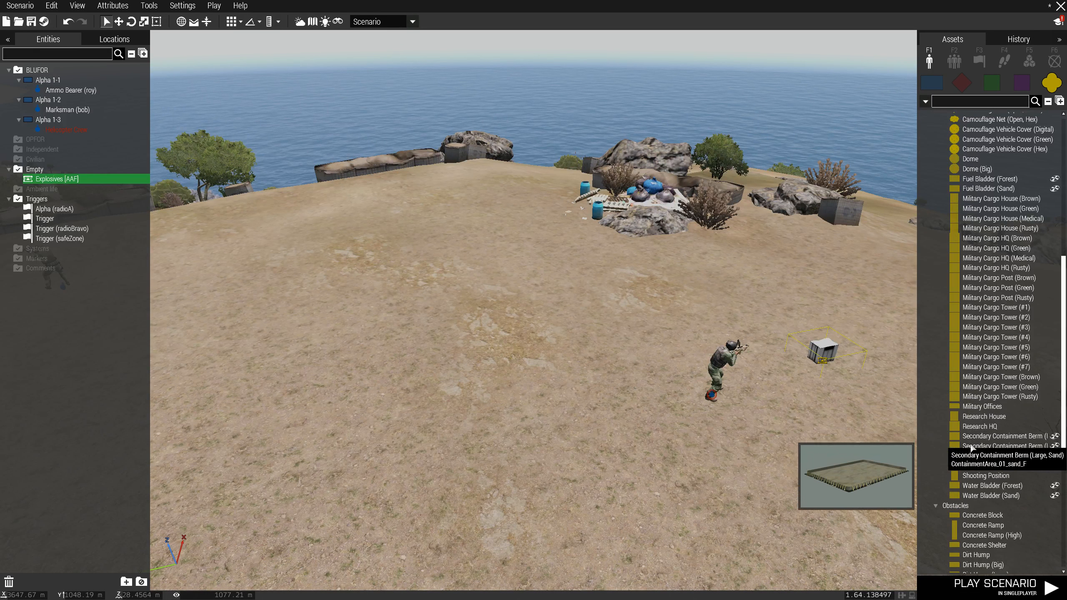
{"action": "scroll", "coordinate": [970, 420], "scroll_direction": "up", "scroll_amount": 6}
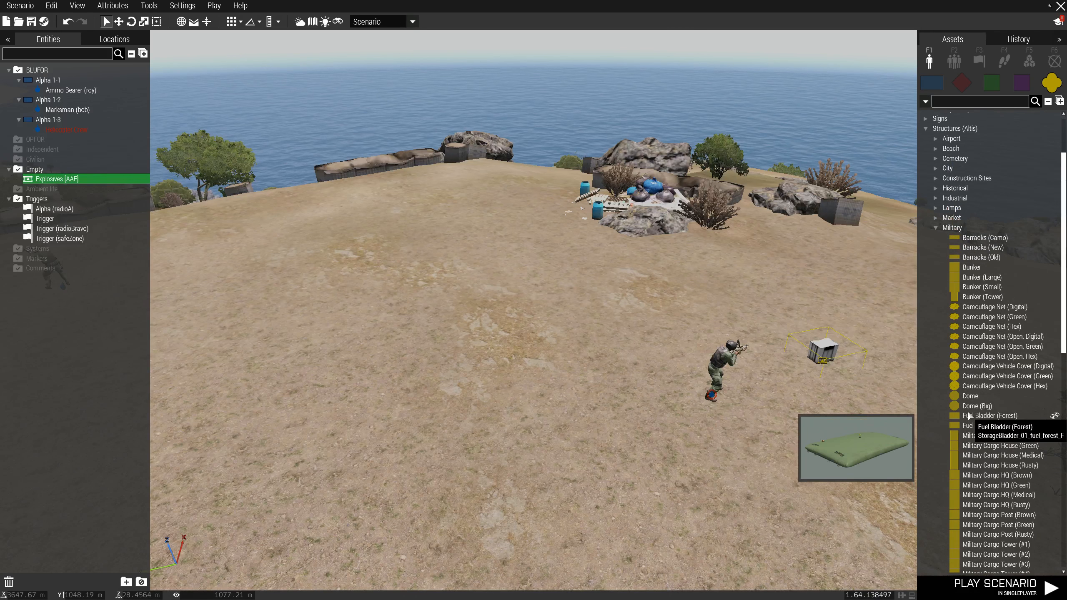
{"action": "scroll", "coordinate": [968, 378], "scroll_direction": "up", "scroll_amount": 4}
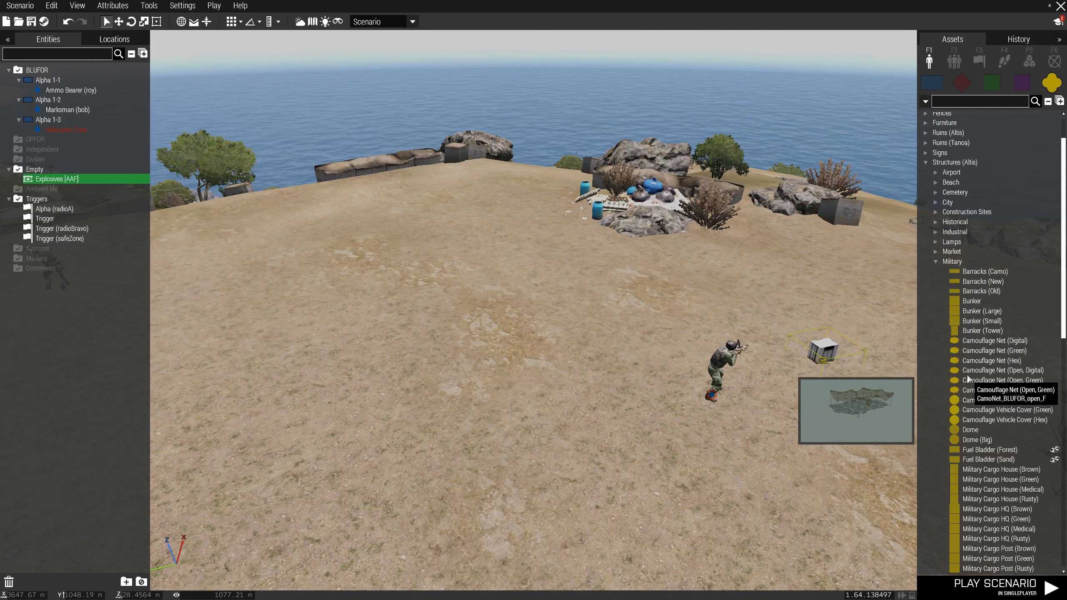
Step: Try a Camouflage Vehicle Cover (Hex) on the open ground near the Helicopter Crew soldier and delete it
{"action": "left_click", "coordinate": [969, 422]}
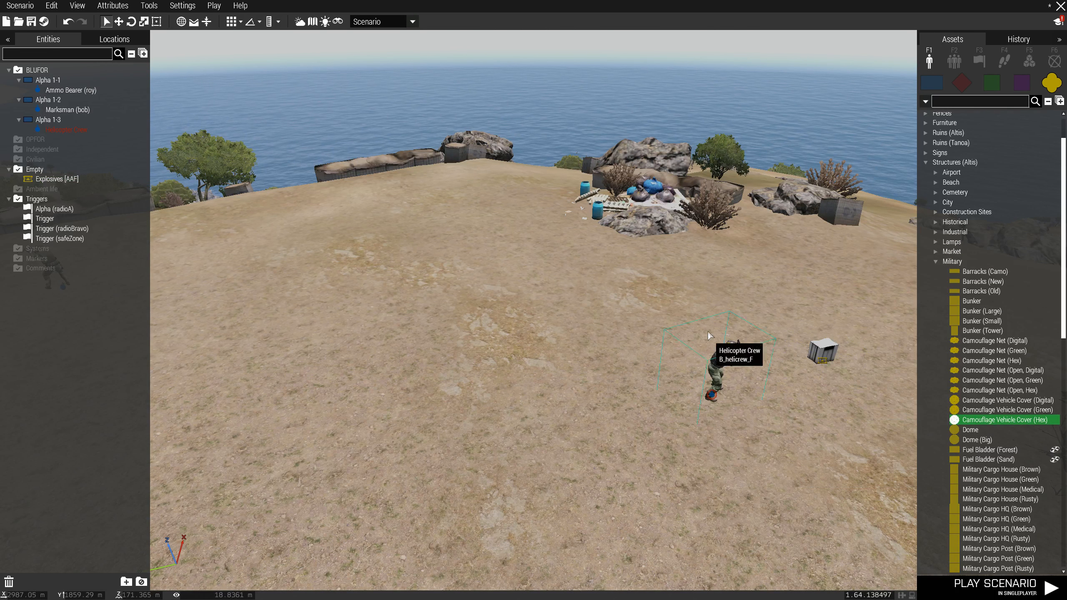
{"action": "key", "text": "a"}
{"action": "key", "text": "w"}
{"action": "left_click", "coordinate": [646, 298]}
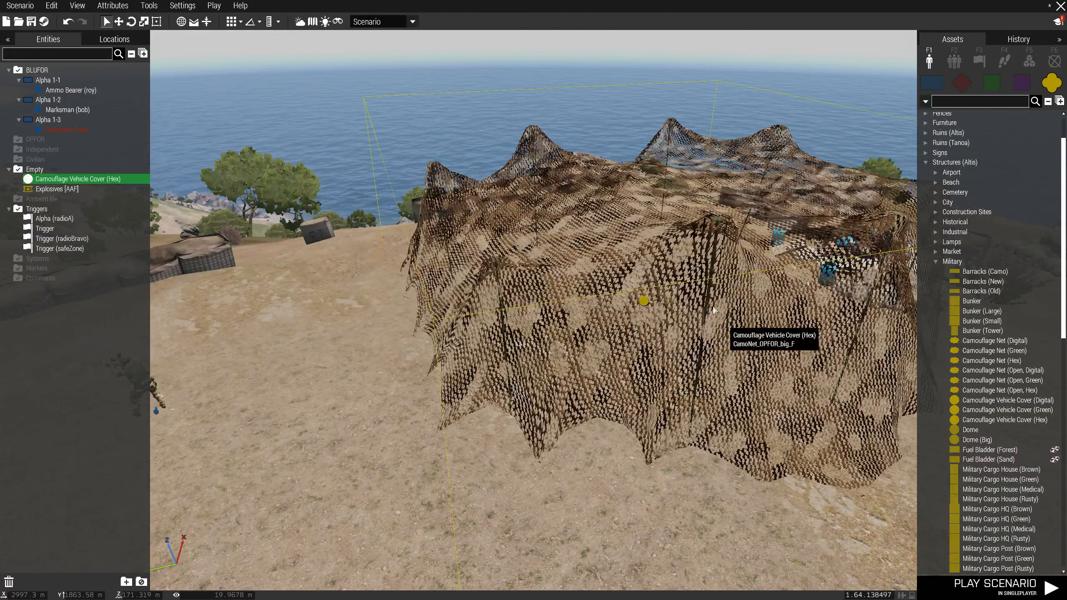
{"action": "key", "text": "Delete"}
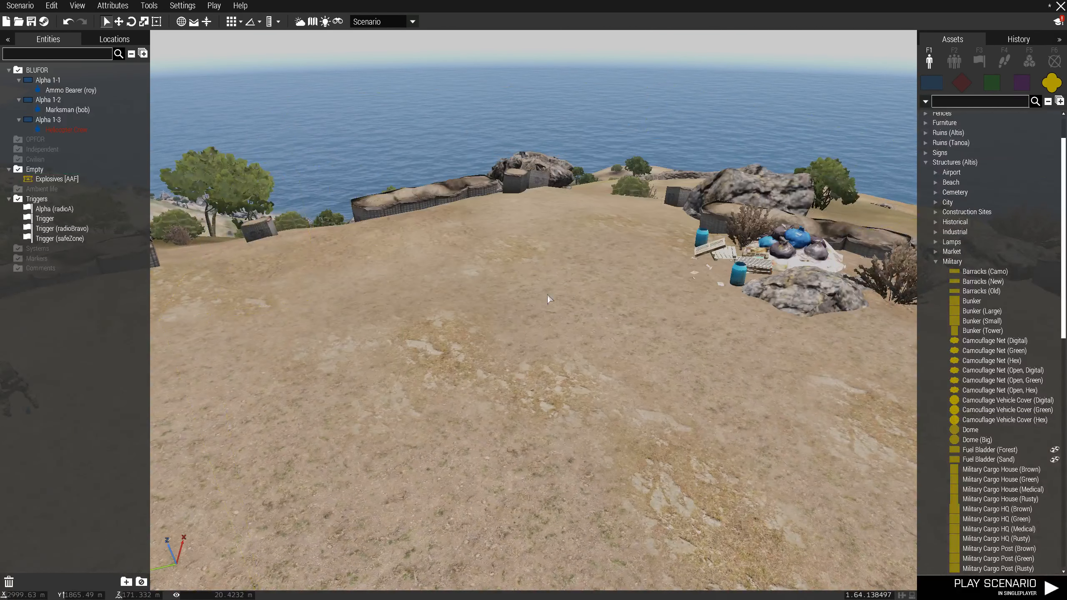
Step: Collapse the Altis structures and list the equipment asset groups to look for another object
{"action": "left_click", "coordinate": [936, 262]}
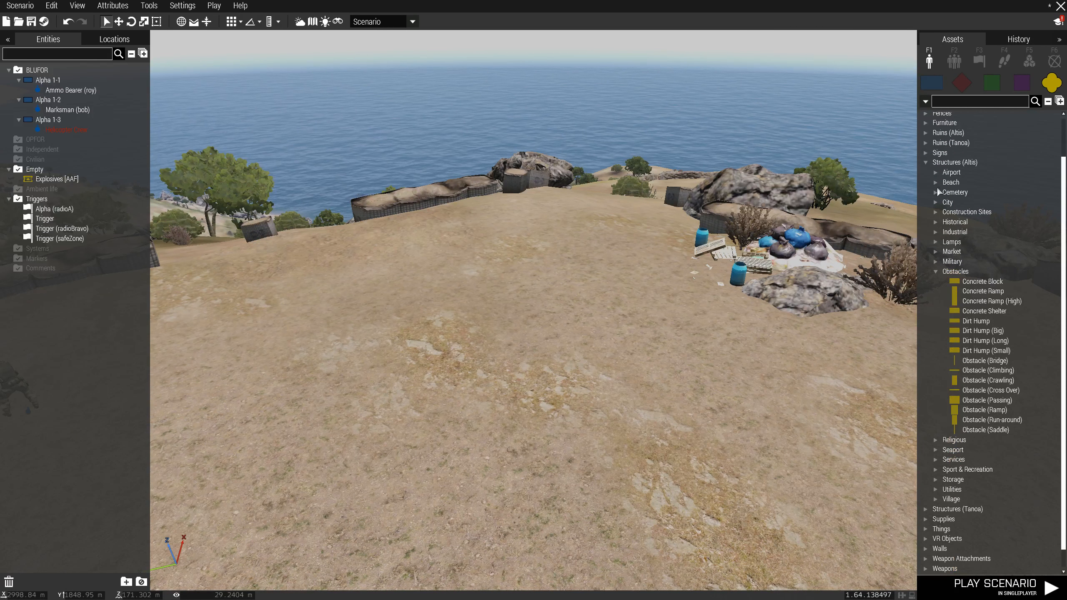
{"action": "left_click", "coordinate": [926, 163]}
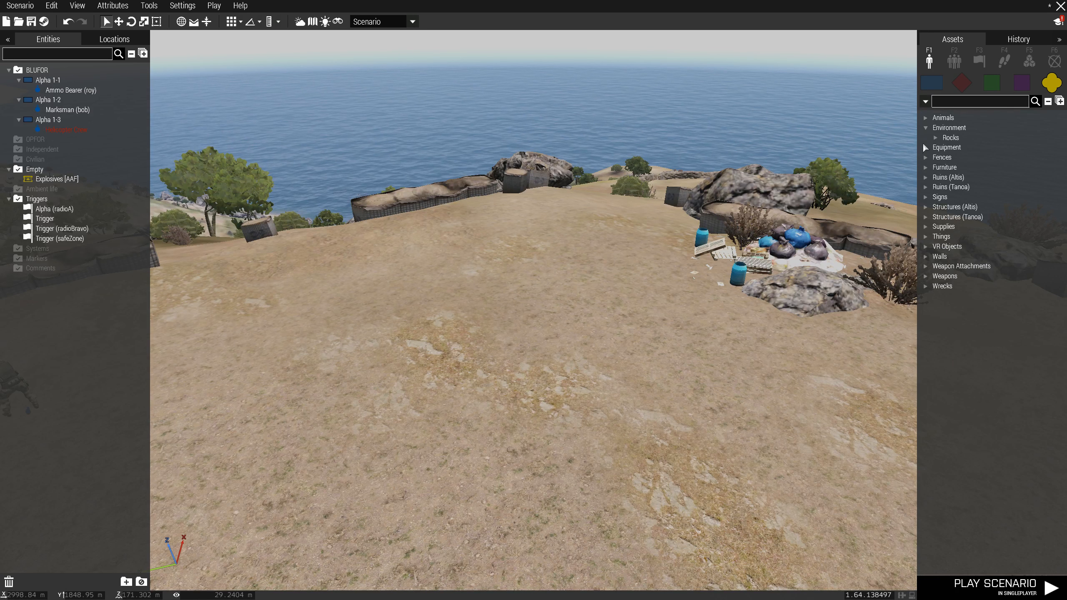
{"action": "left_click", "coordinate": [925, 148]}
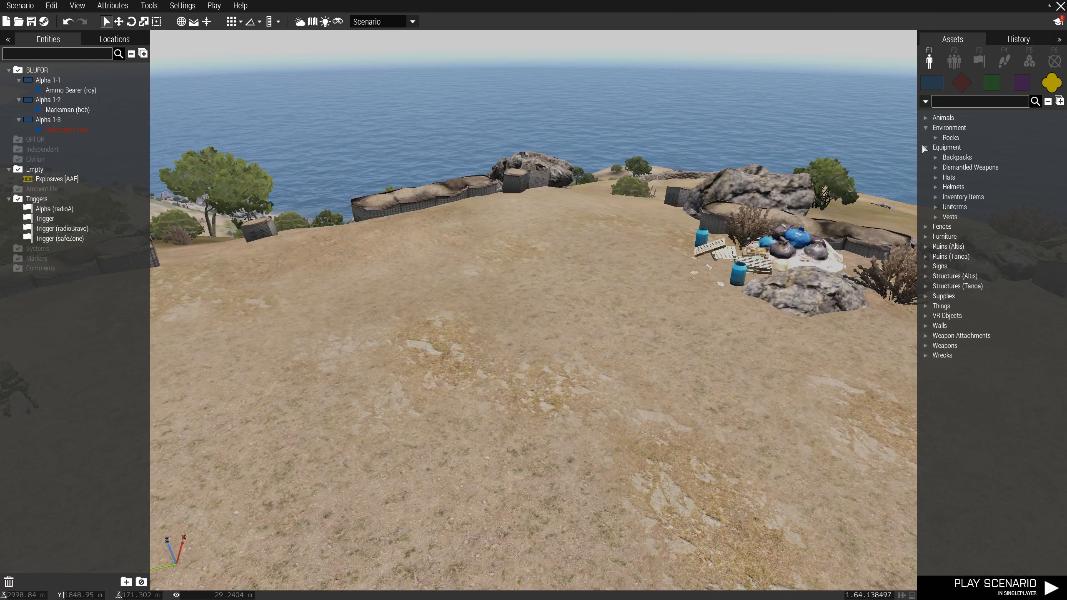
Step: Place a Bandana (Black) from the equipment hats on the open ground beyond the explosives crate
{"action": "left_click", "coordinate": [937, 178]}
{"action": "left_click", "coordinate": [983, 187]}
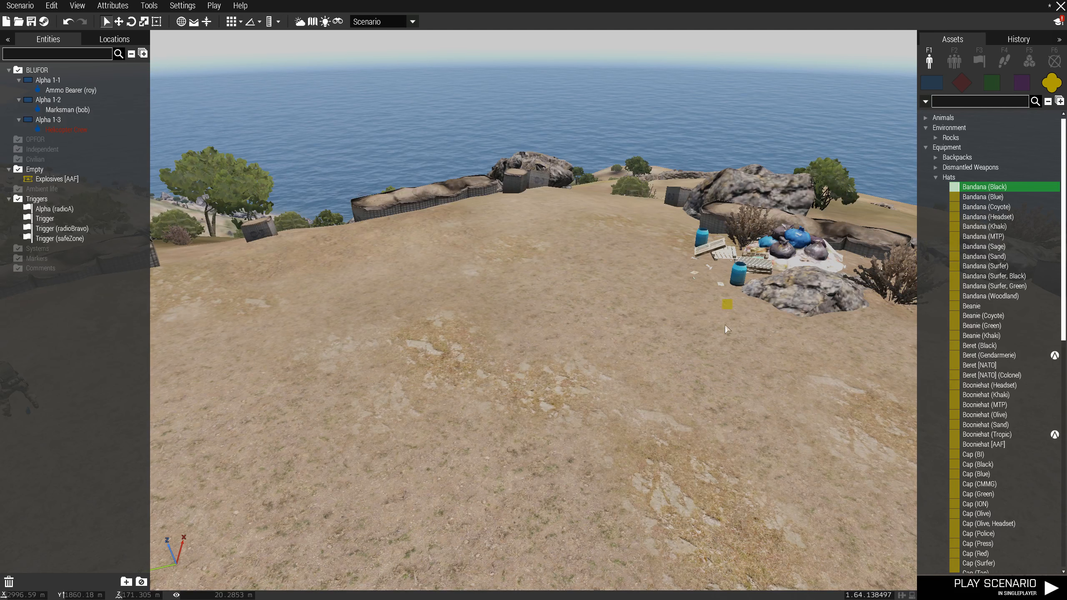
{"action": "key", "text": "d"}
{"action": "key", "text": "s"}
{"action": "key", "text": "w"}
{"action": "key", "text": "a"}
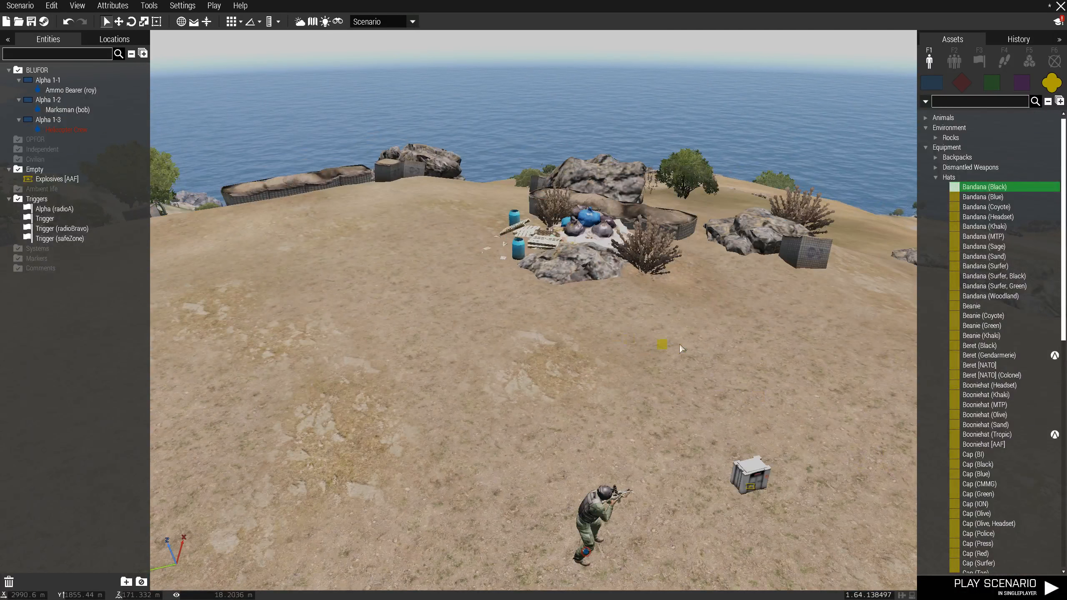
{"action": "left_click", "coordinate": [680, 346]}
{"action": "key", "text": "d"}
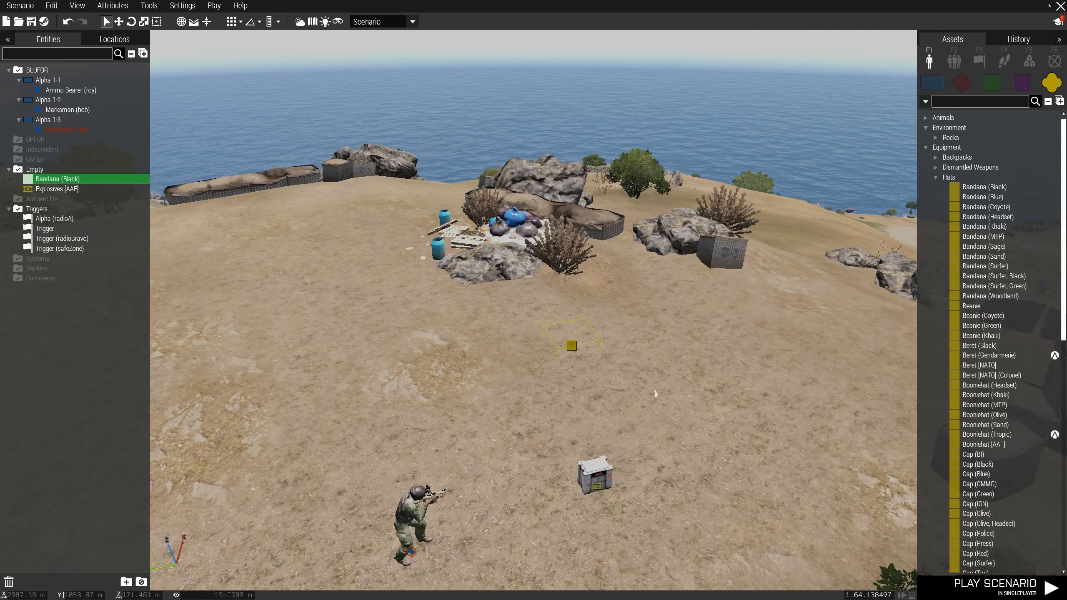
{"action": "key", "text": "w"}
{"action": "key", "text": "w"}
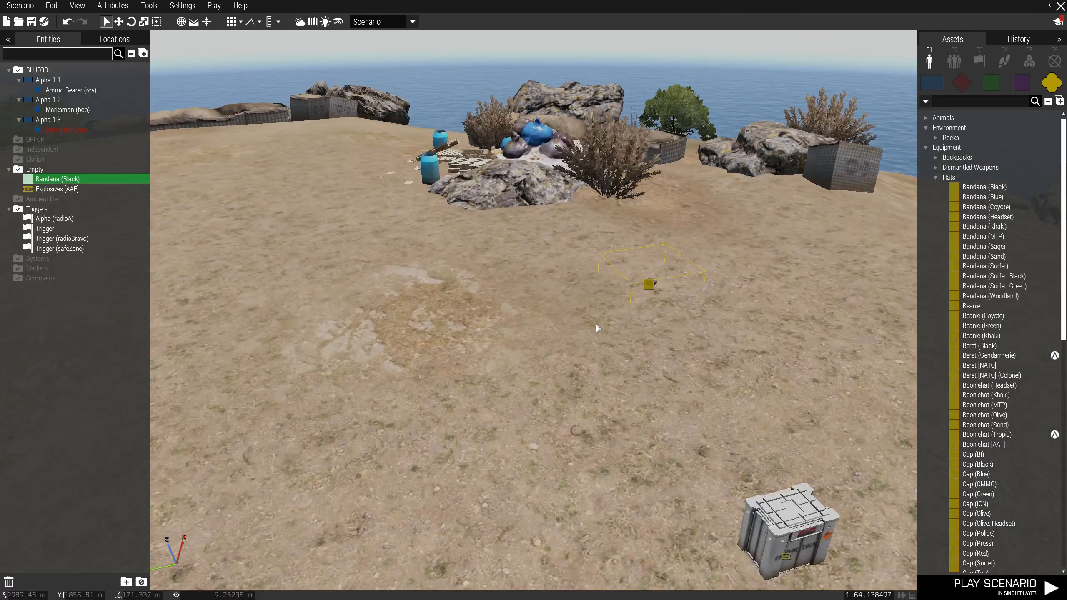
{"action": "key", "text": "s"}
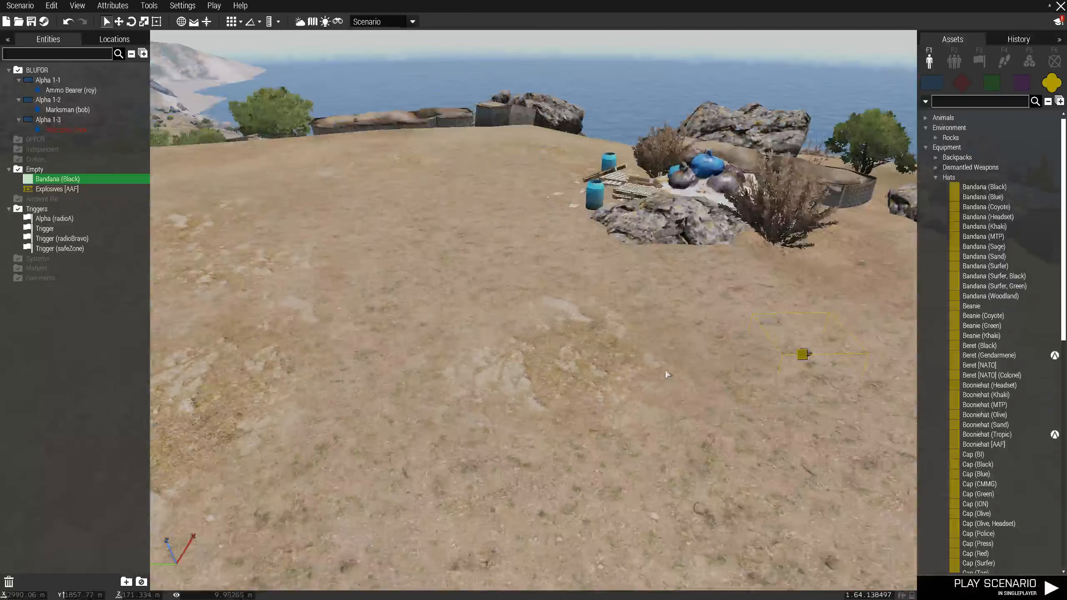
{"action": "right_click", "coordinate": [667, 358]}
{"action": "left_click", "coordinate": [662, 342]}
{"action": "key", "text": "d"}
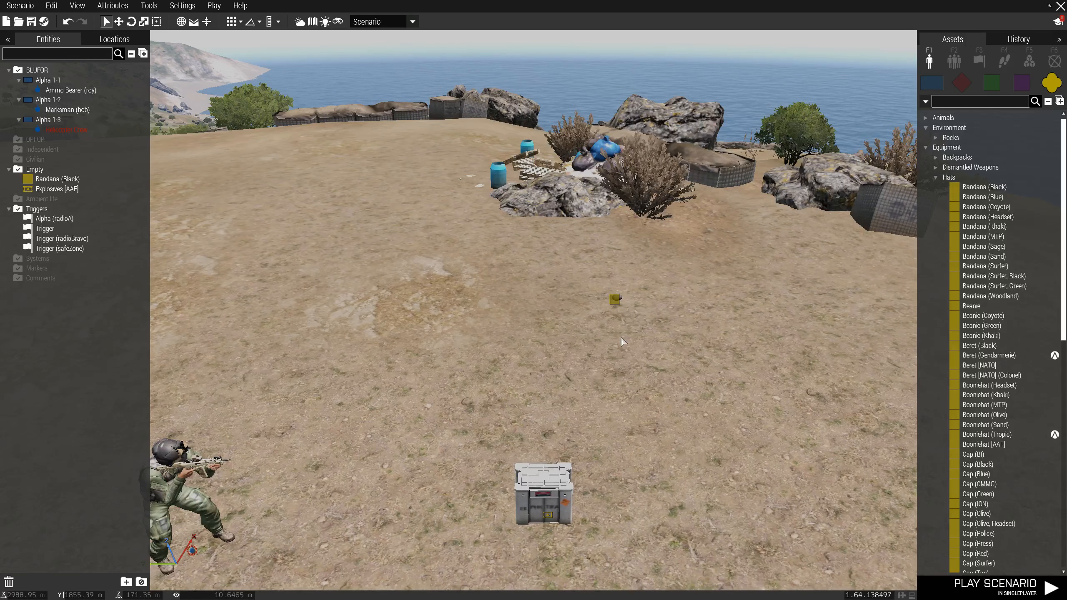
{"action": "key", "text": "a"}
{"action": "right_click_drag", "start_coordinate": [621, 338], "coordinate": [504, 306]}
{"action": "right_click_drag", "start_coordinate": [598, 326], "coordinate": [723, 343]}
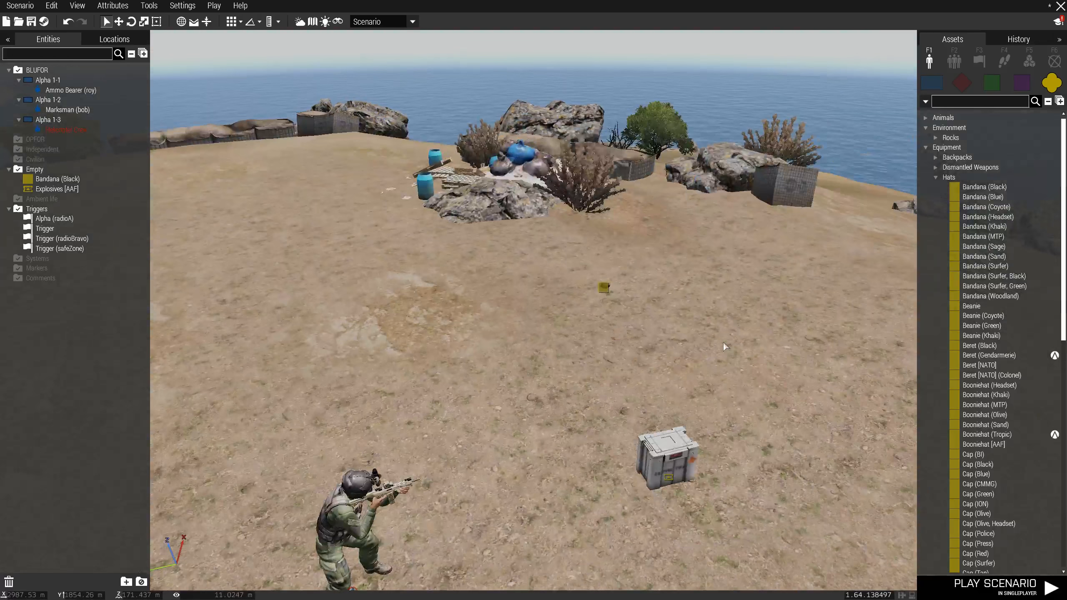
Step: Place a plain Trigger without preset size on the bare ground beside the bandana
{"action": "left_click", "coordinate": [979, 61]}
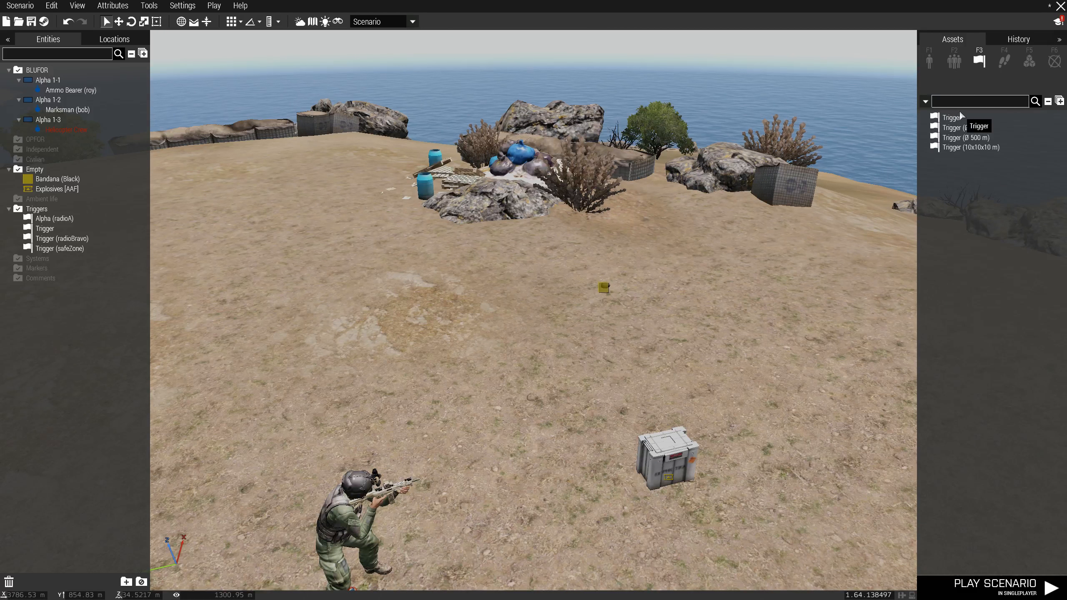
{"action": "left_click", "coordinate": [950, 117]}
{"action": "key", "text": "a"}
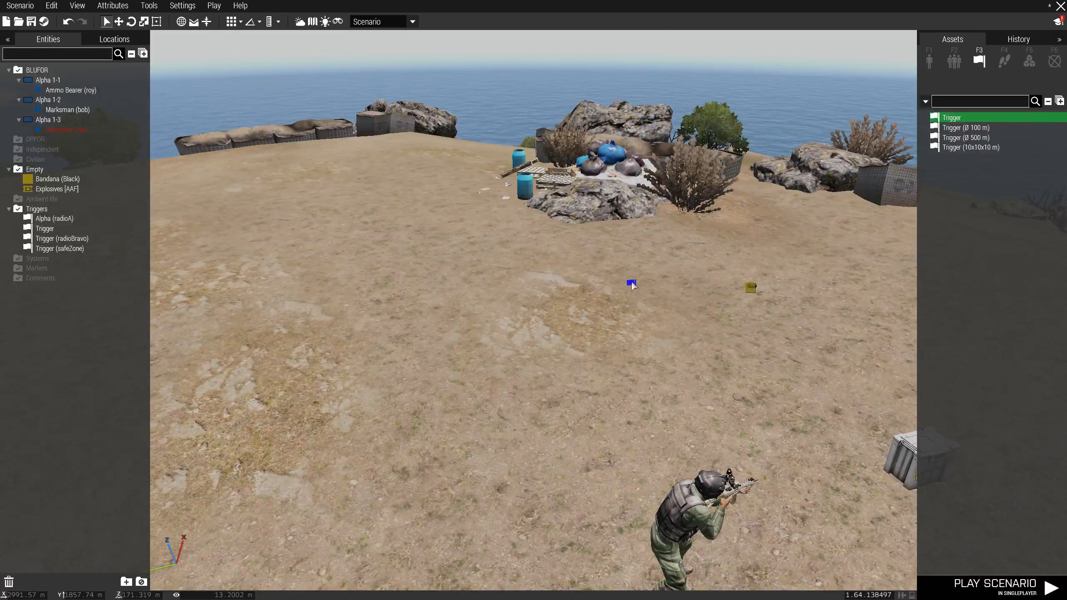
{"action": "left_click", "coordinate": [557, 300]}
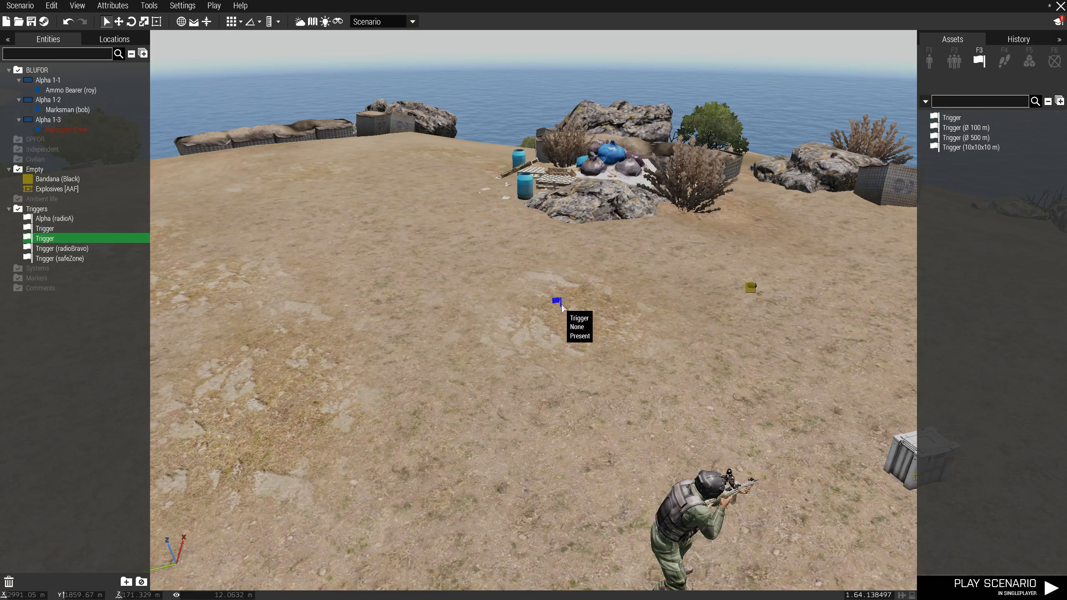
{"action": "double_click", "coordinate": [557, 302]}
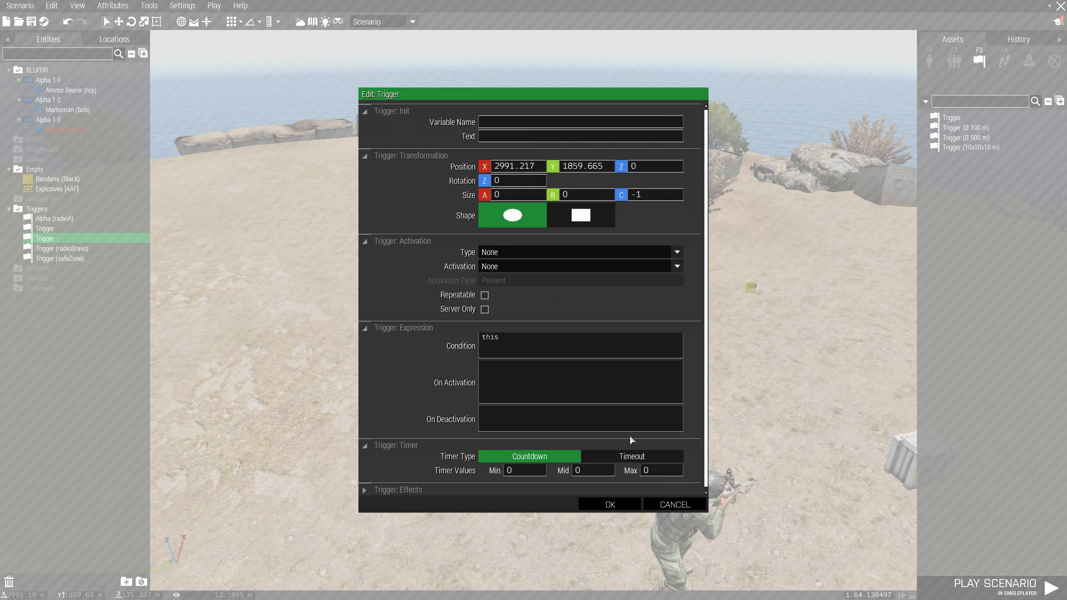
{"action": "left_click", "coordinate": [658, 503]}
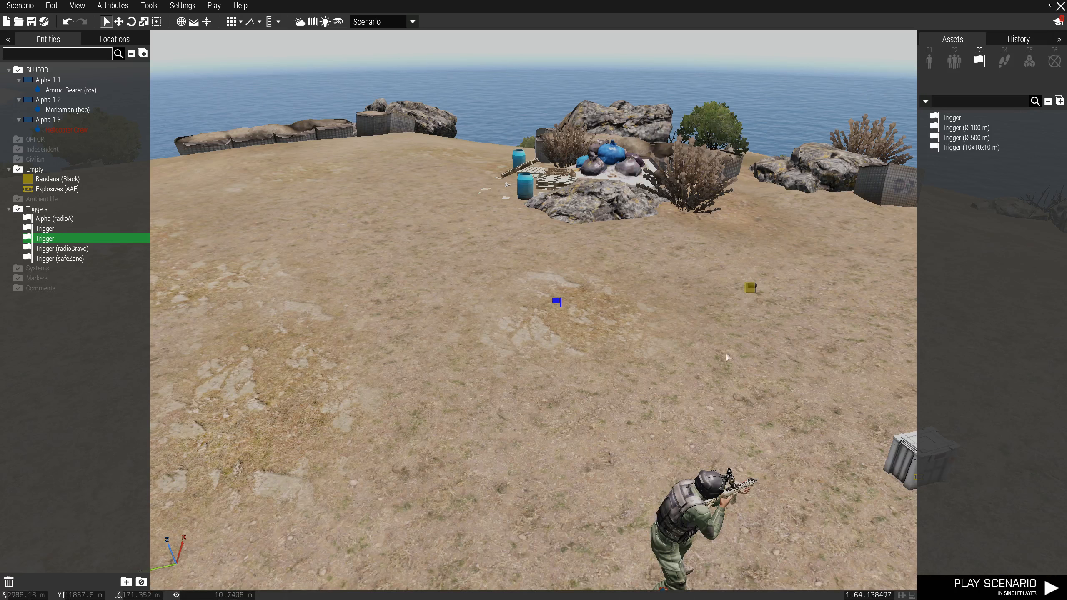
Step: Give the placed black bandana the variable name band
{"action": "double_click", "coordinate": [750, 288]}
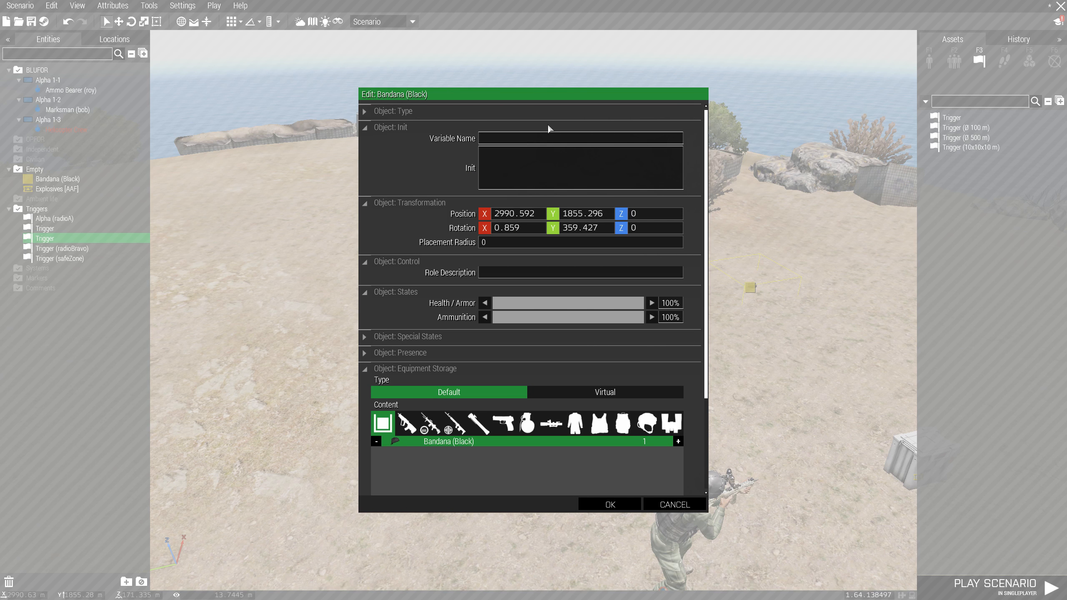
{"action": "type", "text": "band"}
{"action": "left_click", "coordinate": [604, 504]}
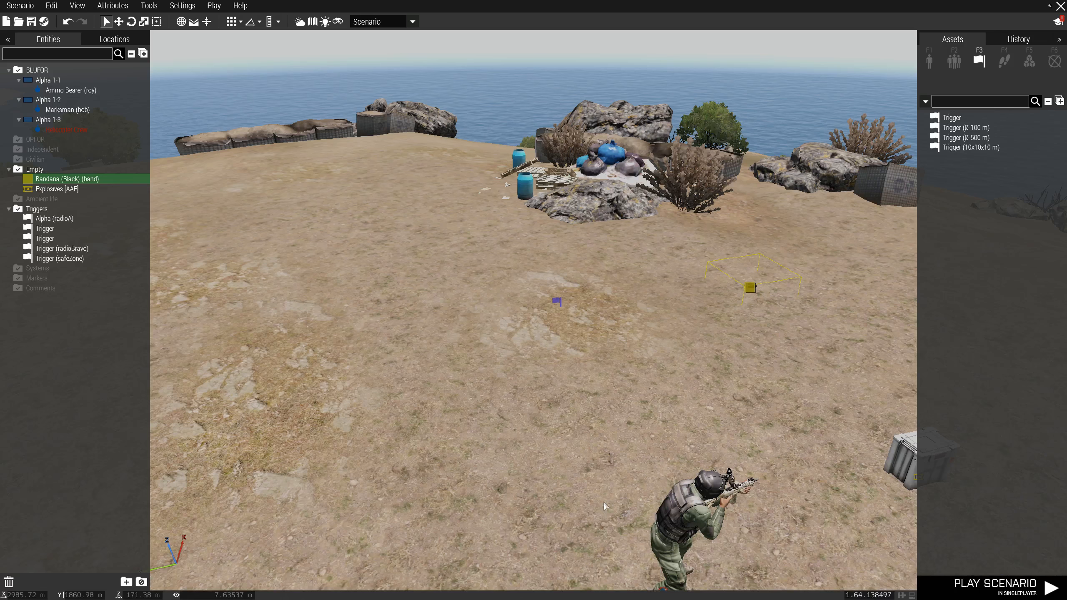
Step: Set the new trigger's activation to Radio Charlie and its type to End #6
{"action": "double_click", "coordinate": [557, 300]}
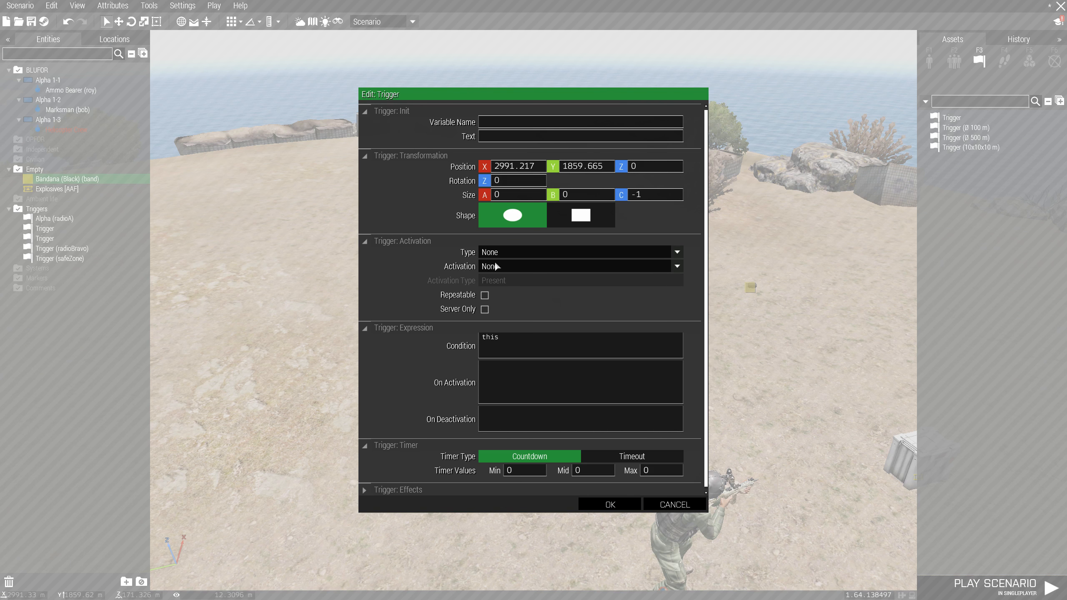
{"action": "left_click", "coordinate": [502, 263]}
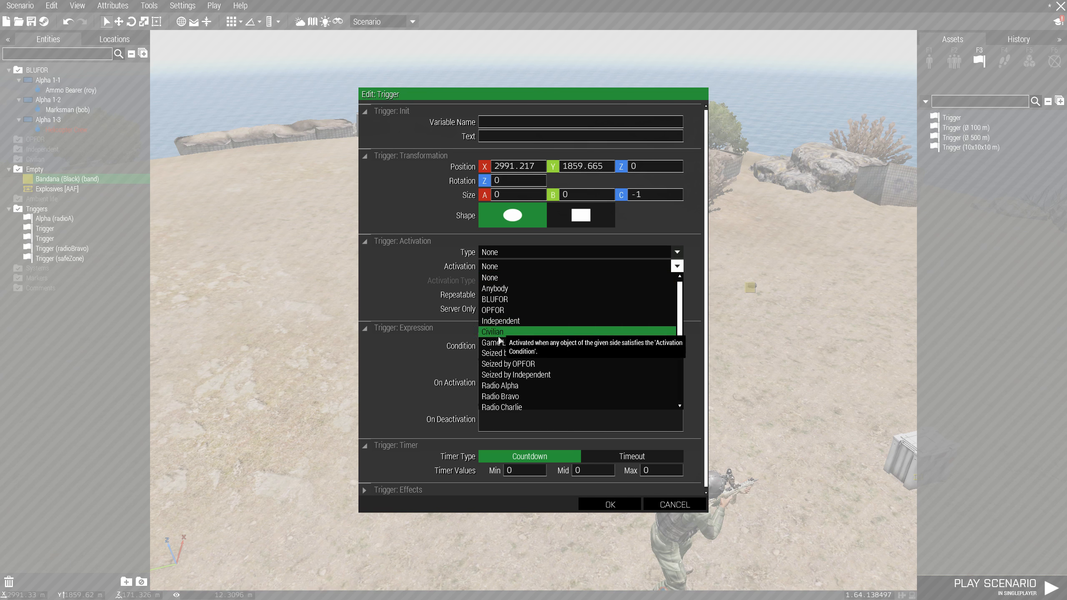
{"action": "scroll", "coordinate": [527, 397], "scroll_direction": "down", "scroll_amount": 1}
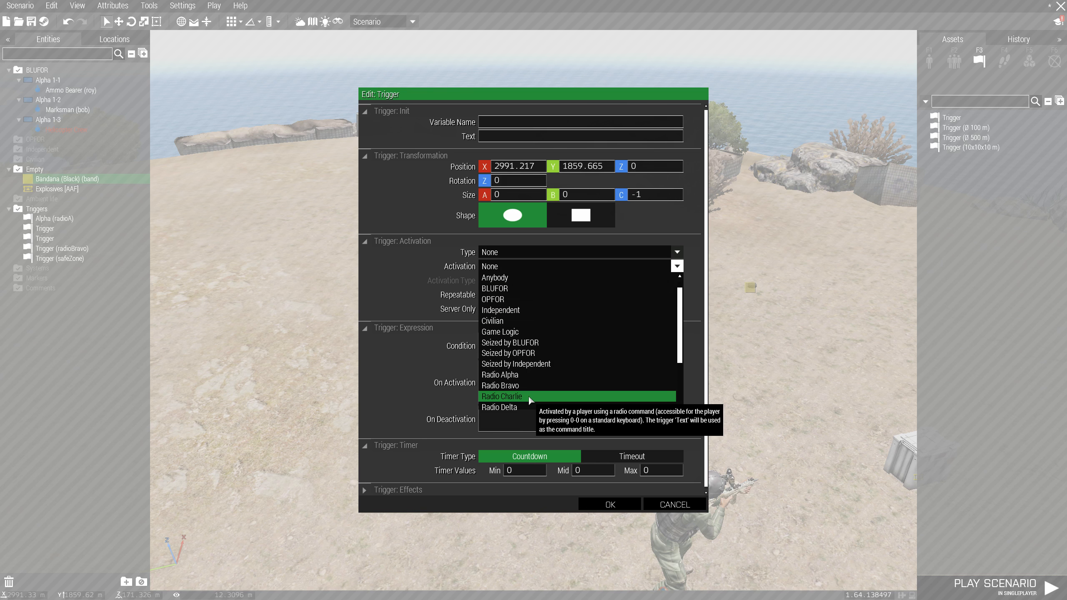
{"action": "left_click", "coordinate": [529, 399]}
{"action": "left_click", "coordinate": [514, 251]}
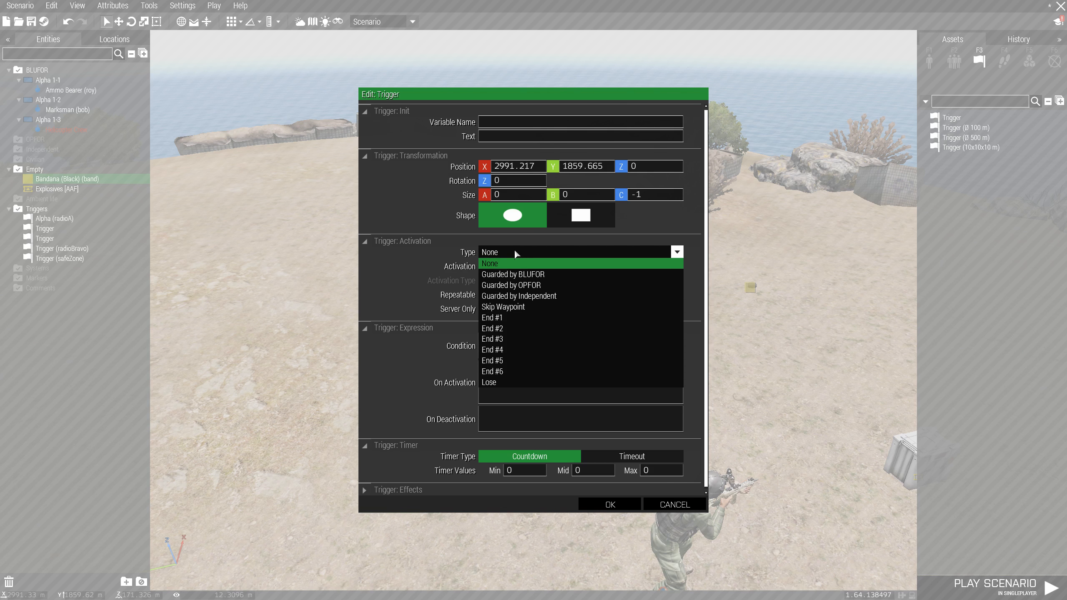
{"action": "left_click", "coordinate": [509, 370]}
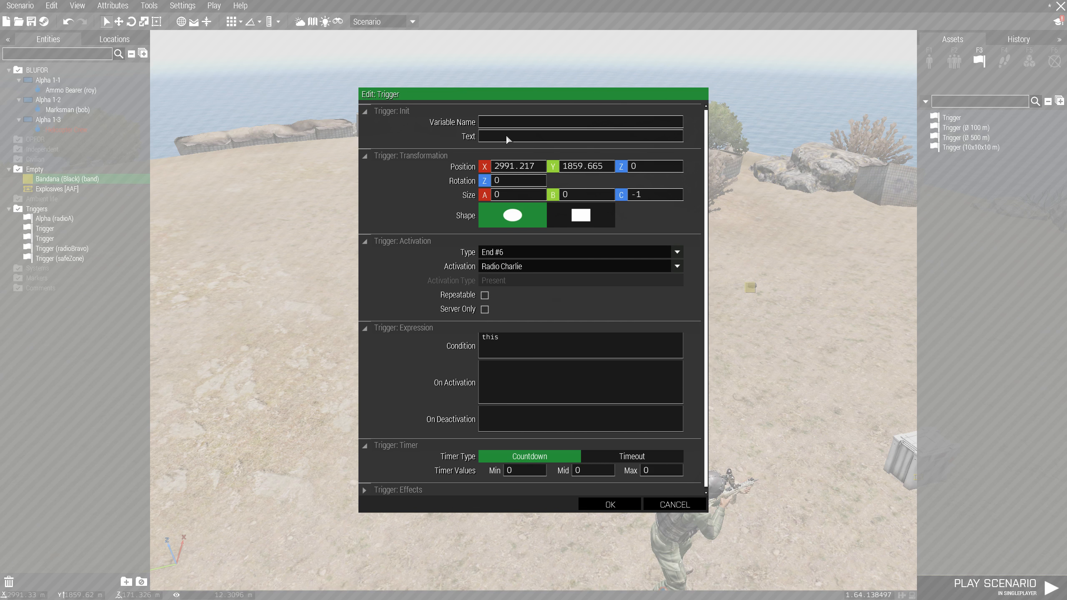
Step: Set the trigger's text to NULL and its condition to "!alive band;", then apply the settings
{"action": "type", "text": "NULL"}
{"action": "left_click_drag", "start_coordinate": [525, 338], "coordinate": [473, 337]}
{"action": "type", "text": "band"}
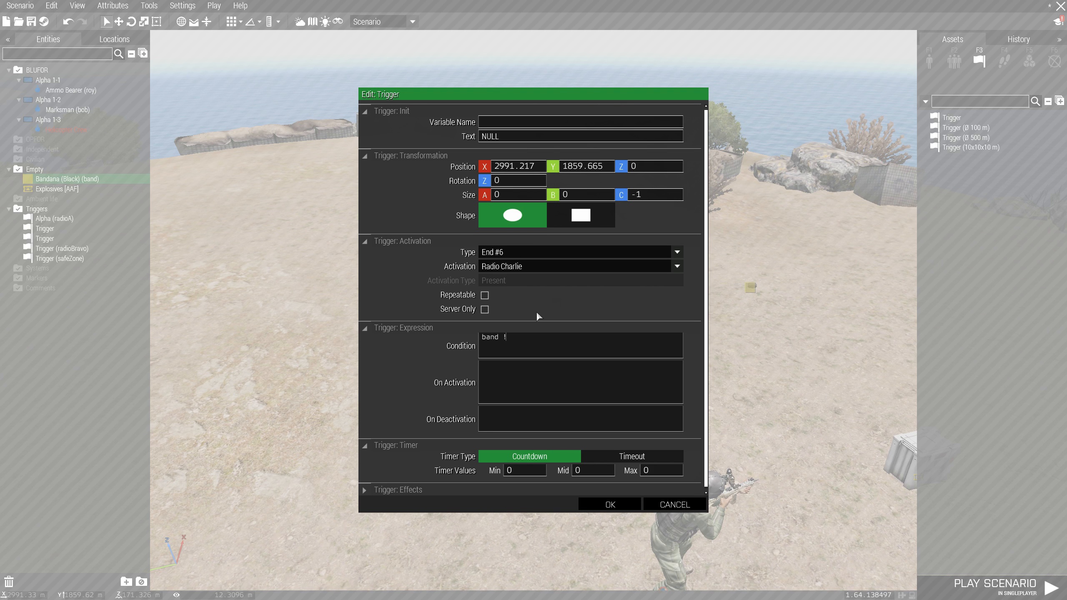
{"action": "key", "text": "ctrl+a"}
{"action": "key", "text": "BackSpace"}
{"action": "type", "text": "!alive band"}
{"action": "left_click", "coordinate": [609, 503]}
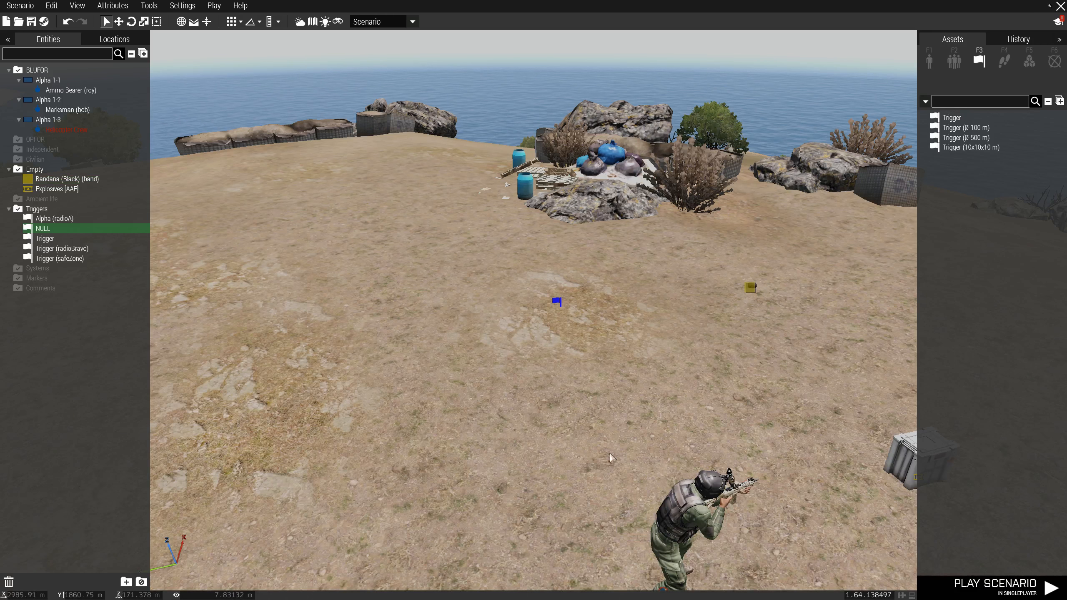
Step: Review the NULL trigger's type, activation and condition settings
{"action": "key", "text": "d"}
{"action": "key", "text": "w"}
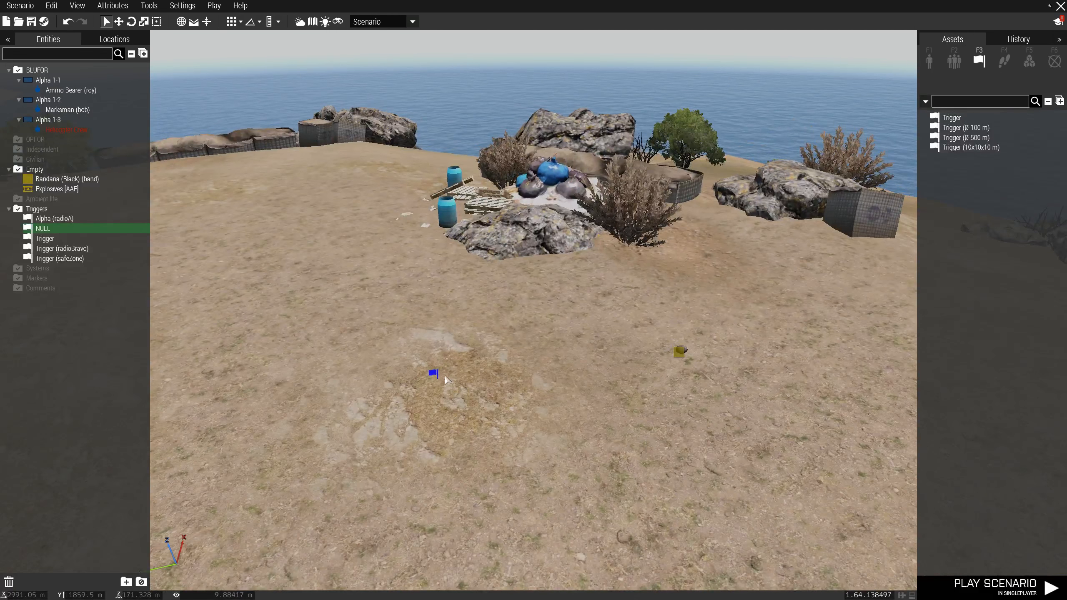
{"action": "double_click", "coordinate": [433, 372]}
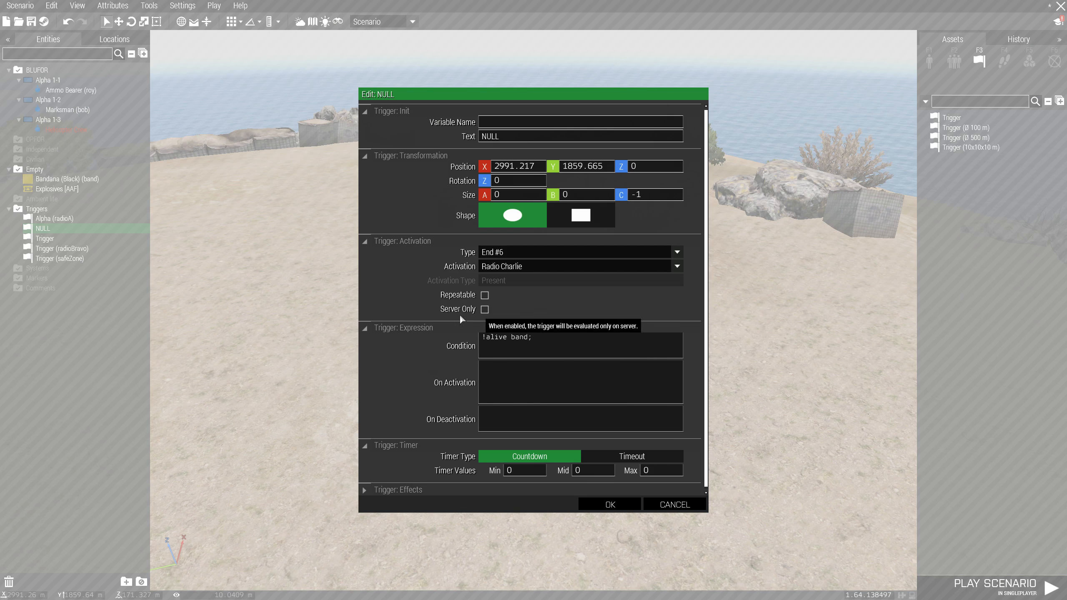
{"action": "left_click", "coordinate": [608, 501]}
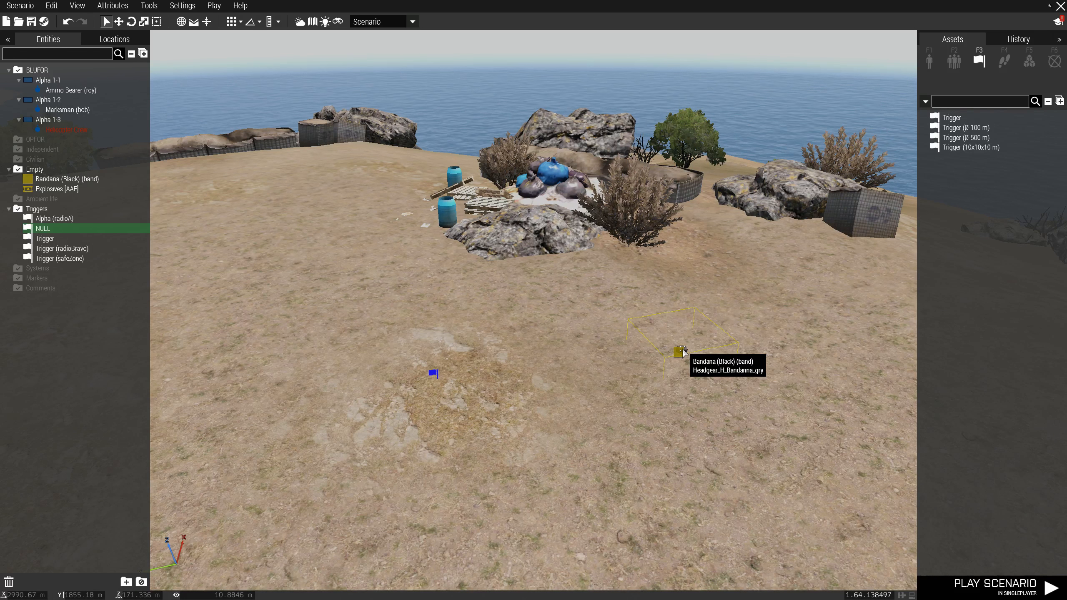
Step: Play the scenario and open the radio command list in the running mission
{"action": "key", "text": "s"}
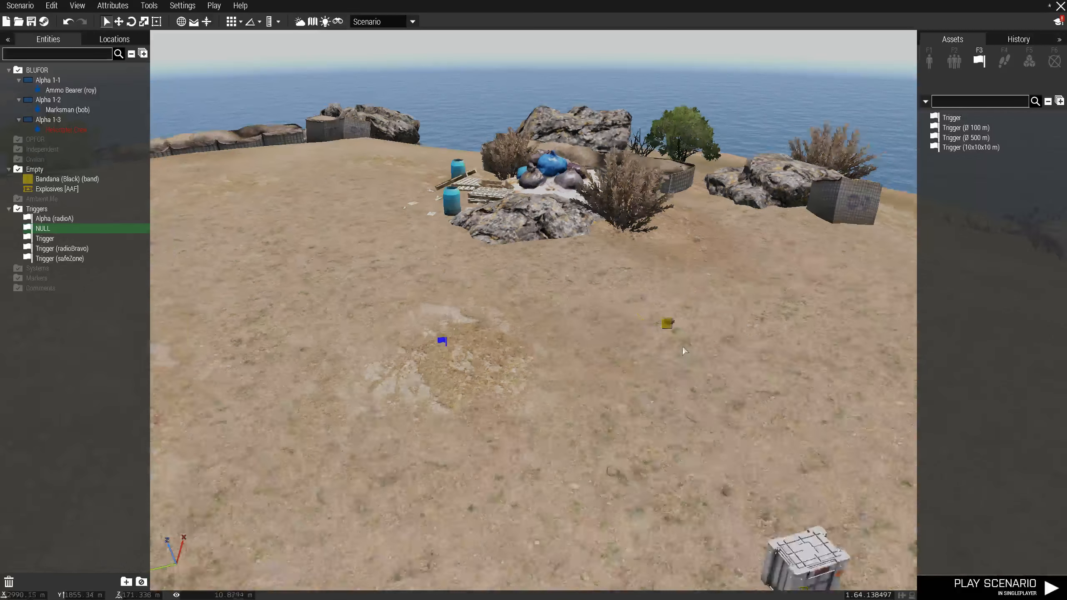
{"action": "right_click_drag", "start_coordinate": [629, 341], "coordinate": [688, 325]}
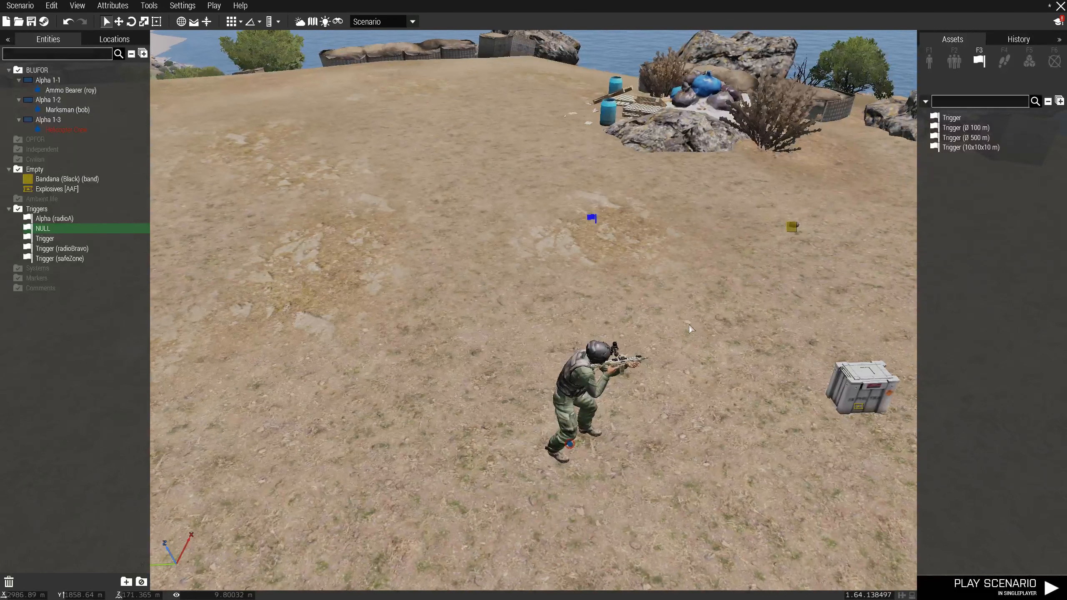
{"action": "right_click_drag", "start_coordinate": [624, 431], "coordinate": [666, 425]}
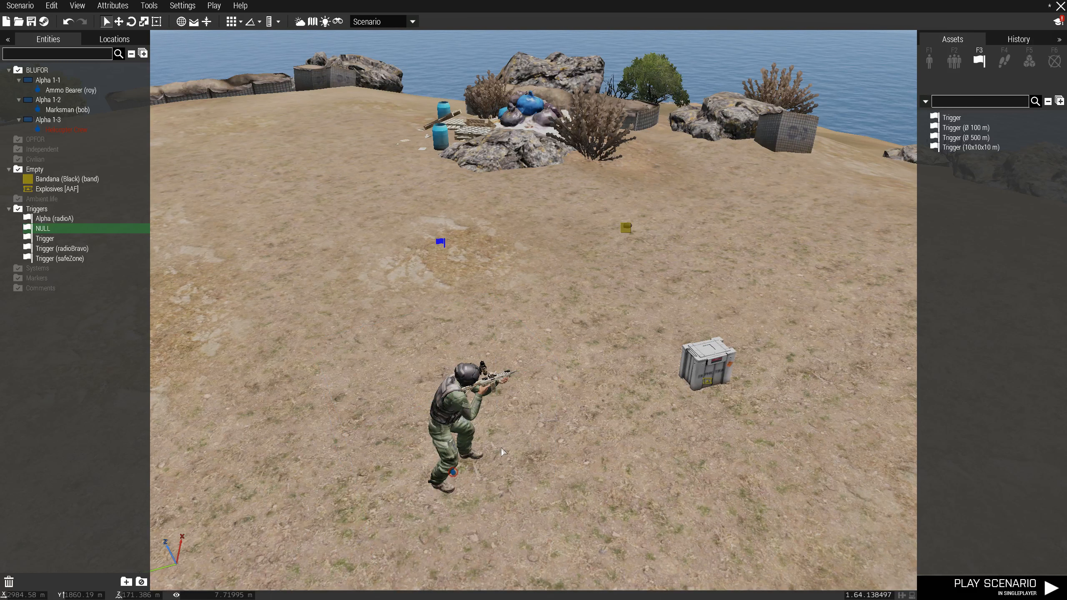
{"action": "key", "text": "Return"}
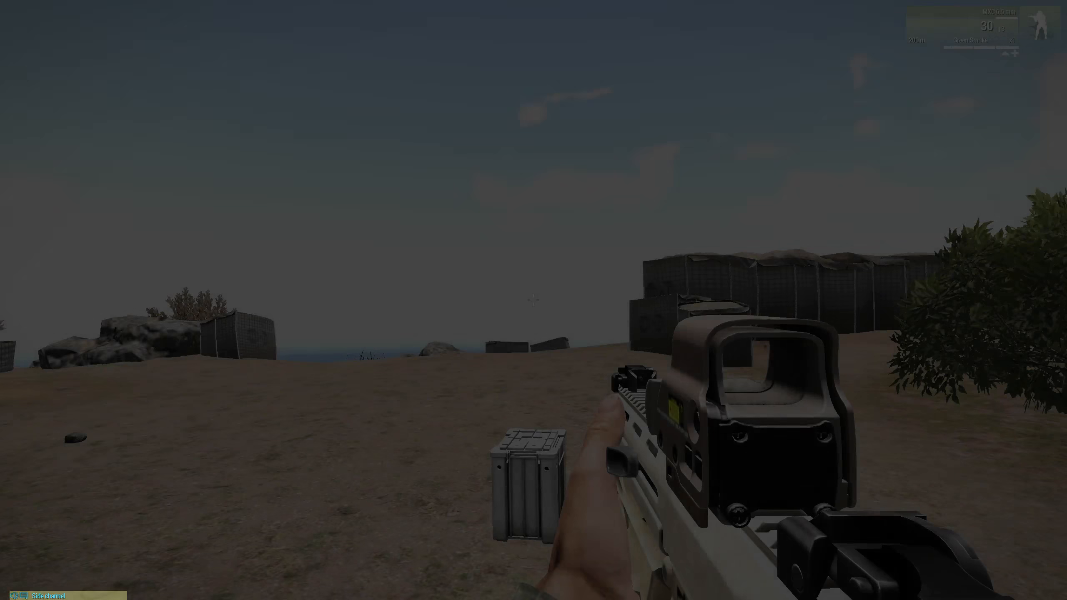
{"action": "key", "text": "0"}
{"action": "key", "text": "0"}
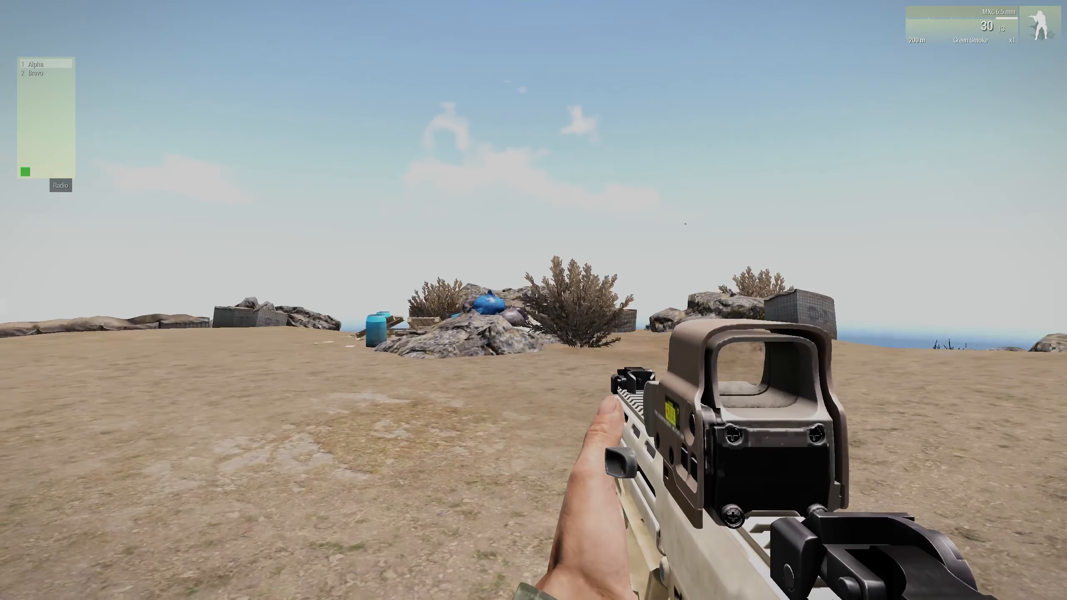
Step: Walk up to the explosives crate and dismiss the radio command list
{"action": "key", "text": "w"}
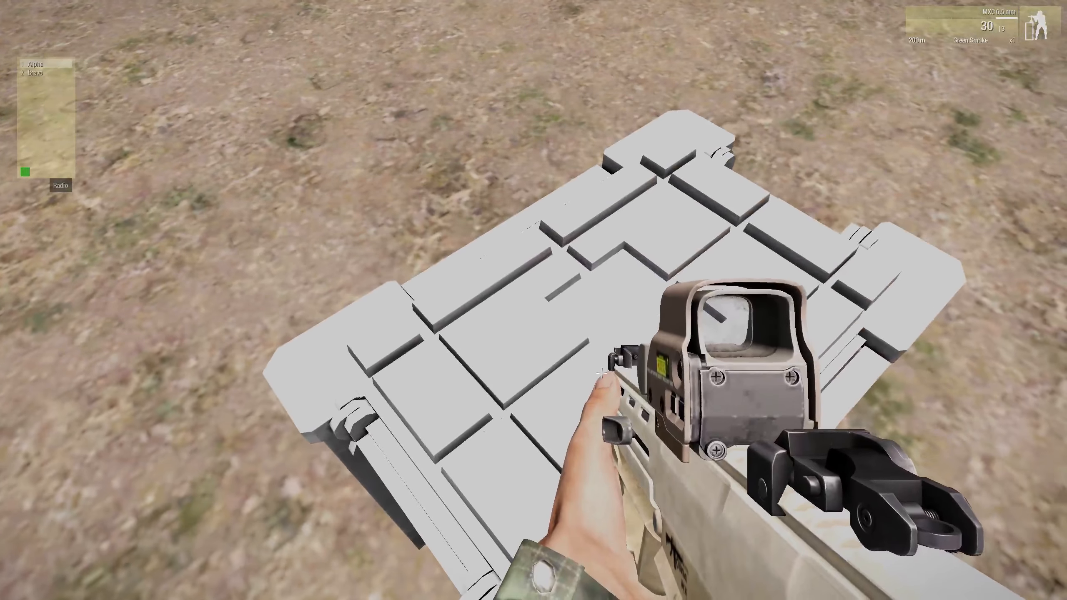
{"action": "right_click", "coordinate": [533, 301]}
{"action": "right_click", "coordinate": [533, 301]}
{"action": "key", "text": "BackSpace"}
{"action": "key", "text": "BackSpace"}
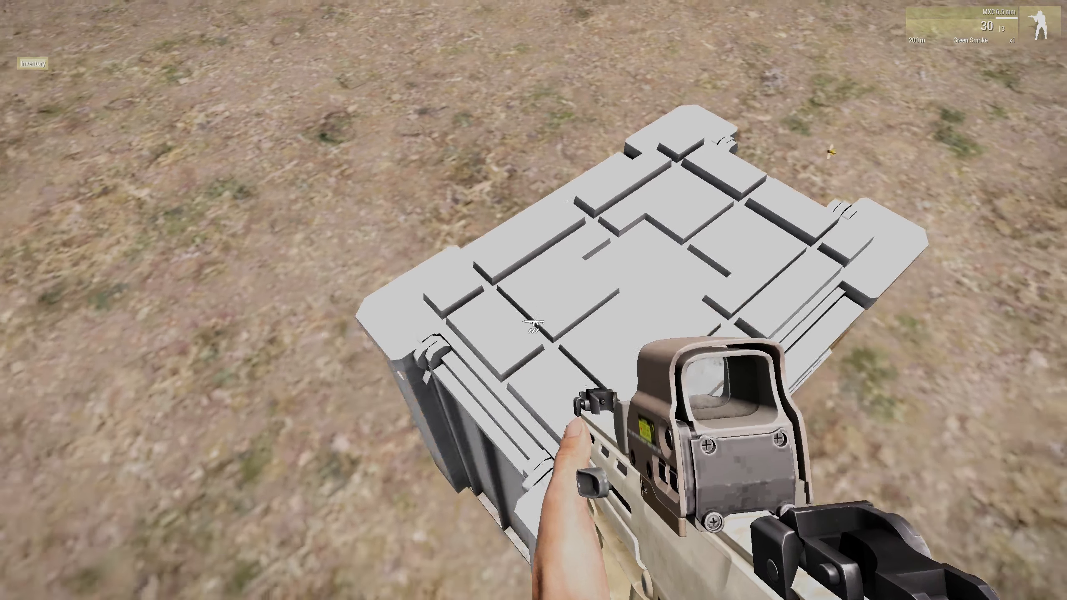
Step: Take several Explosive Charges from the crate through the inventory and close it
{"action": "key", "text": "i"}
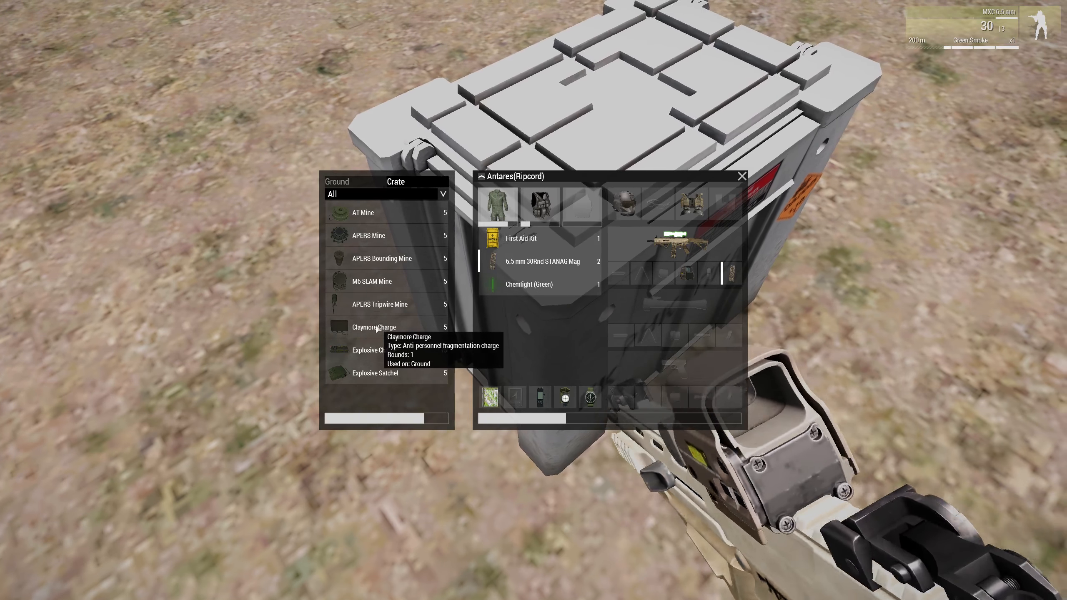
{"action": "right_click", "coordinate": [382, 350]}
{"action": "right_click", "coordinate": [382, 351]}
{"action": "right_click", "coordinate": [381, 350]}
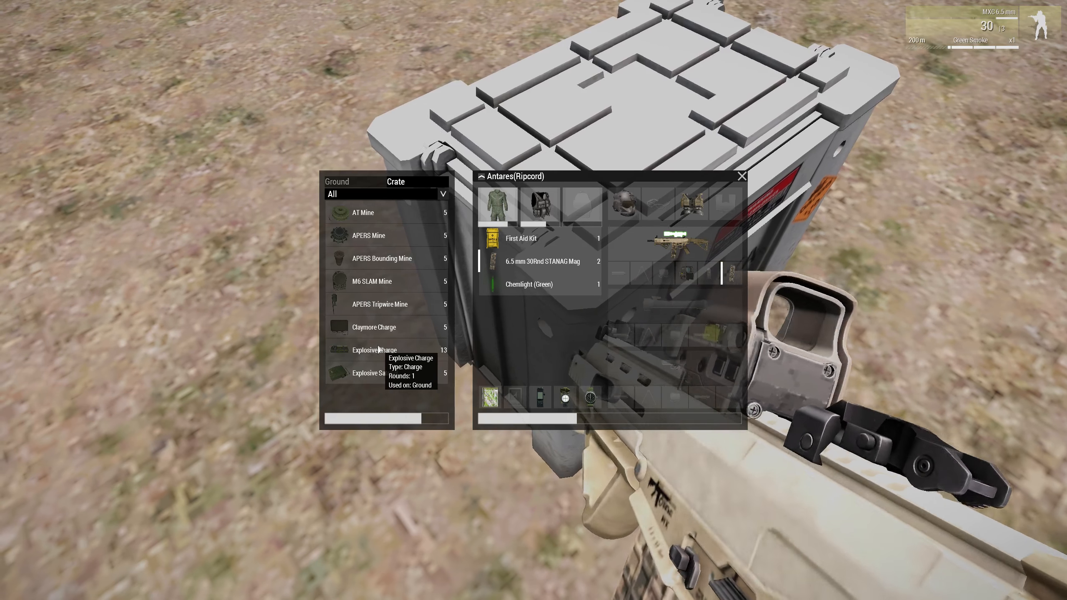
{"action": "left_click", "coordinate": [382, 350]}
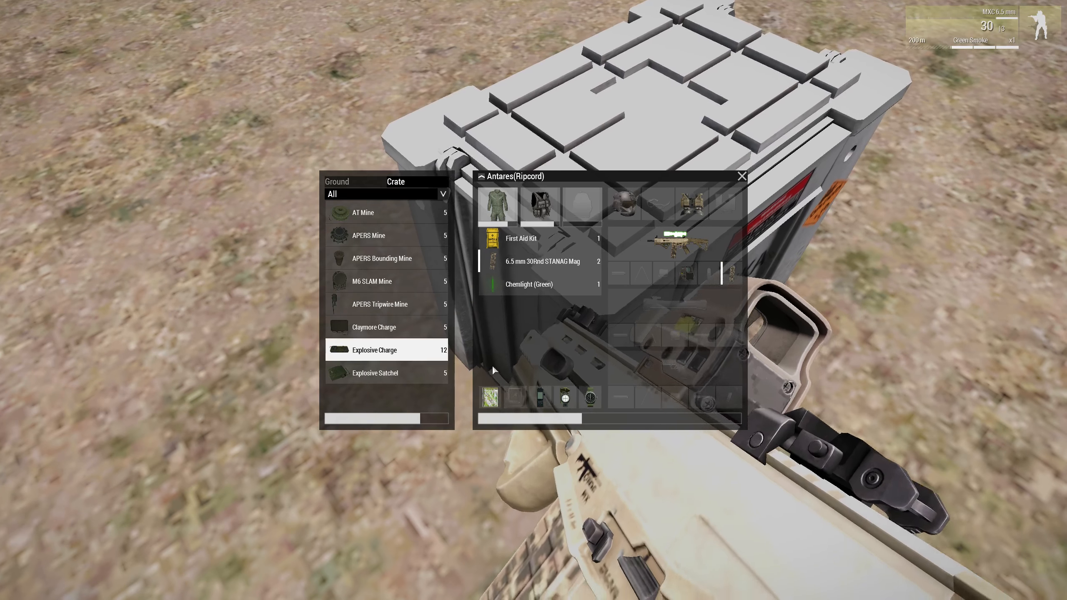
{"action": "key", "text": "Escape"}
Step: Walk up to the black bandana and put an Explosive Charge on the ground beside it
{"action": "key", "text": "w"}
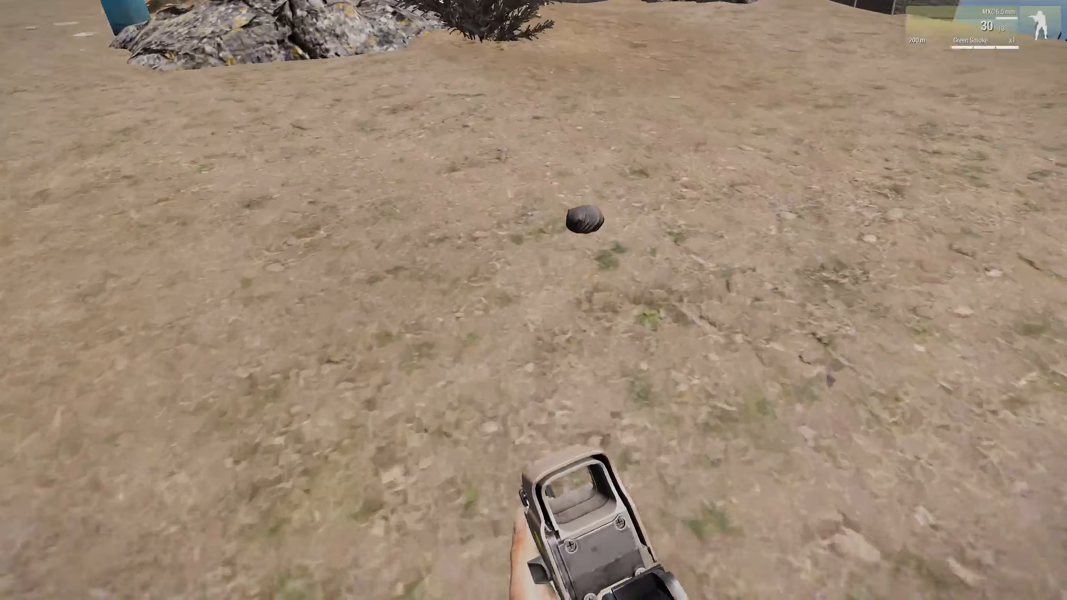
{"action": "scroll", "coordinate": [534, 322], "scroll_direction": "down", "scroll_amount": 1}
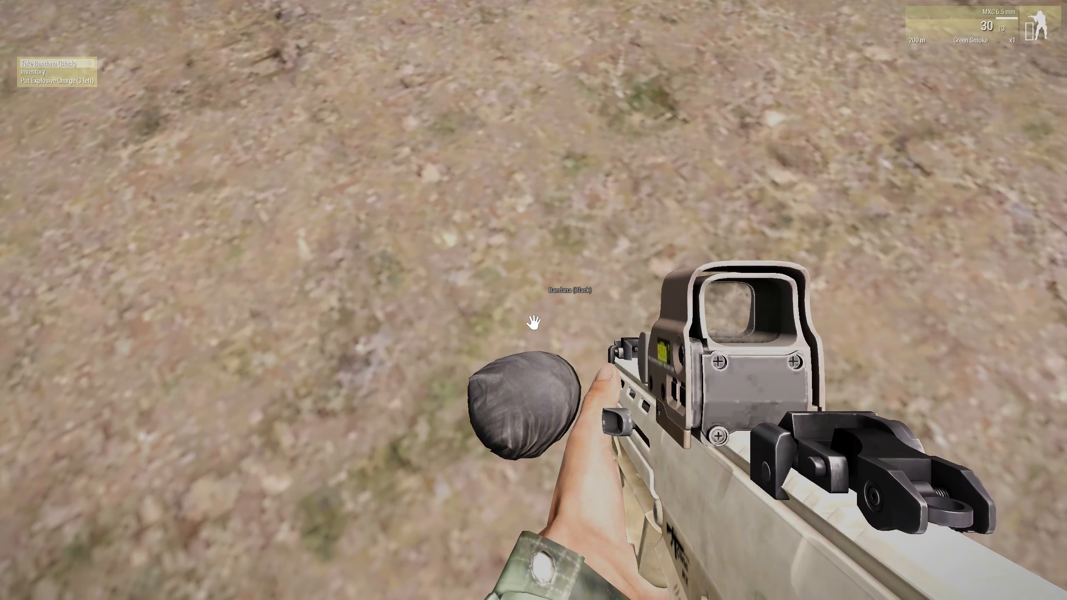
{"action": "scroll", "coordinate": [534, 322], "scroll_direction": "down", "scroll_amount": 2}
{"action": "key", "text": "space"}
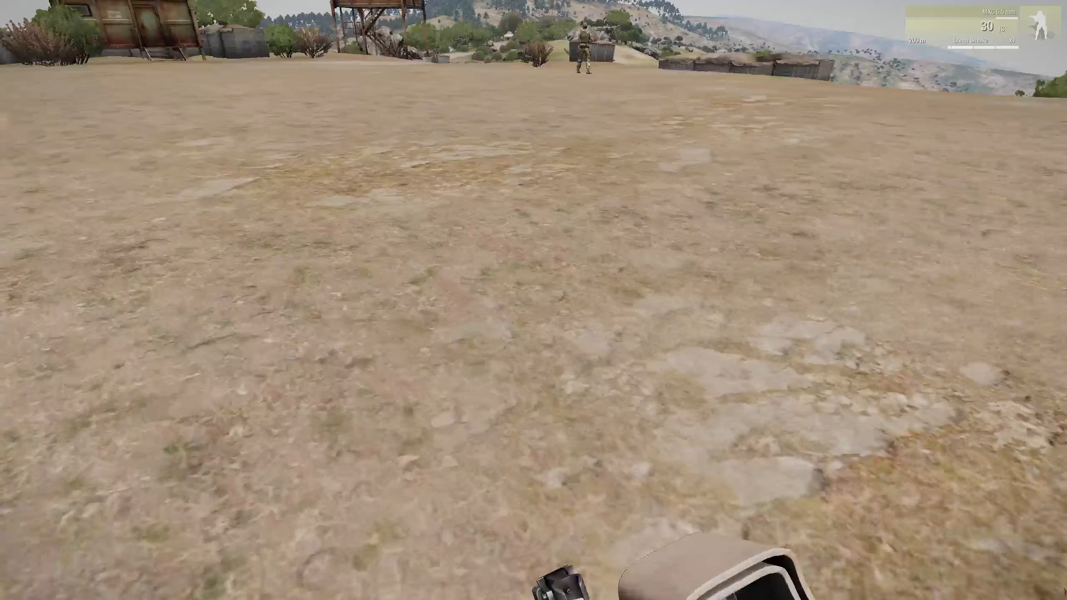
Step: Back away from the bandana, send the Alpha radio command and touch off the explosive charge
{"action": "key", "text": "shift+w"}
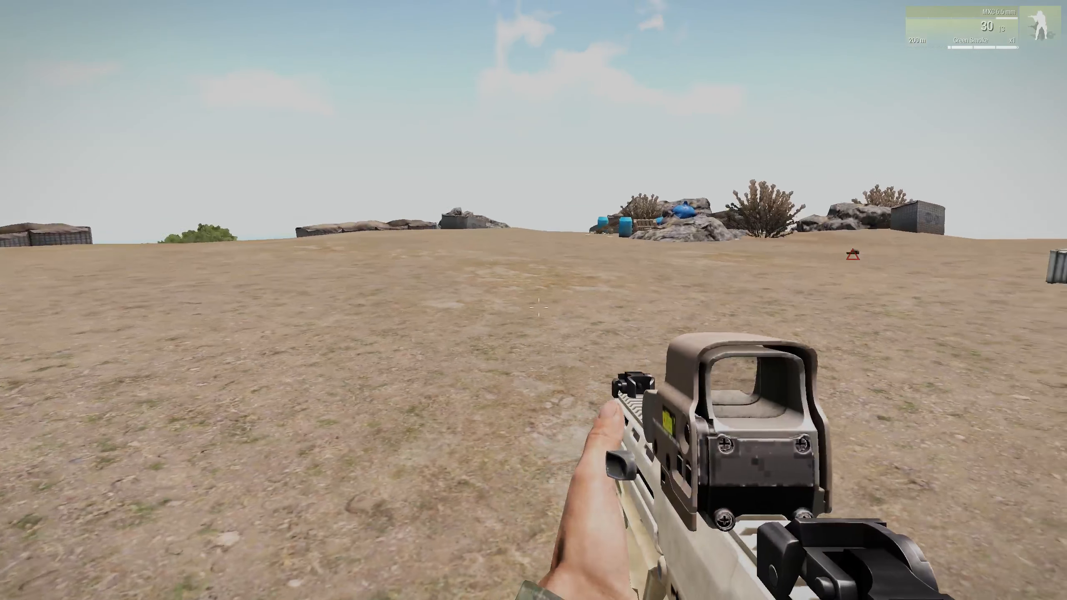
{"action": "key", "text": "0"}
{"action": "key", "text": "0"}
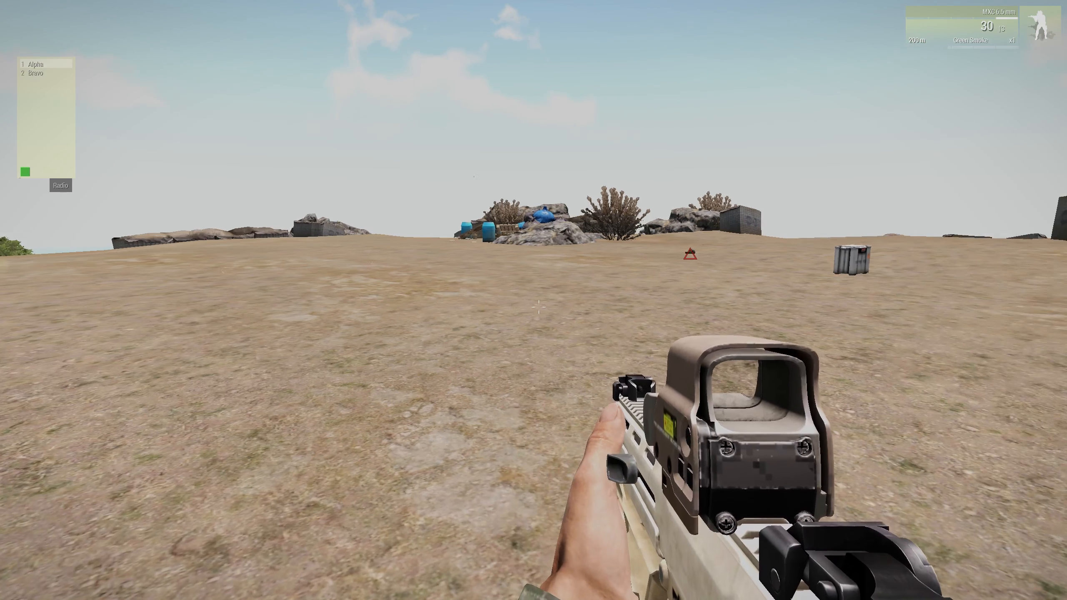
{"action": "key", "text": "1"}
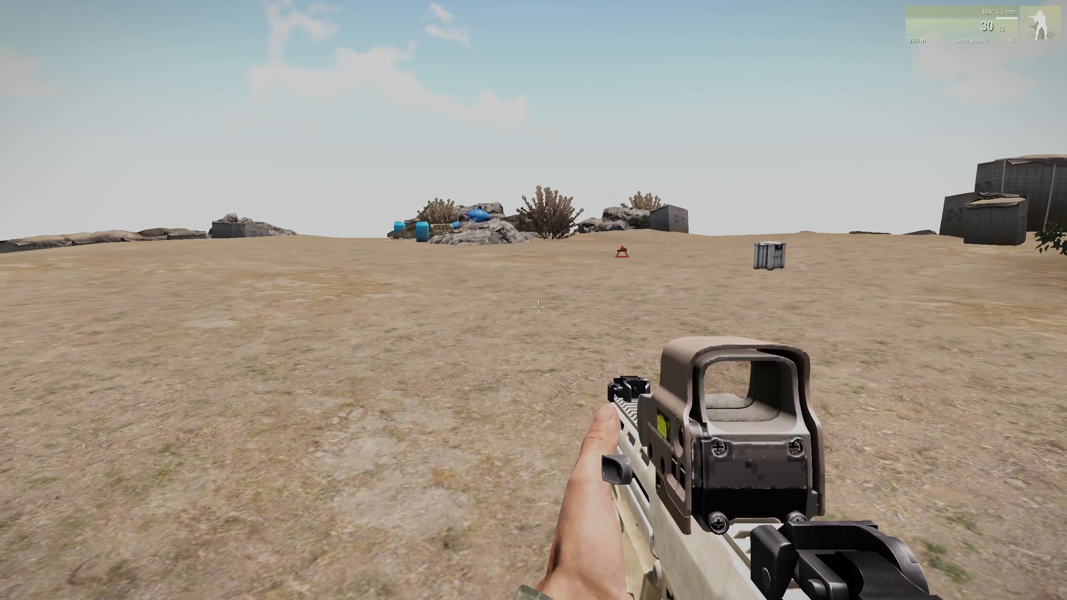
{"action": "scroll", "coordinate": [538, 307], "scroll_direction": "down", "scroll_amount": 1}
{"action": "scroll", "coordinate": [538, 307], "scroll_direction": "down", "scroll_amount": 1}
{"action": "middle_click", "coordinate": [538, 307]}
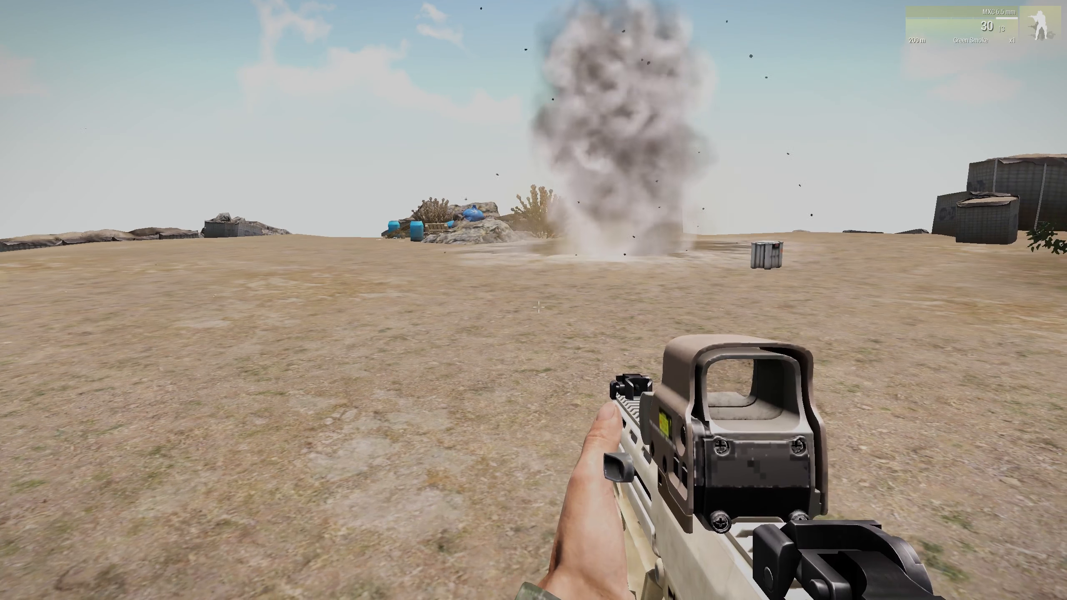
Step: Inspect the bandana at the blast site, send the Alpha radio command again and return to the editor
{"action": "key", "text": "w"}
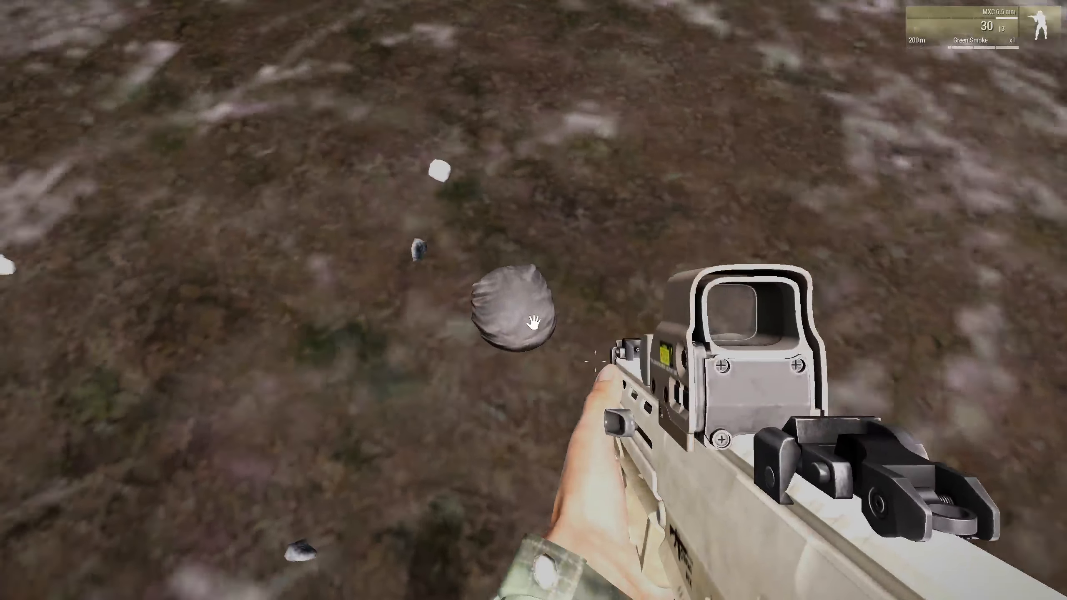
{"action": "key", "text": "0"}
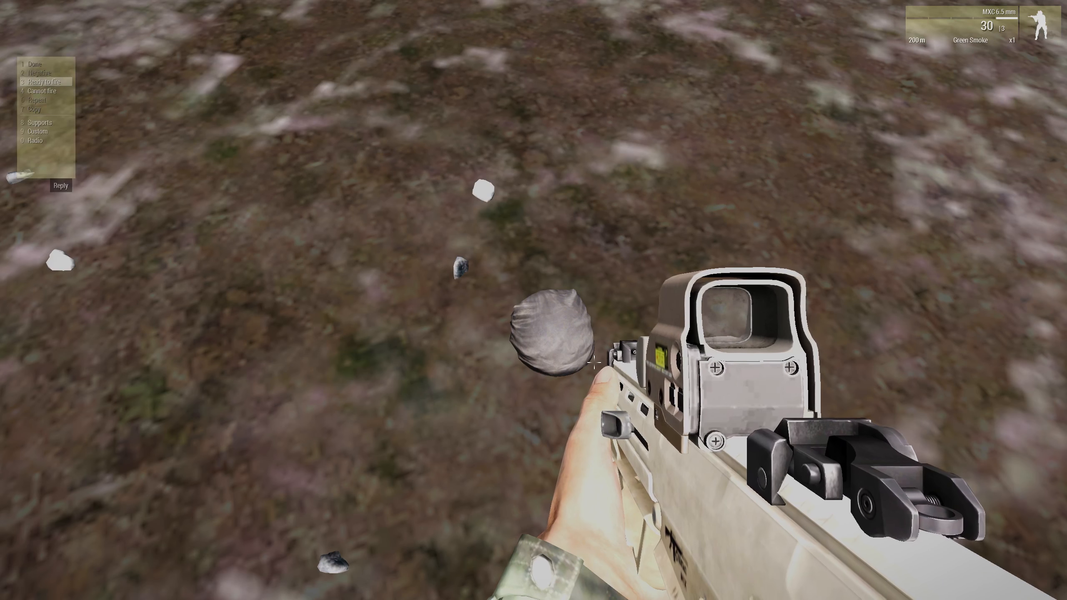
{"action": "key", "text": "0"}
{"action": "key", "text": "1"}
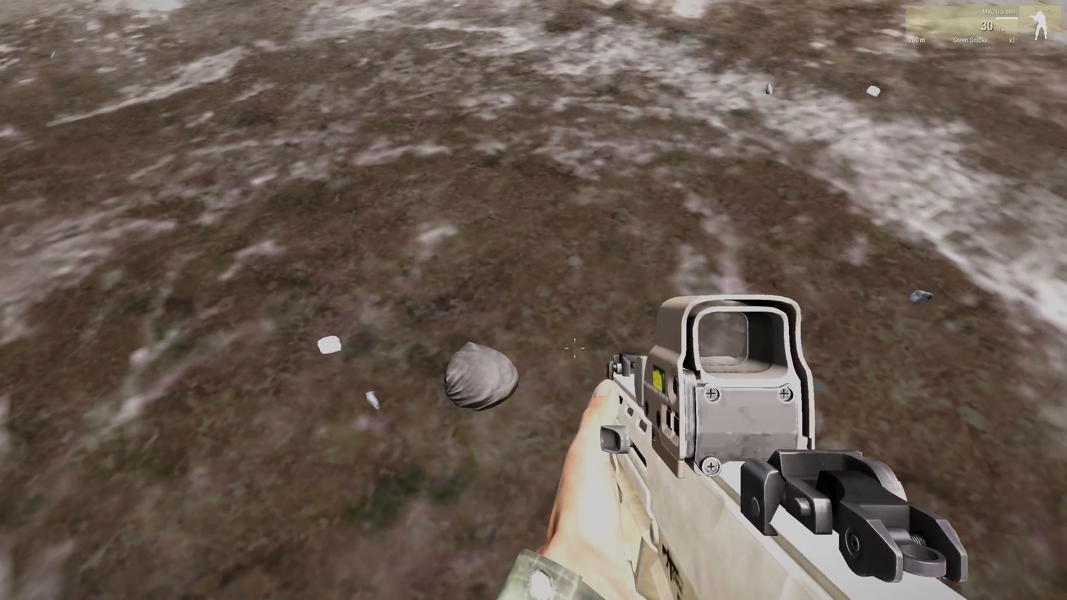
{"action": "key", "text": "Escape"}
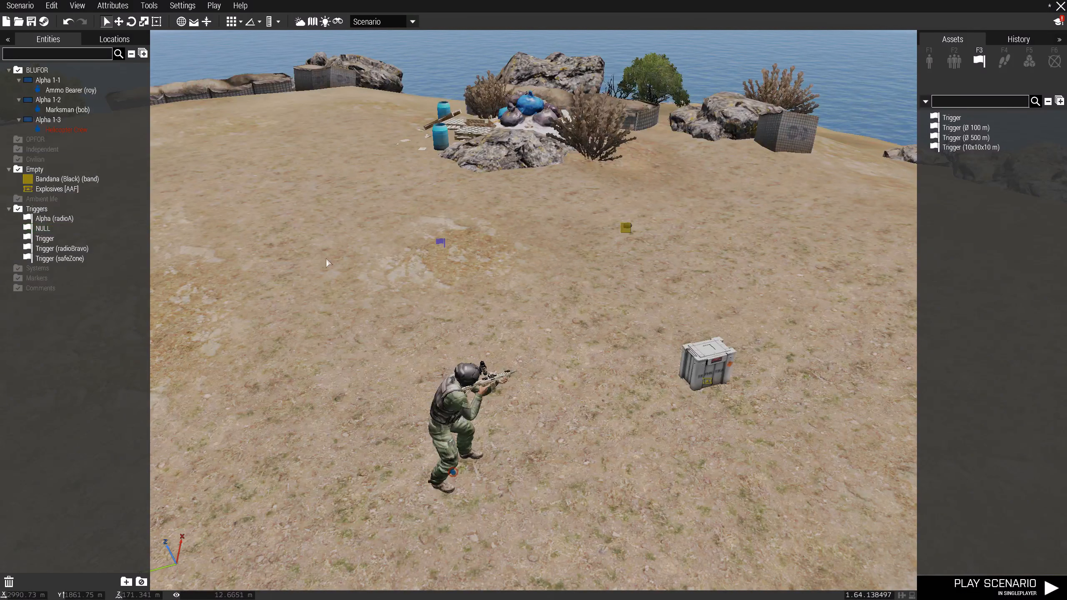
Step: Replace the bandana with an empty Sun Chair from the Beach furniture, placed on the open ground behind the explosives crate
{"action": "left_click", "coordinate": [626, 227]}
{"action": "key", "text": "Delete"}
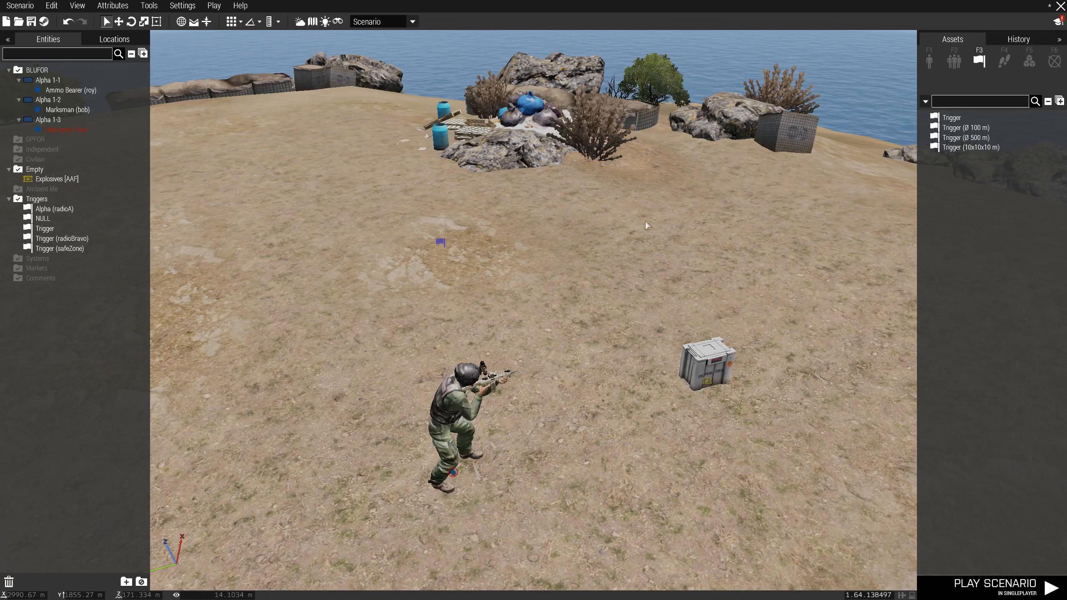
{"action": "left_click", "coordinate": [937, 57]}
{"action": "left_click", "coordinate": [936, 177]}
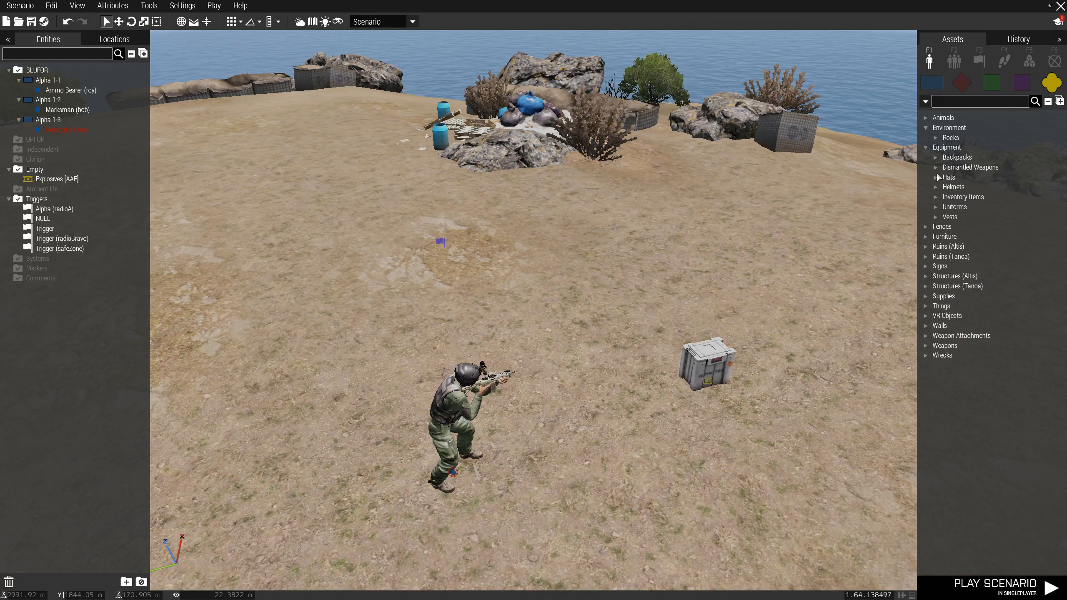
{"action": "left_click", "coordinate": [924, 145]}
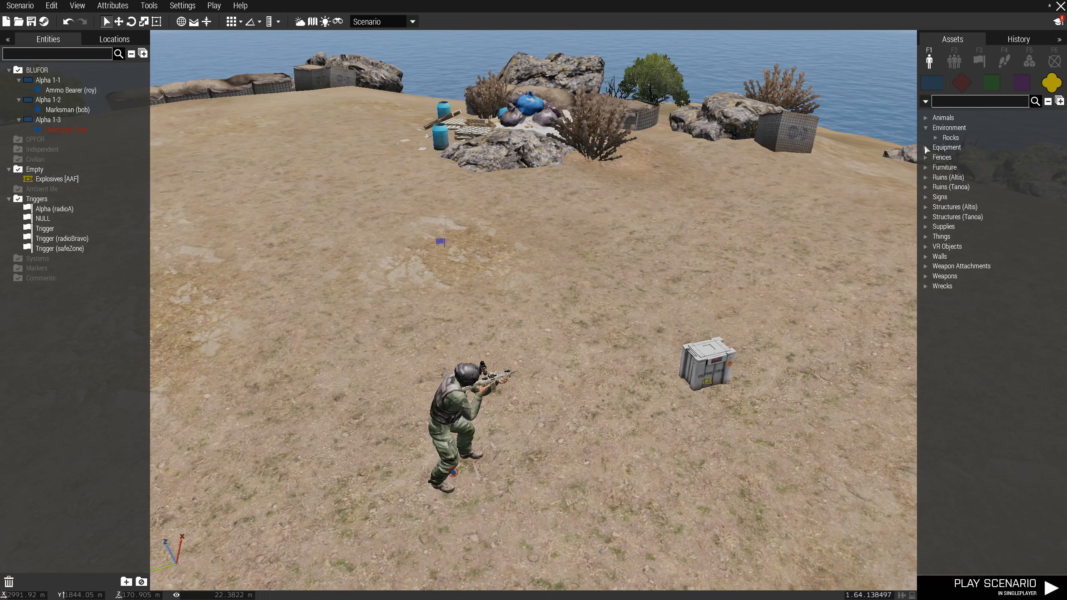
{"action": "left_click", "coordinate": [924, 166]}
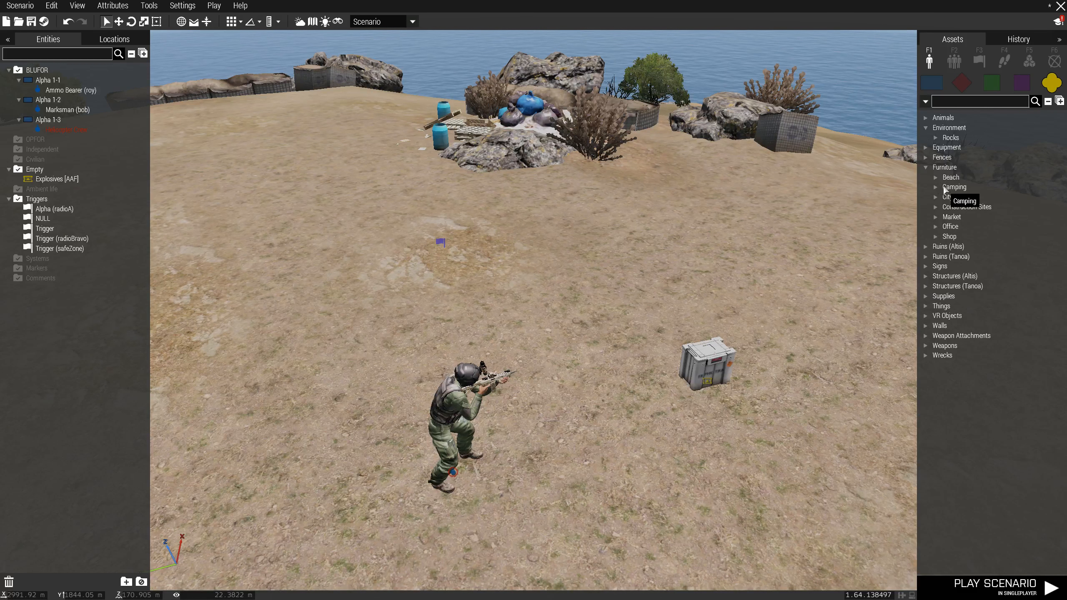
{"action": "left_click", "coordinate": [935, 178]}
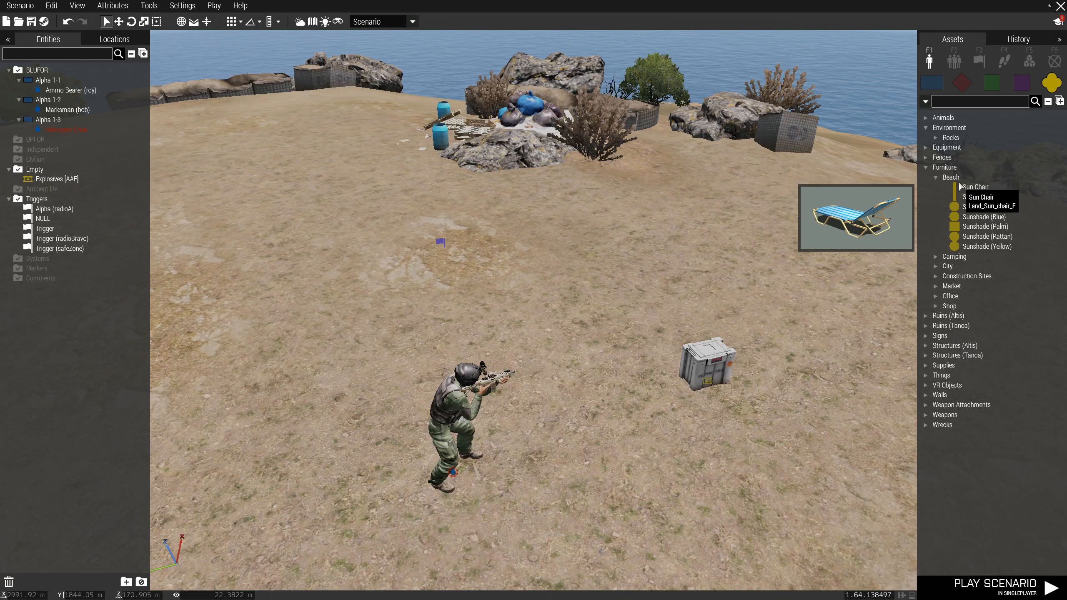
{"action": "left_click", "coordinate": [966, 187]}
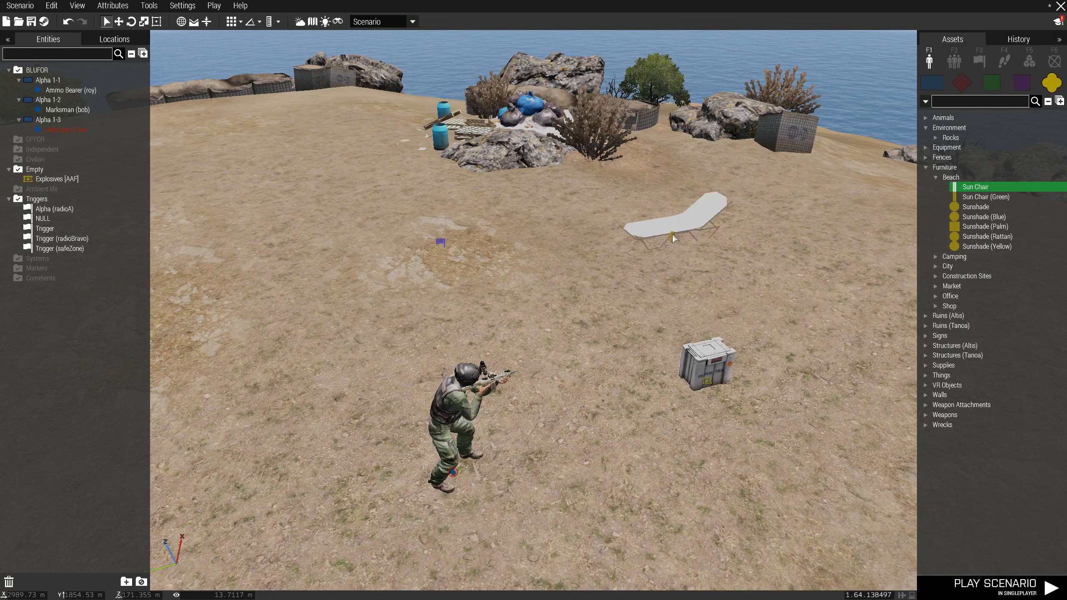
{"action": "left_click", "coordinate": [673, 237]}
Step: Give the sun chair the variable name band in its attributes
{"action": "double_click", "coordinate": [662, 228]}
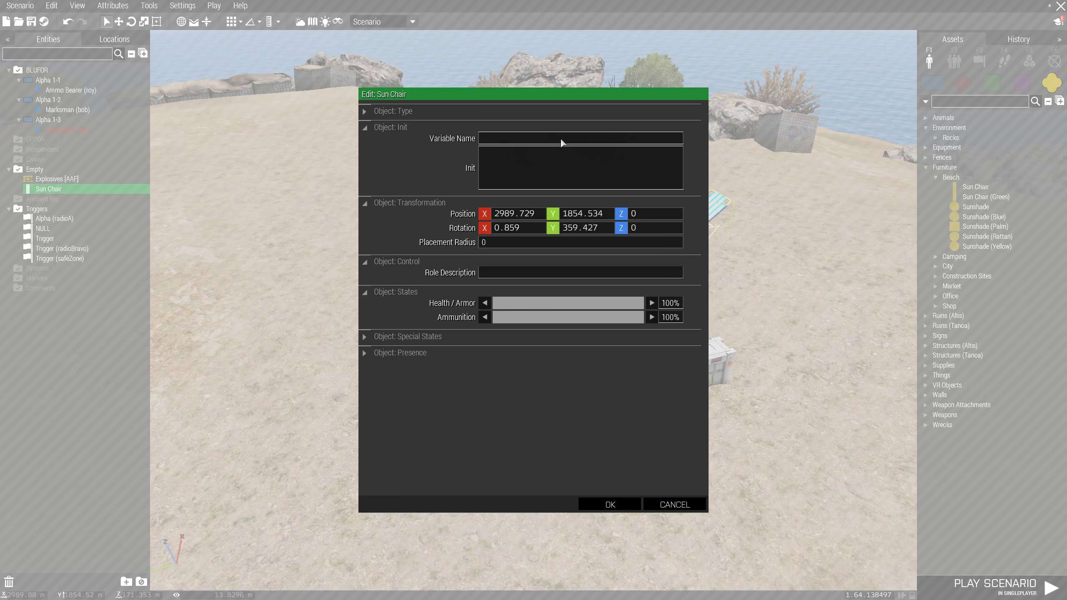
{"action": "type", "text": "banmd"}
{"action": "key", "text": "BackSpace"}
{"action": "key", "text": "BackSpace"}
{"action": "key", "text": "BackSpace"}
{"action": "type", "text": "nd"}
{"action": "left_click", "coordinate": [594, 506]}
Step: Play the scenario and plant an Explosive Charge from the crate beside the sun chair
{"action": "key", "text": "Return"}
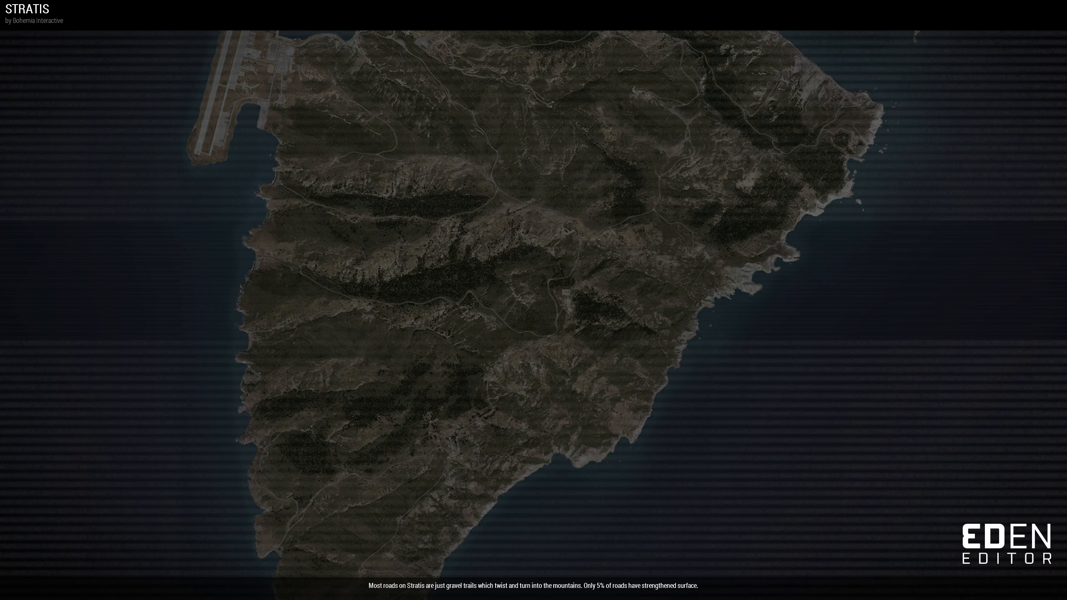
{"action": "key", "text": "w"}
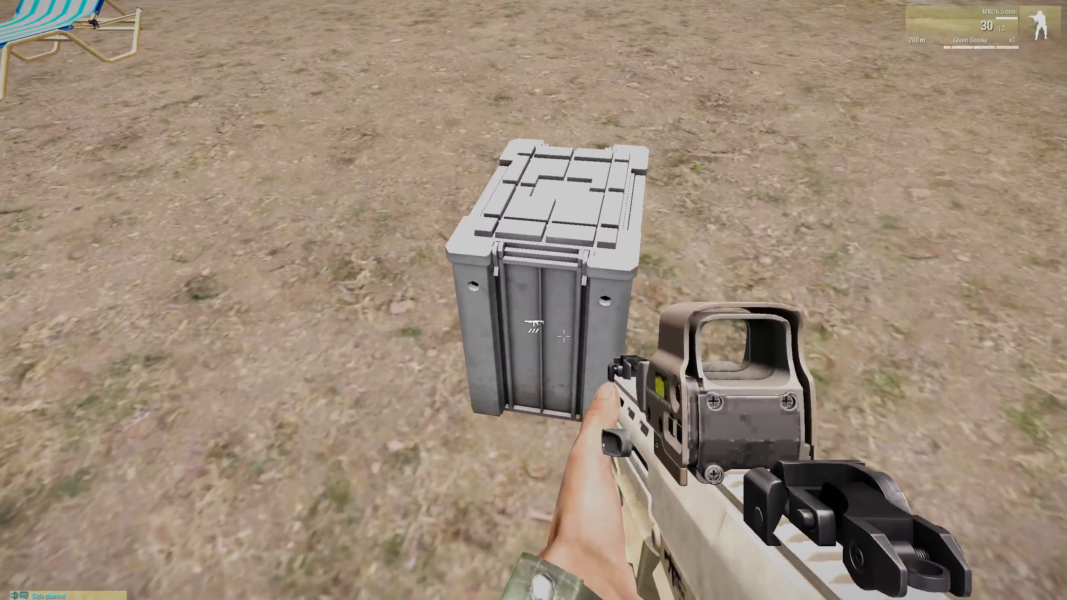
{"action": "key", "text": "i"}
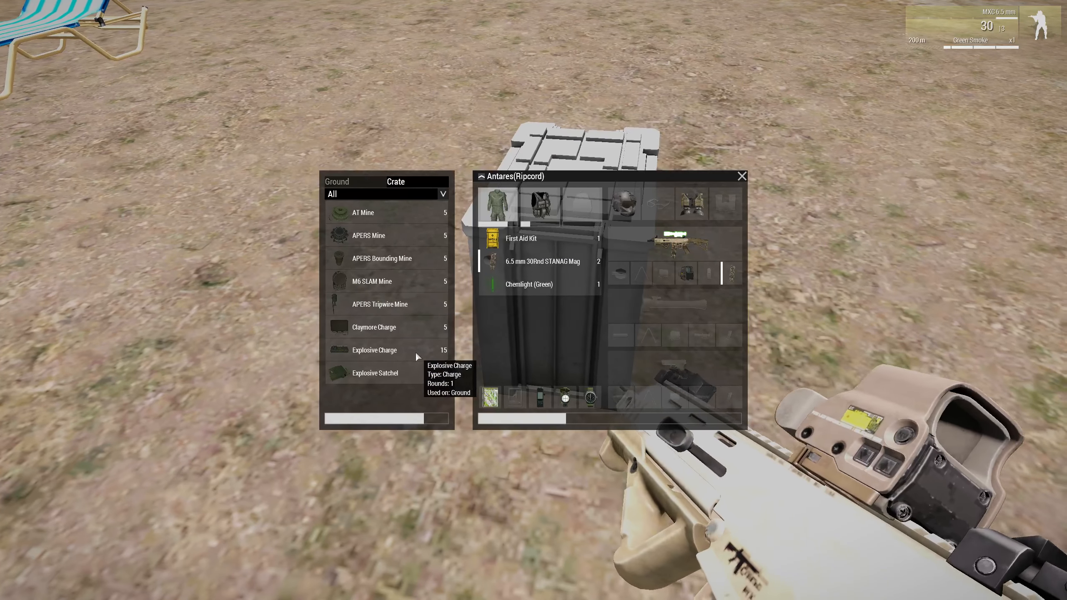
{"action": "key", "text": "i"}
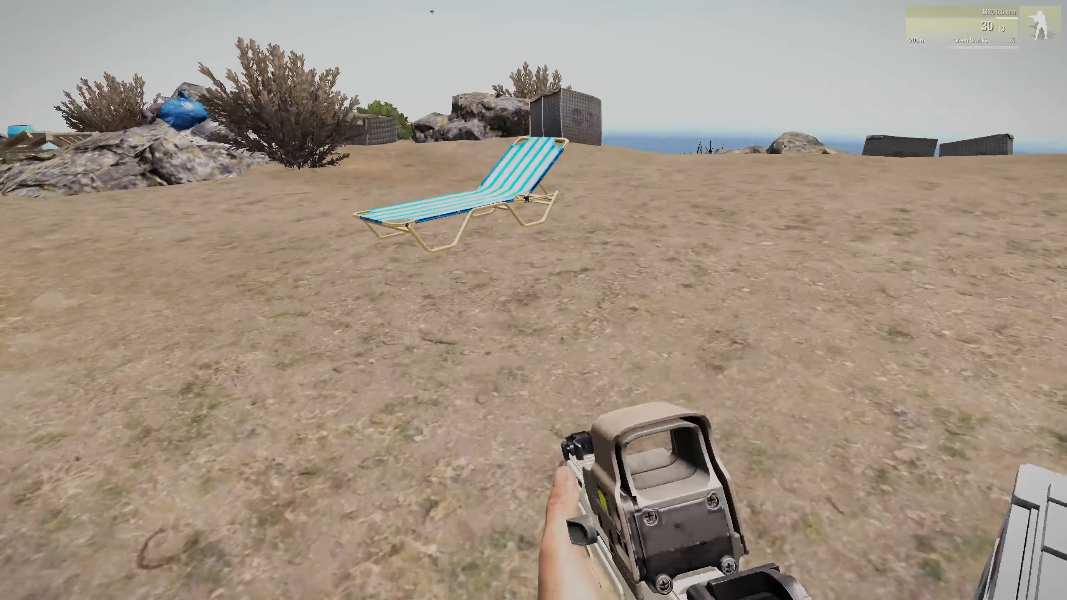
{"action": "key", "text": "w"}
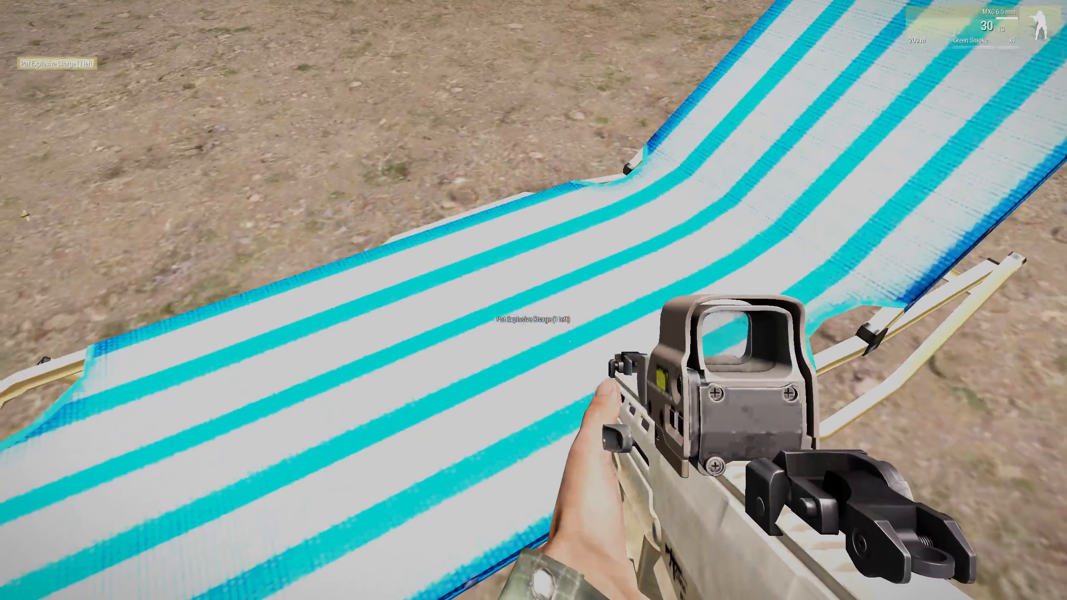
{"action": "key", "text": "space"}
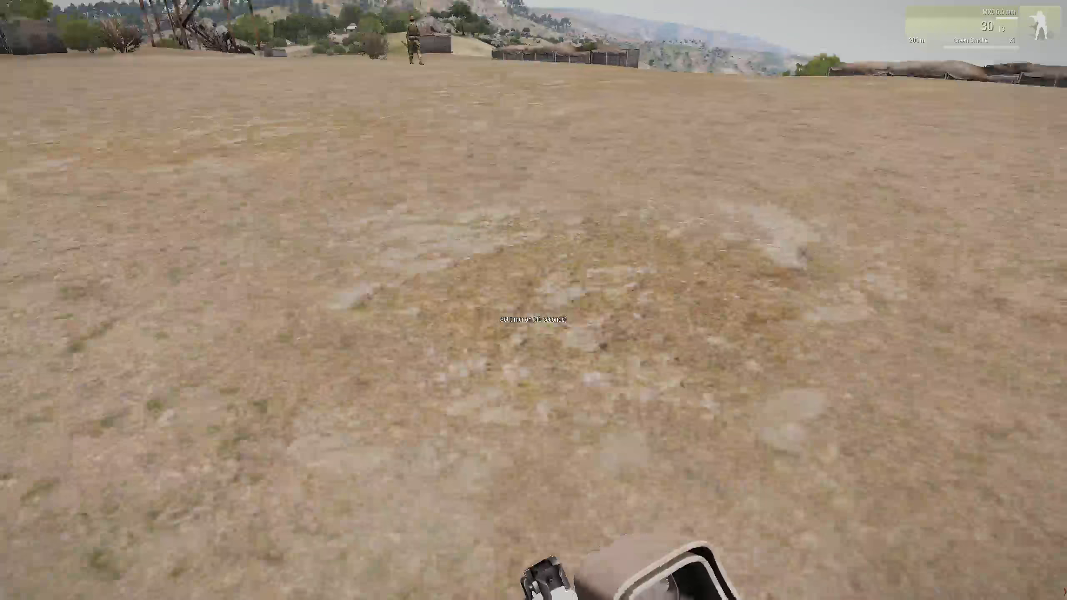
Step: Run clear of the sun chair, send the Alpha radio command and touch off the bomb
{"action": "key", "text": "w"}
{"action": "key", "text": "0"}
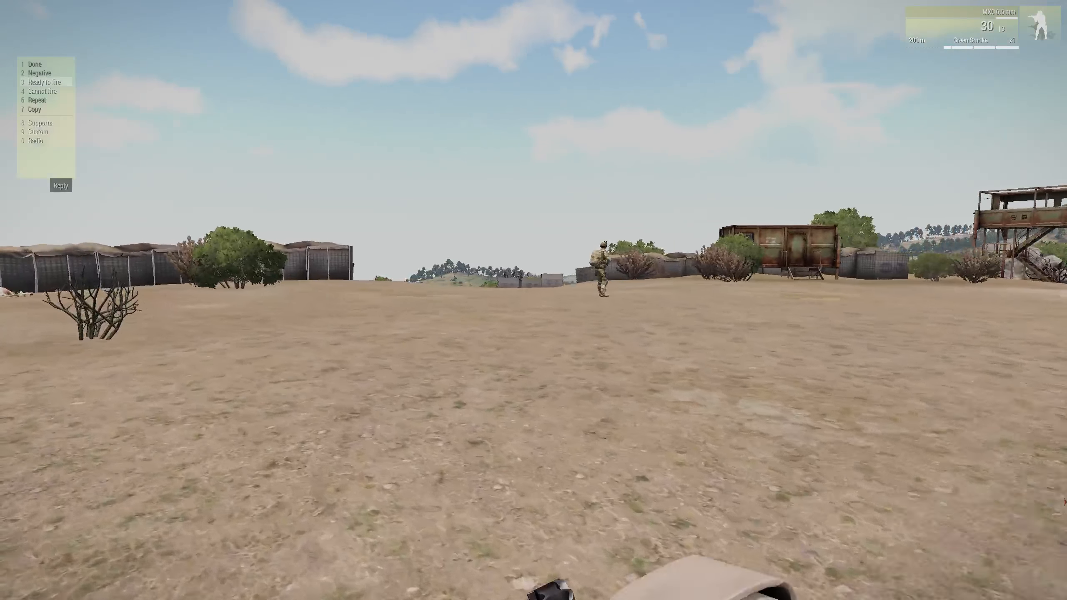
{"action": "key", "text": "w"}
{"action": "key", "text": "0"}
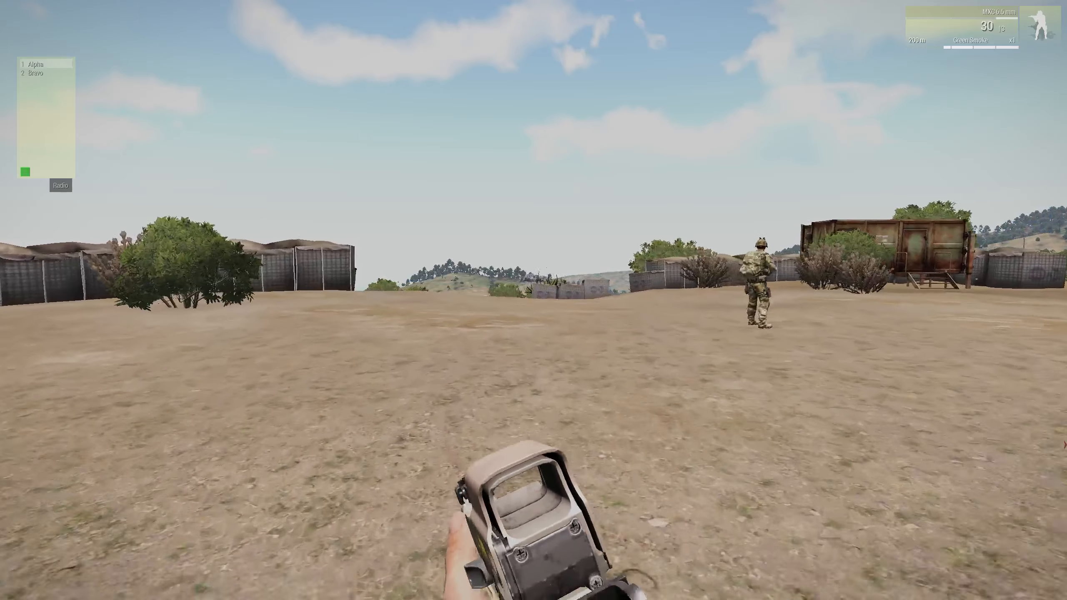
{"action": "key", "text": "1"}
{"action": "scroll", "coordinate": [533, 300], "scroll_direction": "down", "scroll_amount": 1}
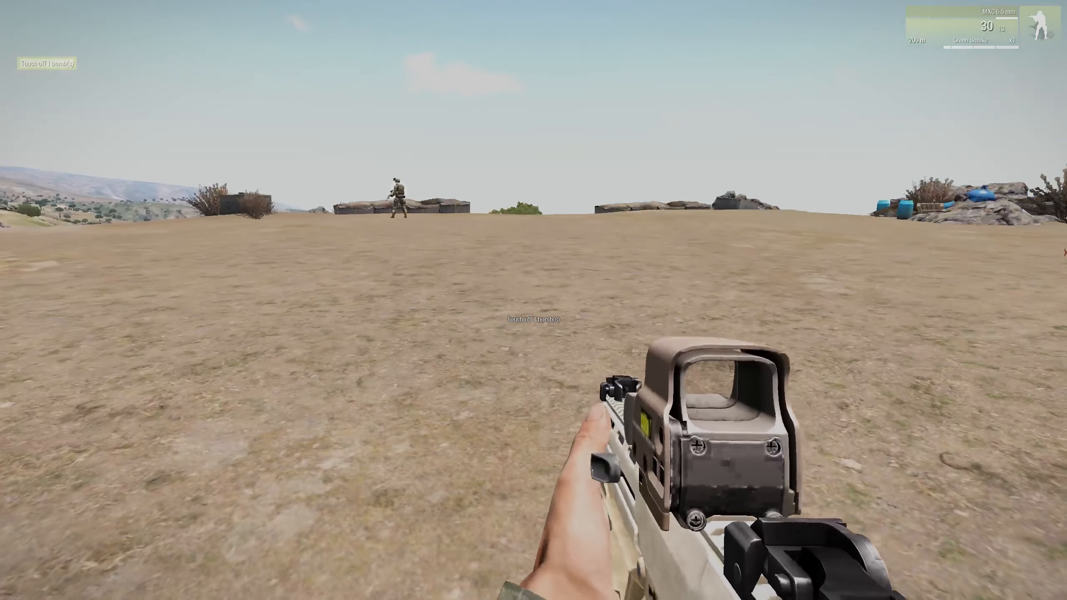
{"action": "middle_click", "coordinate": [533, 300]}
Step: Run back to the blast site, inspect the sun chair while firing one round, and return to the editor
{"action": "key", "text": "shift+w"}
{"action": "key", "text": "shift+w"}
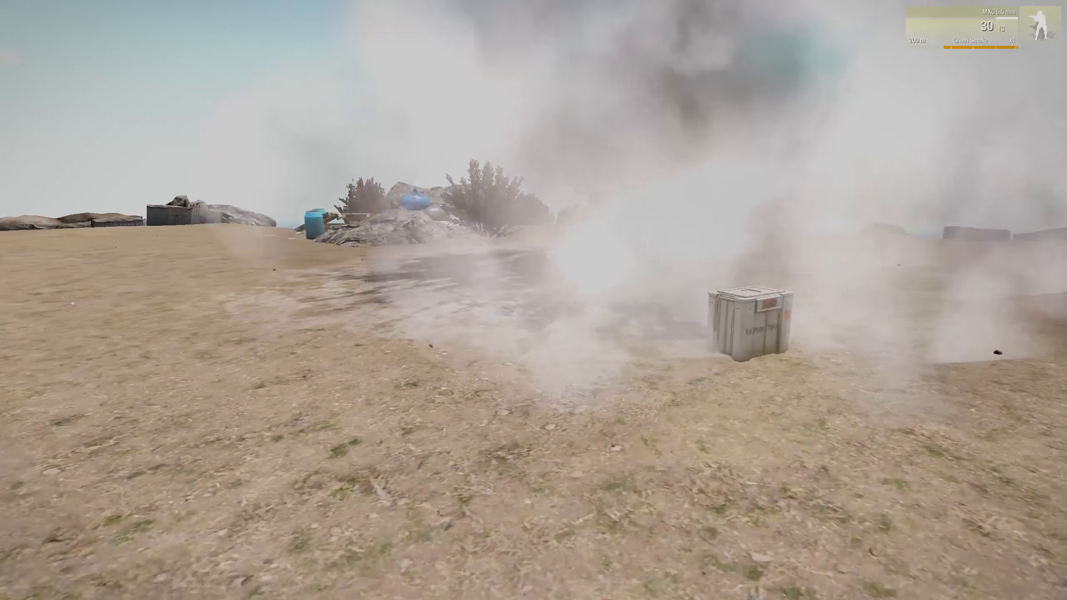
{"action": "key", "text": "shift+w"}
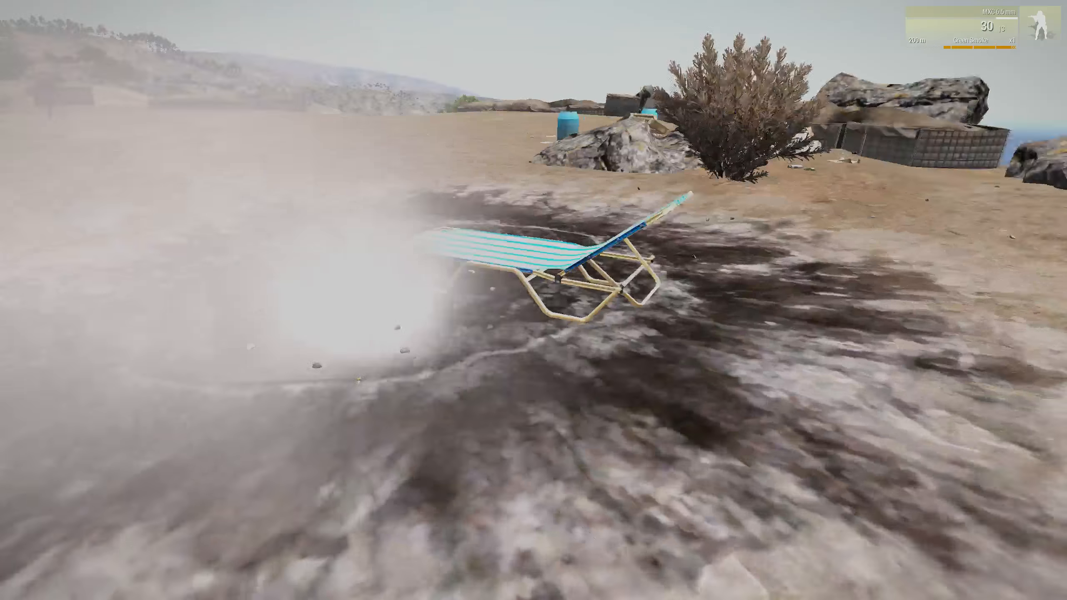
{"action": "key", "text": "shift+w"}
{"action": "left_click", "coordinate": [533, 300]}
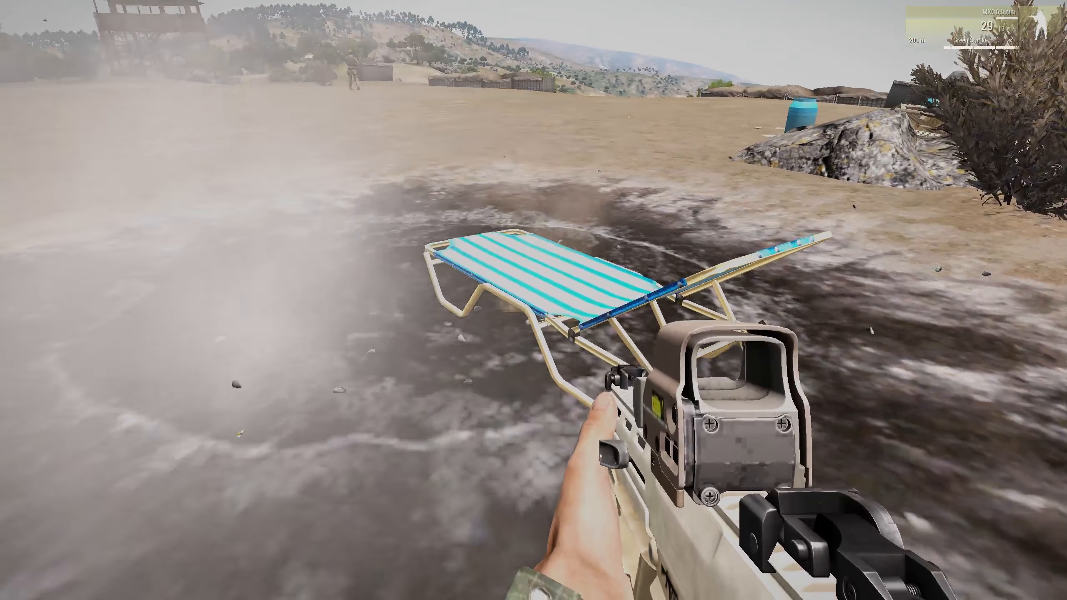
{"action": "key", "text": "a"}
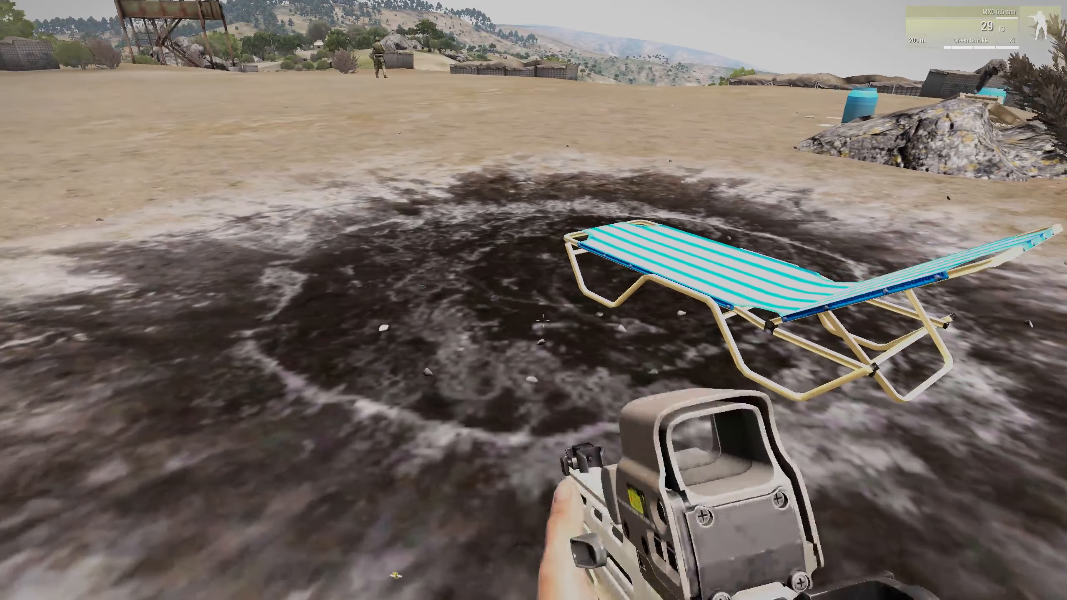
{"action": "key", "text": "Escape"}
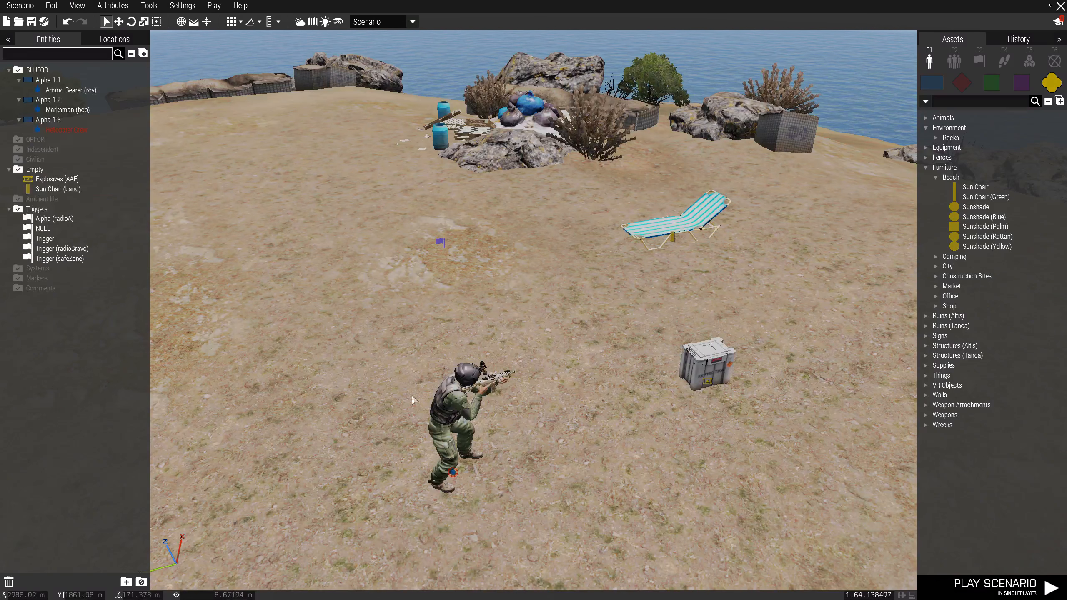
Step: Delete the sun chair and look through the City, Construction Sites and Office furniture for a replacement object
{"action": "key", "text": "Delete"}
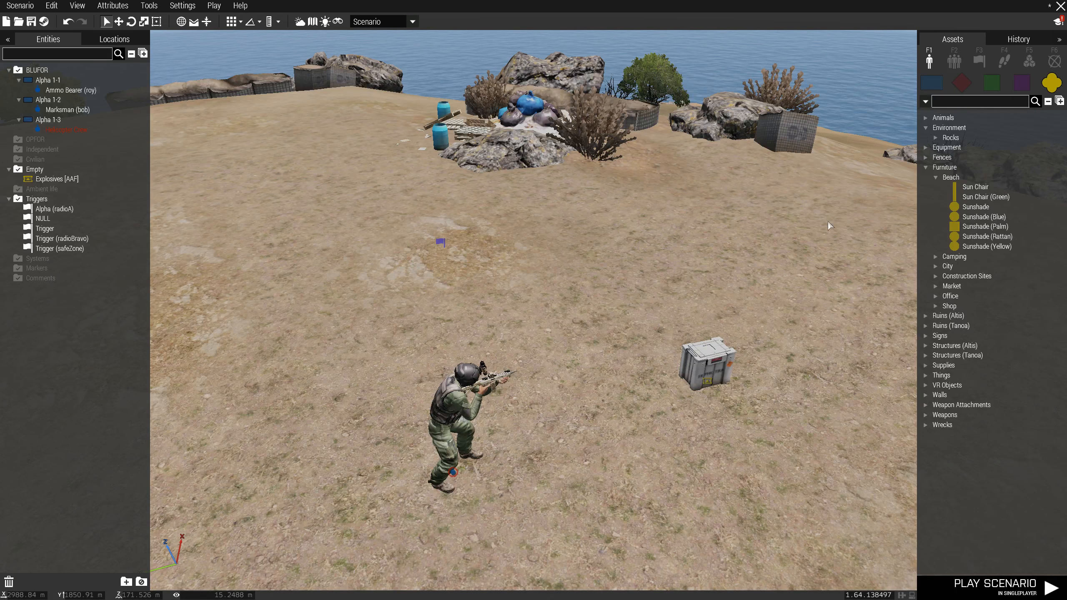
{"action": "left_click", "coordinate": [934, 266]}
{"action": "left_click", "coordinate": [960, 277]}
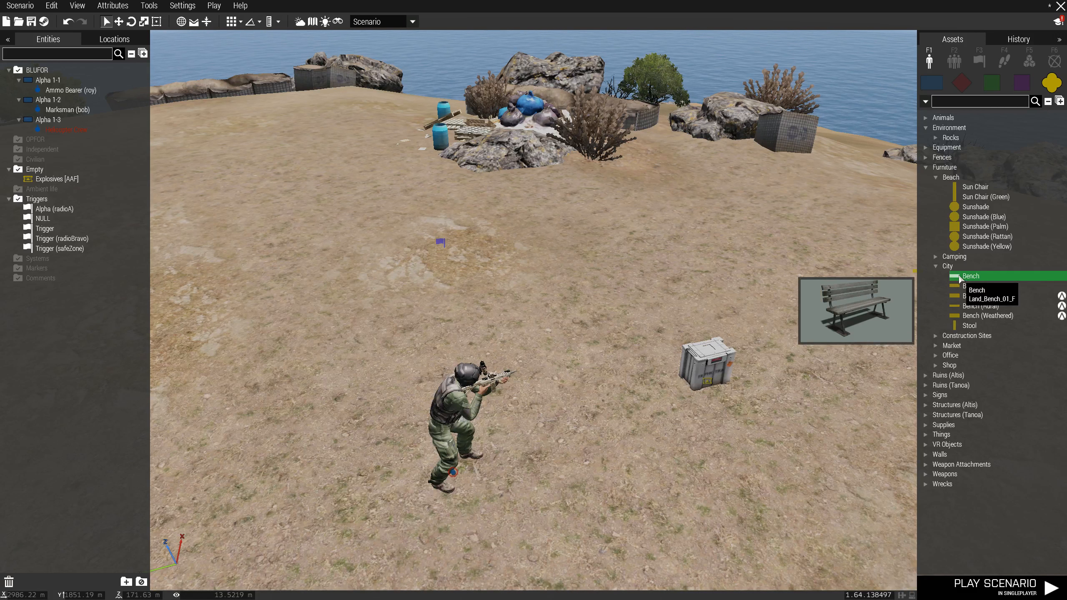
{"action": "left_click", "coordinate": [936, 335]}
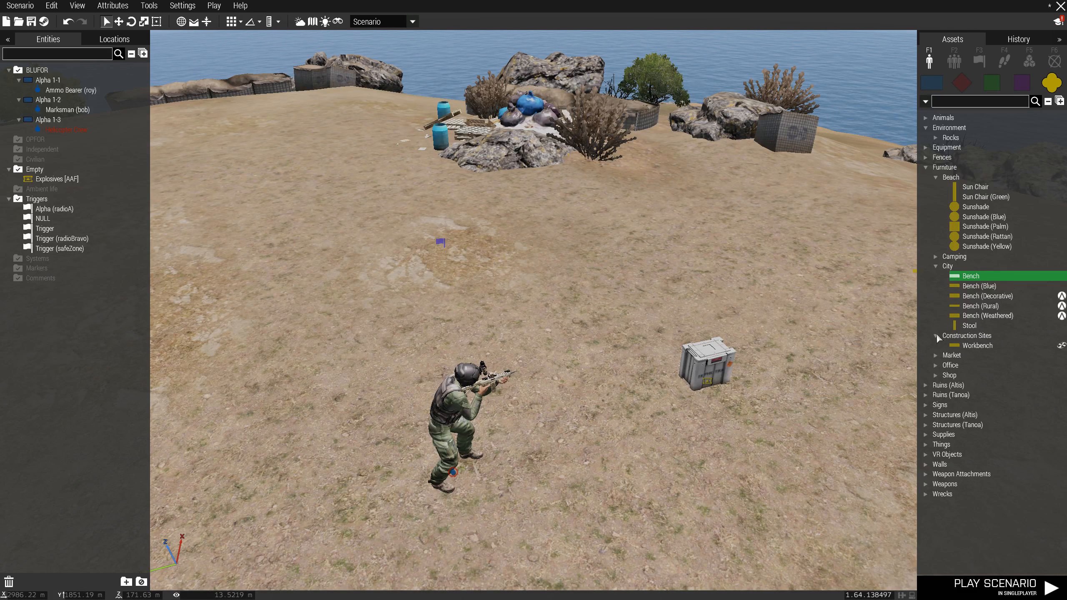
{"action": "left_click", "coordinate": [936, 267]}
{"action": "left_click", "coordinate": [934, 276]}
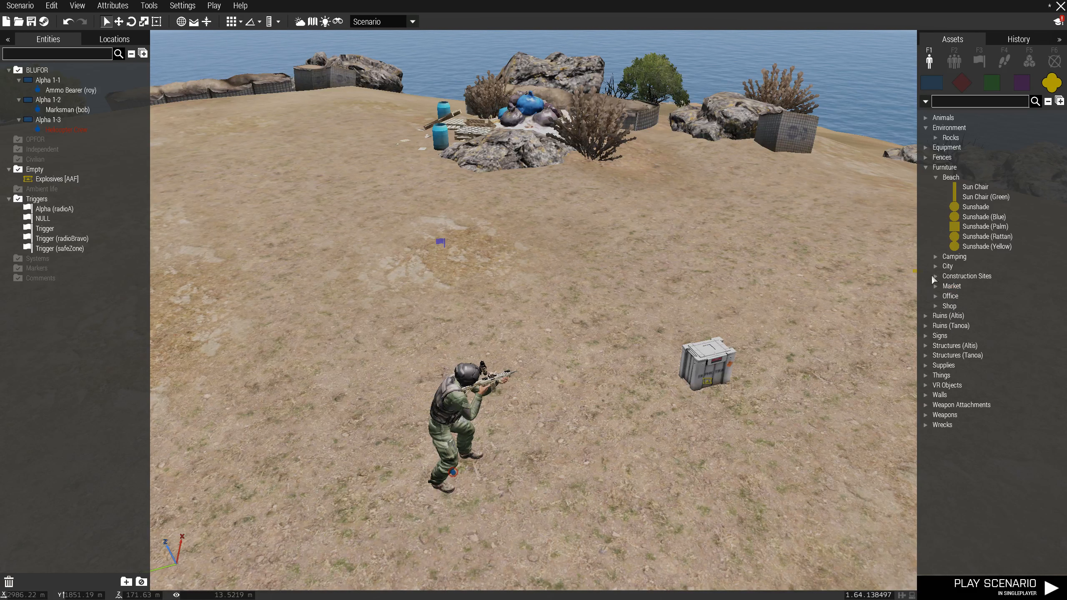
{"action": "left_click", "coordinate": [933, 295]}
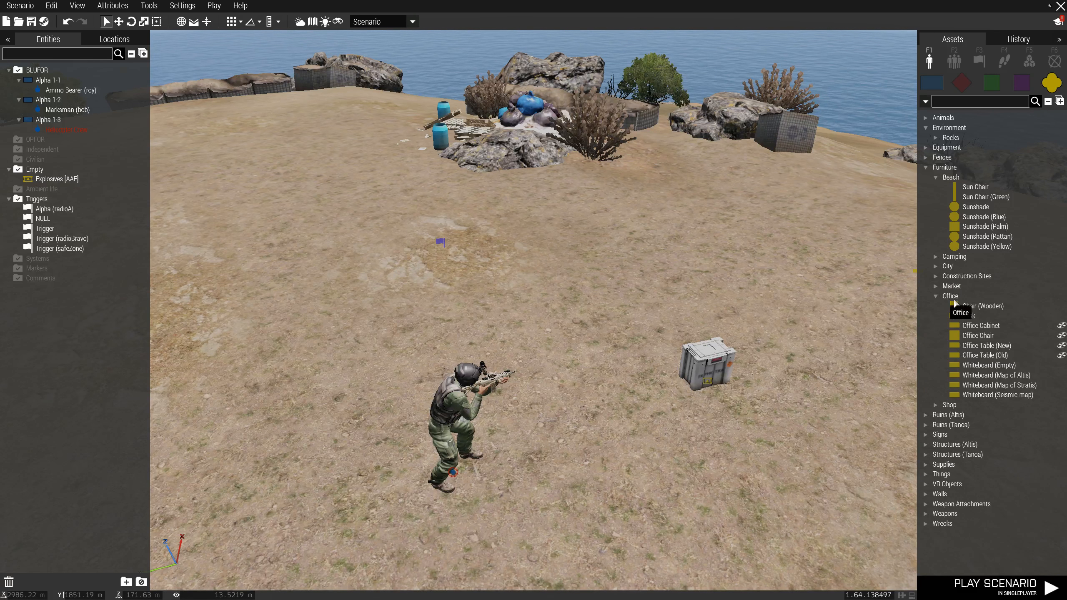
{"action": "left_click", "coordinate": [936, 296]}
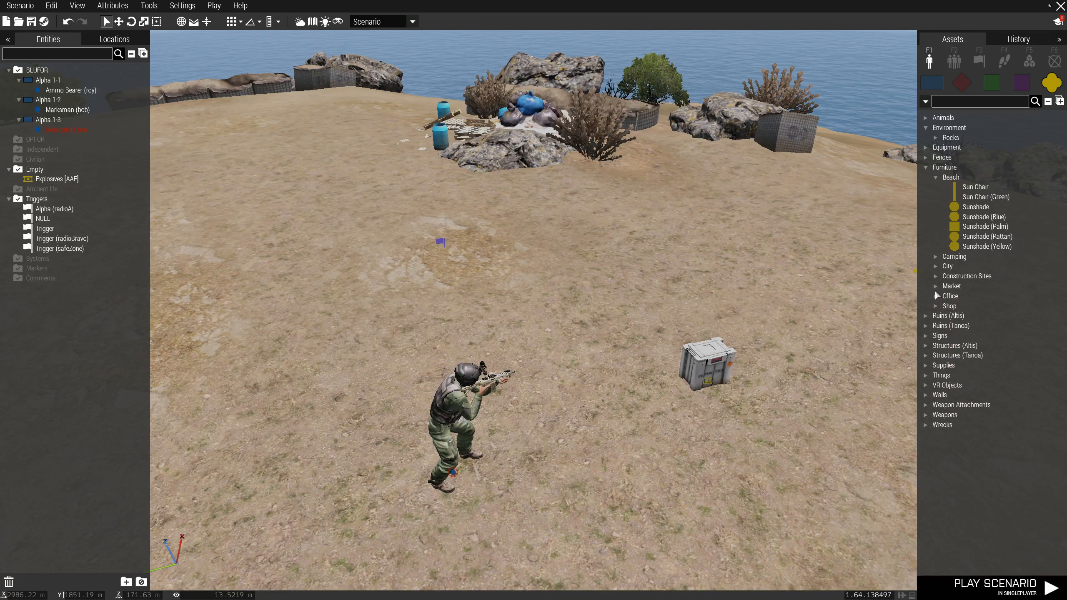
Step: Browse the Military and Camping objects under Things for something destructible
{"action": "left_click", "coordinate": [925, 374]}
{"action": "scroll", "coordinate": [935, 387], "scroll_direction": "down", "scroll_amount": 2}
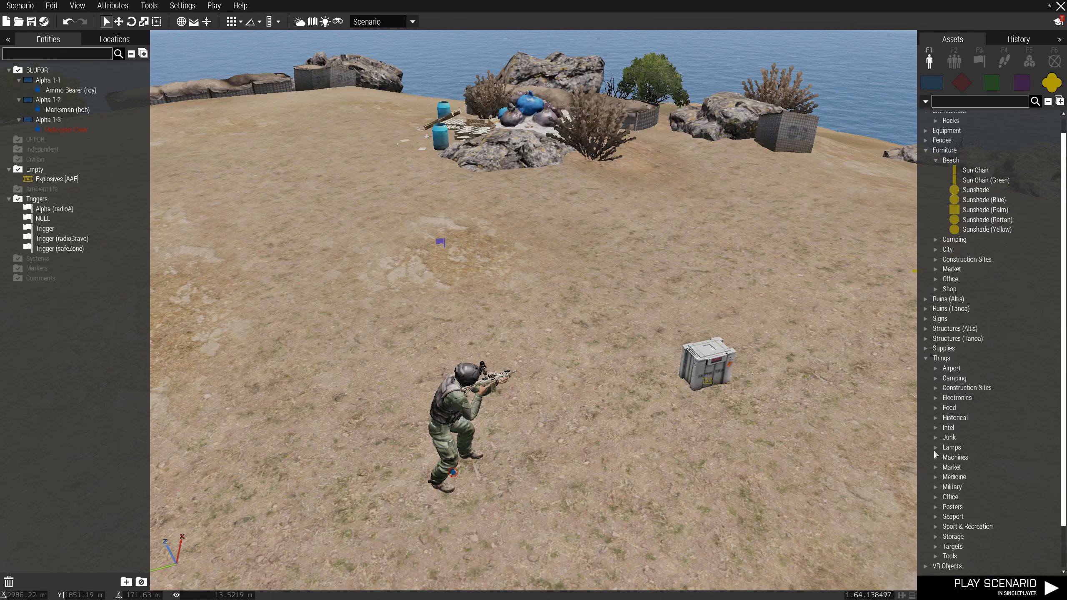
{"action": "left_click", "coordinate": [933, 486]}
{"action": "scroll", "coordinate": [932, 486], "scroll_direction": "down", "scroll_amount": 3}
{"action": "scroll", "coordinate": [942, 455], "scroll_direction": "down", "scroll_amount": 5}
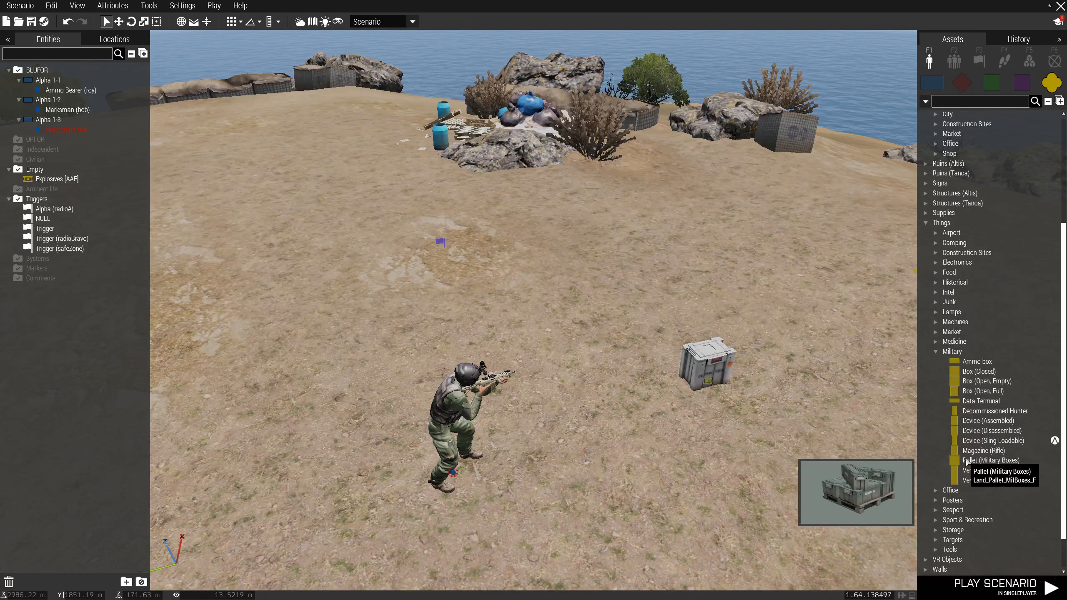
{"action": "left_click", "coordinate": [936, 347]}
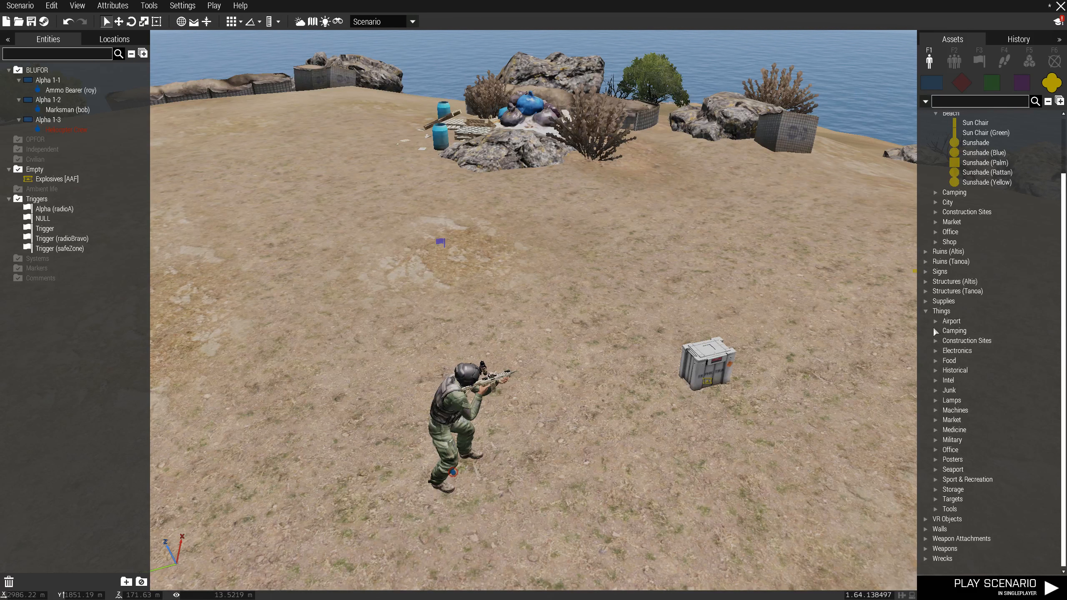
{"action": "left_click", "coordinate": [933, 328]}
{"action": "scroll", "coordinate": [964, 387], "scroll_direction": "down", "scroll_amount": 4}
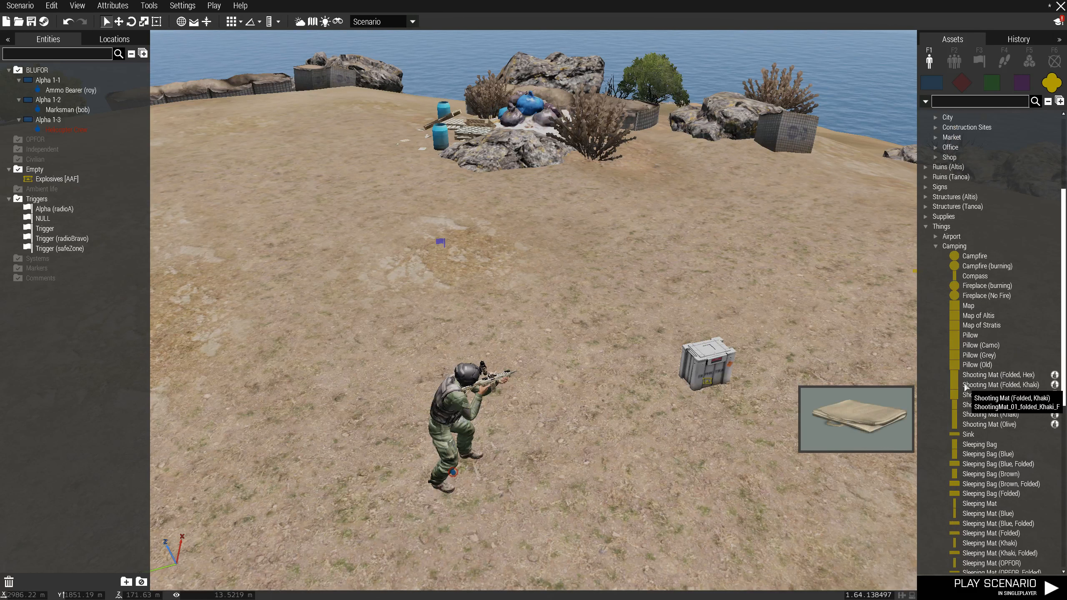
{"action": "scroll", "coordinate": [964, 387], "scroll_direction": "down", "scroll_amount": 15}
{"action": "scroll", "coordinate": [964, 387], "scroll_direction": "down", "scroll_amount": 2}
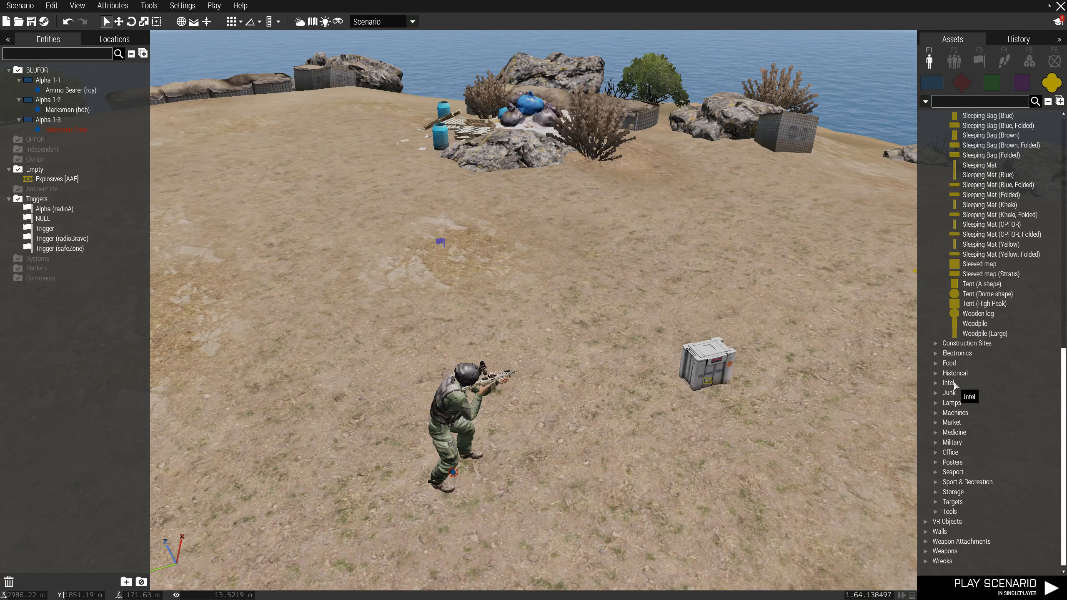
Step: Examine the remaining Things categories, including Targets, Sport & Recreation, Seaport, Office, Medicine and Construction Sites, for a suitable object
{"action": "left_click", "coordinate": [937, 512]}
{"action": "left_click", "coordinate": [936, 511]}
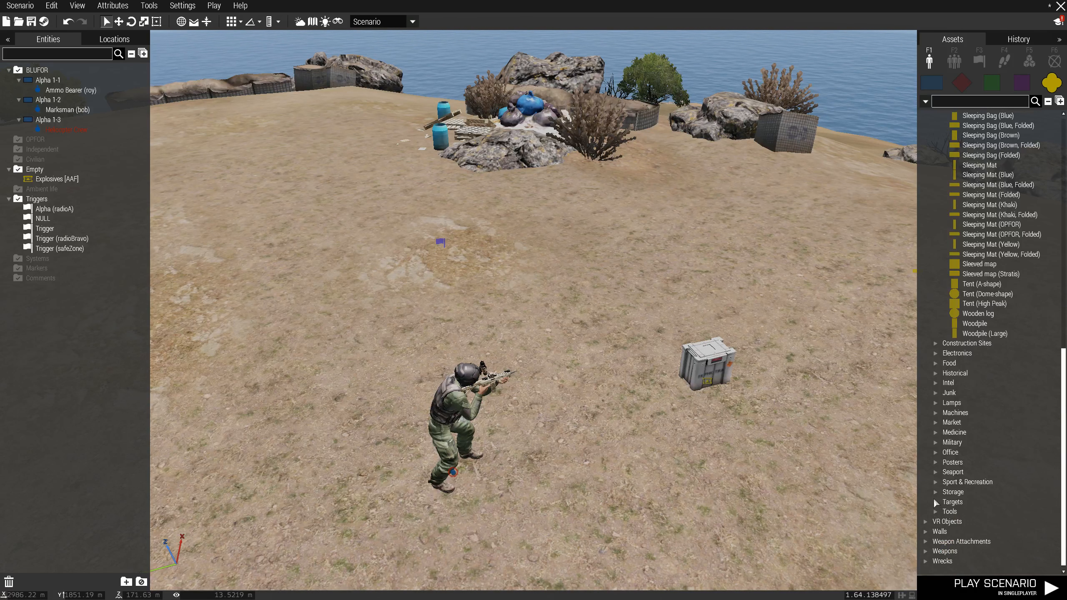
{"action": "left_click", "coordinate": [936, 502]}
{"action": "scroll", "coordinate": [936, 492], "scroll_direction": "down", "scroll_amount": 13}
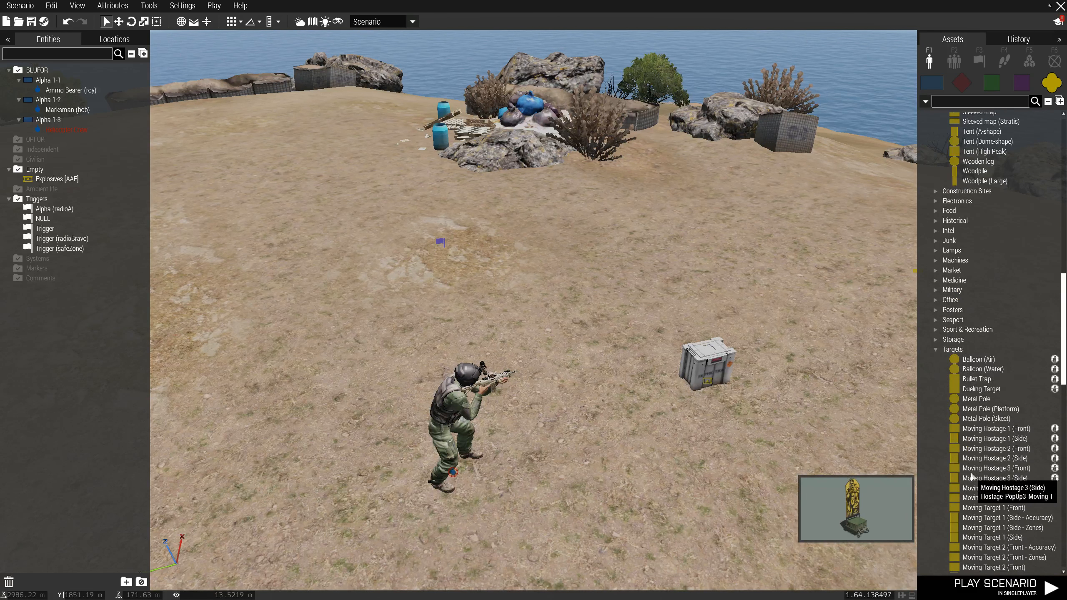
{"action": "scroll", "coordinate": [941, 353], "scroll_direction": "up", "scroll_amount": 3}
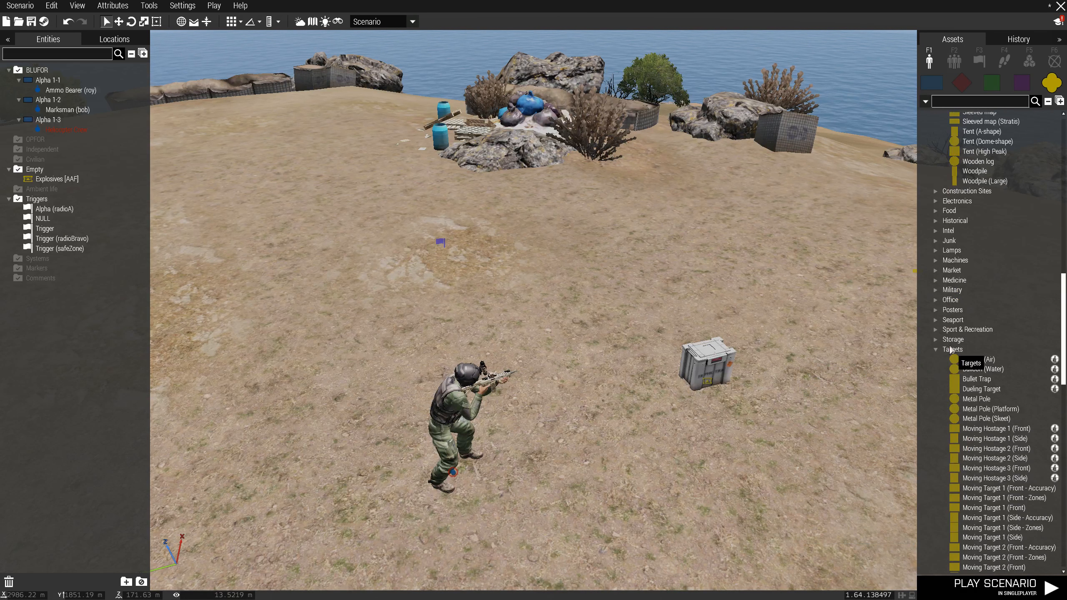
{"action": "left_click", "coordinate": [935, 329]}
{"action": "left_click", "coordinate": [936, 320]}
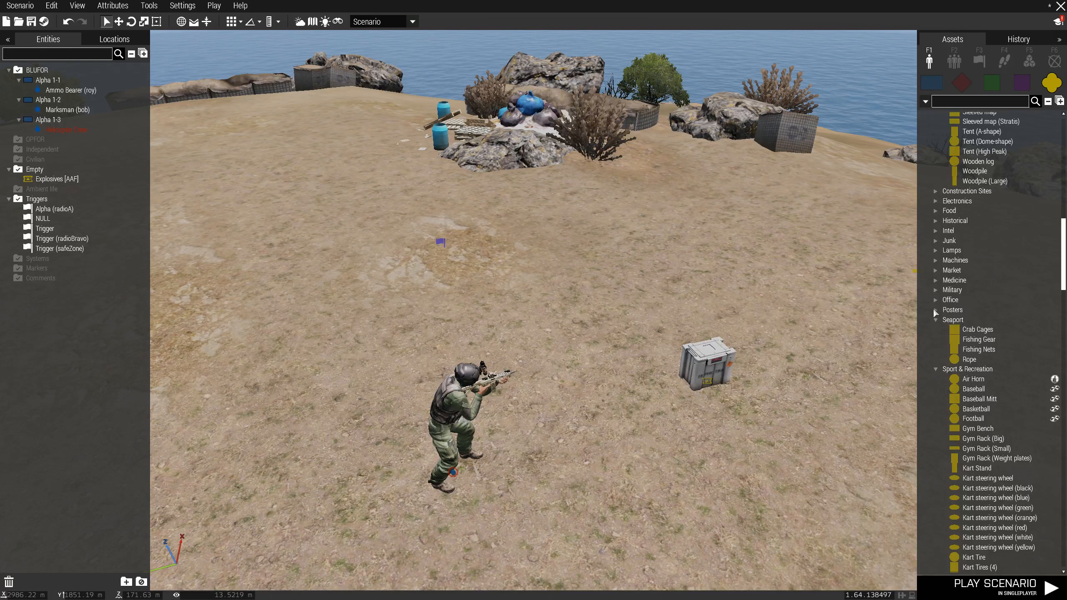
{"action": "left_click", "coordinate": [933, 309]}
{"action": "left_click", "coordinate": [933, 300]}
{"action": "left_click", "coordinate": [933, 289]}
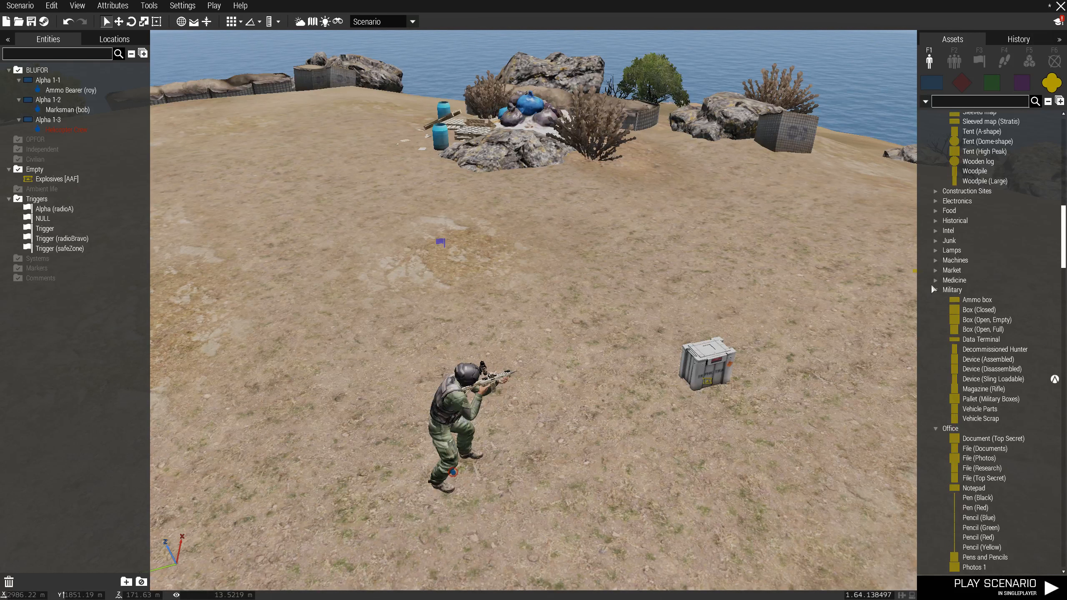
{"action": "left_click", "coordinate": [936, 280]}
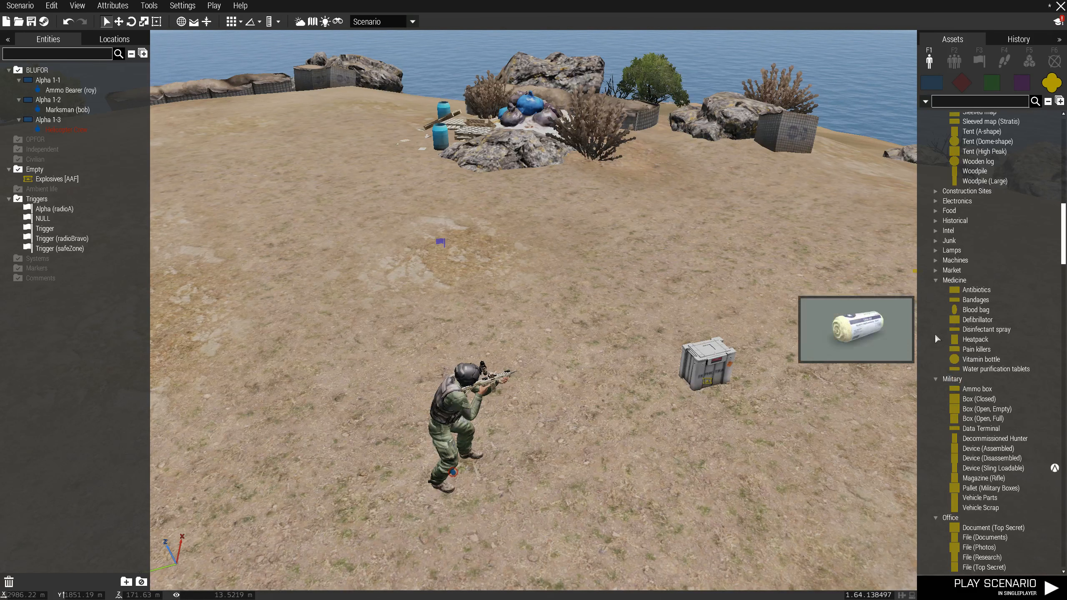
{"action": "scroll", "coordinate": [937, 349], "scroll_direction": "up", "scroll_amount": 5}
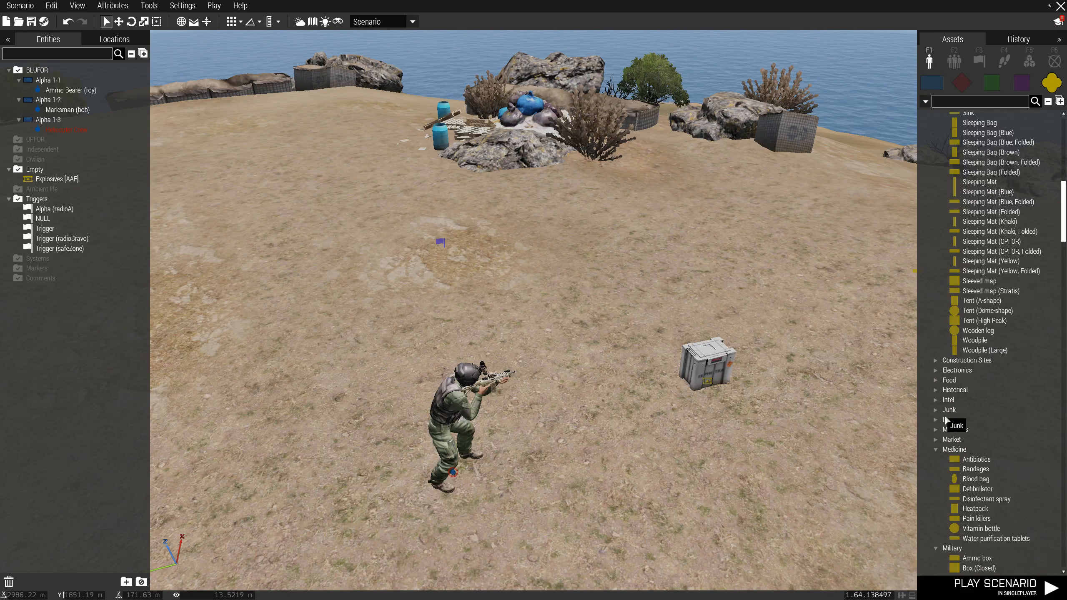
{"action": "left_click", "coordinate": [936, 361]}
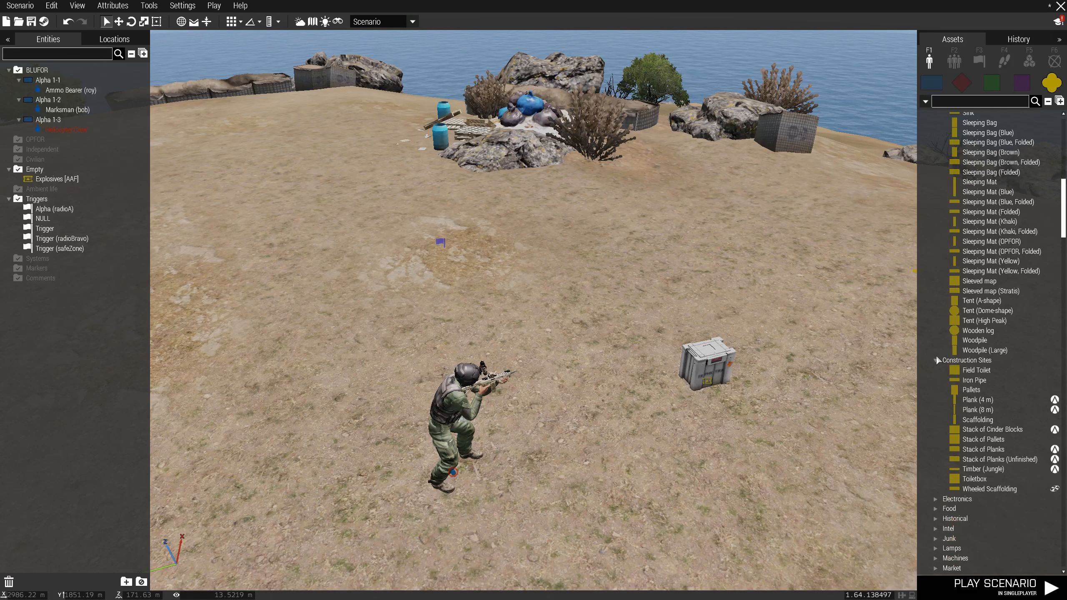
{"action": "scroll", "coordinate": [974, 430], "scroll_direction": "up", "scroll_amount": 12}
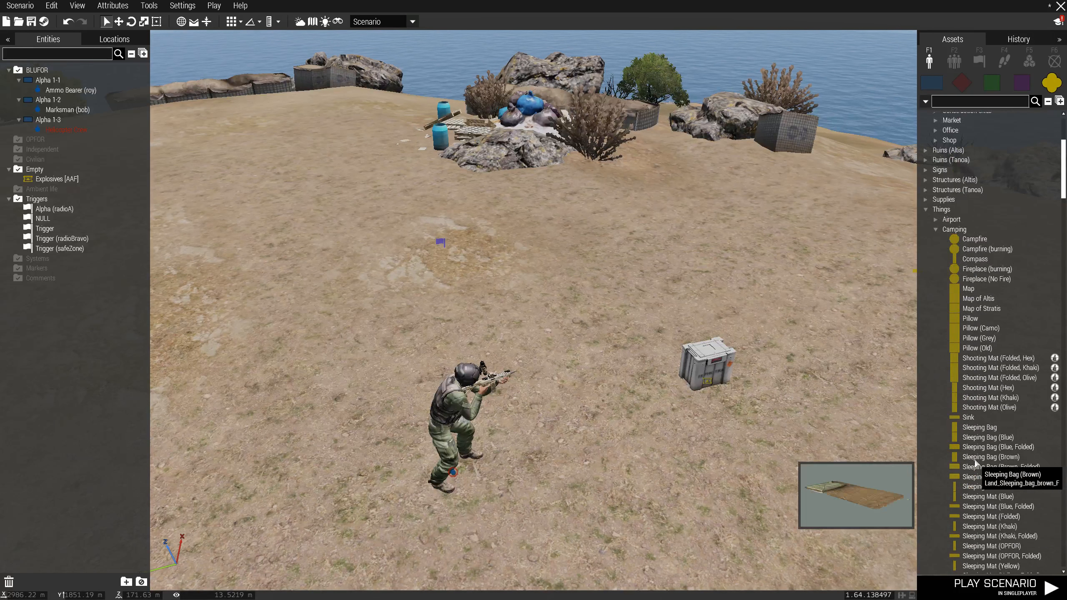
Step: Collapse the Things and Furniture categories and place a Bunker (Small) from the Altis military structures on open ground near the soldier
{"action": "left_click", "coordinate": [928, 294]}
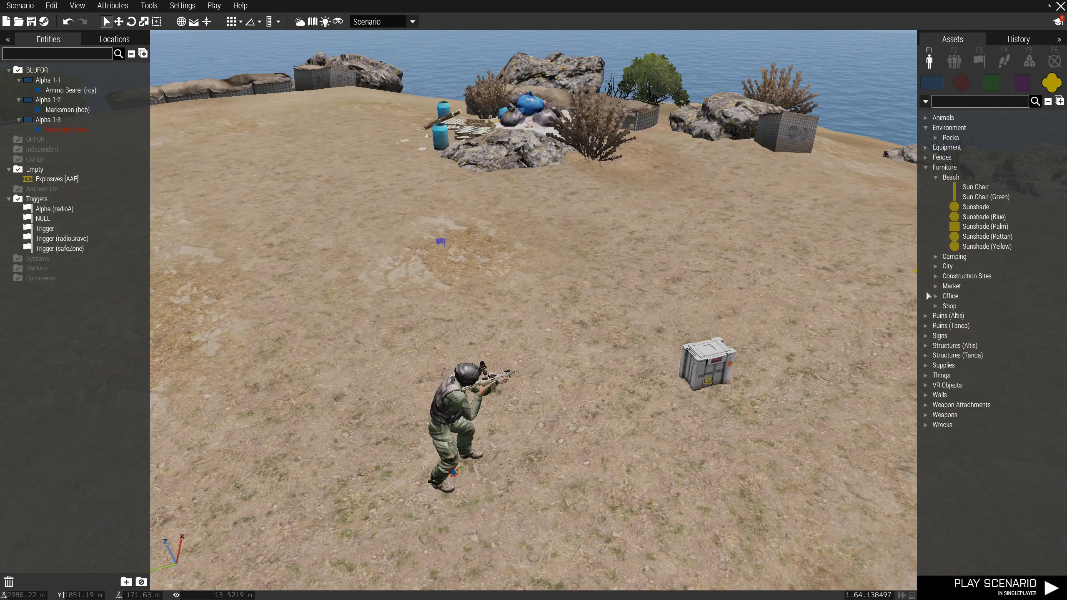
{"action": "left_click", "coordinate": [937, 178]}
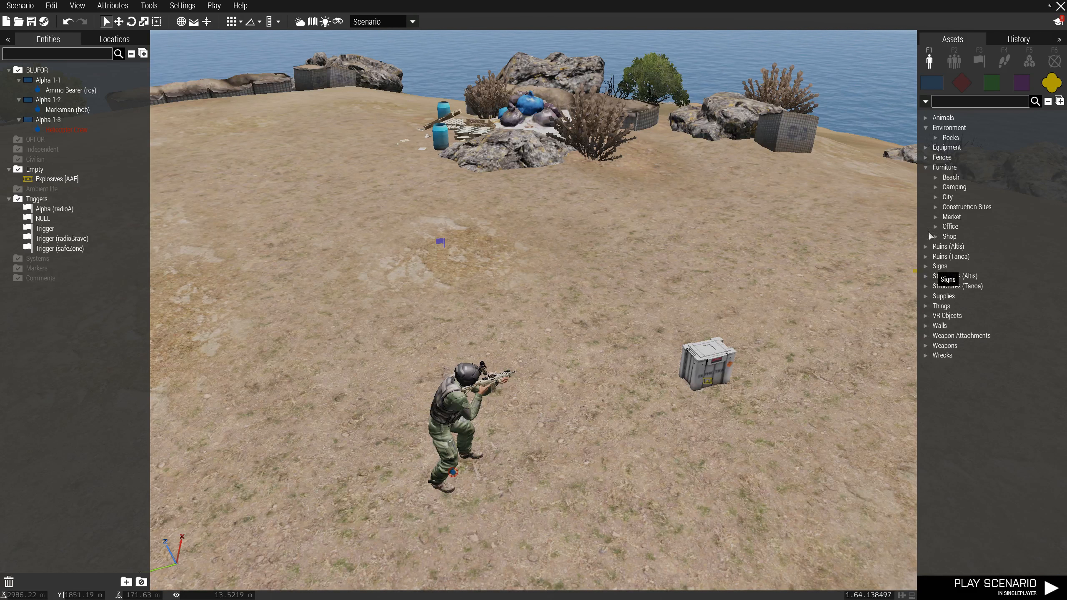
{"action": "left_click", "coordinate": [926, 167]}
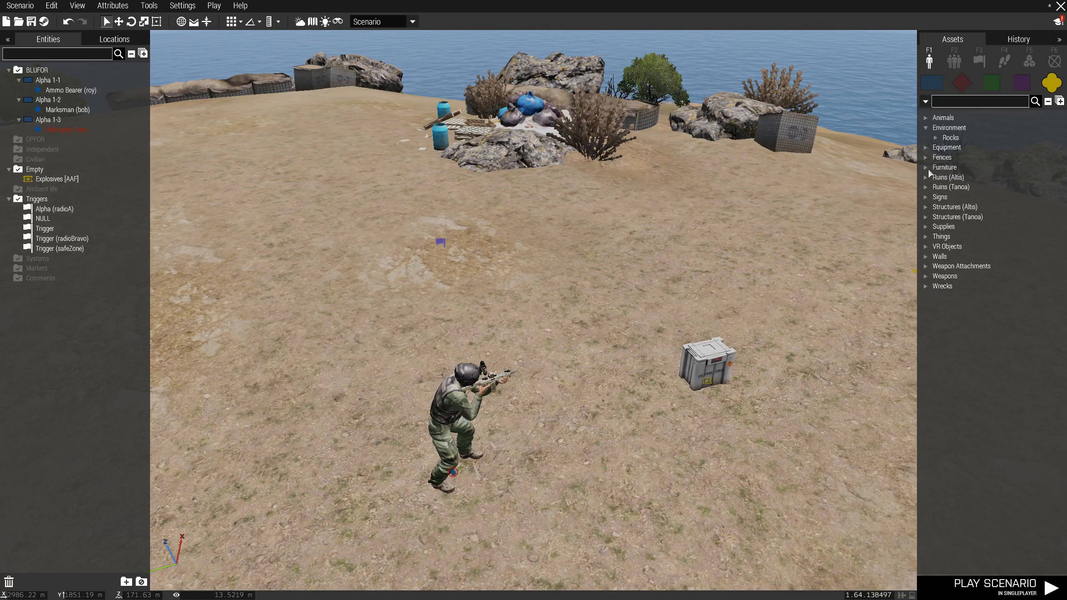
{"action": "left_click", "coordinate": [927, 206]}
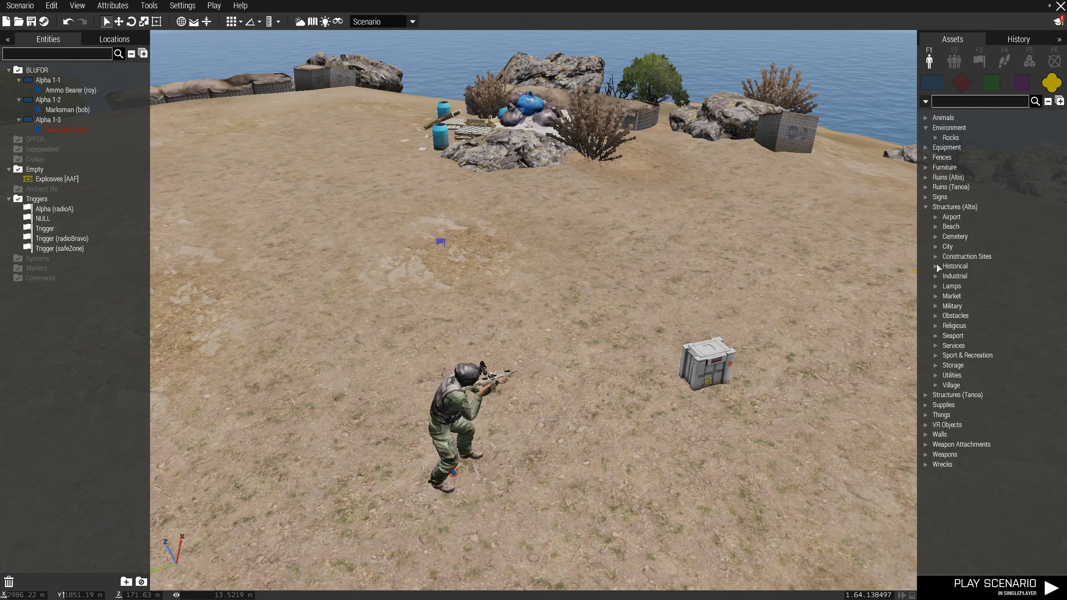
{"action": "left_click", "coordinate": [934, 305]}
{"action": "scroll", "coordinate": [975, 338], "scroll_direction": "down", "scroll_amount": 3}
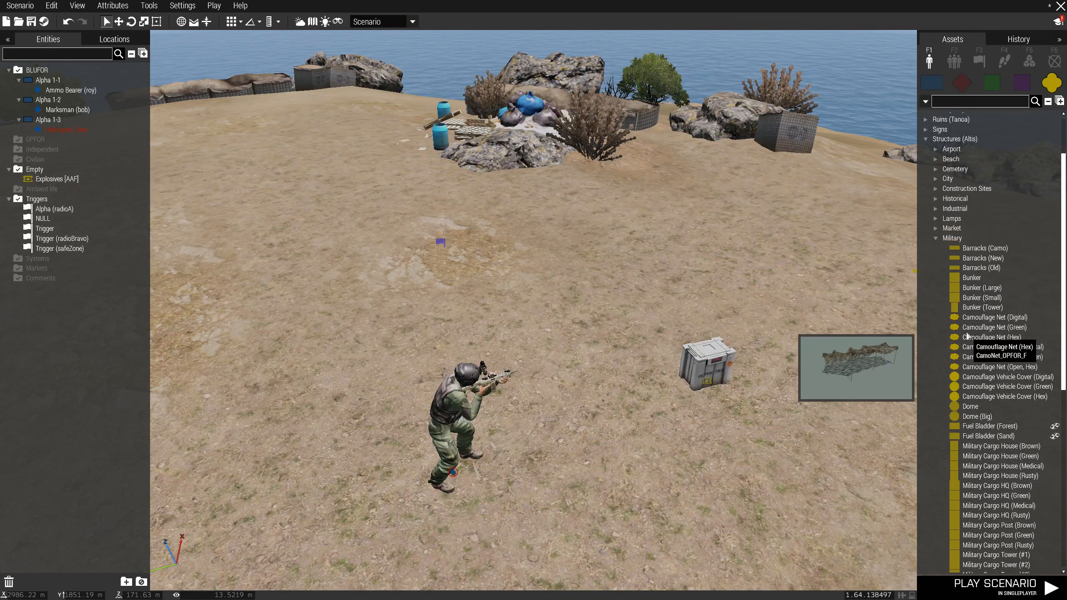
{"action": "left_click", "coordinate": [970, 296]}
{"action": "key", "text": "a"}
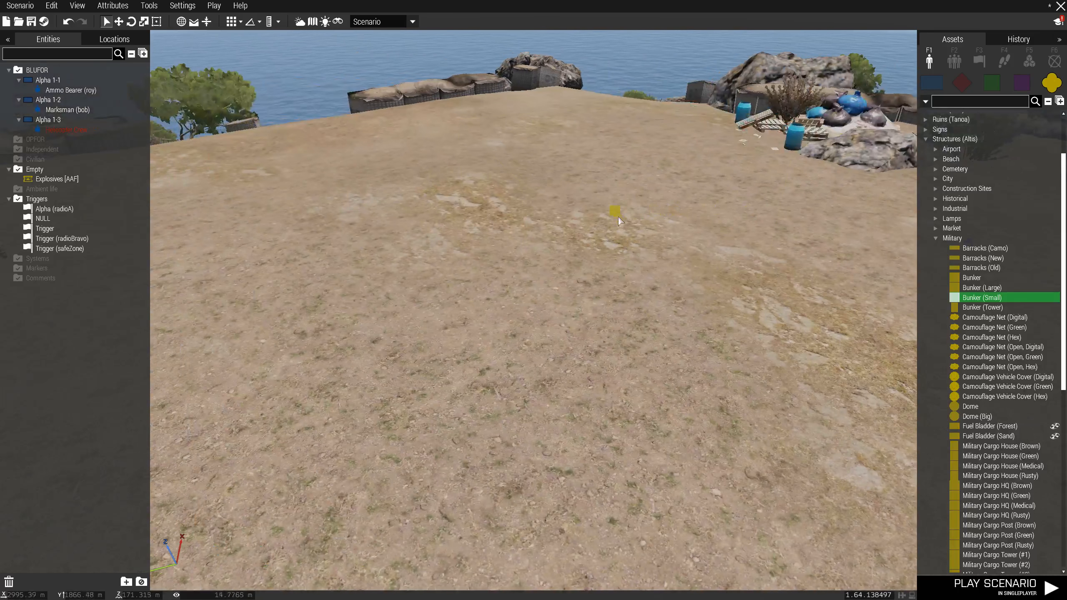
{"action": "left_click", "coordinate": [605, 212]}
{"action": "key", "text": "d"}
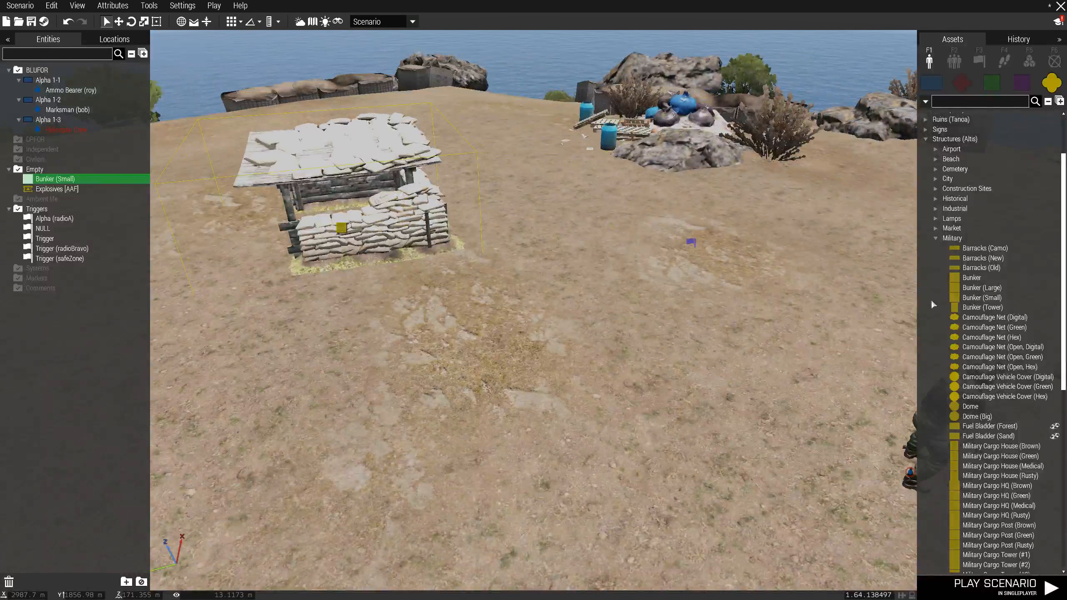
Step: Examine the Military structures of Altis and Tanoa for another object that can be destroyed
{"action": "scroll", "coordinate": [966, 328], "scroll_direction": "down", "scroll_amount": 3}
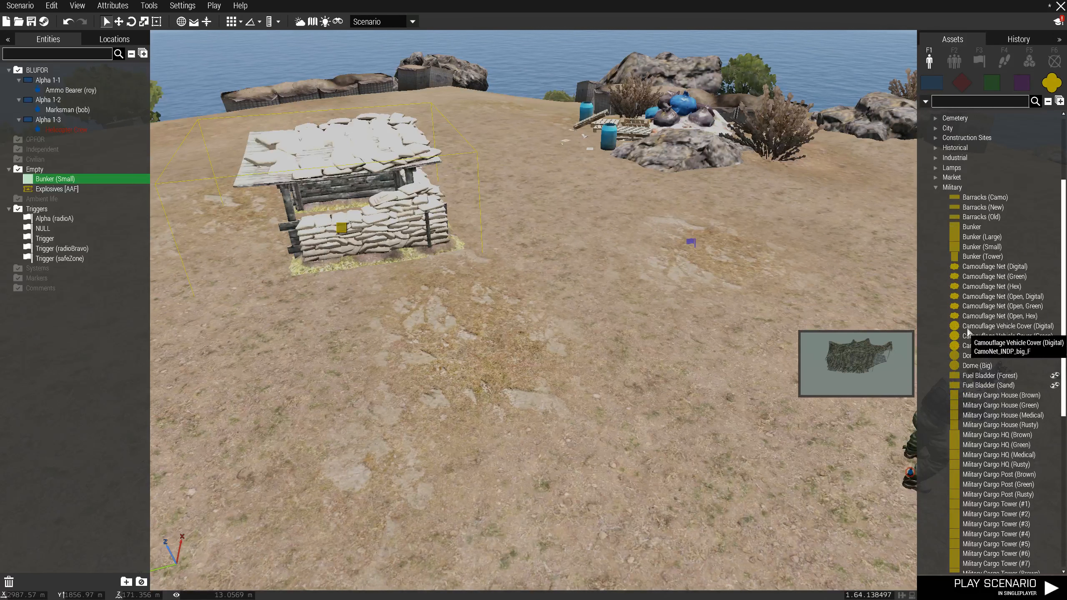
{"action": "scroll", "coordinate": [966, 336], "scroll_direction": "down", "scroll_amount": 10}
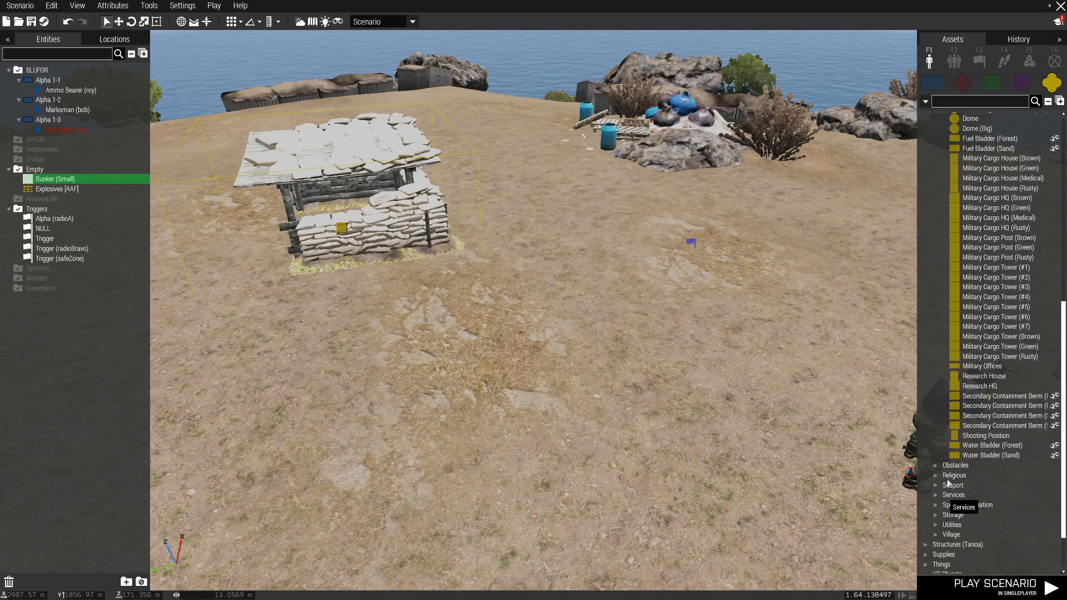
{"action": "scroll", "coordinate": [951, 470], "scroll_direction": "up", "scroll_amount": 12}
{"action": "left_click", "coordinate": [935, 254]}
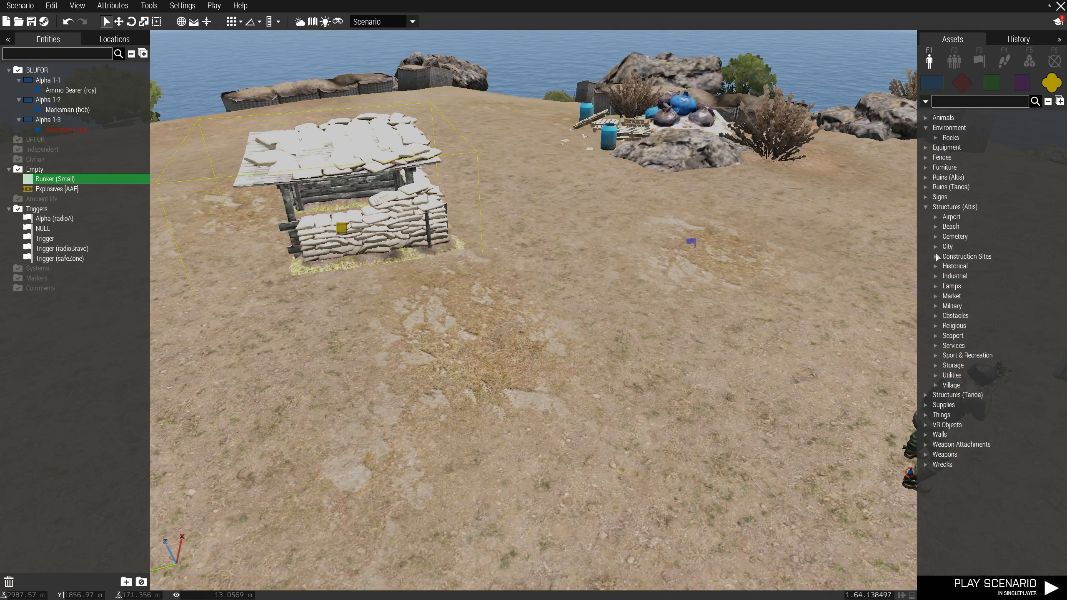
{"action": "left_click", "coordinate": [926, 207]}
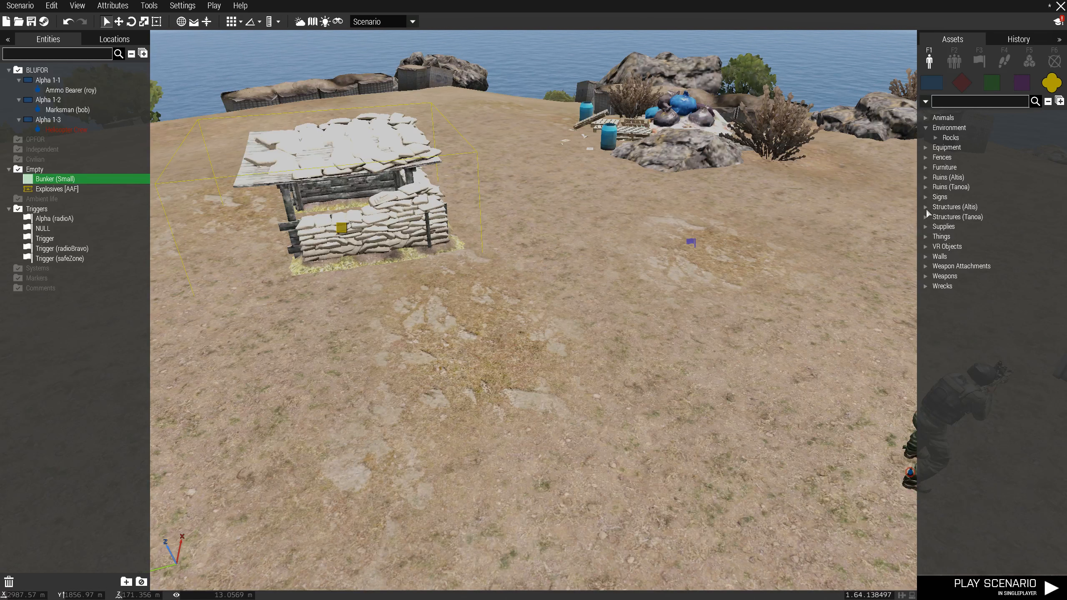
{"action": "left_click", "coordinate": [926, 214]}
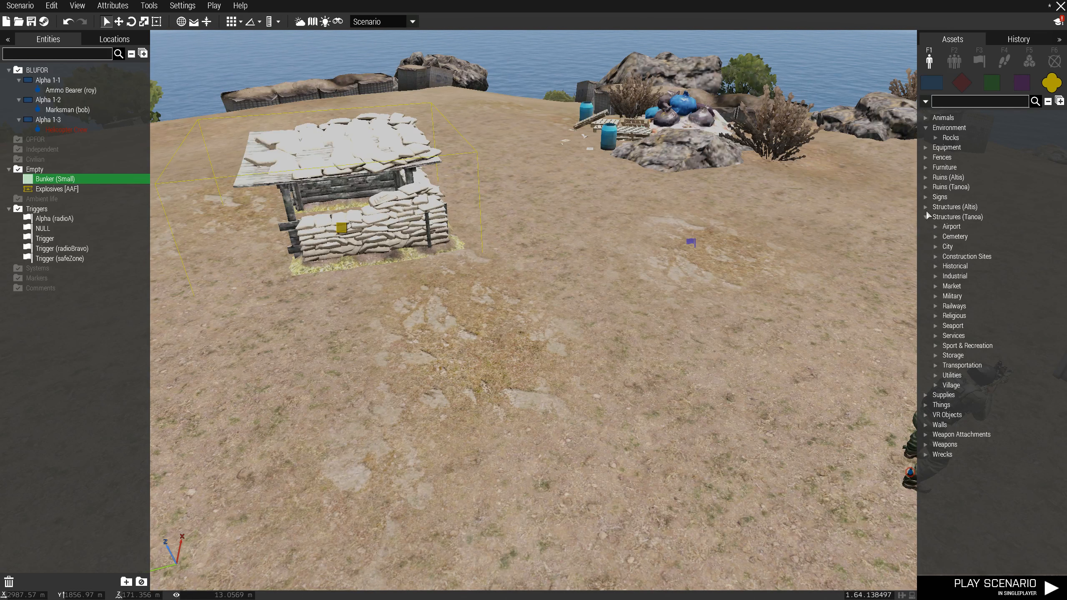
{"action": "left_click", "coordinate": [931, 296]}
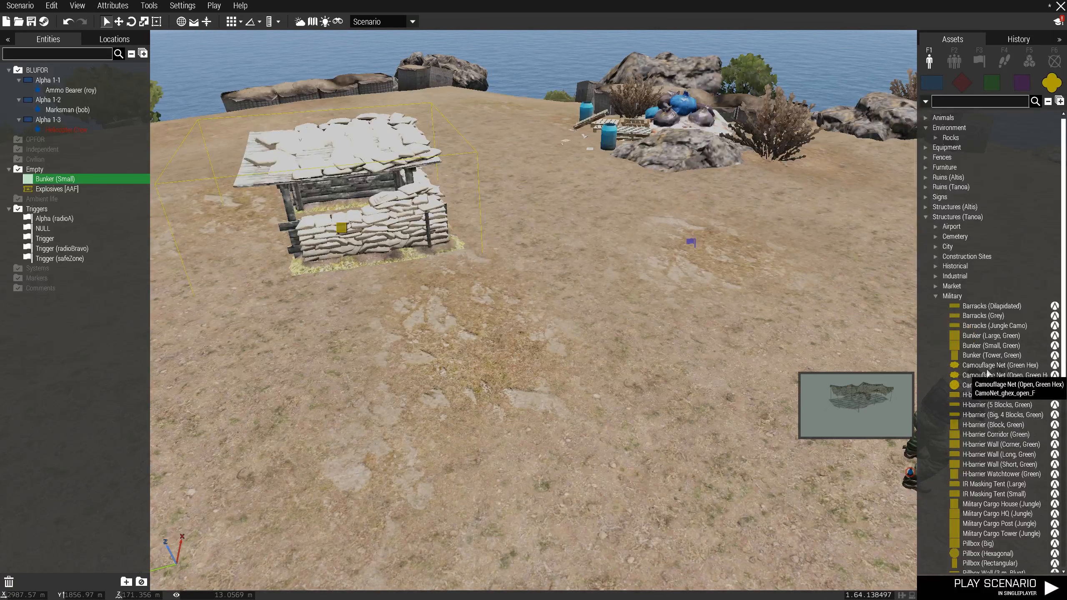
{"action": "scroll", "coordinate": [988, 373], "scroll_direction": "down", "scroll_amount": 3}
{"action": "scroll", "coordinate": [988, 373], "scroll_direction": "down", "scroll_amount": 3}
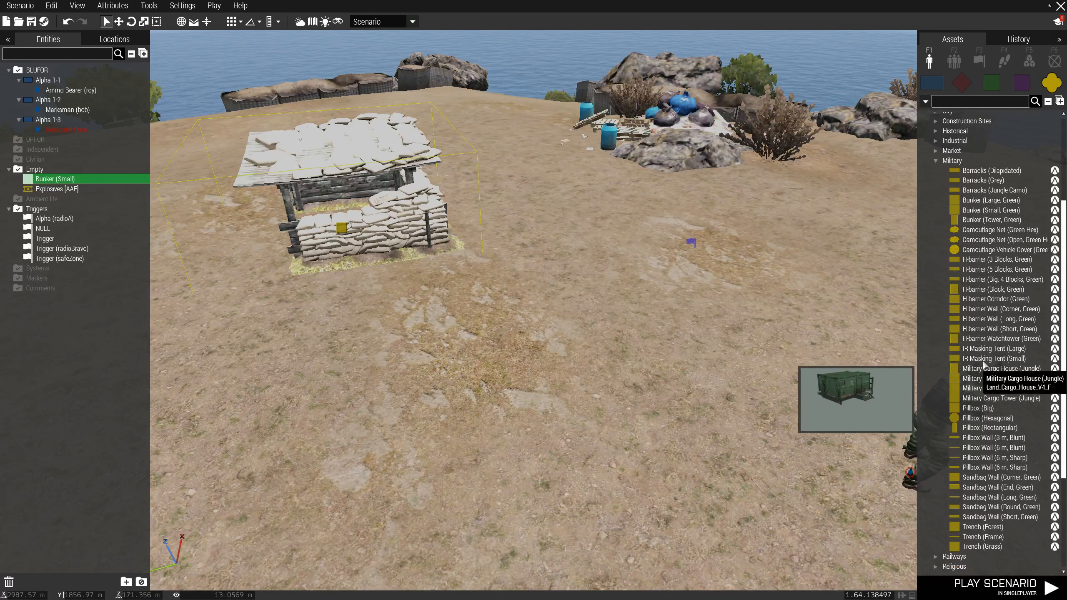
{"action": "scroll", "coordinate": [985, 352], "scroll_direction": "down", "scroll_amount": 2}
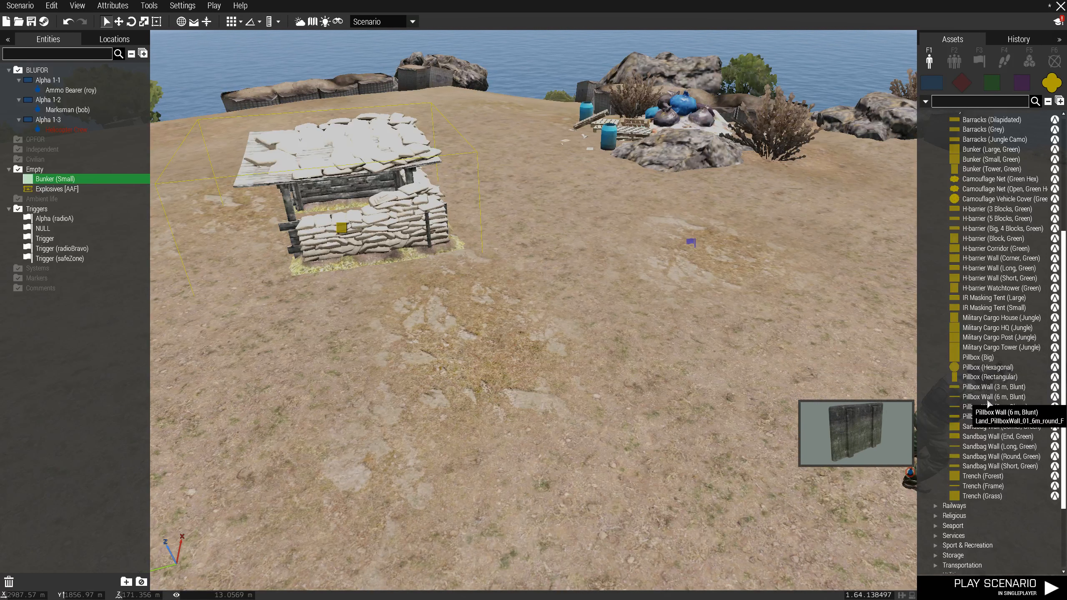
{"action": "right_click_drag", "start_coordinate": [995, 486], "coordinate": [993, 494]}
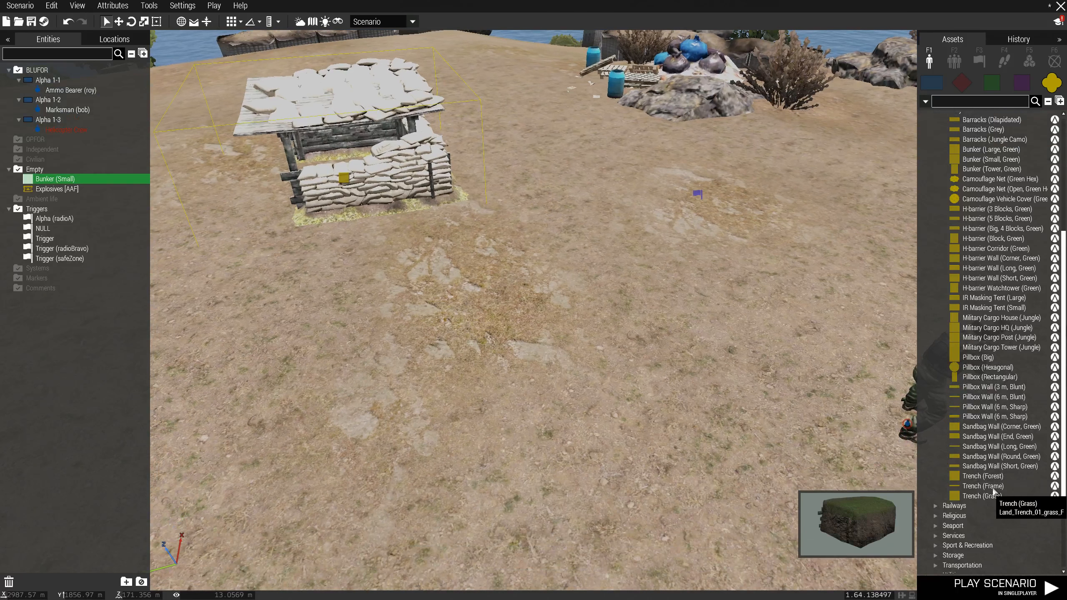
{"action": "scroll", "coordinate": [982, 444], "scroll_direction": "up", "scroll_amount": 10}
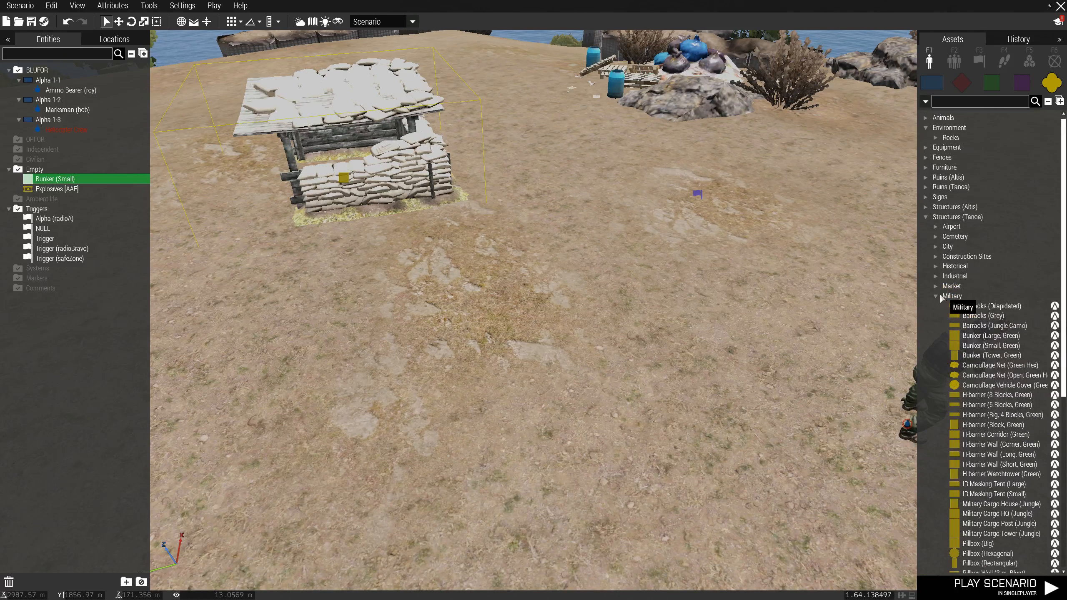
{"action": "left_click", "coordinate": [936, 296]}
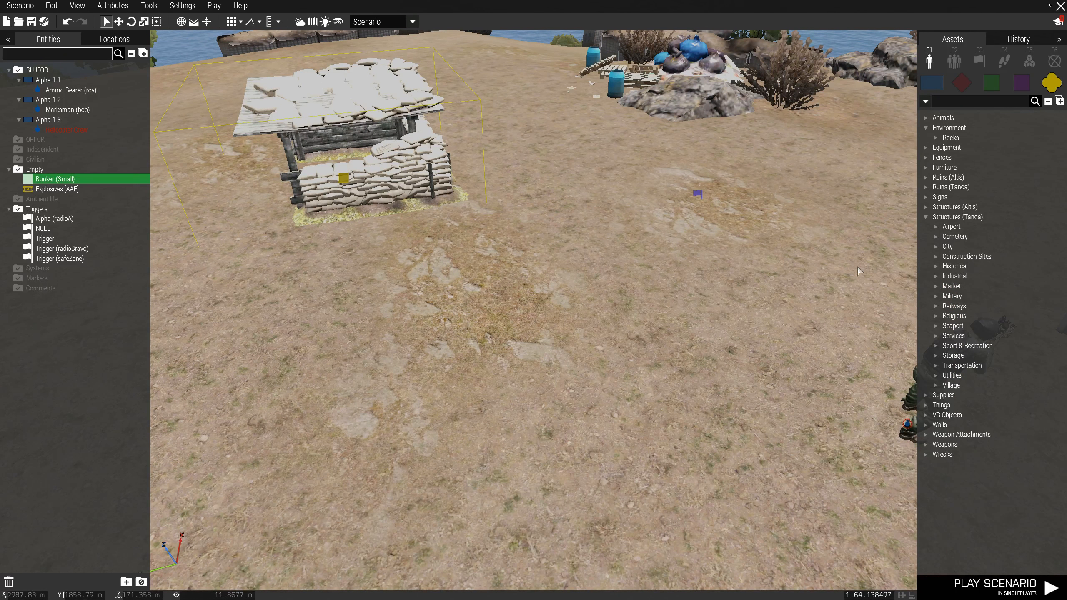
Step: Look through the Tanoa City structures and the Altis Military ruins for a suitable object
{"action": "left_click", "coordinate": [936, 247]}
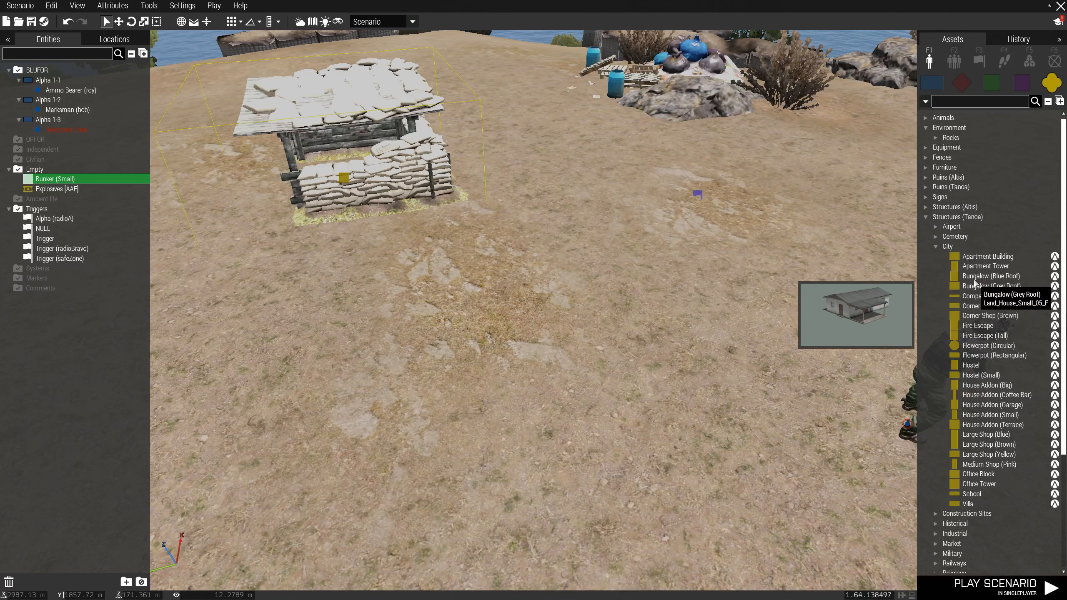
{"action": "left_click", "coordinate": [925, 217]}
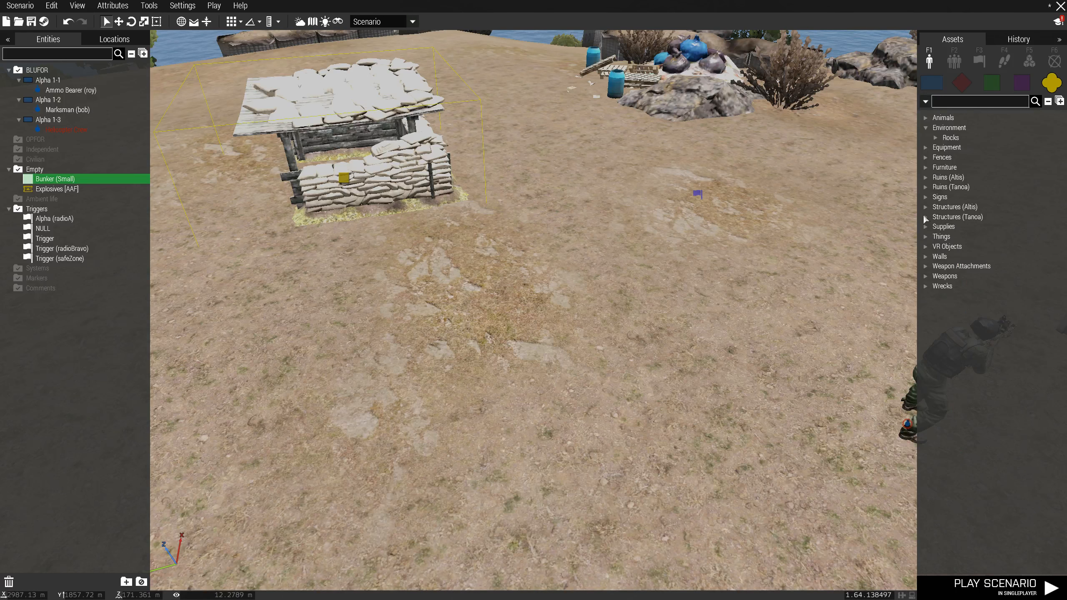
{"action": "left_click", "coordinate": [924, 208]}
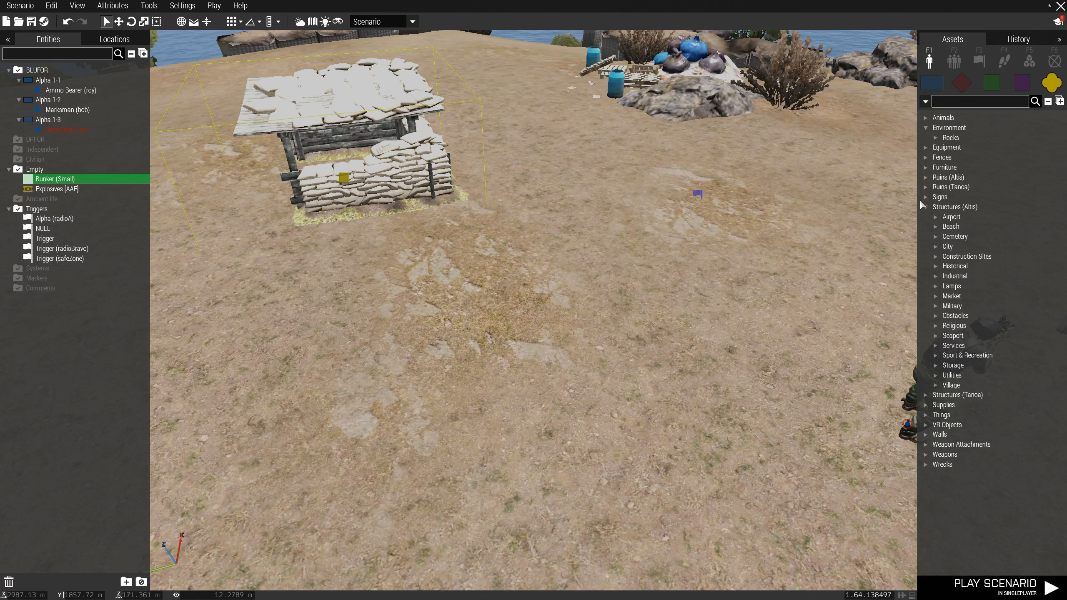
{"action": "left_click", "coordinate": [925, 177]}
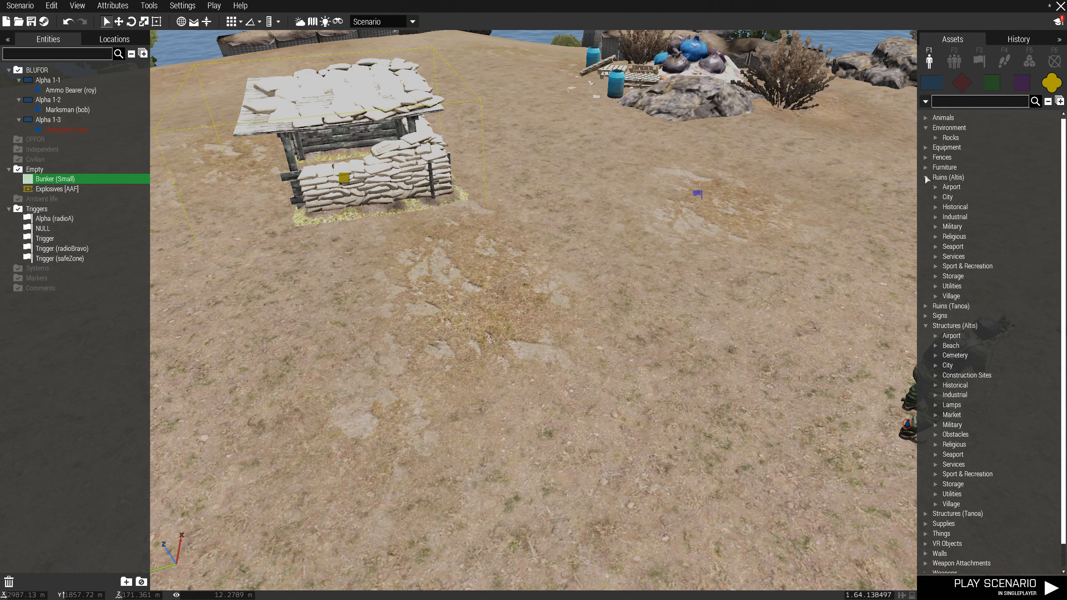
{"action": "left_click", "coordinate": [936, 226]}
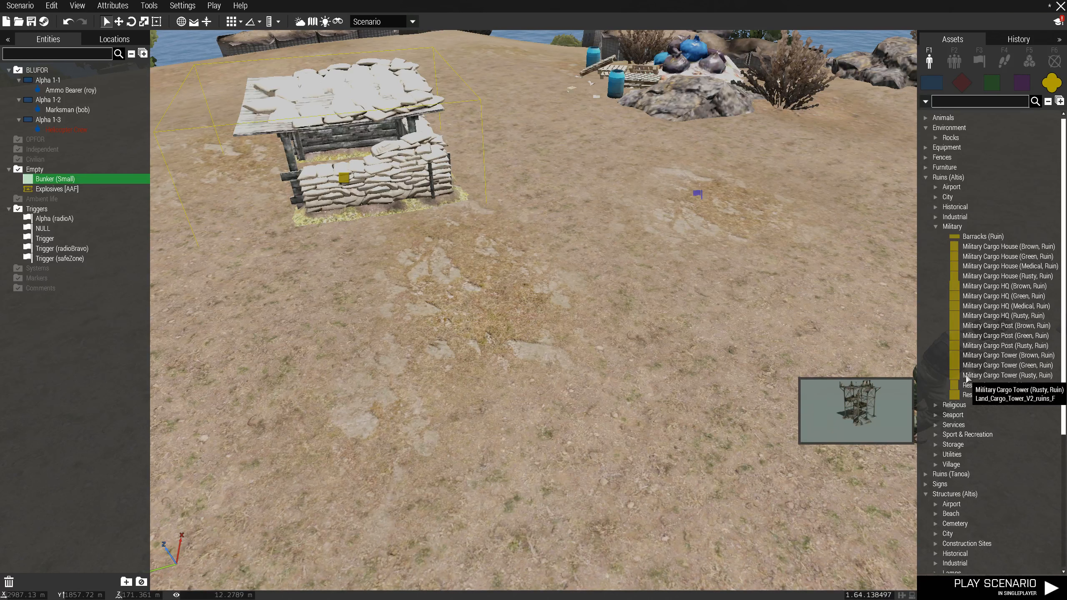
{"action": "left_click", "coordinate": [926, 177]}
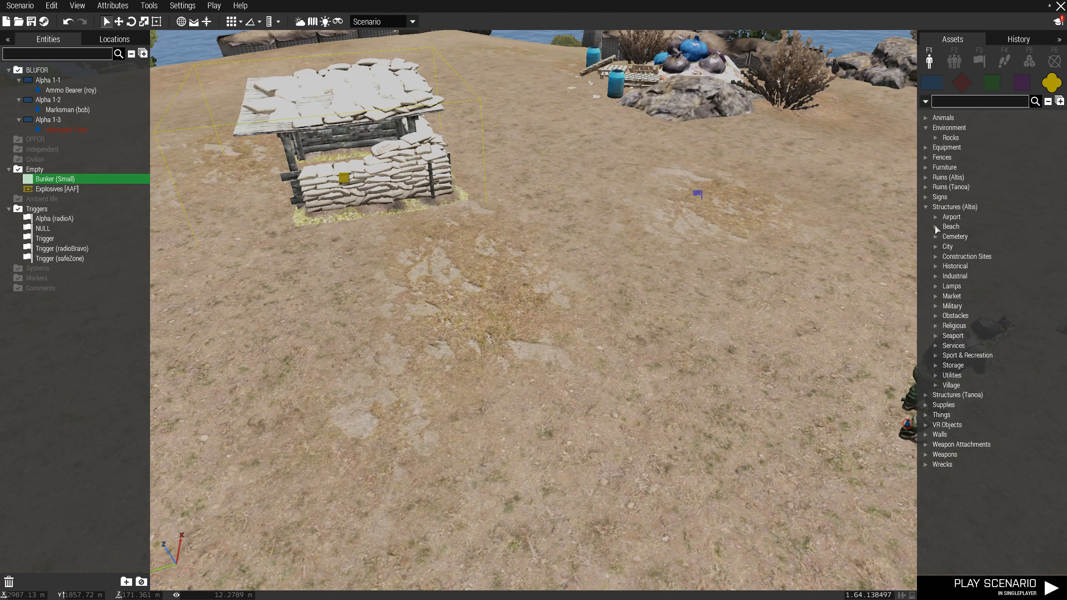
Step: Examine the Altis Airport, Beach, City, Historical, Industrial, Lamps and Seaport structures for a destructible object
{"action": "left_click", "coordinate": [935, 217]}
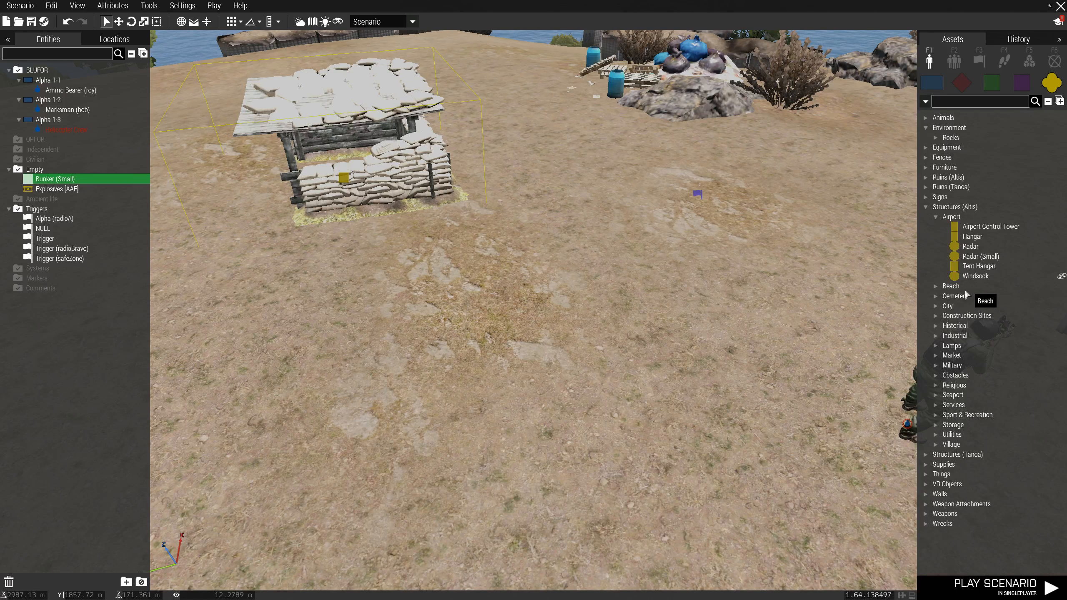
{"action": "left_click", "coordinate": [937, 218]}
{"action": "left_click", "coordinate": [939, 226]}
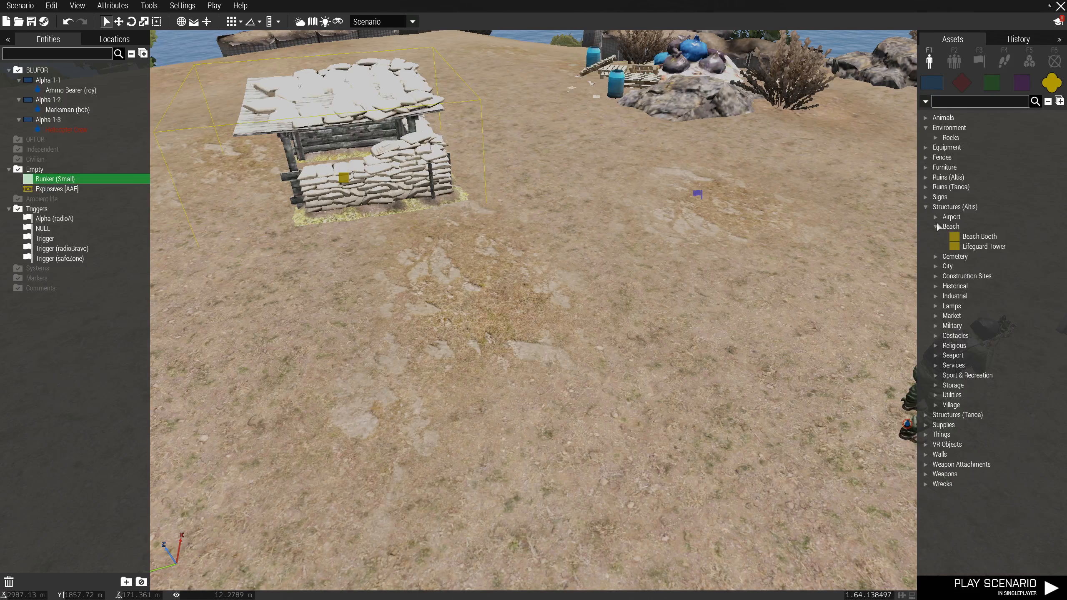
{"action": "left_click", "coordinate": [935, 226]}
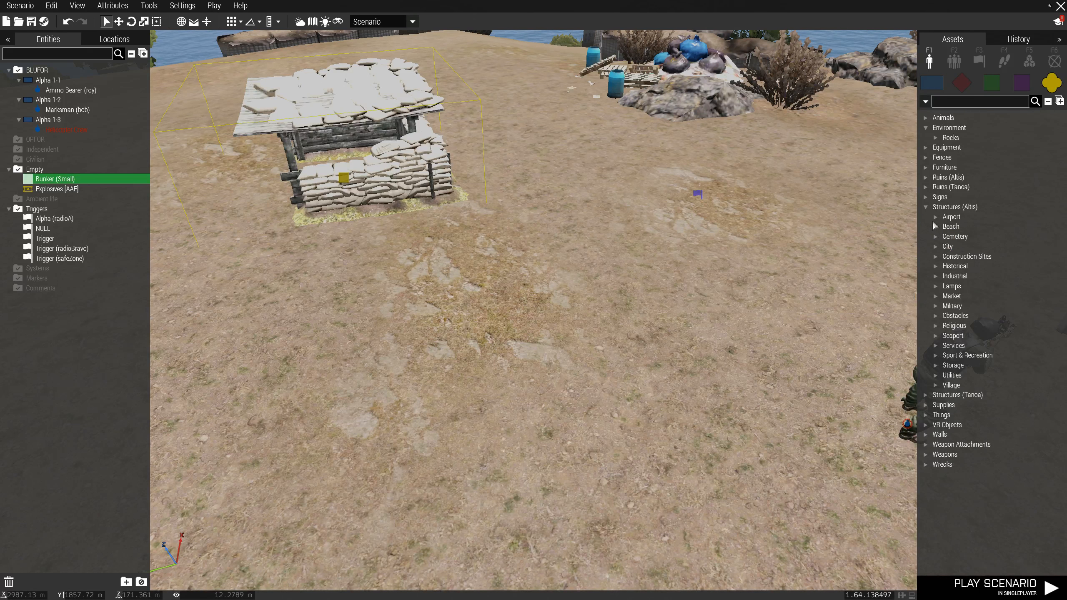
{"action": "left_click", "coordinate": [936, 247]}
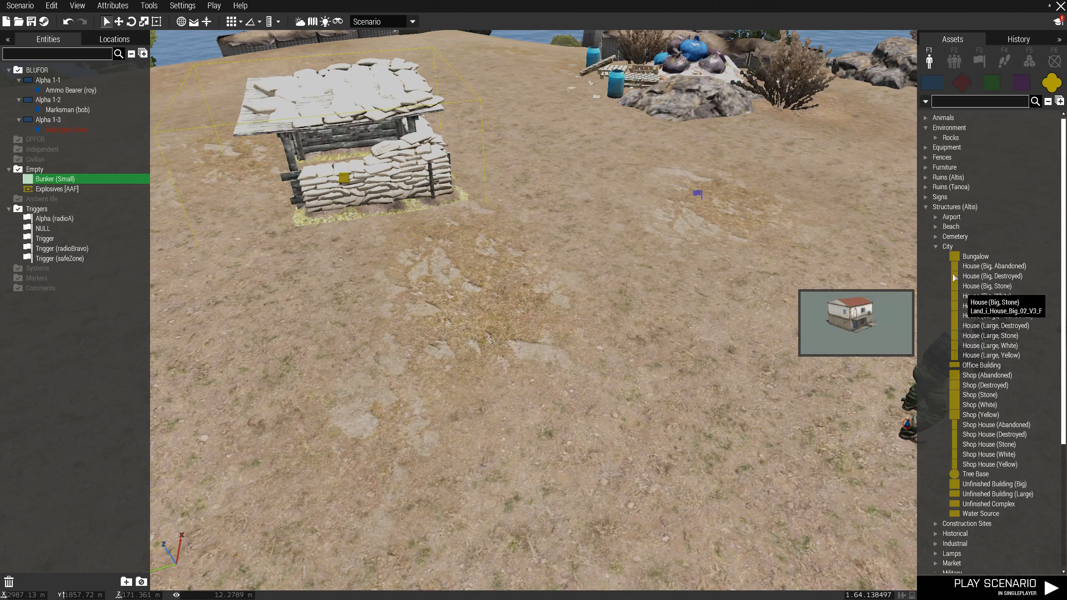
{"action": "left_click", "coordinate": [936, 246]}
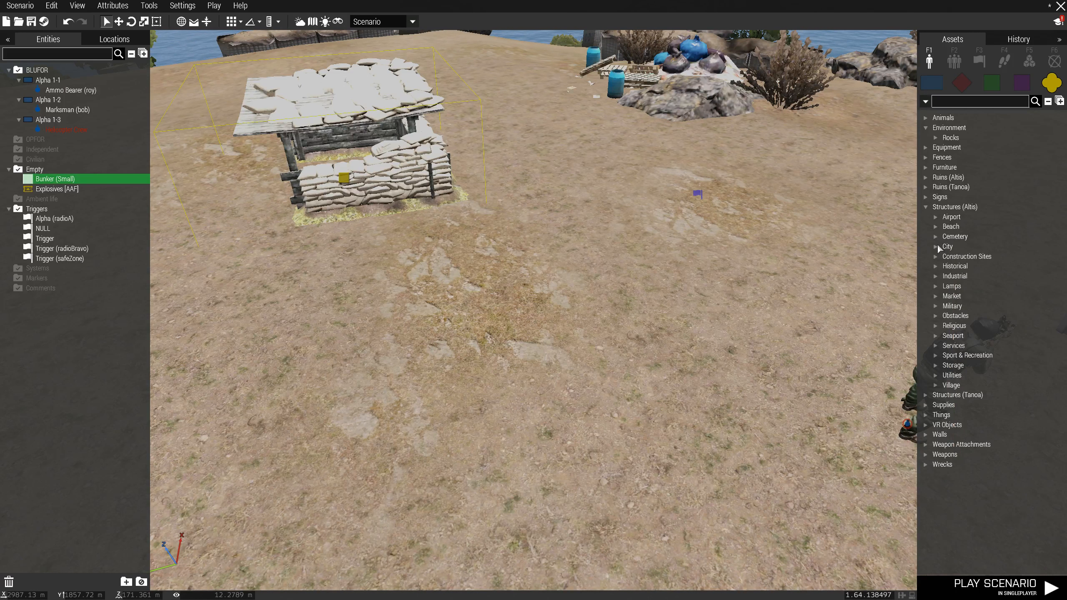
{"action": "left_click", "coordinate": [936, 266]}
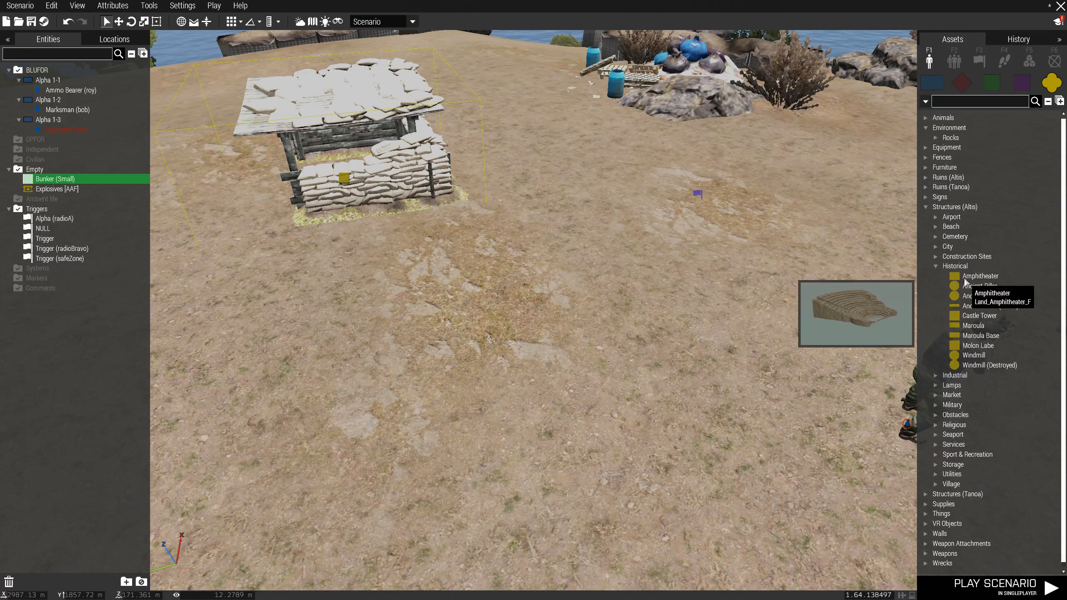
{"action": "left_click", "coordinate": [935, 264]}
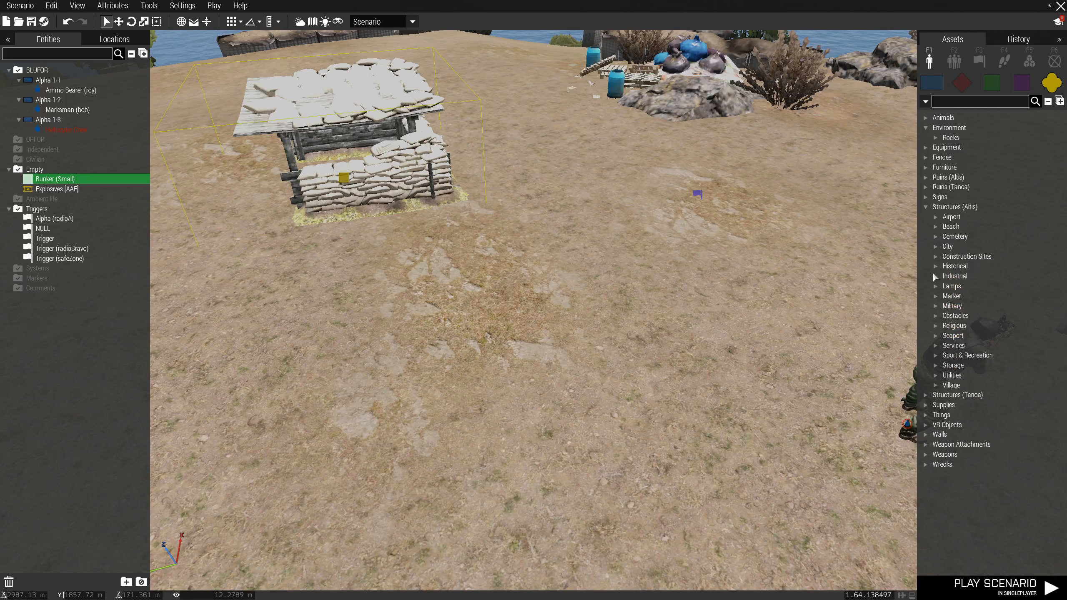
{"action": "left_click", "coordinate": [934, 276]}
{"action": "left_click", "coordinate": [934, 276]}
{"action": "left_click", "coordinate": [936, 285]}
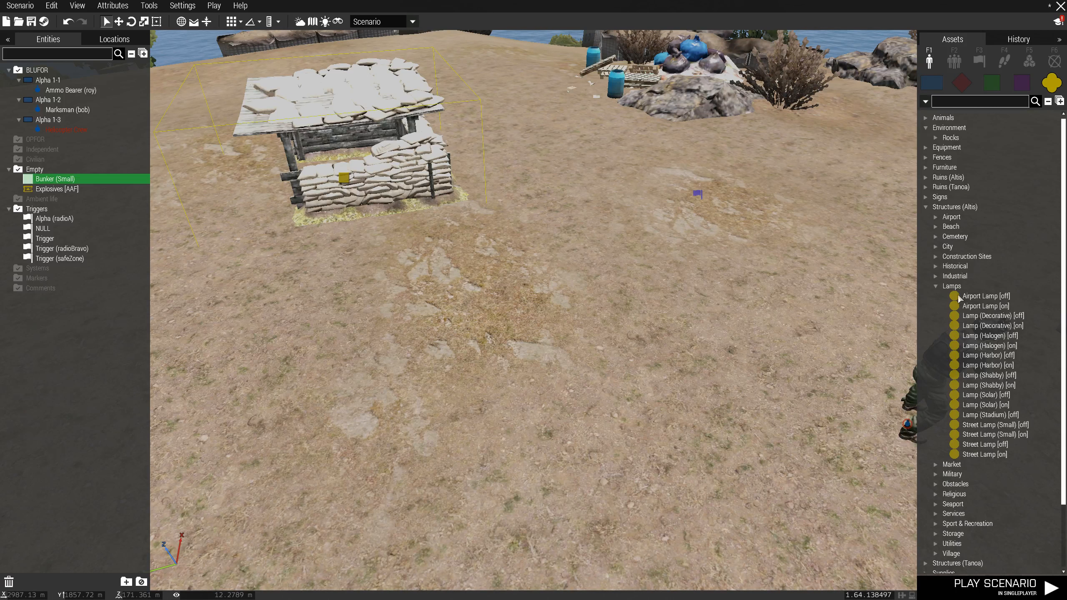
{"action": "left_click", "coordinate": [935, 286]}
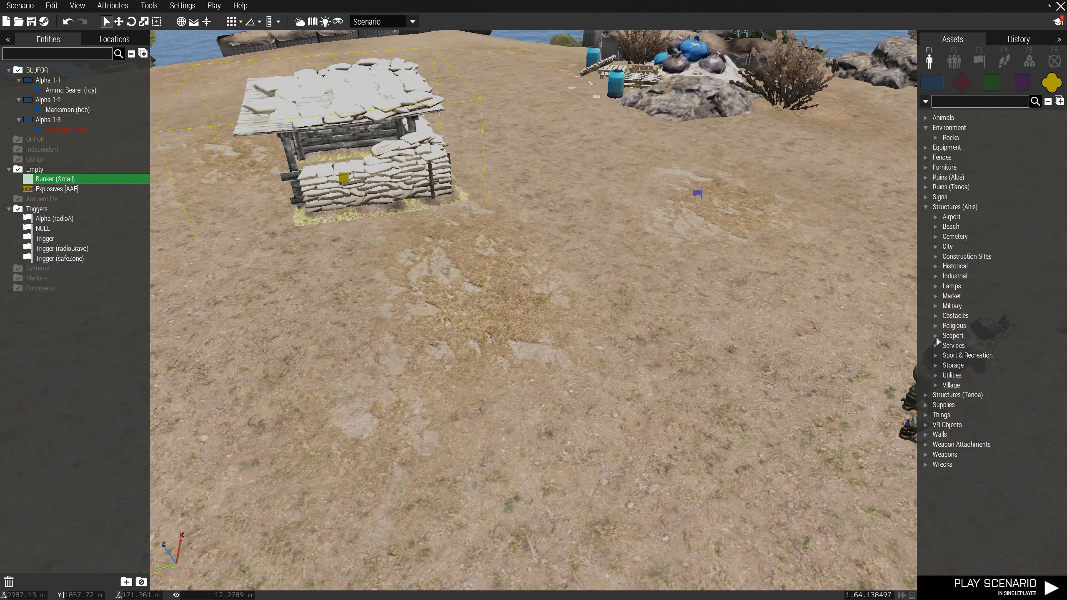
{"action": "left_click", "coordinate": [936, 336]}
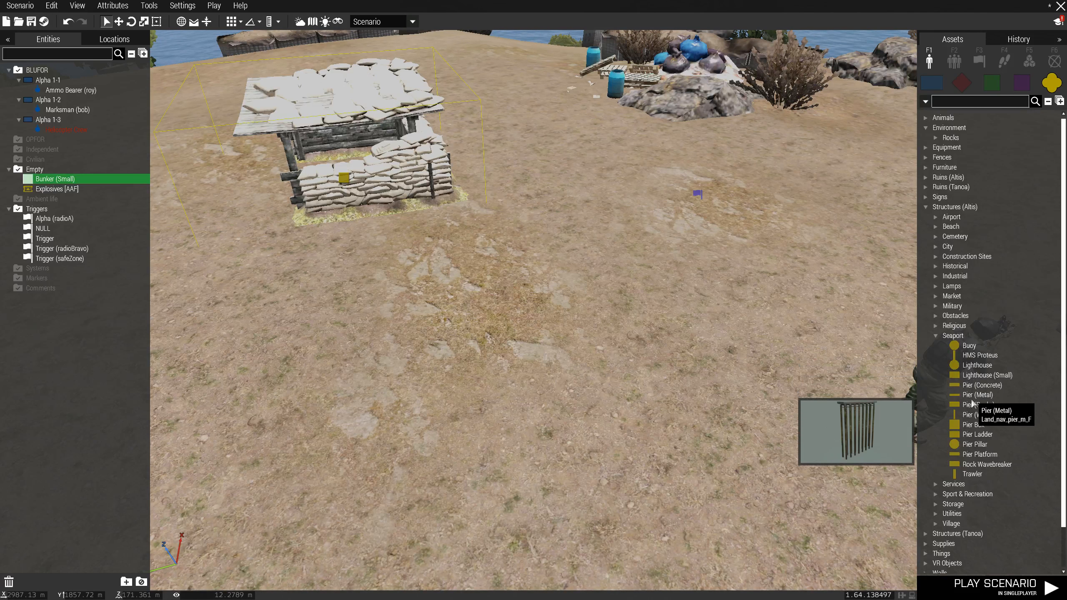
{"action": "left_click", "coordinate": [937, 336]}
Step: Place a Wooden Box from the Altis Storage structures on the ground right beside the small bunker
{"action": "left_click", "coordinate": [936, 363]}
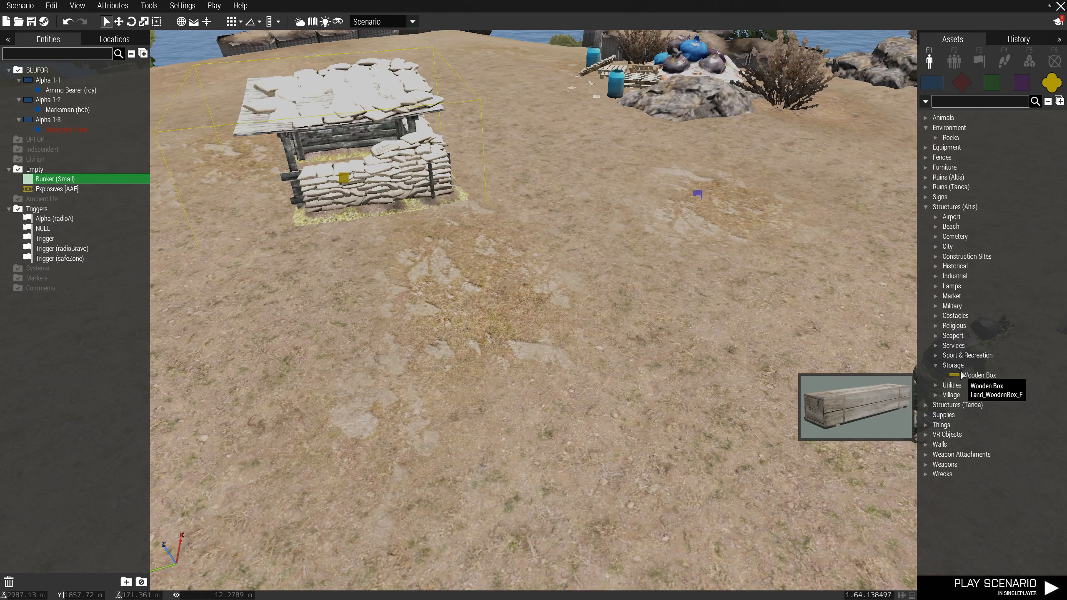
{"action": "left_click", "coordinate": [966, 375]}
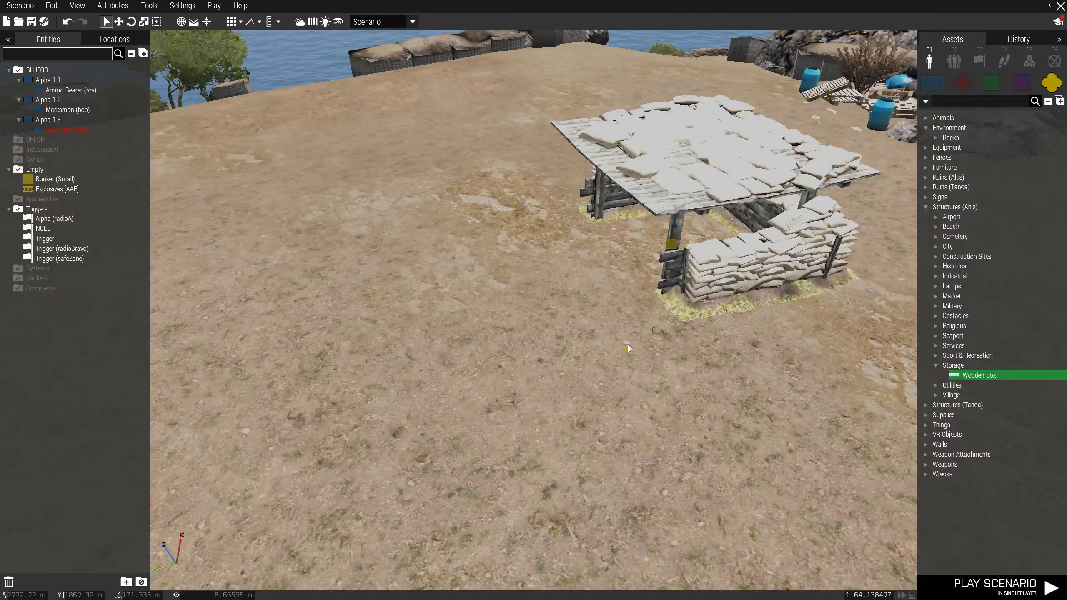
{"action": "left_click", "coordinate": [614, 262]}
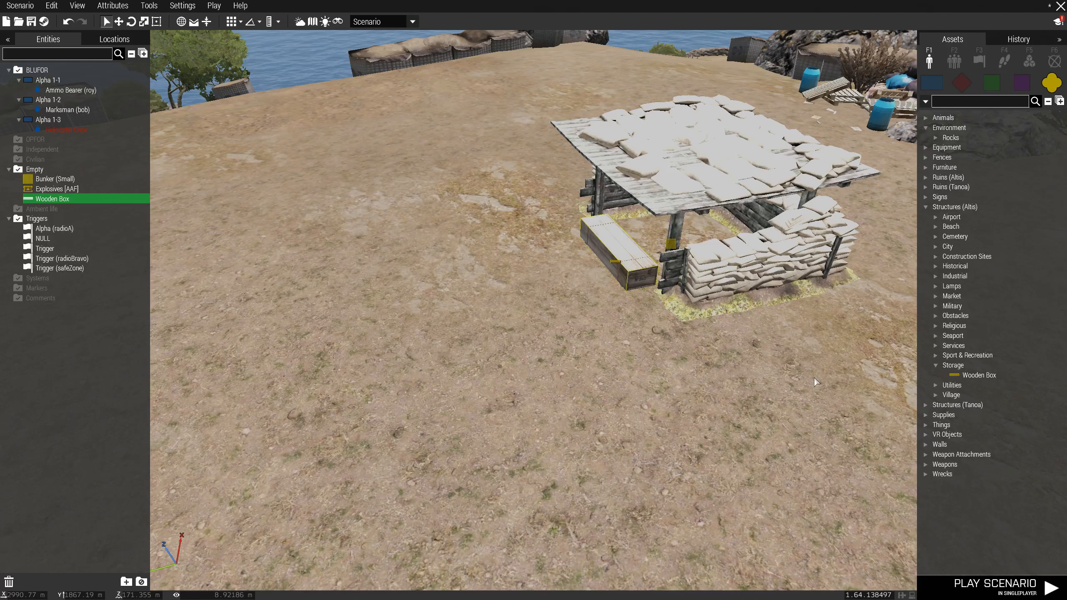
Step: Set the small bunker's variable name to band and the wooden box's variable name to band1
{"action": "double_click", "coordinate": [668, 239]}
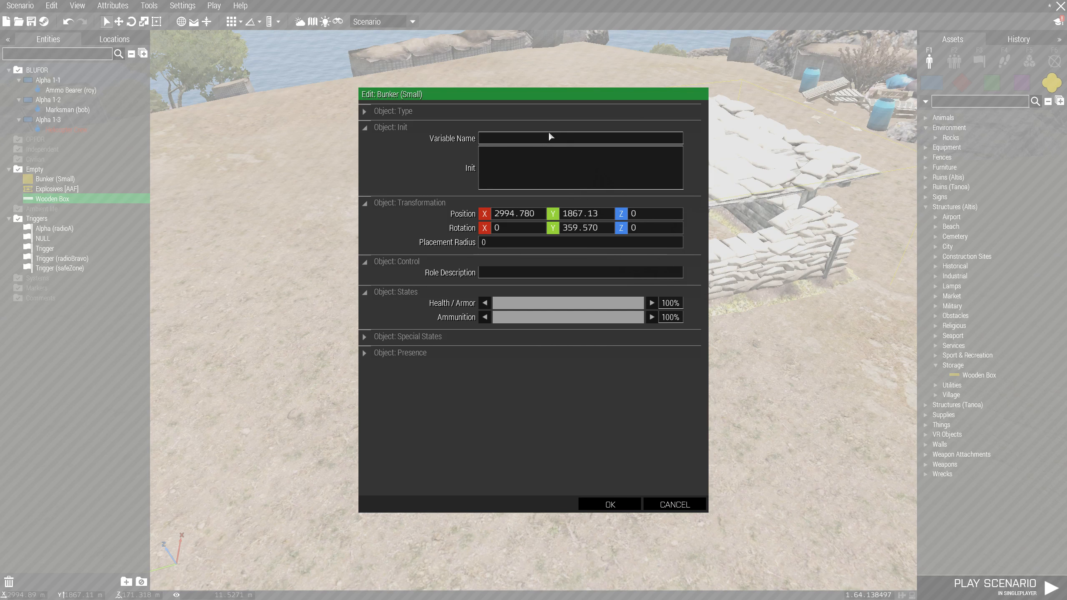
{"action": "type", "text": "band"}
{"action": "left_click", "coordinate": [610, 505]}
{"action": "double_click", "coordinate": [614, 261]}
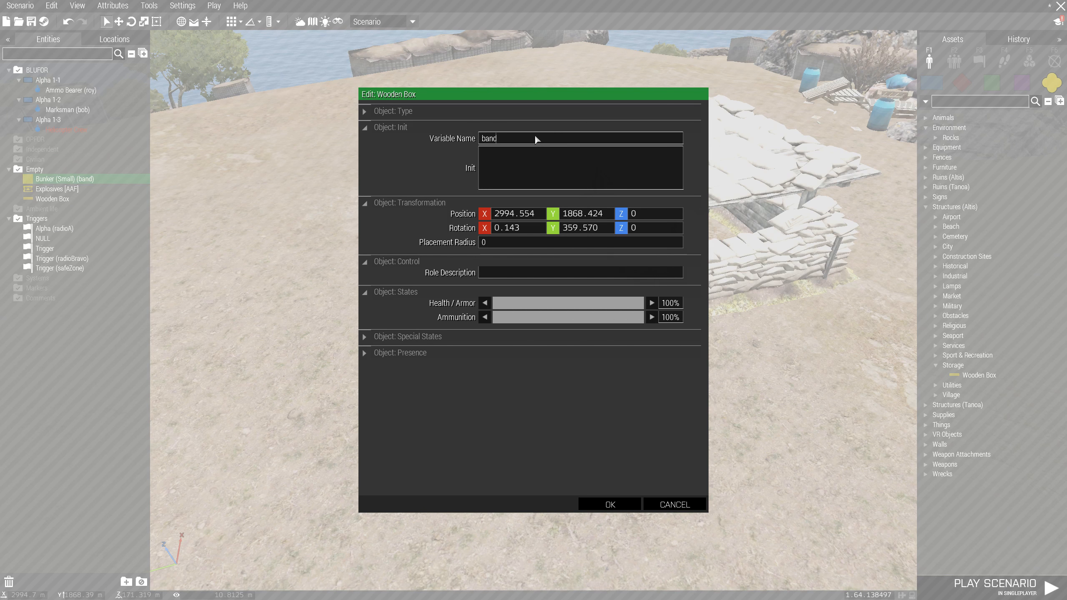
{"action": "left_click", "coordinate": [601, 505]}
Step: Set the NULL trigger's condition to "!alive band || !alive band1;"
{"action": "right_click_drag", "start_coordinate": [600, 506], "coordinate": [660, 317]}
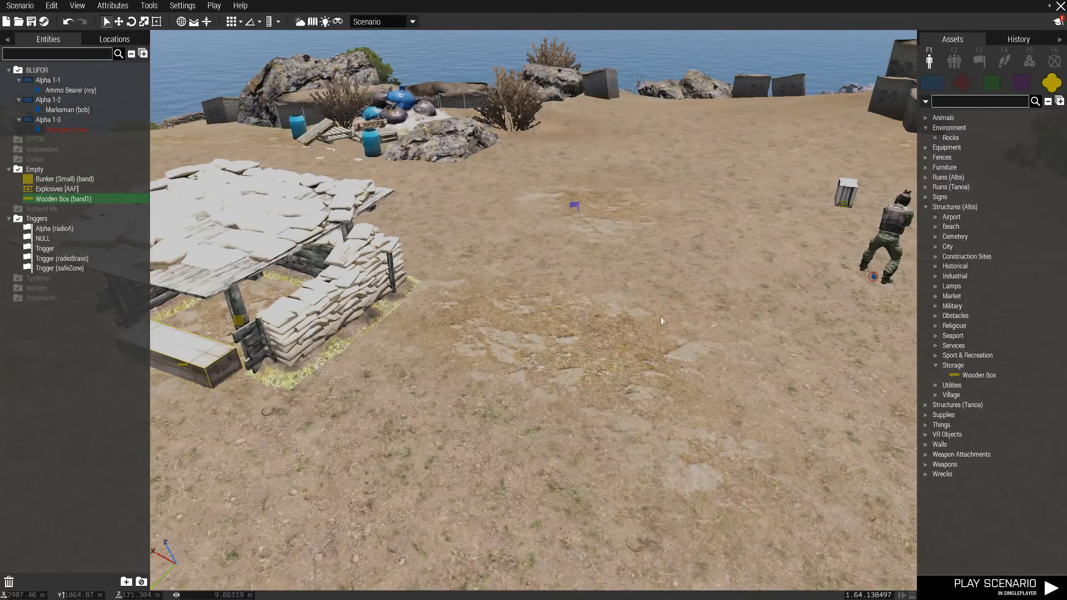
{"action": "double_click", "coordinate": [575, 200]}
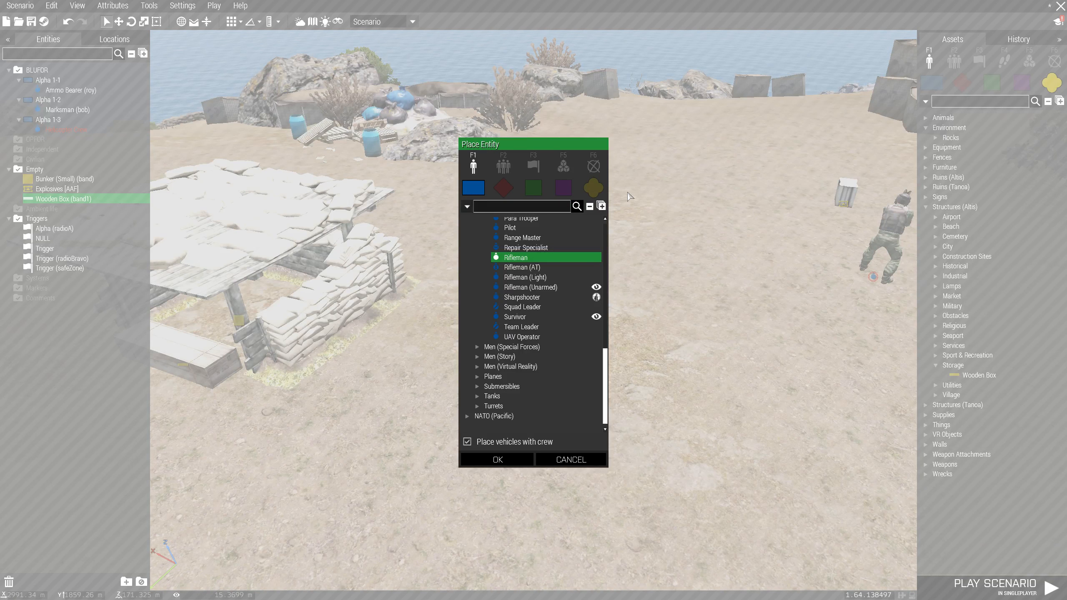
{"action": "key", "text": "Escape"}
{"action": "double_click", "coordinate": [575, 203]}
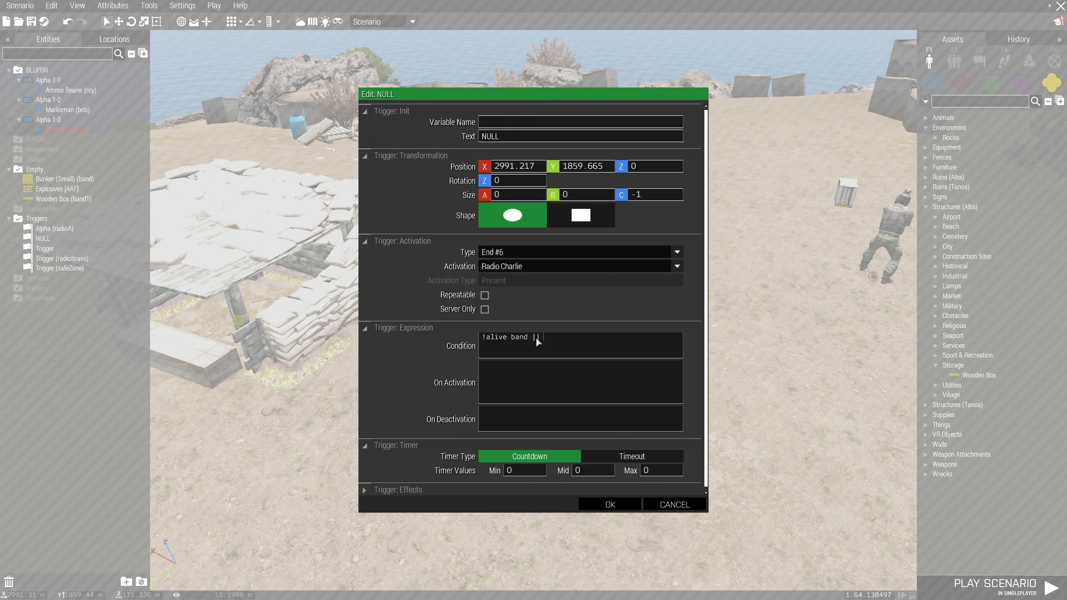
{"action": "type", "text": "alive band1;"}
{"action": "left_click", "coordinate": [596, 506]}
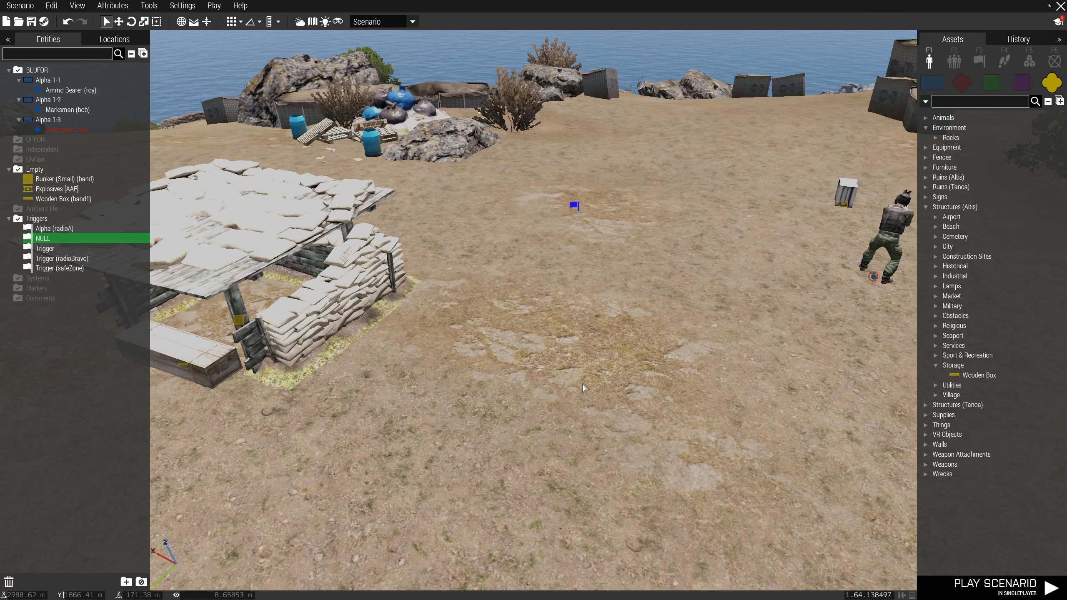
Step: Play the scenario and store the MXC rifle, Heli Crew Helmet, NV Goggles and the uniform's contents in the crate
{"action": "key", "text": "Return"}
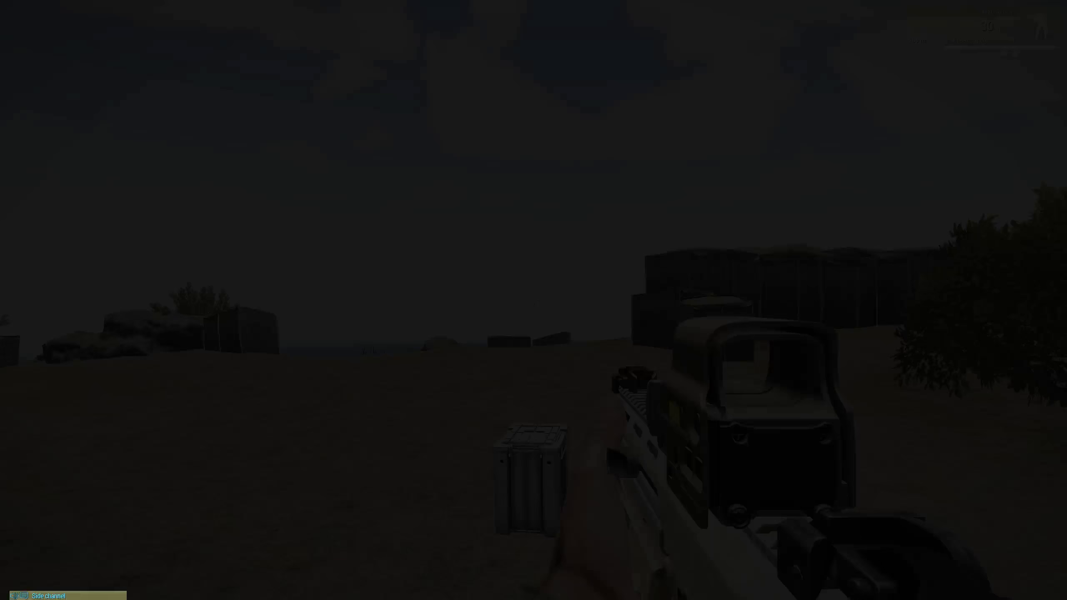
{"action": "key", "text": "w"}
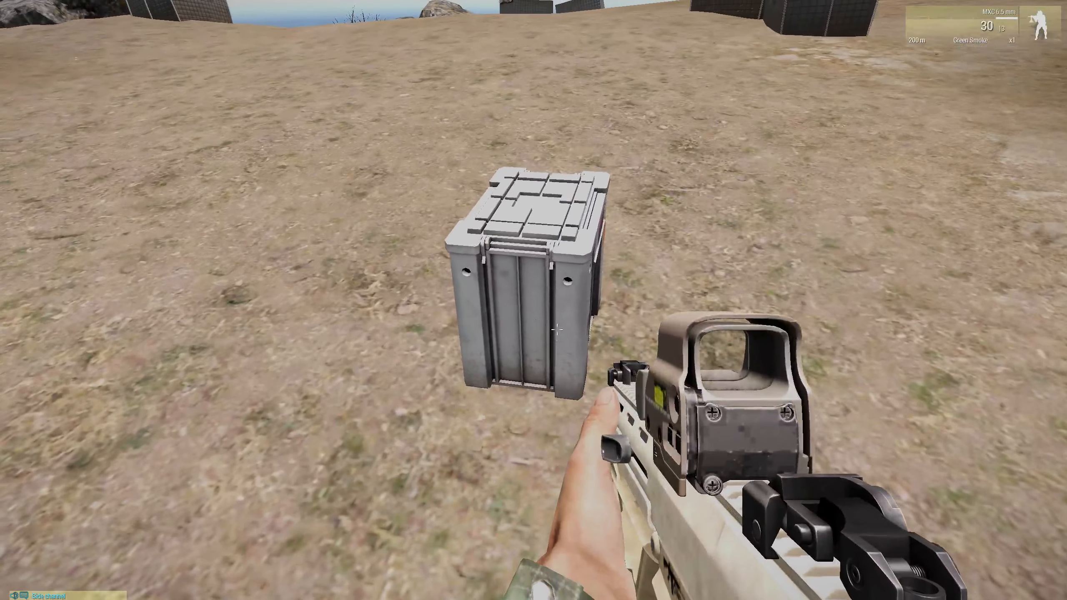
{"action": "key", "text": "i"}
{"action": "right_click", "coordinate": [661, 239]}
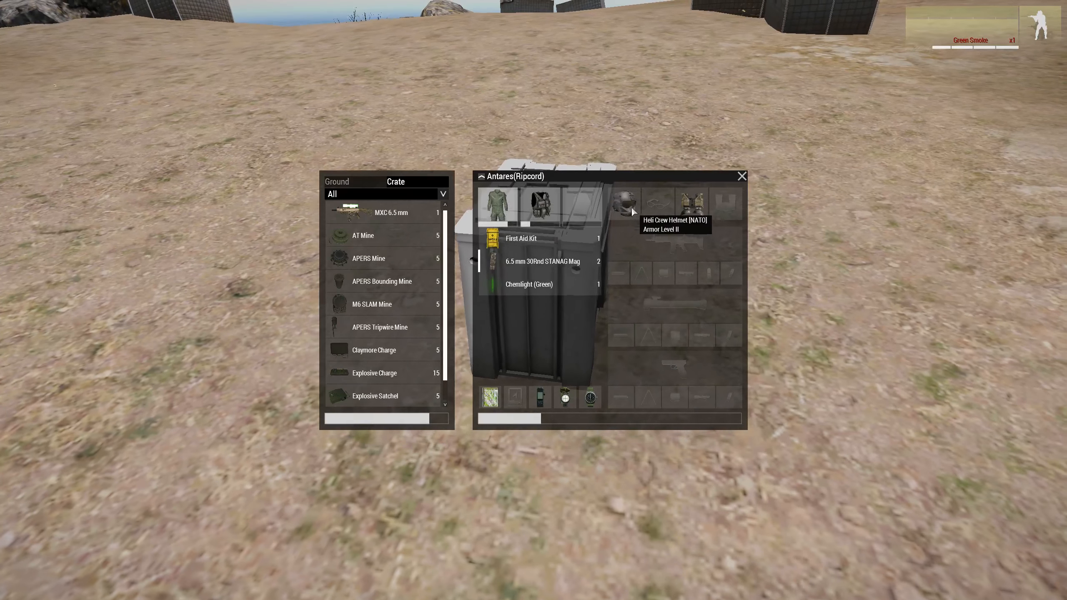
{"action": "right_click", "coordinate": [631, 207]}
{"action": "right_click", "coordinate": [686, 206]}
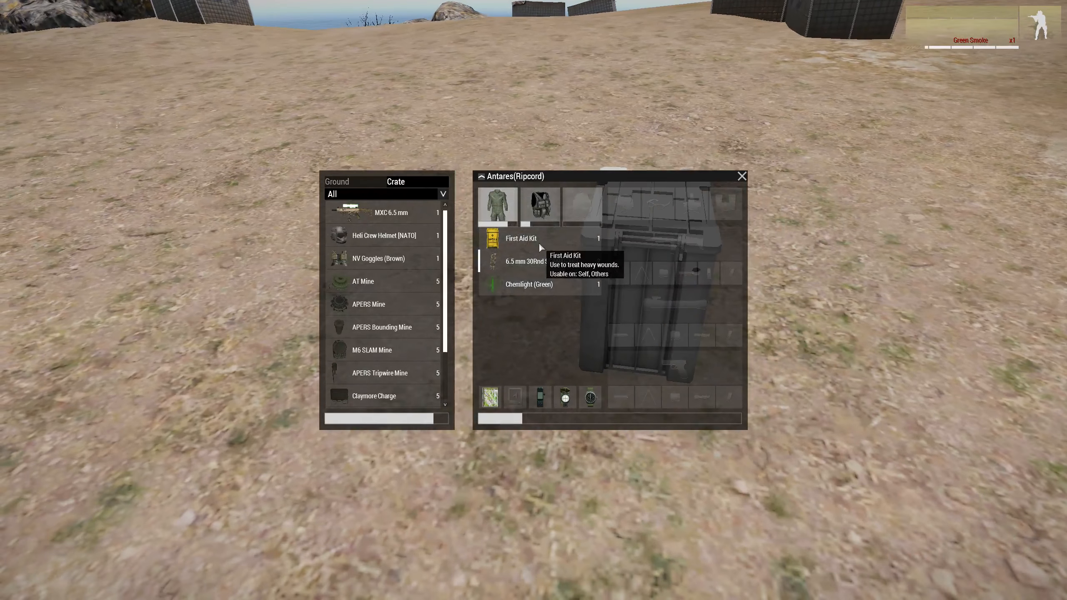
{"action": "right_click", "coordinate": [538, 240]}
{"action": "right_click", "coordinate": [538, 240]}
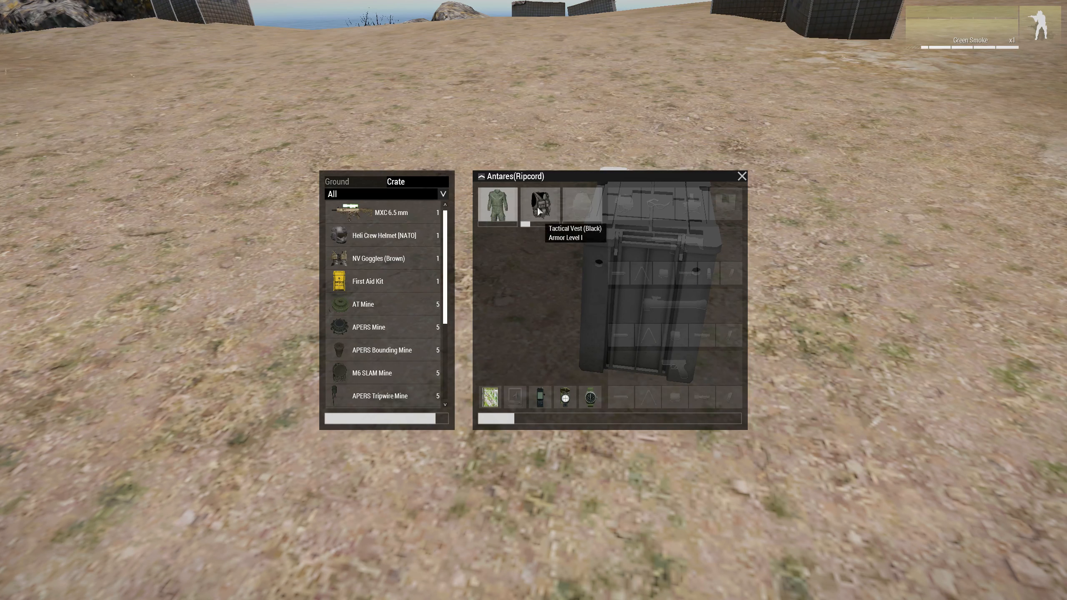
Step: Empty the Tactical Vest's grenades and chemlights into the crate
{"action": "left_click", "coordinate": [537, 206]}
{"action": "right_click", "coordinate": [534, 237]}
{"action": "right_click", "coordinate": [534, 238]}
{"action": "right_click", "coordinate": [535, 239]}
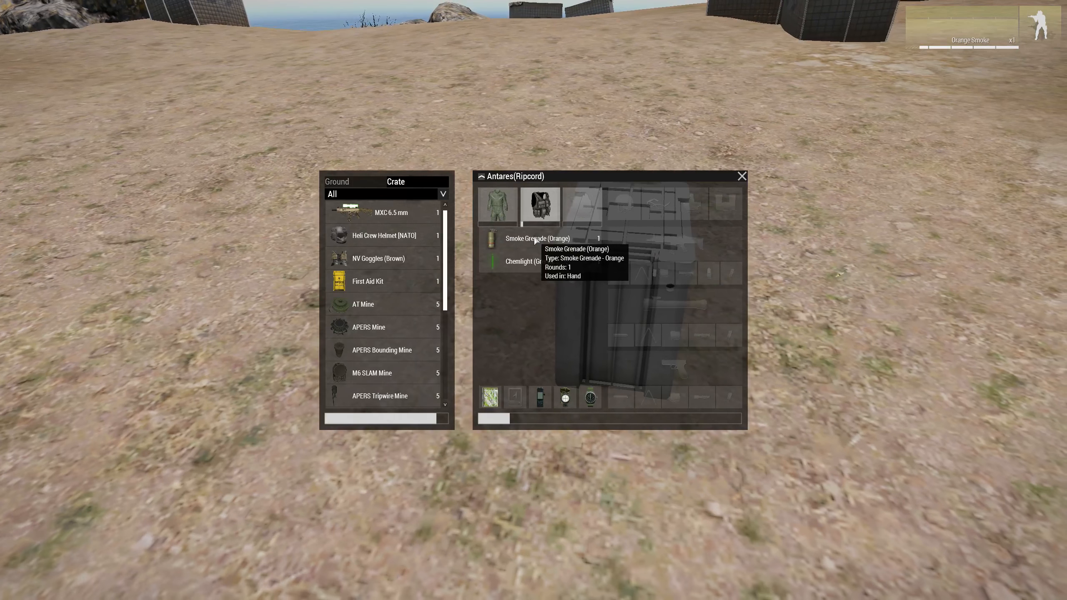
{"action": "right_click", "coordinate": [534, 238]}
{"action": "right_click", "coordinate": [535, 239]}
Step: Take five Explosive Charges from the crate into the vest and leave the inventory
{"action": "scroll", "coordinate": [418, 305], "scroll_direction": "down", "scroll_amount": 4}
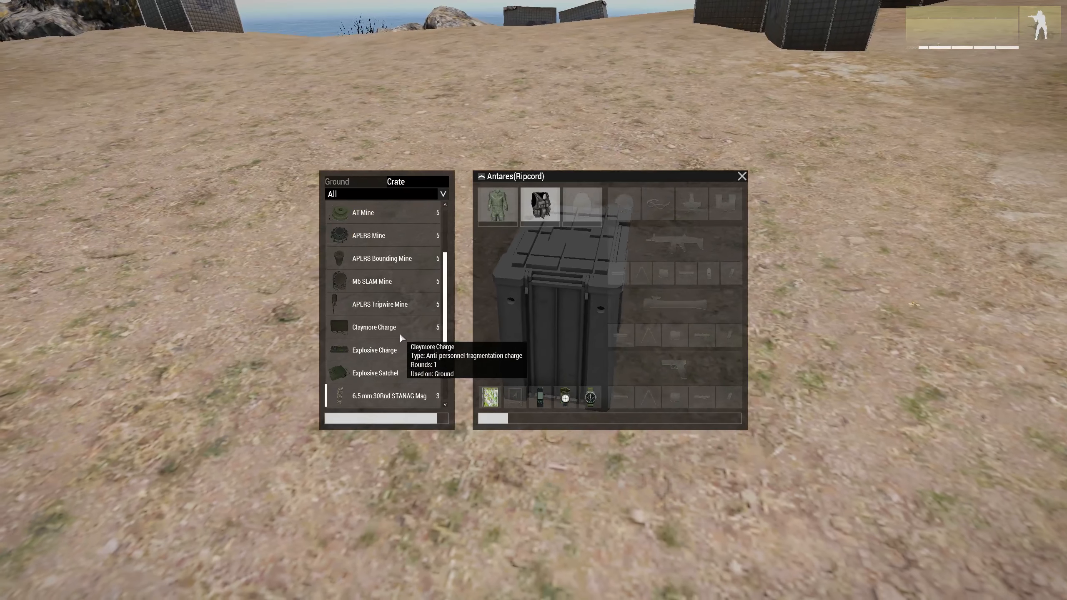
{"action": "double_click", "coordinate": [392, 347]}
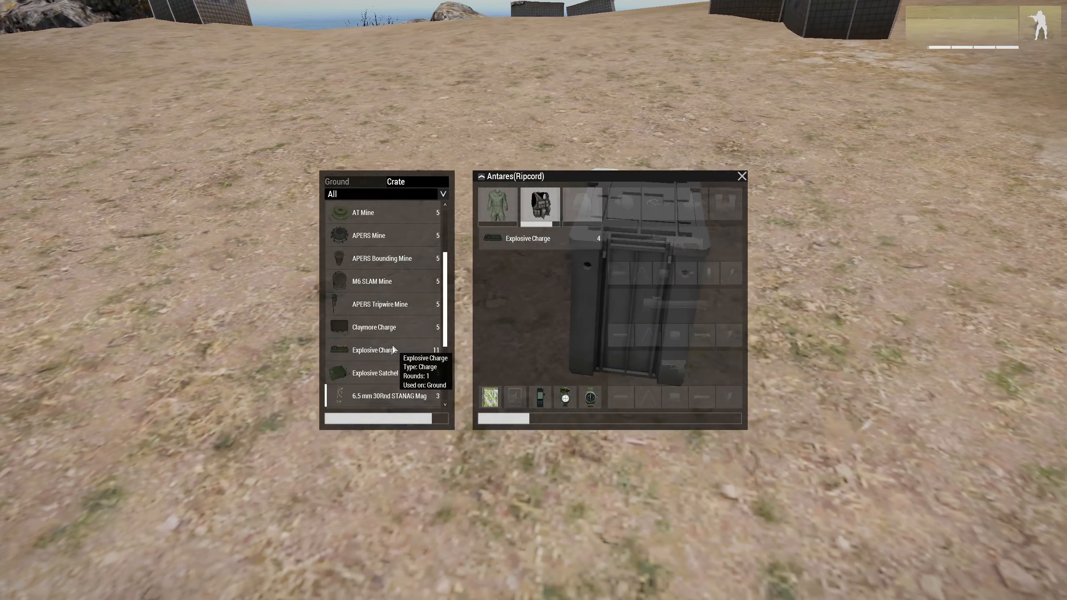
{"action": "left_click", "coordinate": [392, 348]}
{"action": "key", "text": "Escape"}
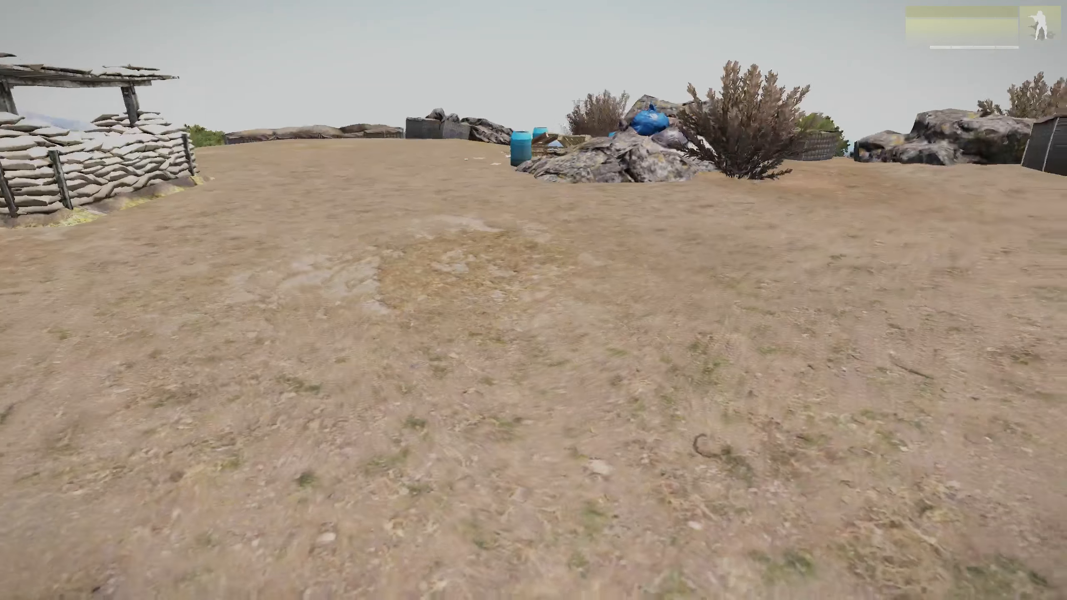
Step: Put the explosive charges around the small bunker's sandbags and on the wooden box
{"action": "key", "text": "w"}
{"action": "key", "text": "w"}
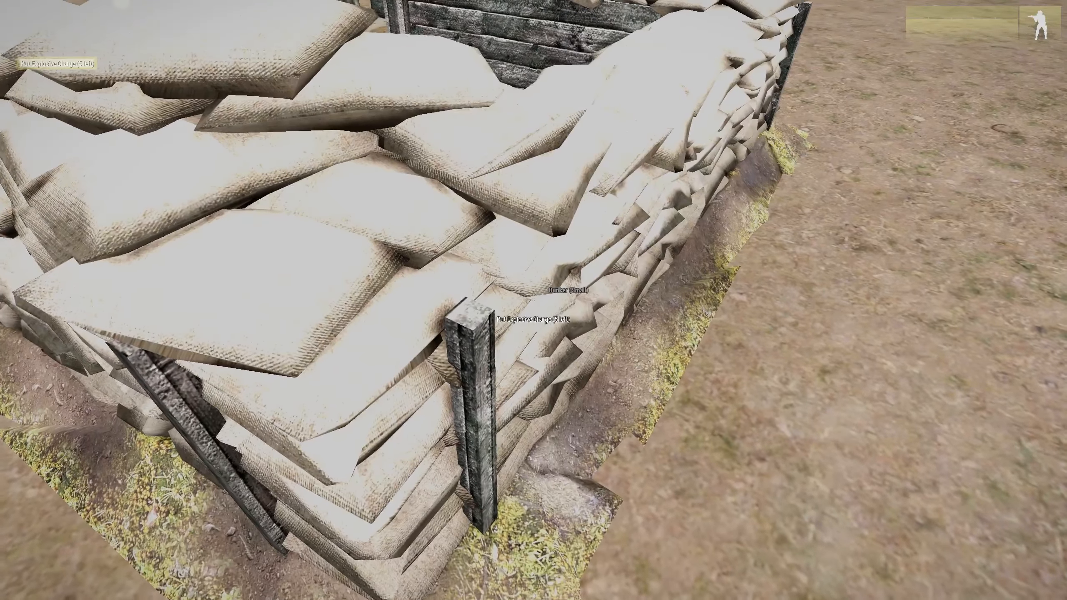
{"action": "key", "text": "space"}
{"action": "key", "text": "w"}
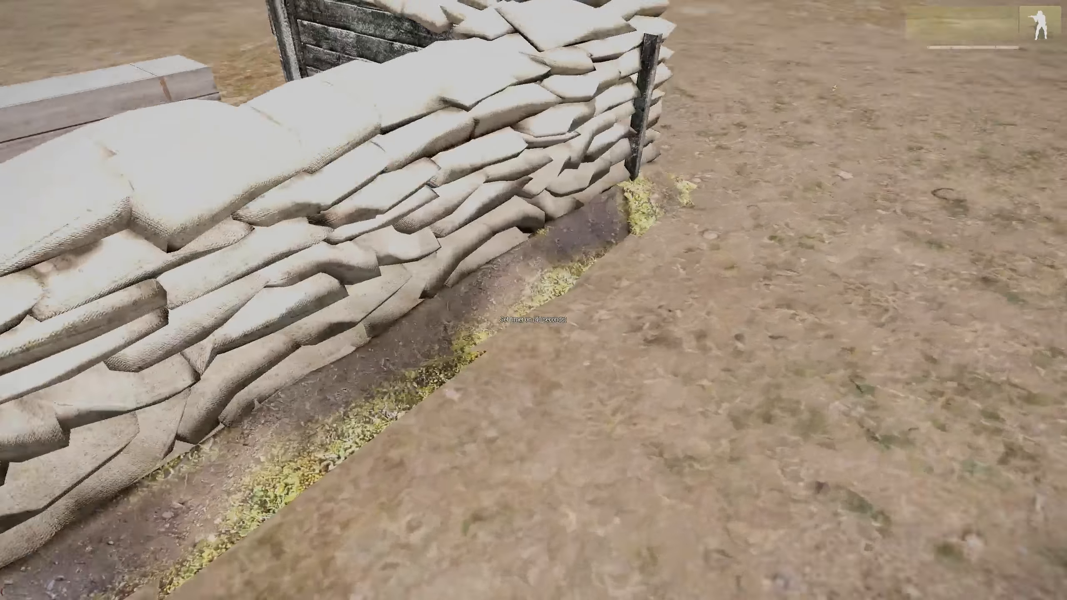
{"action": "scroll", "coordinate": [534, 300], "scroll_direction": "down", "scroll_amount": 1}
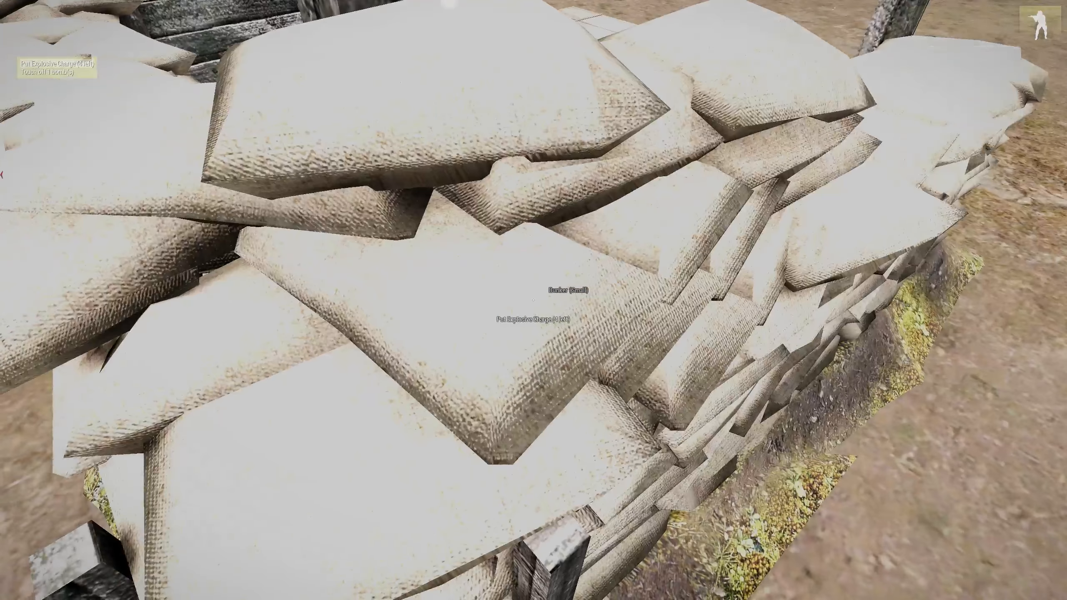
{"action": "key", "text": "space"}
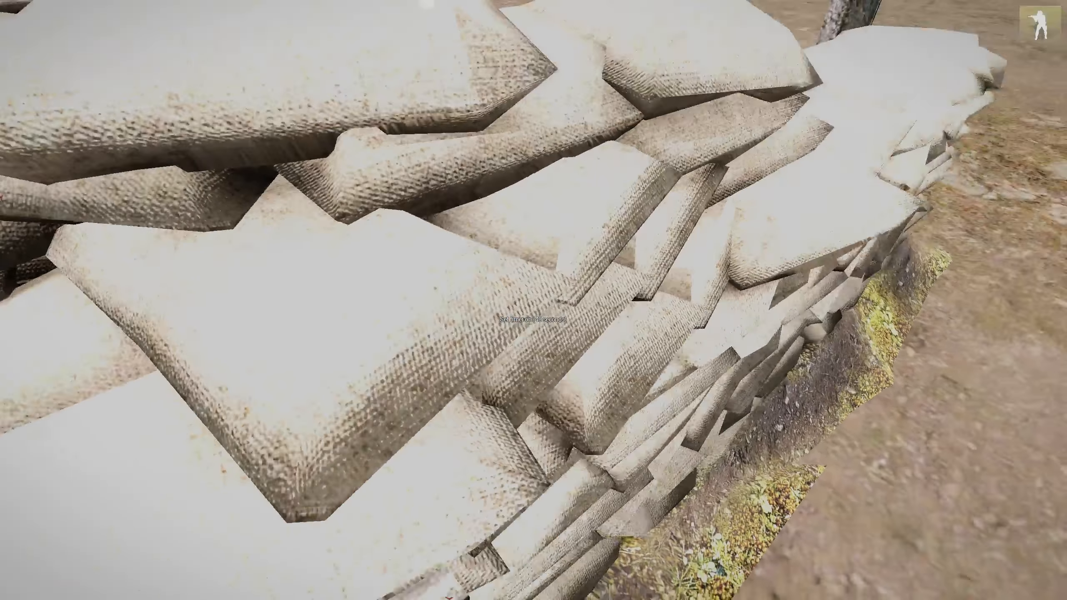
{"action": "key", "text": "w"}
{"action": "scroll", "coordinate": [533, 300], "scroll_direction": "down", "scroll_amount": 1}
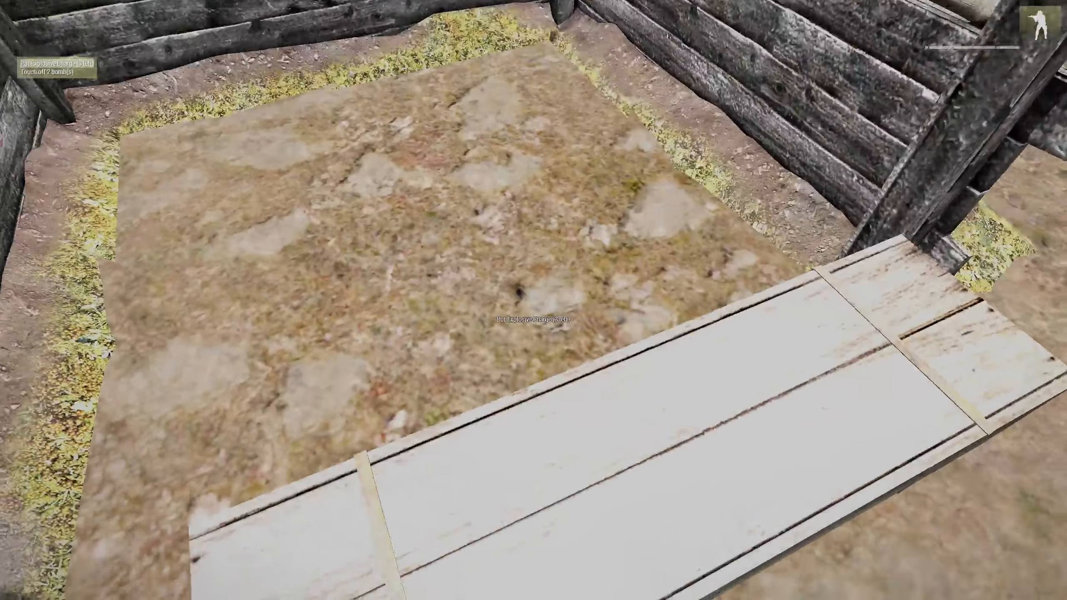
{"action": "key", "text": "space"}
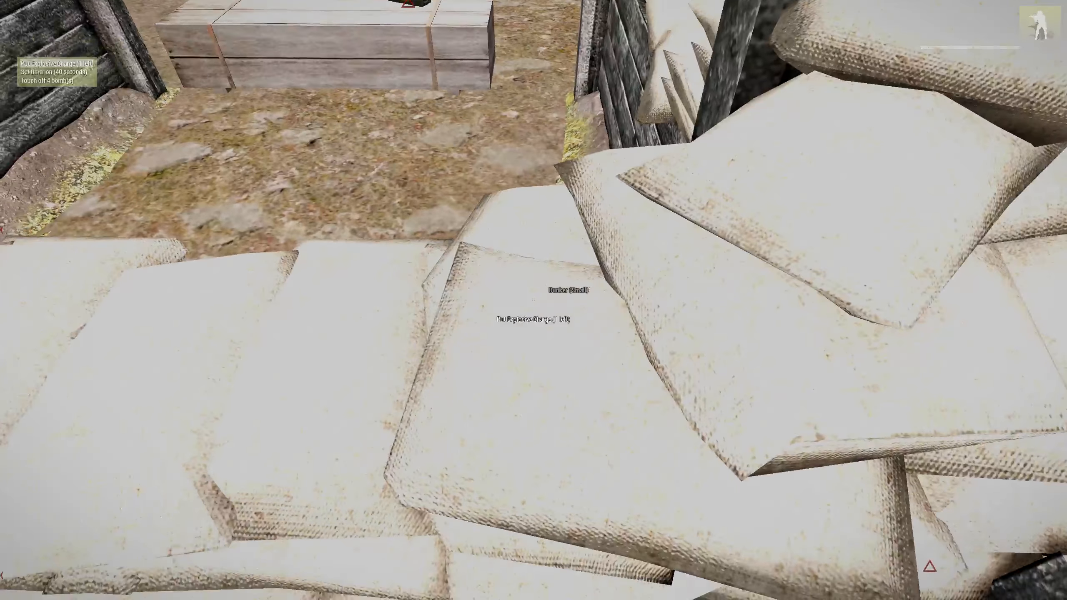
Step: Retreat to a safe distance, check the radio commands and touch off the 5 bombs
{"action": "middle_click", "coordinate": [533, 300]}
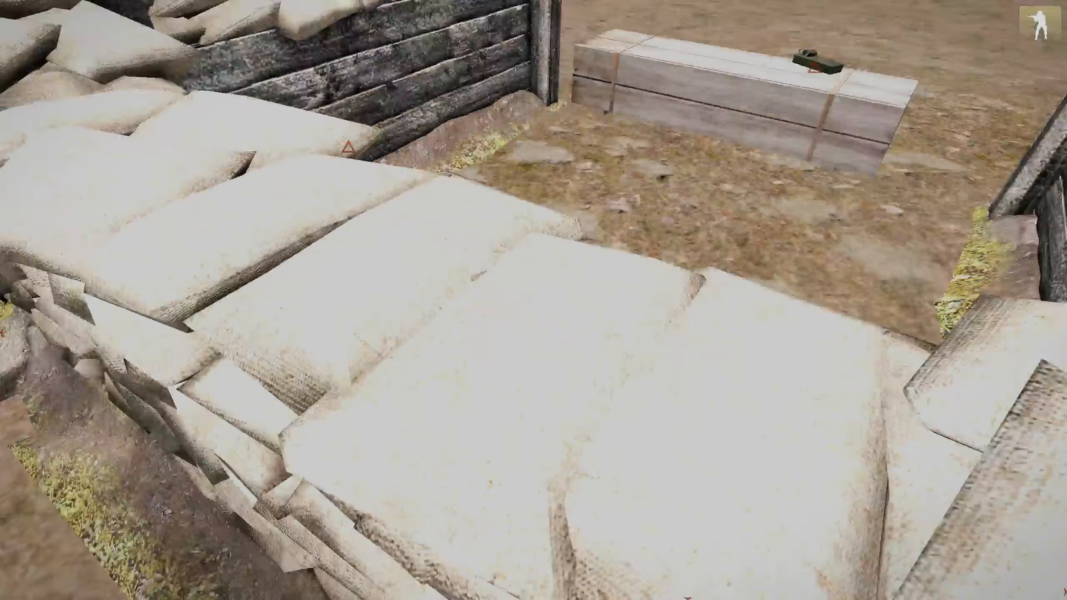
{"action": "key", "text": "shift+w"}
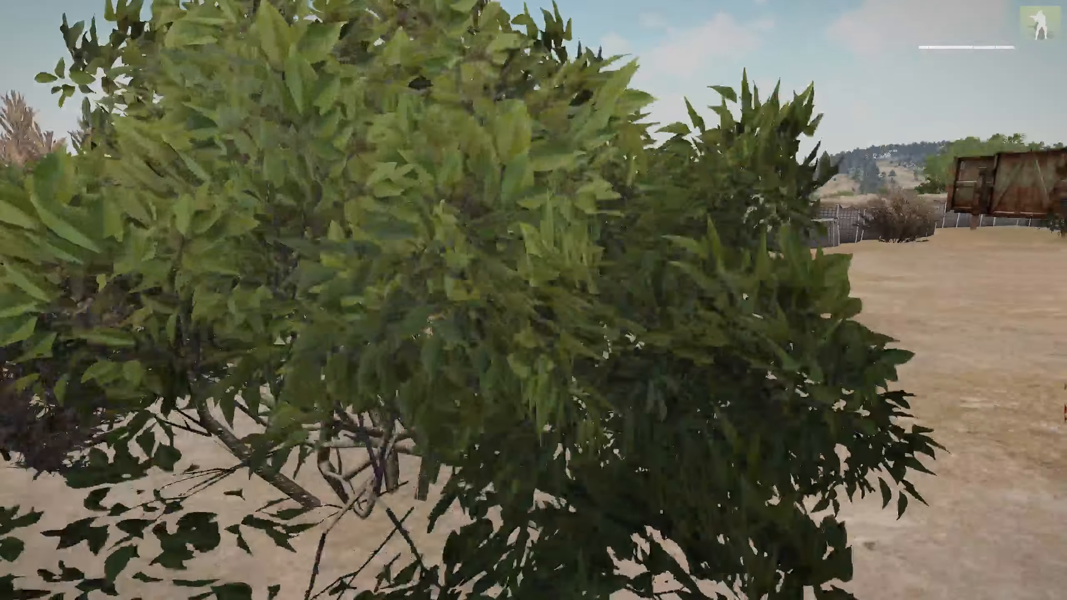
{"action": "key", "text": "s"}
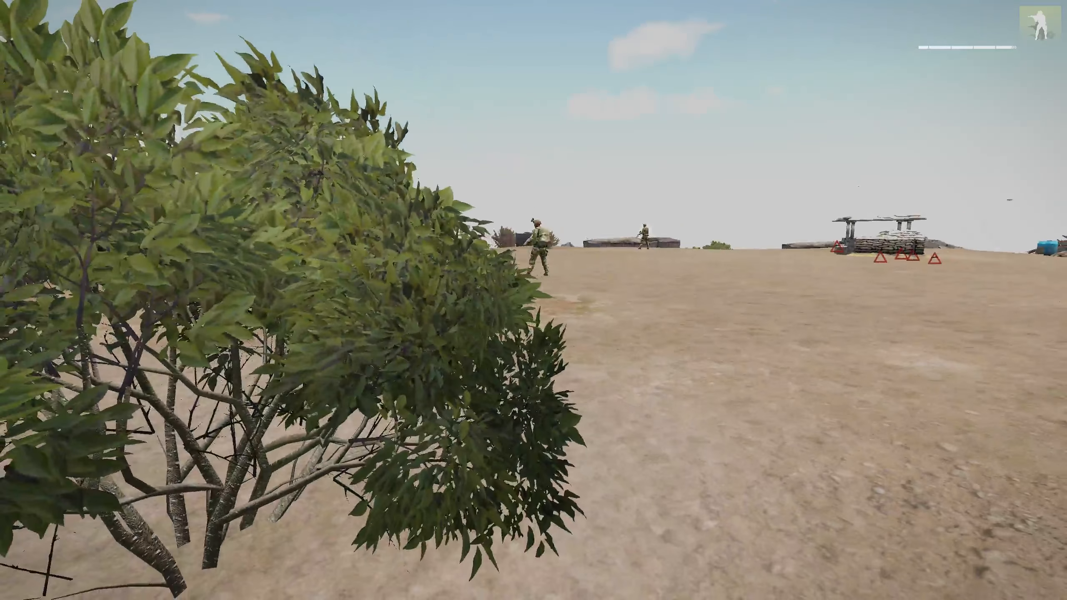
{"action": "key", "text": "0"}
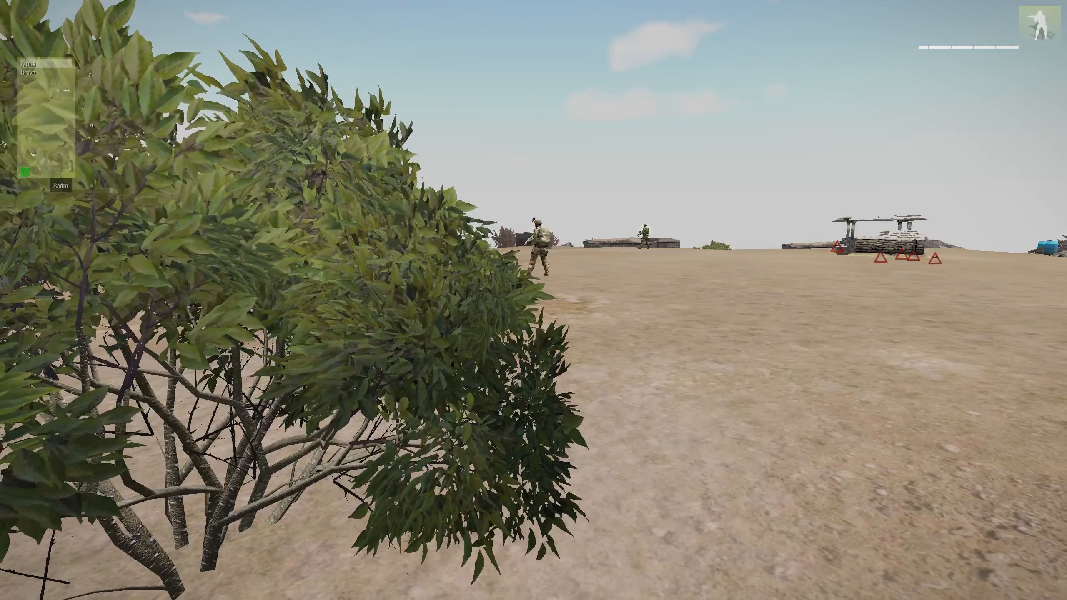
{"action": "key", "text": "1"}
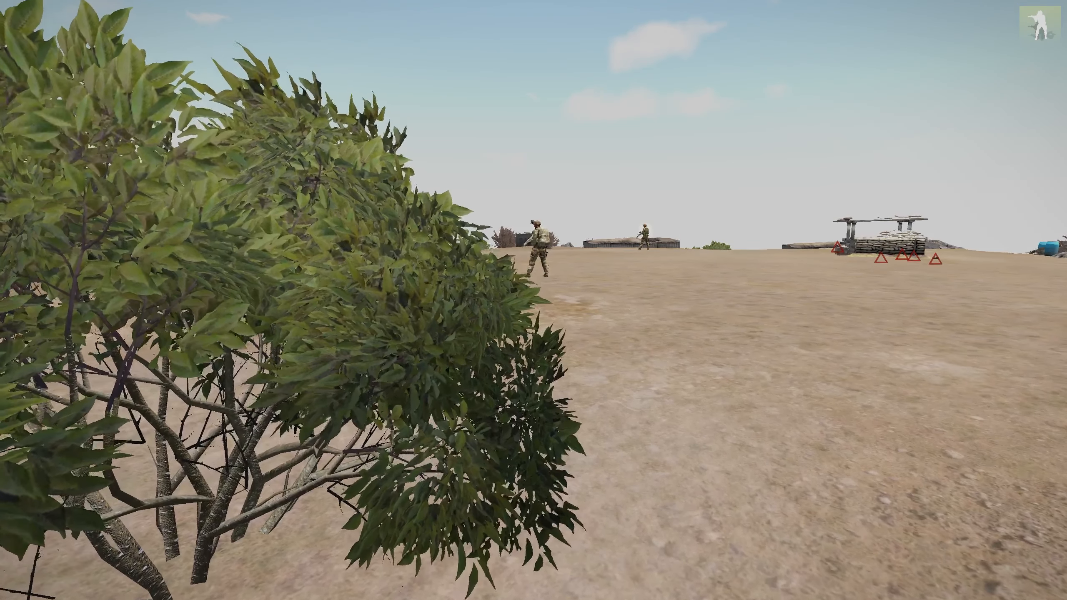
{"action": "scroll", "coordinate": [534, 300], "scroll_direction": "down", "scroll_amount": 1}
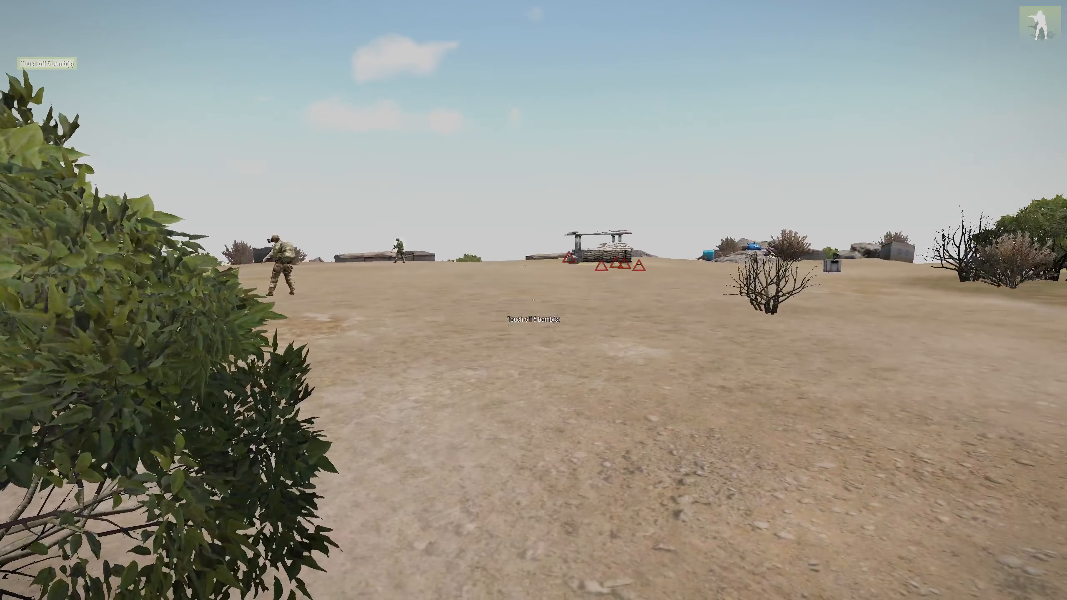
{"action": "key", "text": "space"}
Step: Run back to inspect the bunker and wooden box, check which radio commands are offered, and return to the editor
{"action": "key", "text": "shift+w"}
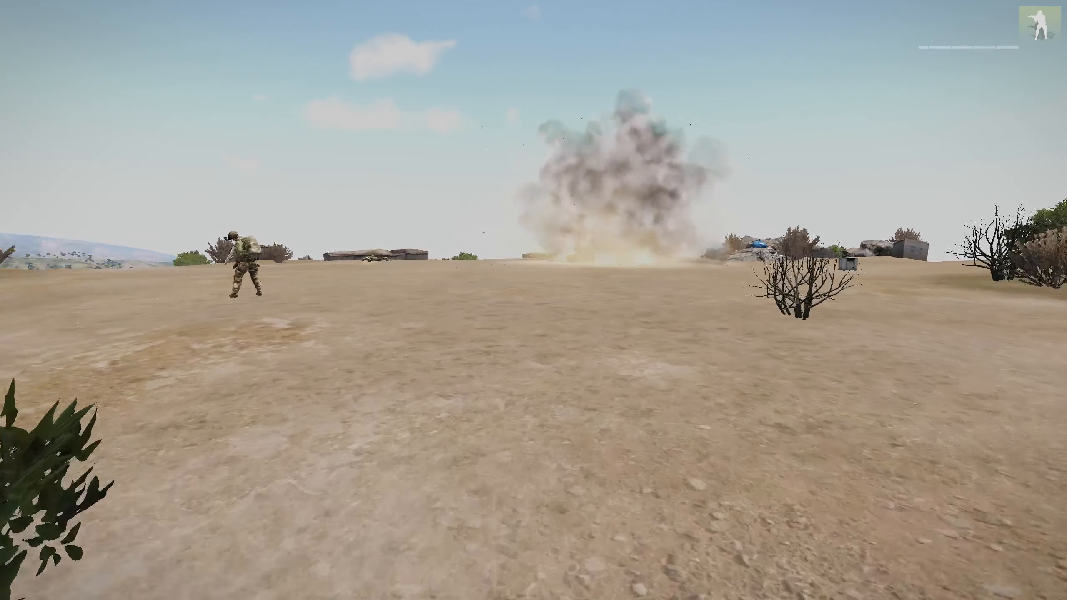
{"action": "key", "text": "shift+w"}
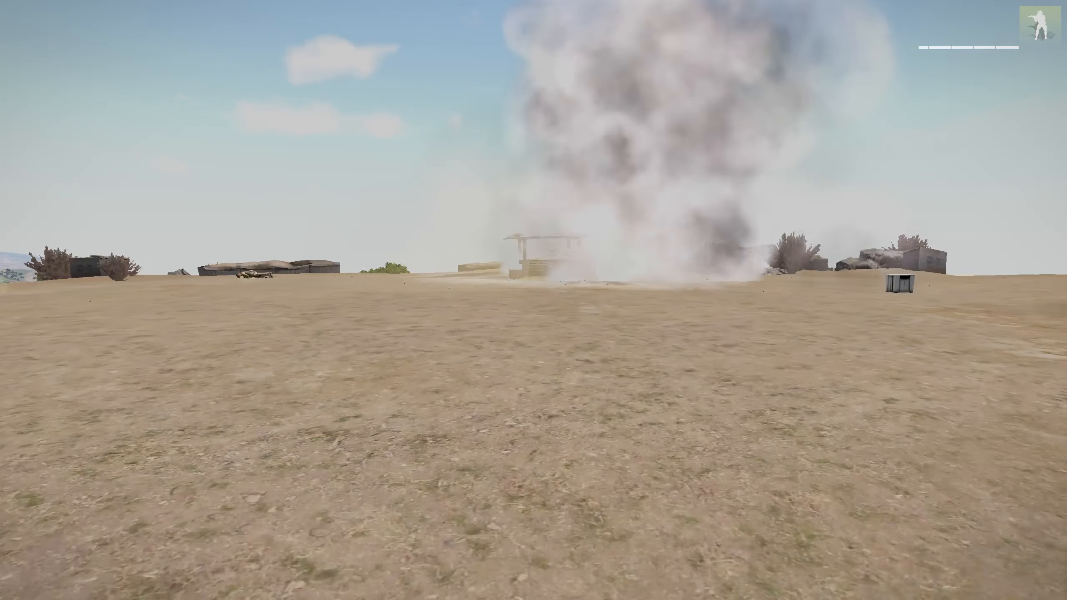
{"action": "key", "text": "shift+w"}
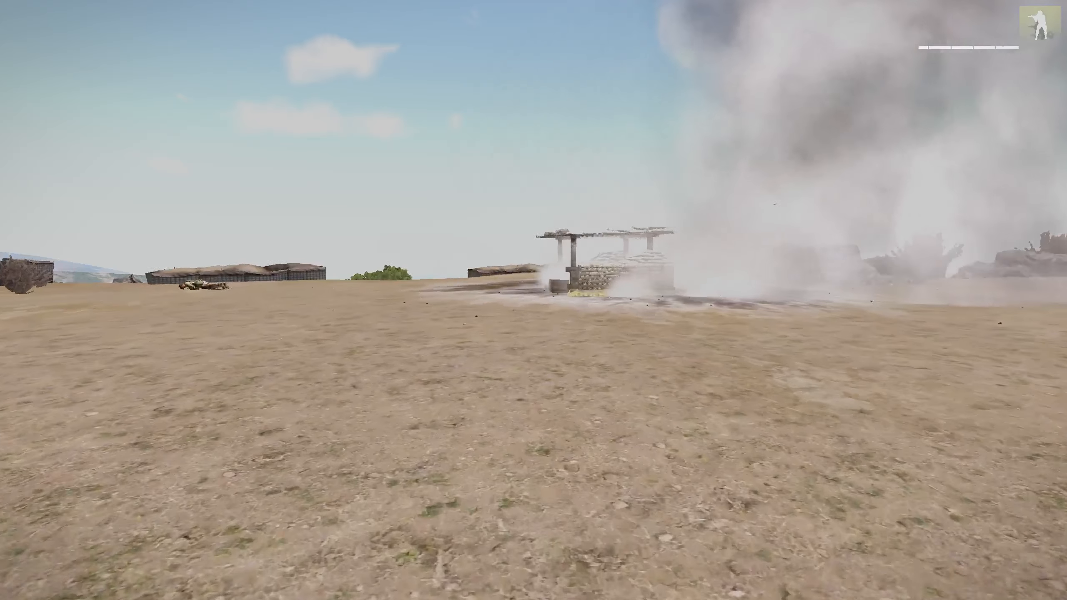
{"action": "key", "text": "0"}
{"action": "key", "text": "0"}
{"action": "key", "text": "shift+w"}
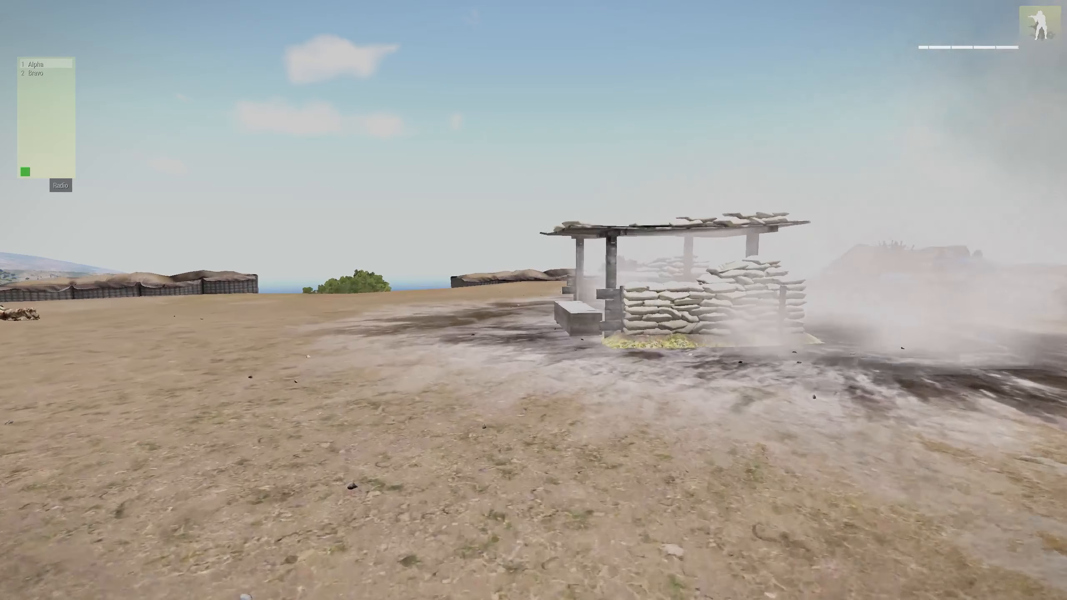
{"action": "key", "text": "BackSpace"}
{"action": "key", "text": "shift+w"}
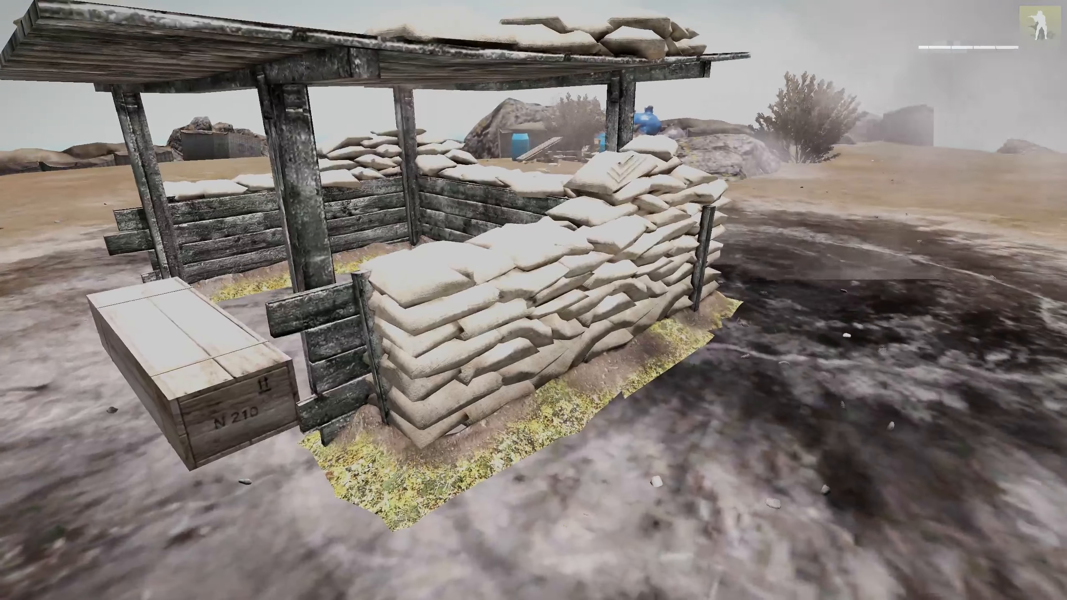
{"action": "key", "text": "Escape"}
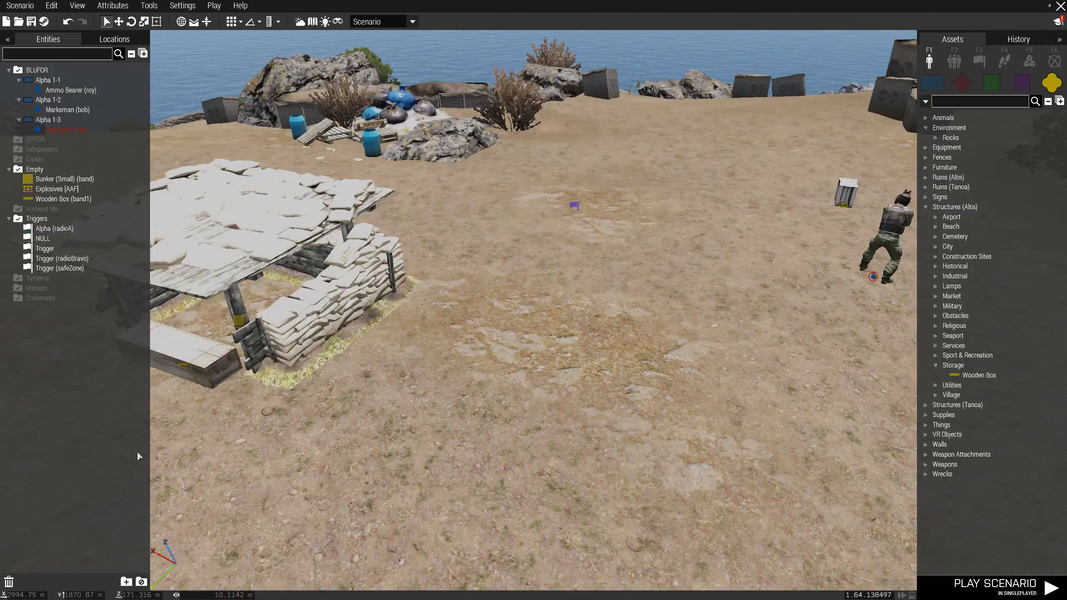
Step: Replace the NULL trigger's condition with "(!alive roy) && (!alive bob);"
{"action": "double_click", "coordinate": [575, 206]}
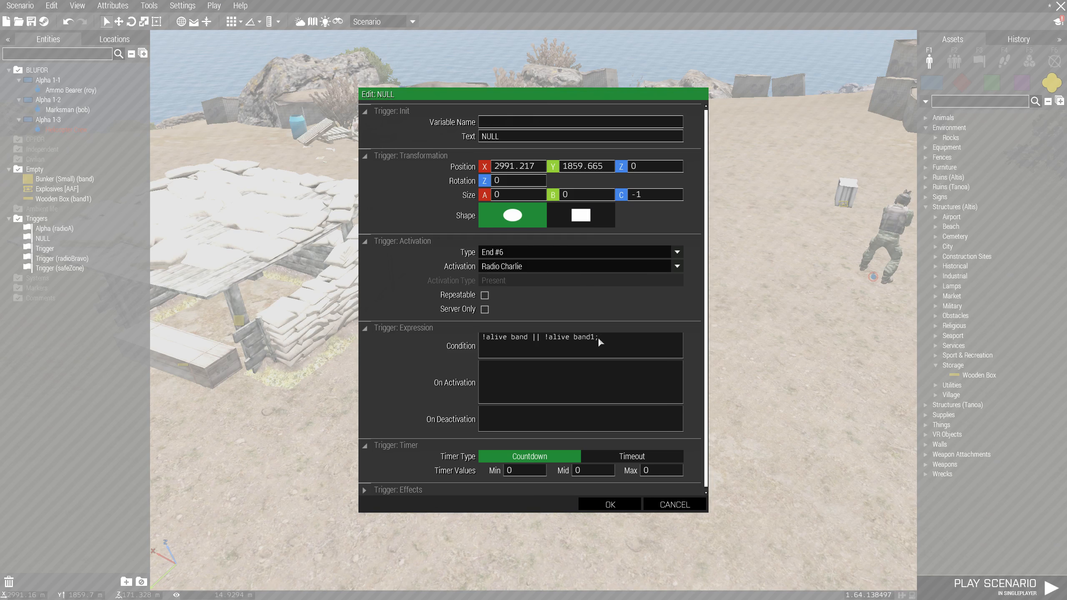
{"action": "left_click_drag", "start_coordinate": [536, 333], "coordinate": [515, 313]}
{"action": "type", "text": "("}
{"action": "type", "text": "!"}
{"action": "type", "text": "aliv"}
{"action": "type", "text": "(!ali"}
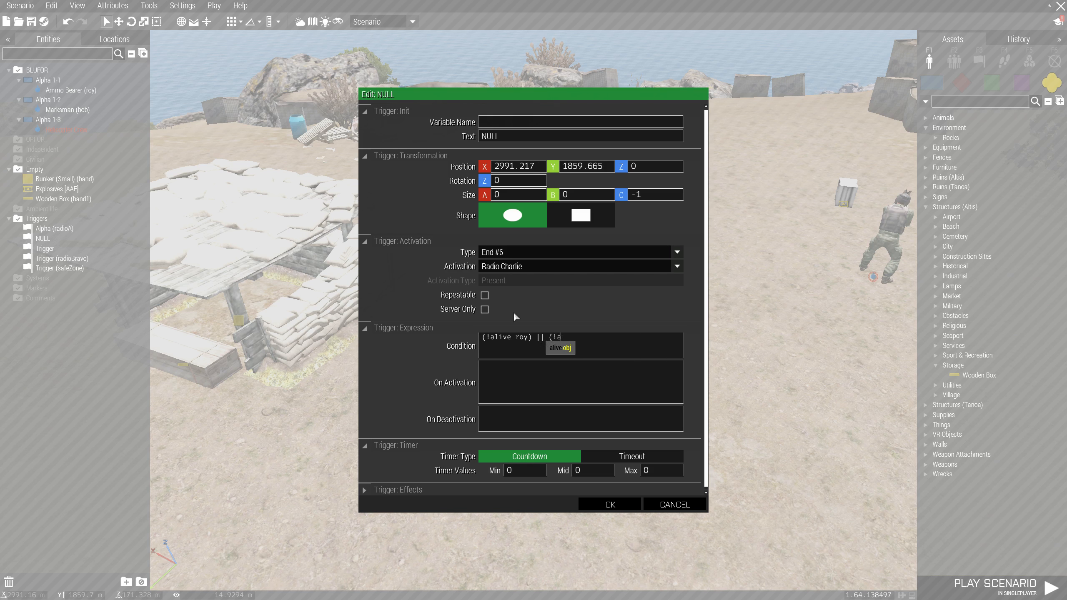
{"action": "key", "text": "BackSpace"}
{"action": "key", "text": "BackSpace"}
{"action": "key", "text": "BackSpace"}
{"action": "key", "text": "BackSpace"}
{"action": "key", "text": "BackSpace"}
{"action": "type", "text": "(!alive bob);"}
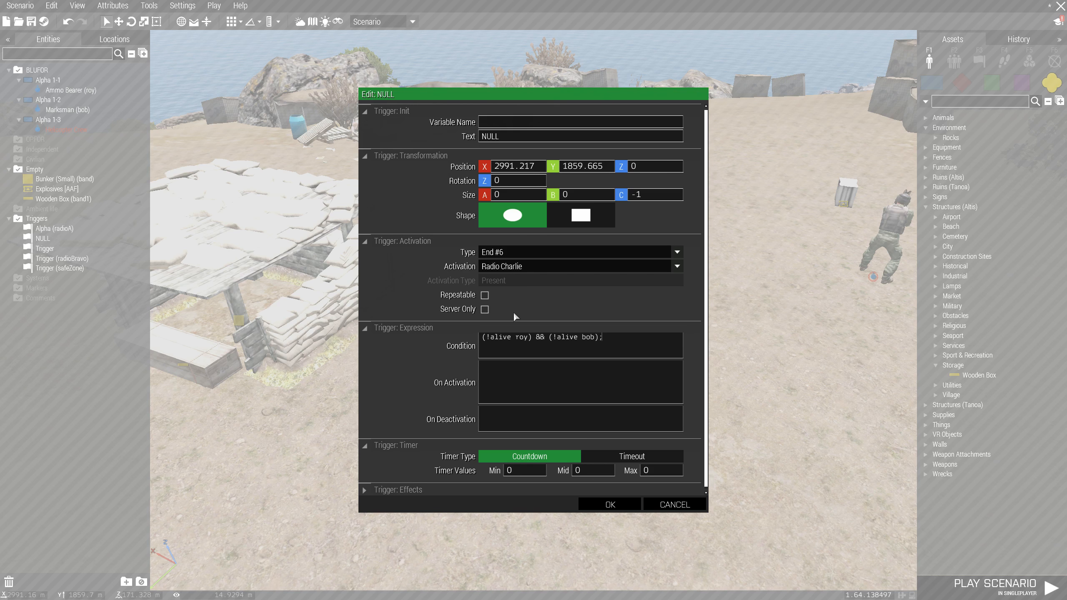
{"action": "left_click", "coordinate": [610, 503]}
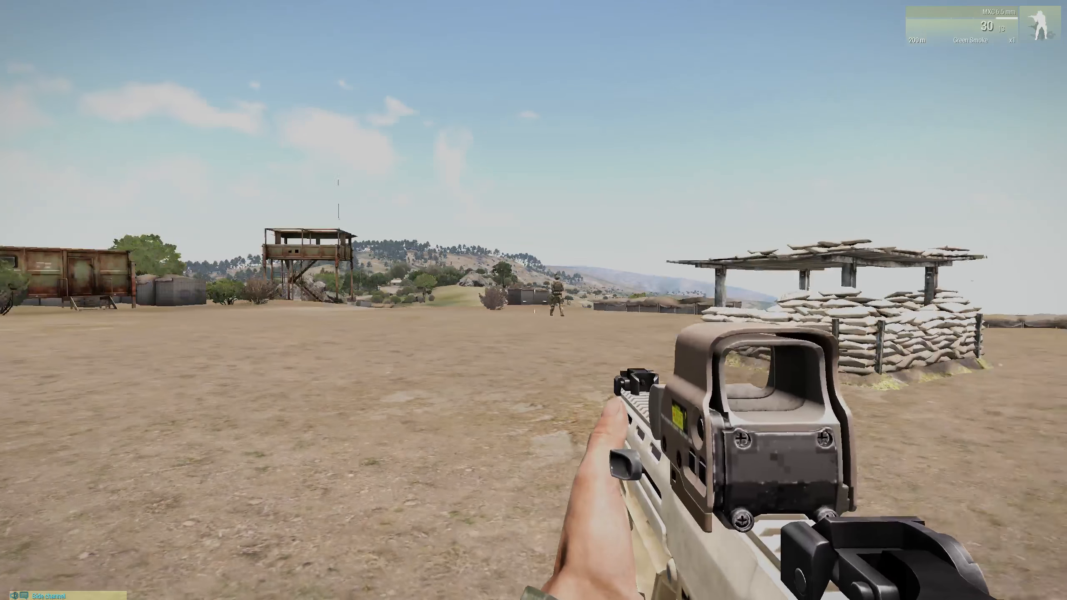
Step: Check the available radio commands, then take two explosive charges from the explosives crate
{"action": "key", "text": "0"}
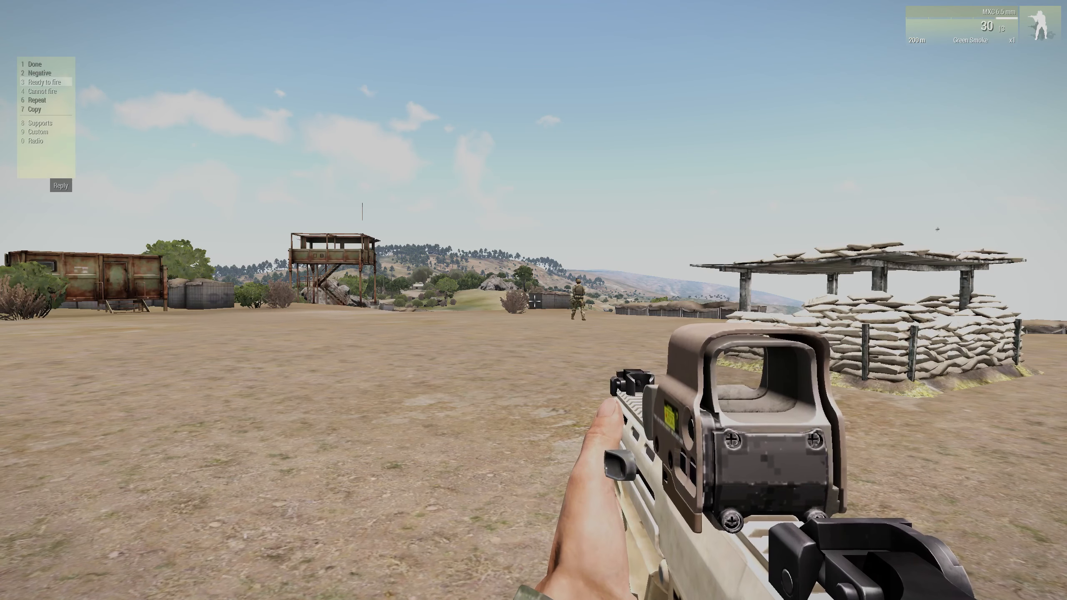
{"action": "key", "text": "0"}
{"action": "key", "text": "1"}
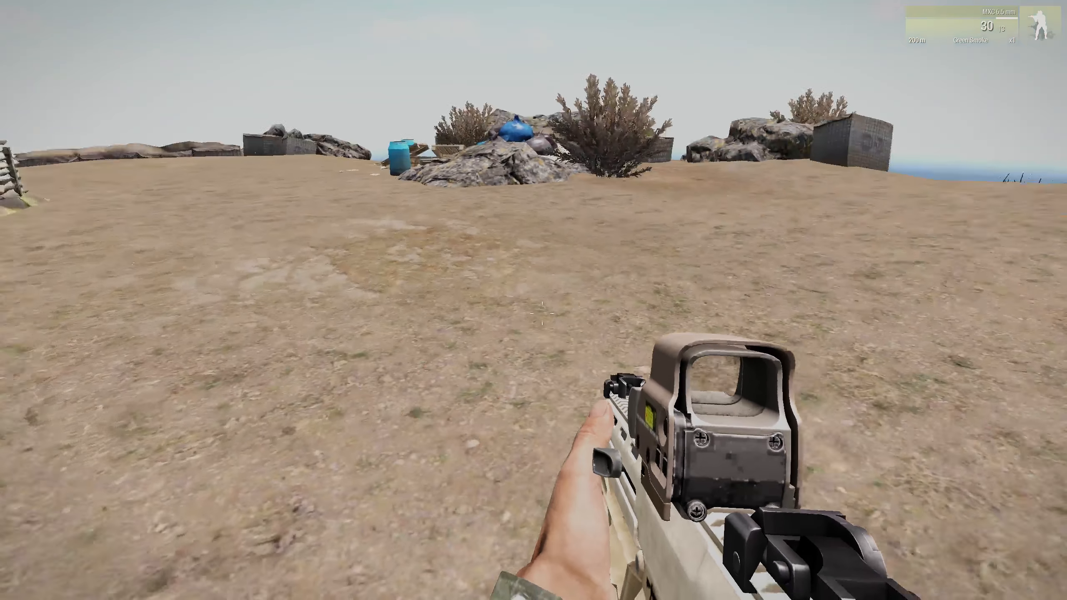
{"action": "key", "text": "w"}
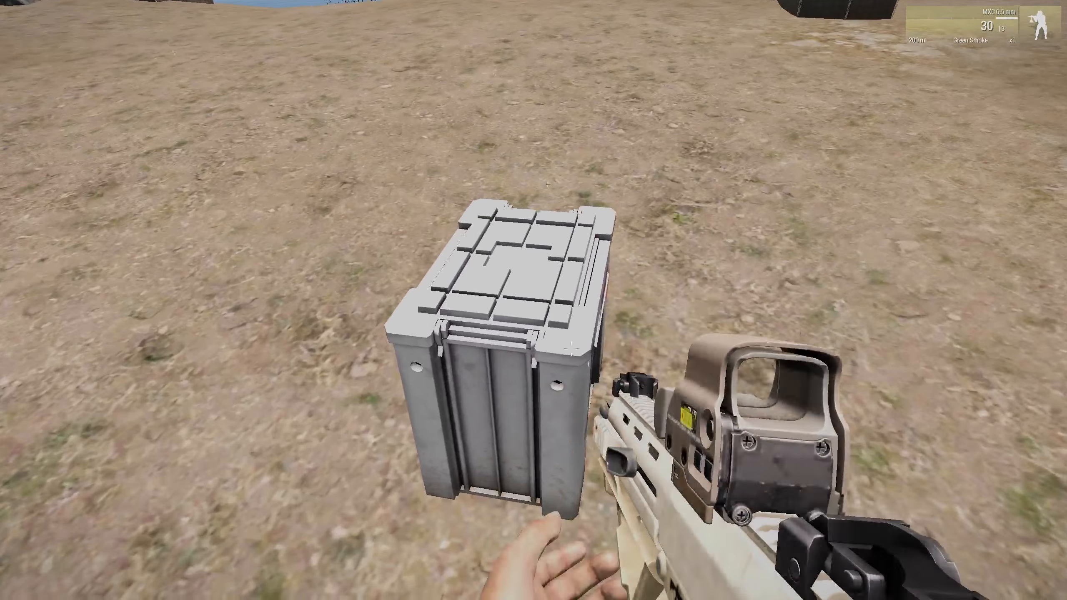
{"action": "key", "text": "i"}
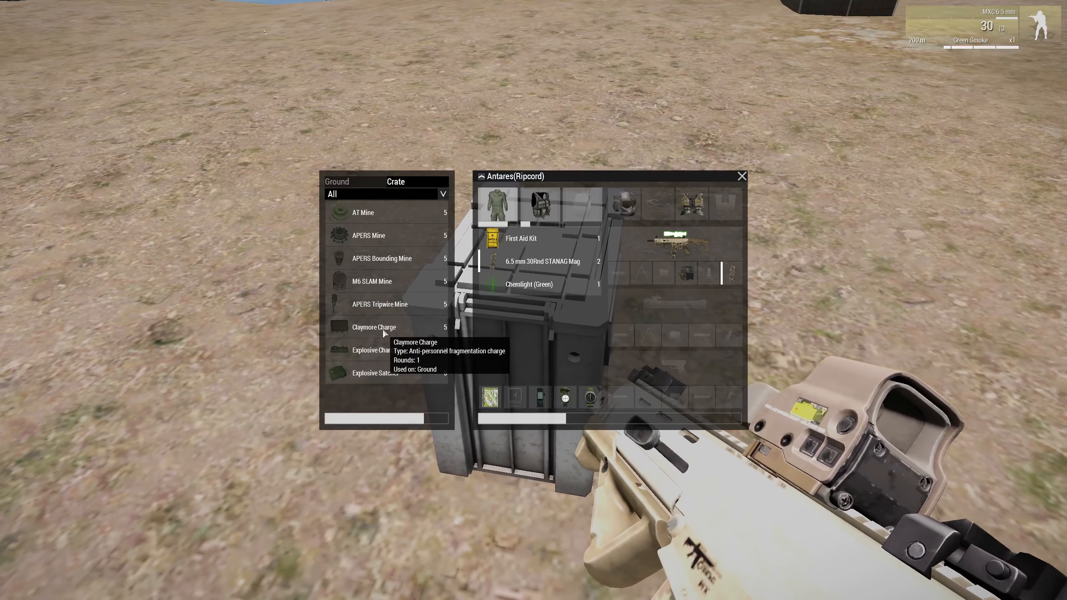
{"action": "double_click", "coordinate": [384, 348]}
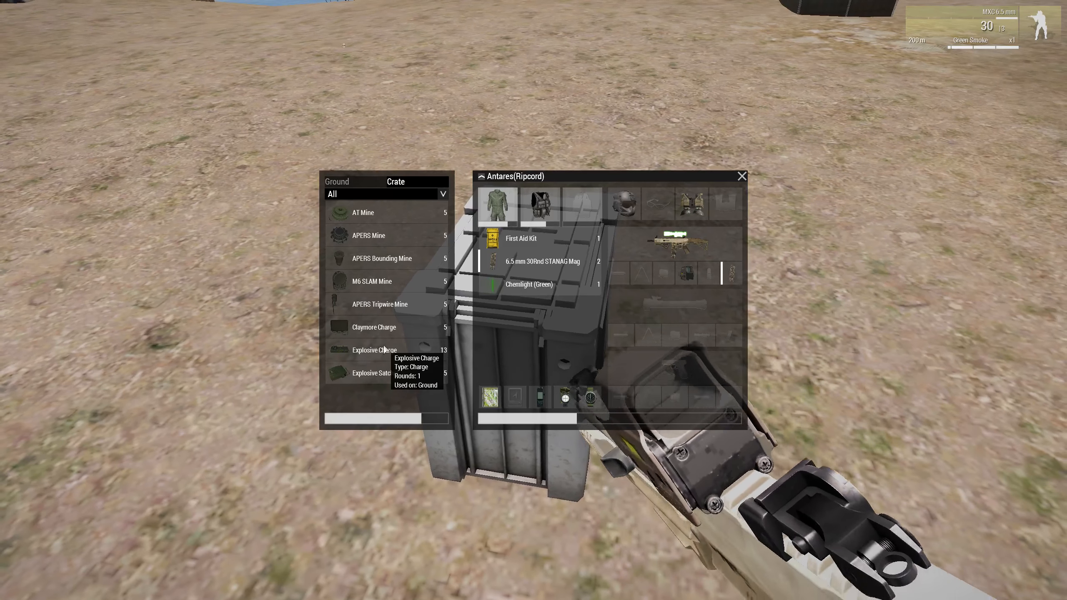
{"action": "key", "text": "i"}
Step: Put an explosive charge at the Marksman's feet
{"action": "key", "text": "w"}
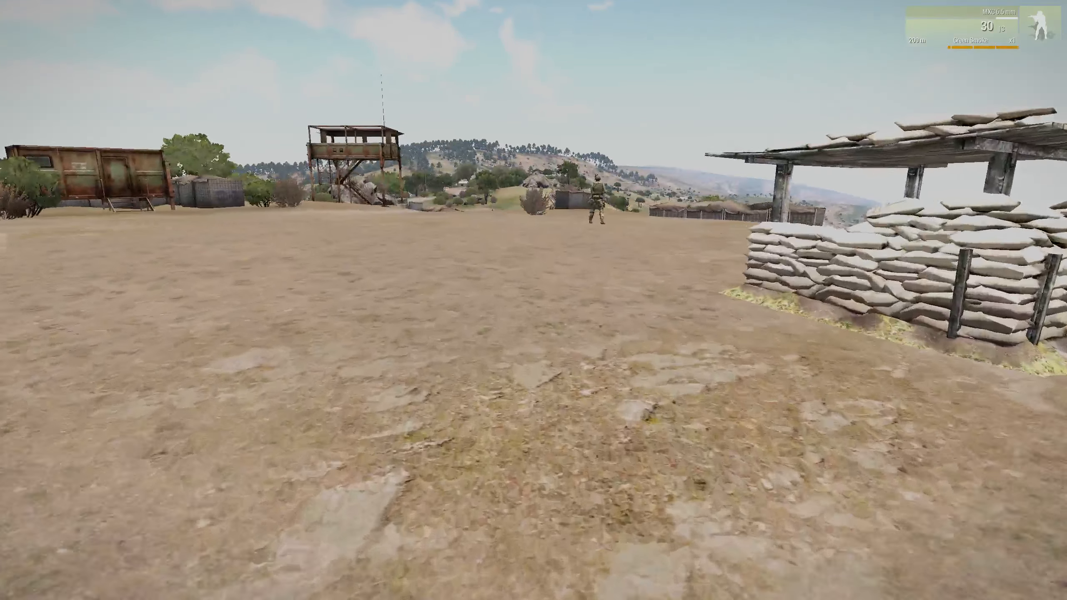
{"action": "scroll", "coordinate": [533, 300], "scroll_direction": "down", "scroll_amount": 1}
{"action": "key", "text": "w"}
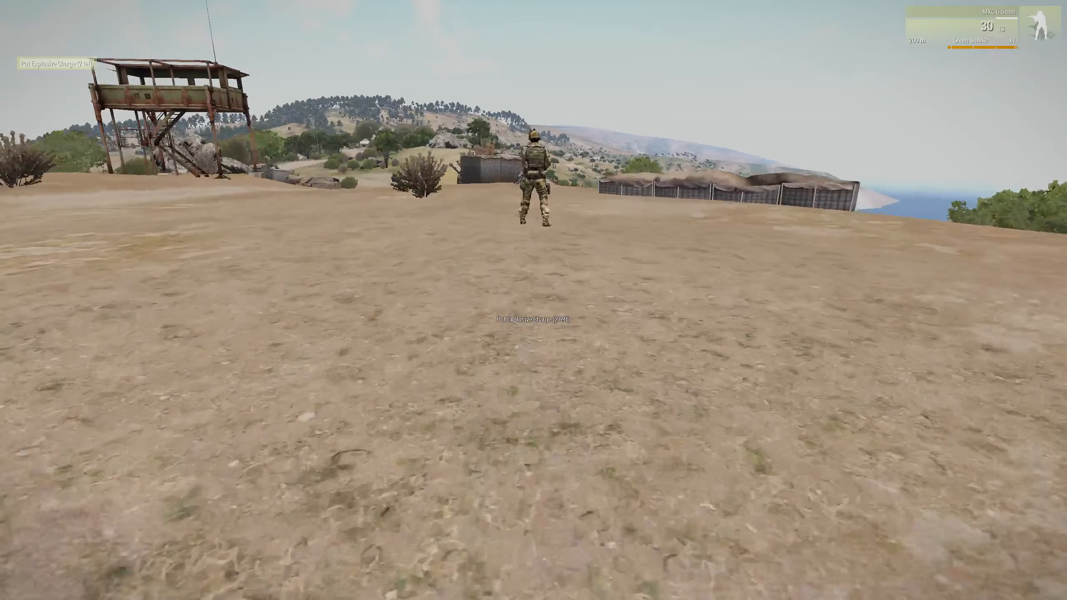
{"action": "key", "text": "w"}
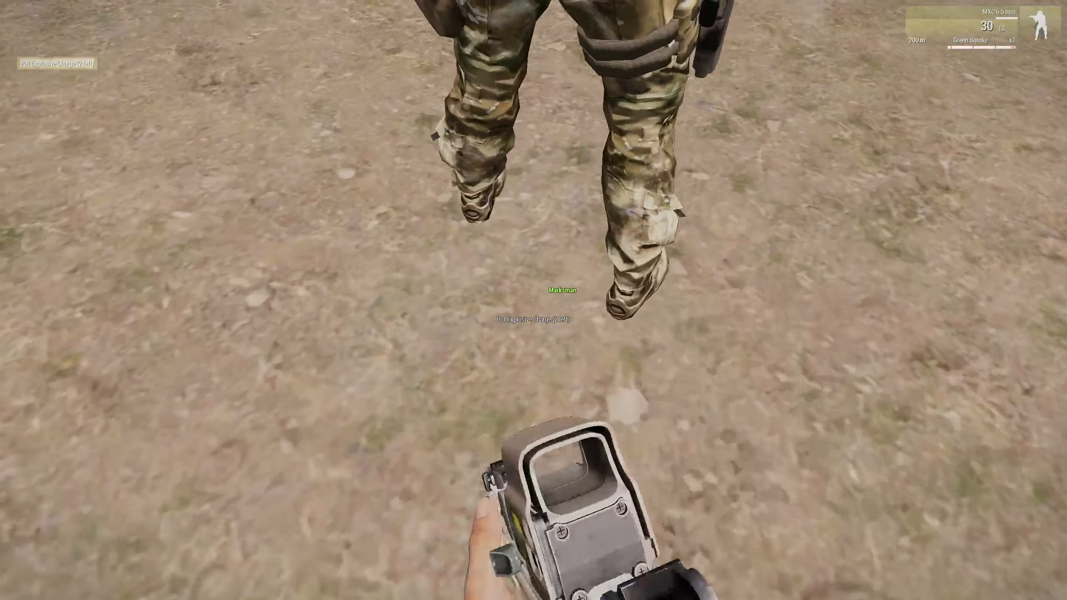
{"action": "key", "text": "space"}
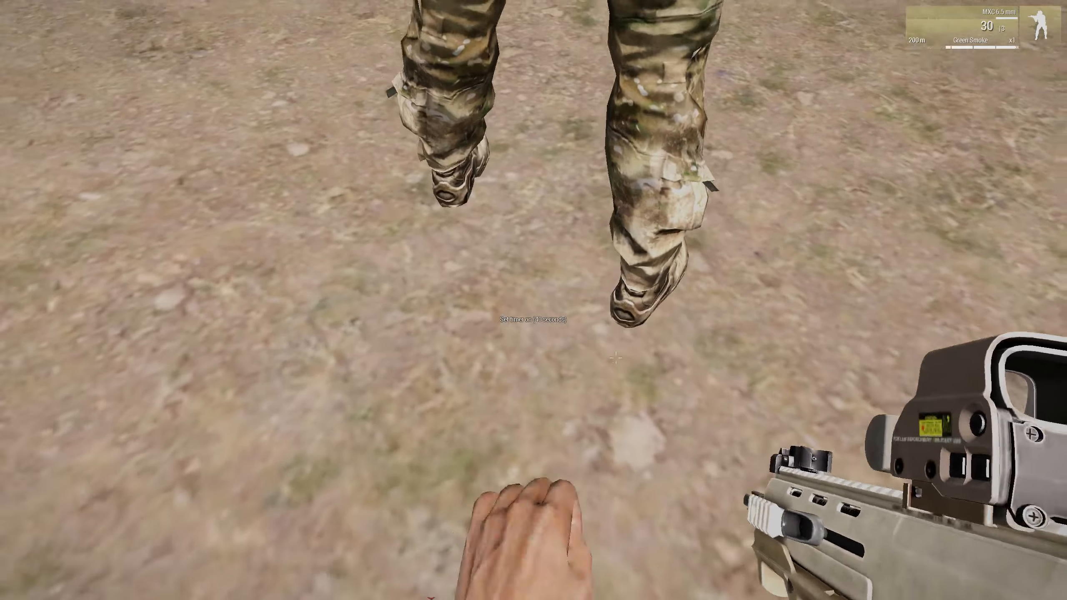
Step: Put the remaining explosive charge at the Ammo Bearer's feet
{"action": "key", "text": "w"}
{"action": "key", "text": "w"}
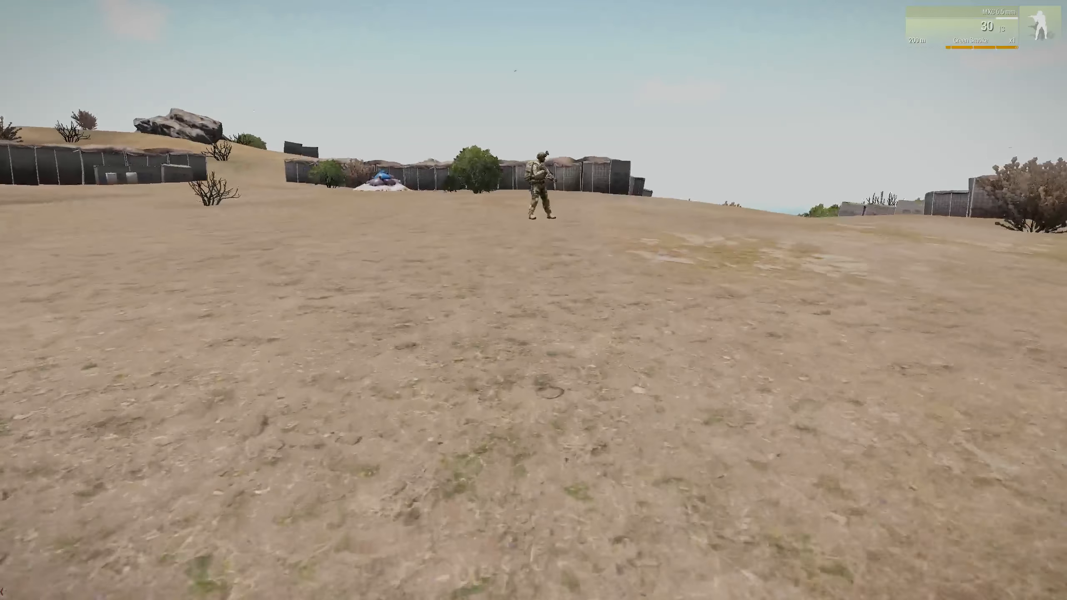
{"action": "scroll", "coordinate": [534, 300], "scroll_direction": "down", "scroll_amount": 1}
{"action": "key", "text": "w"}
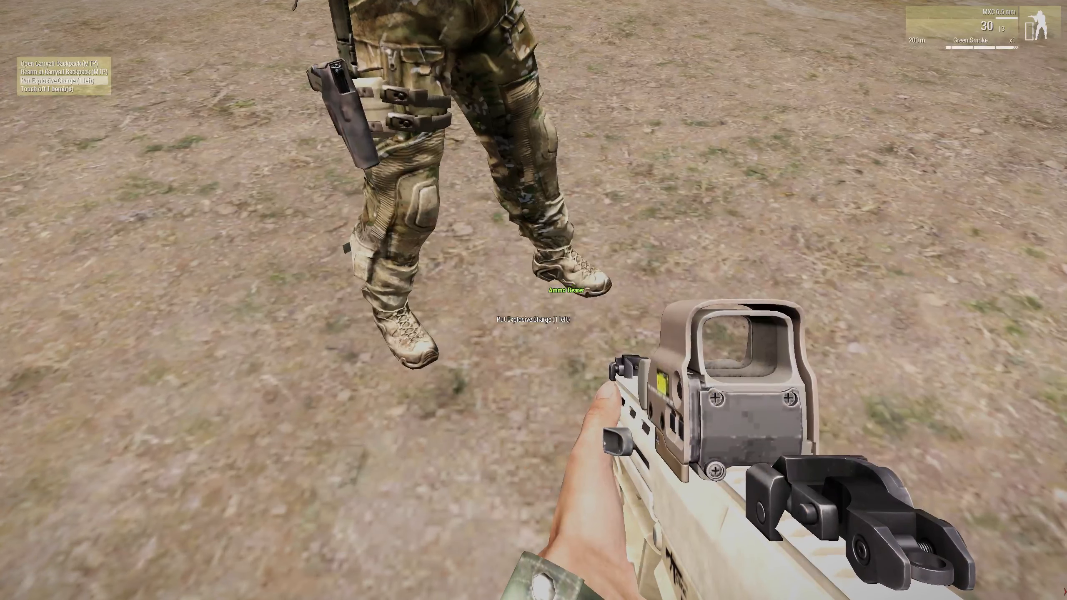
{"action": "key", "text": "space"}
Step: From a safe distance, check the radio commands and touch off the 2 bombs beside the soldiers
{"action": "key", "text": "shift+w"}
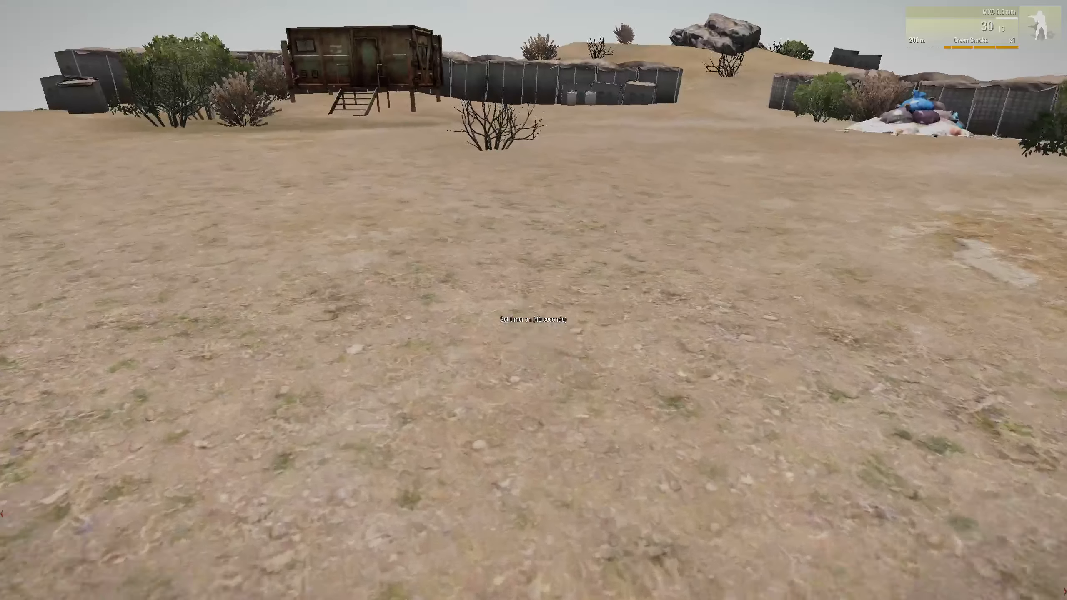
{"action": "key", "text": "shift+w"}
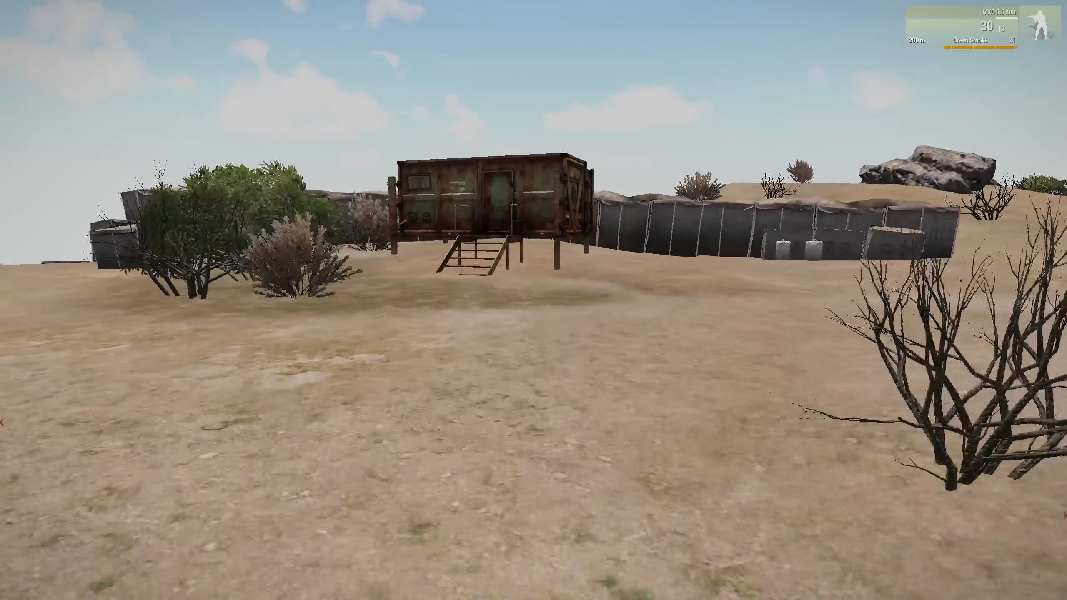
{"action": "key", "text": "shift+w"}
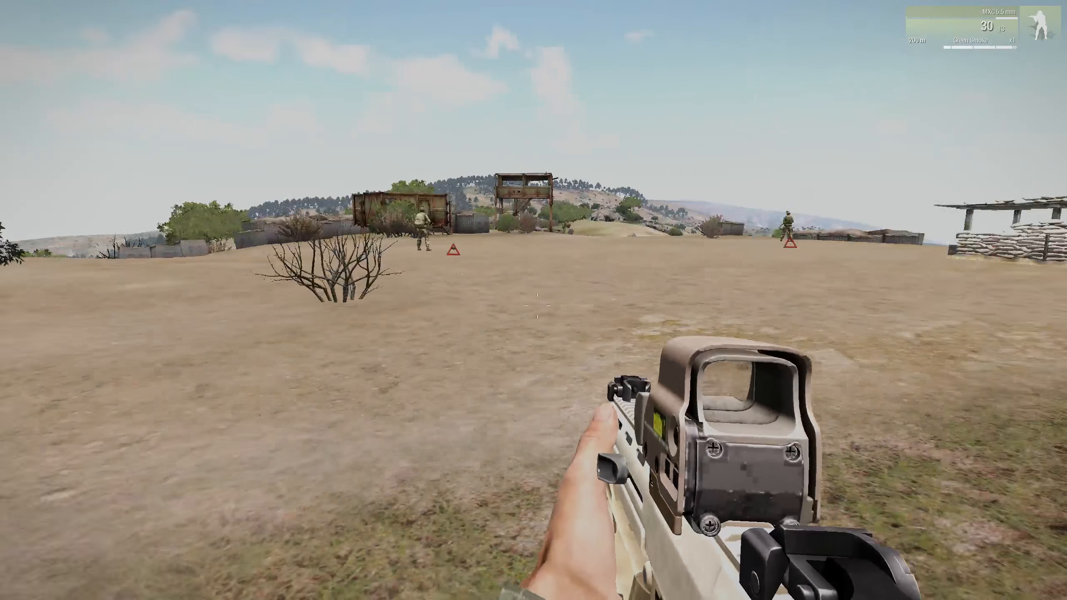
{"action": "key", "text": "0"}
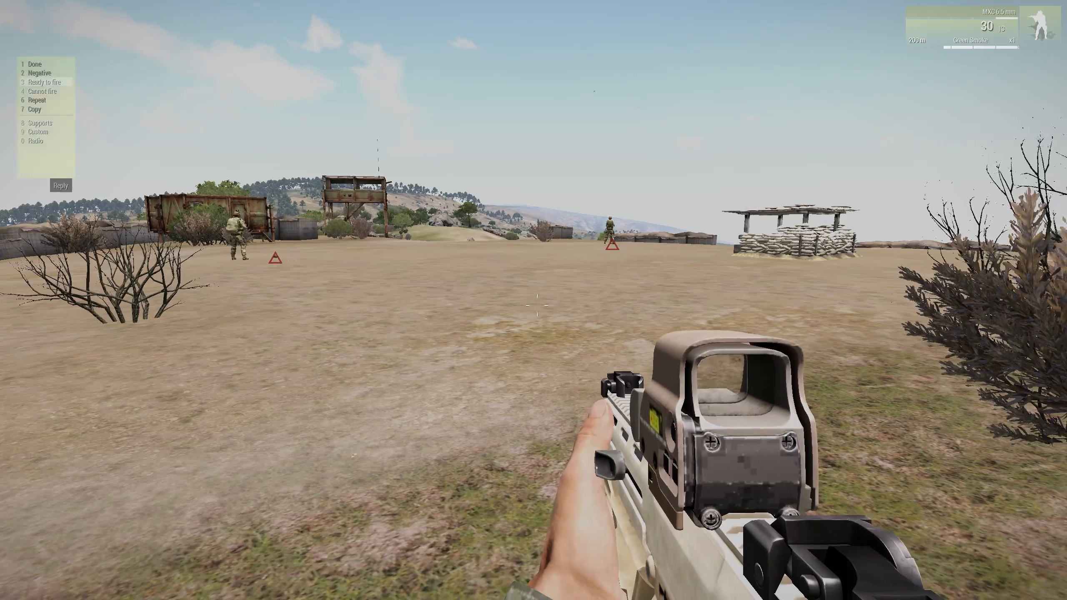
{"action": "key", "text": "0"}
{"action": "key", "text": "1"}
{"action": "scroll", "coordinate": [537, 305], "scroll_direction": "down", "scroll_amount": 1}
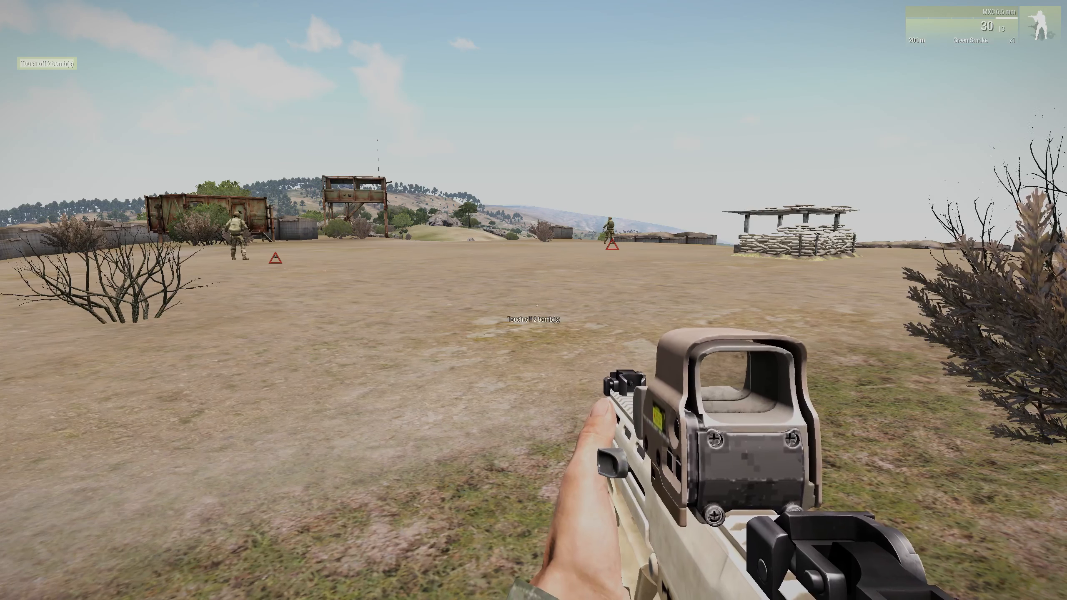
{"action": "middle_click", "coordinate": [538, 305]}
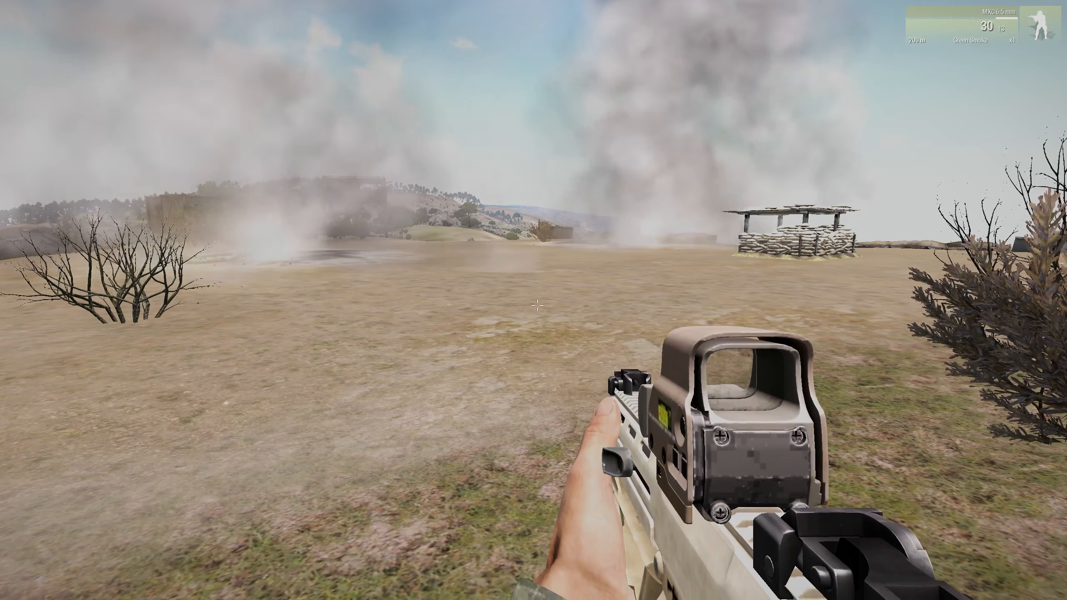
Step: Check which radio commands are offered after the explosions and return to the editor
{"action": "key", "text": "0"}
{"action": "key", "text": "0"}
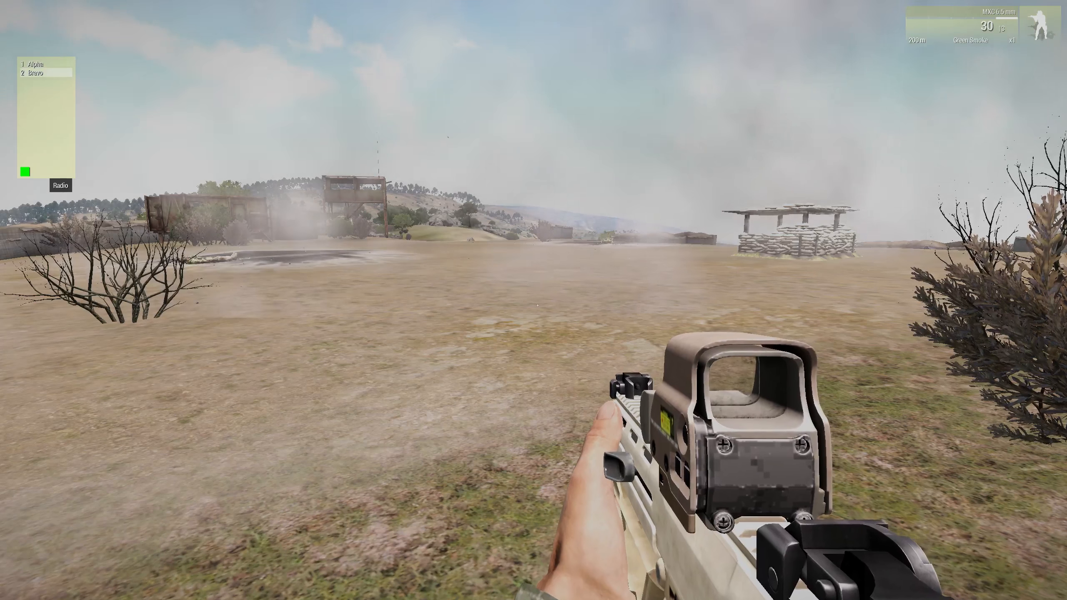
{"action": "key", "text": "Escape"}
{"action": "key", "text": "Escape"}
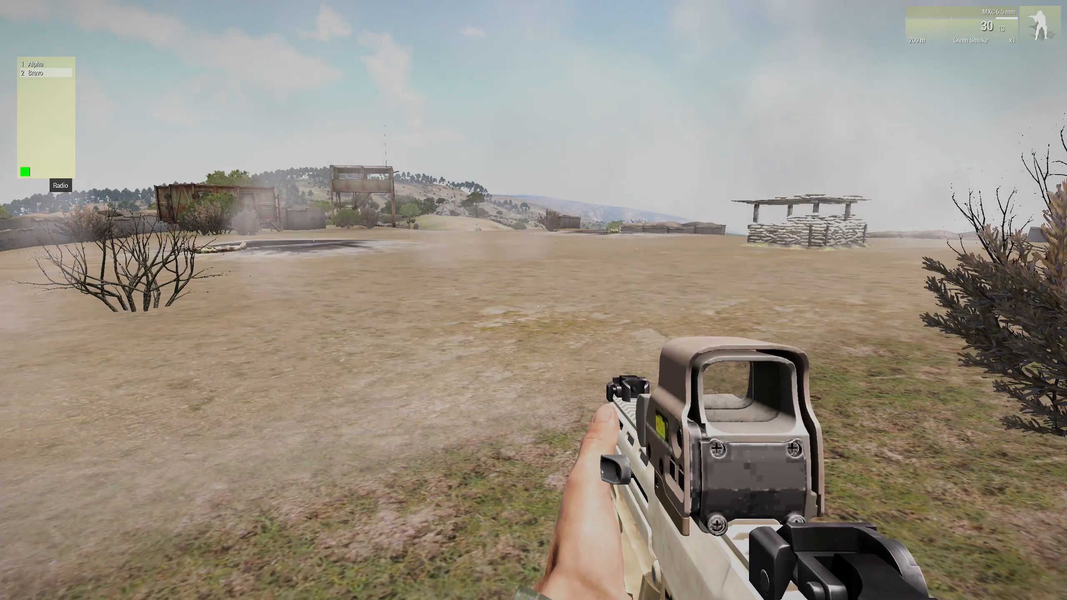
{"action": "key", "text": "Escape"}
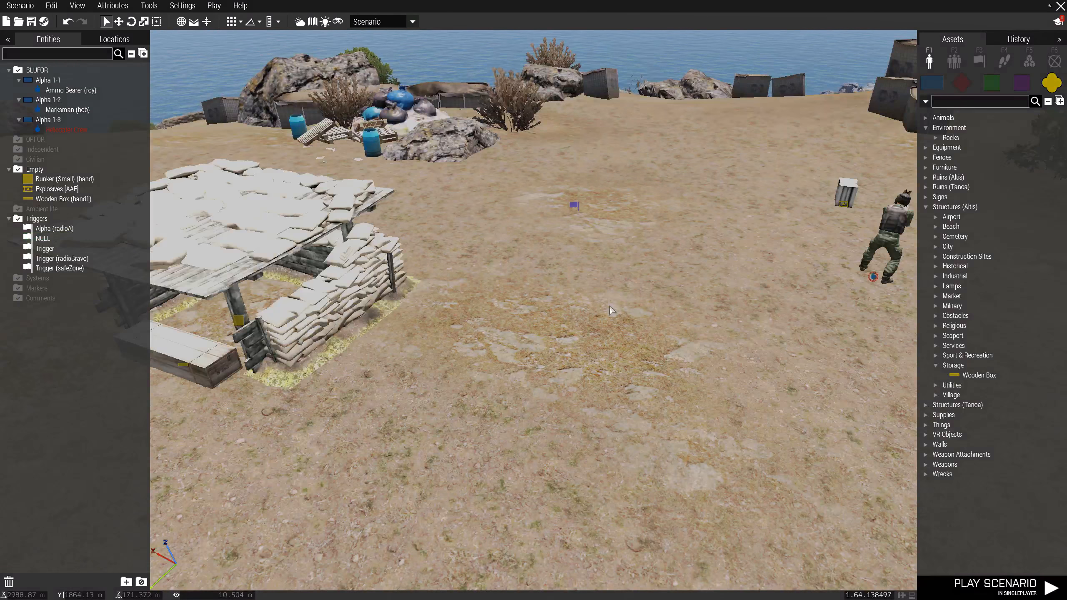
Step: Clear the whole condition of the NULL trigger and save its attributes
{"action": "double_click", "coordinate": [579, 208]}
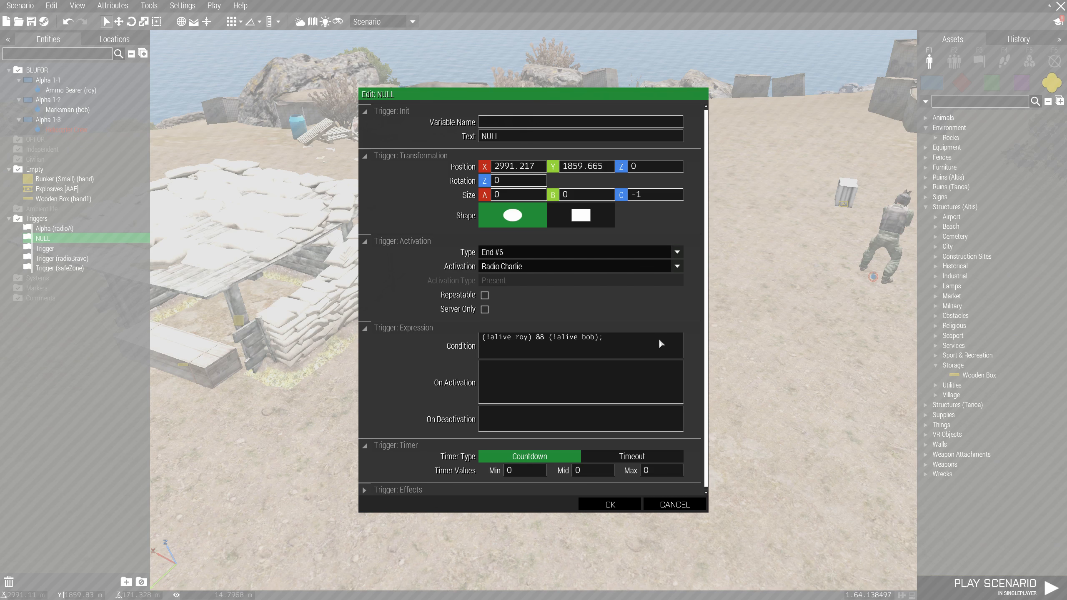
{"action": "left_click_drag", "start_coordinate": [660, 338], "coordinate": [479, 336]}
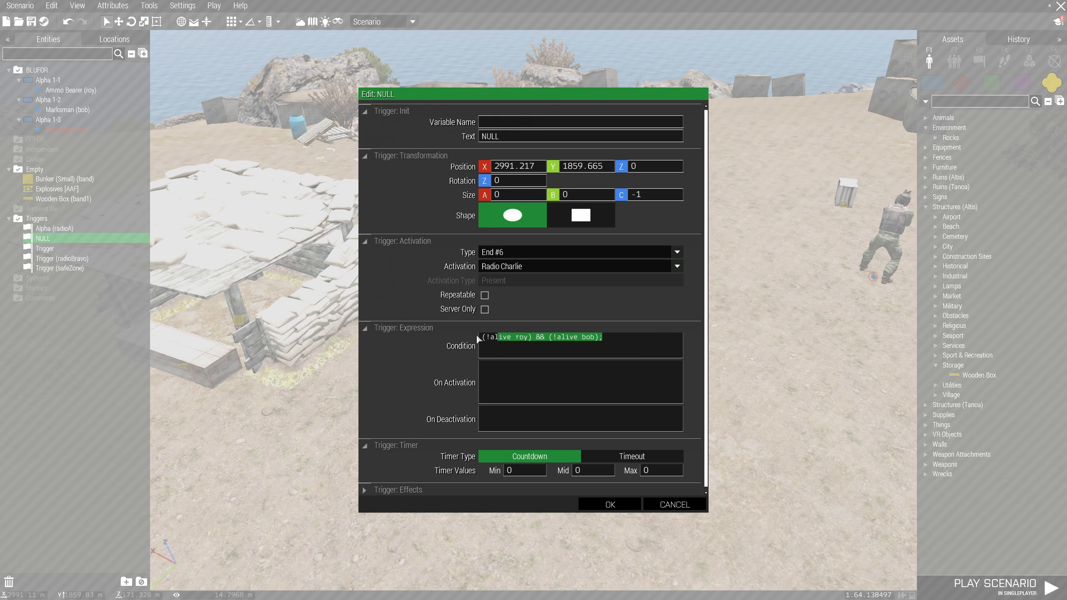
{"action": "left_click", "coordinate": [621, 340]}
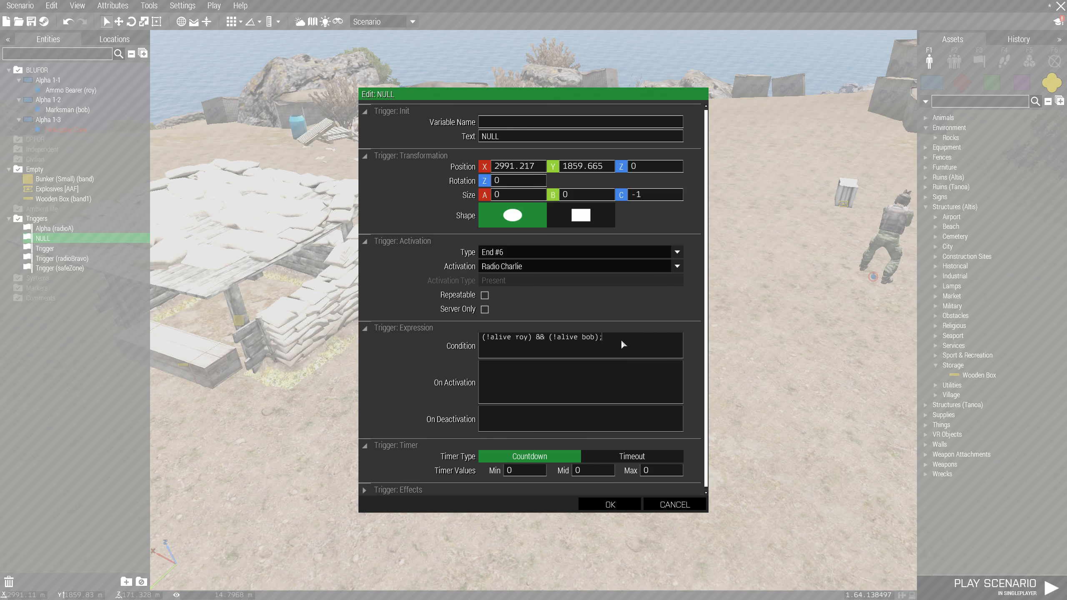
{"action": "left_click_drag", "start_coordinate": [620, 339], "coordinate": [437, 331]}
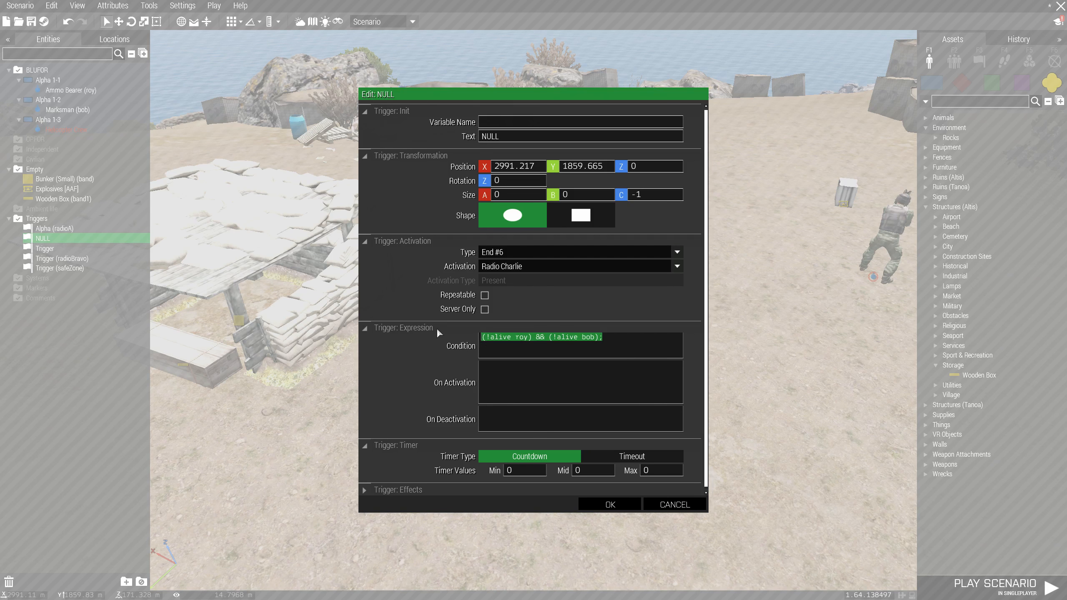
{"action": "key", "text": "BackSpace"}
{"action": "left_click", "coordinate": [601, 502]}
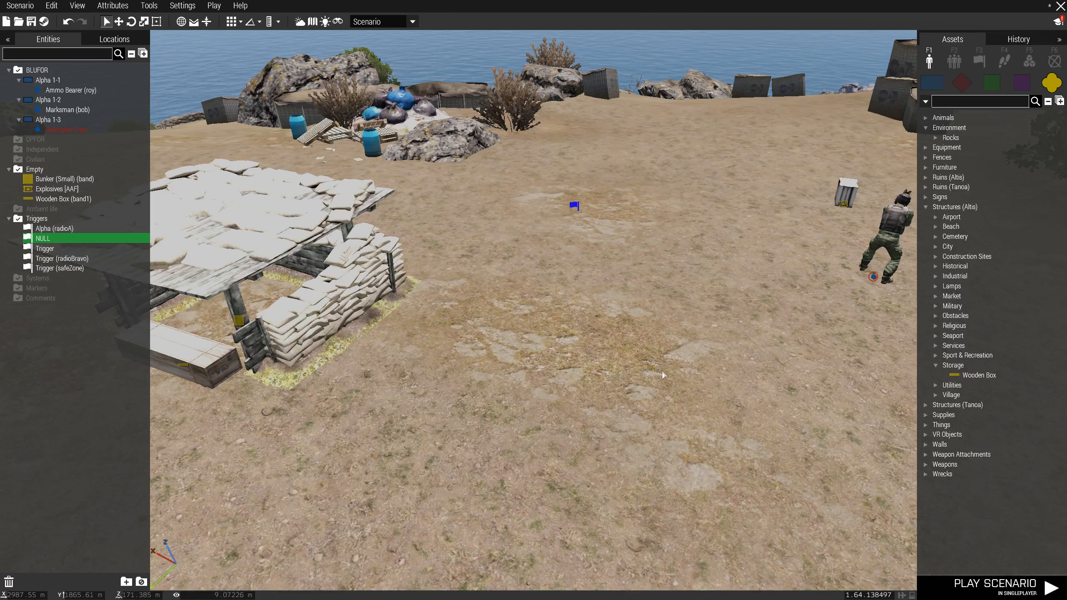
Step: Place a new plain trigger beside the NULL trigger and open its attributes
{"action": "left_click", "coordinate": [979, 60]}
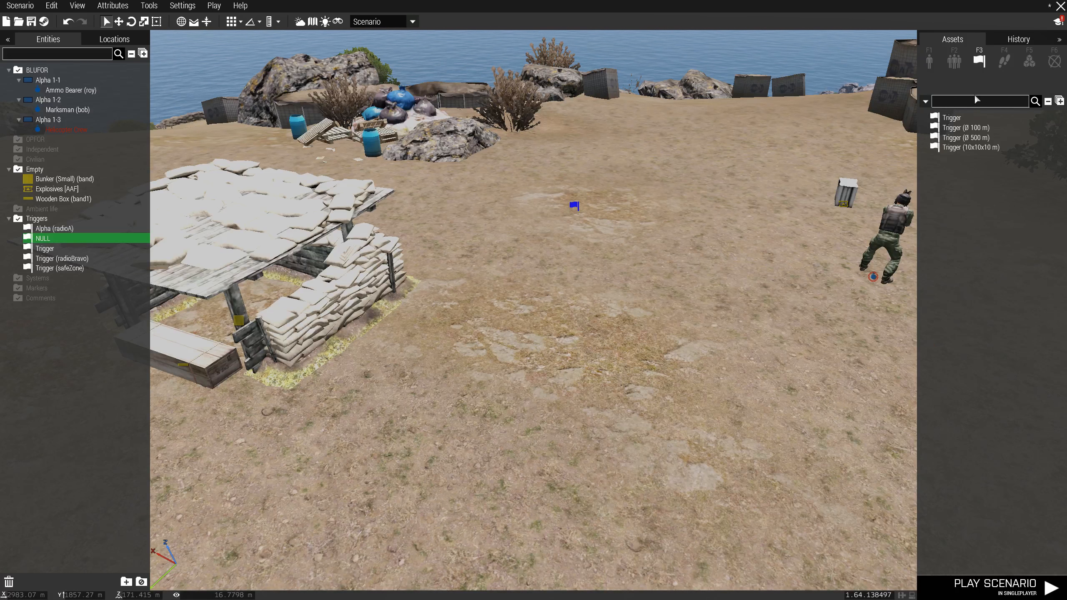
{"action": "left_click", "coordinate": [951, 118]}
{"action": "left_click", "coordinate": [608, 222]}
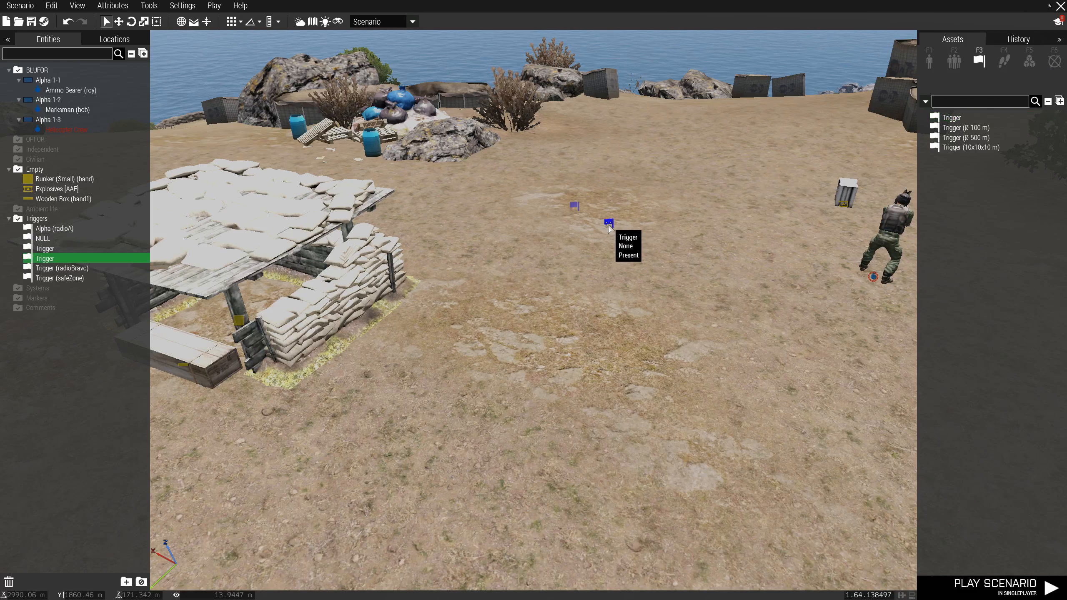
{"action": "double_click", "coordinate": [608, 225]}
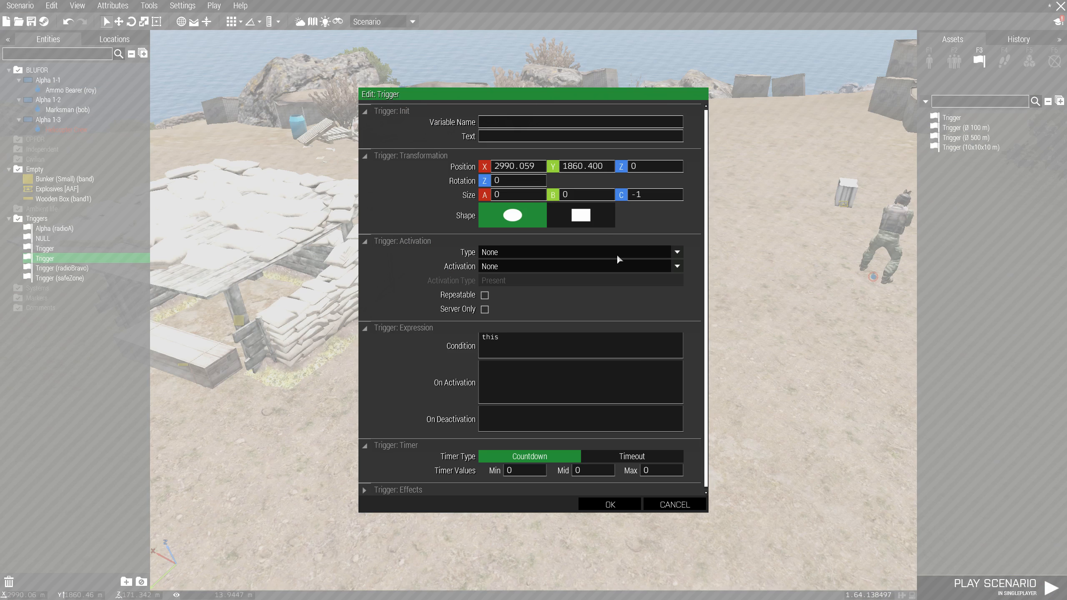
Step: Set the new trigger's condition to "(!alive bob);" and its On Activation code to 1 setRadioMsg "WIN6";
{"action": "left_click", "coordinate": [515, 265]}
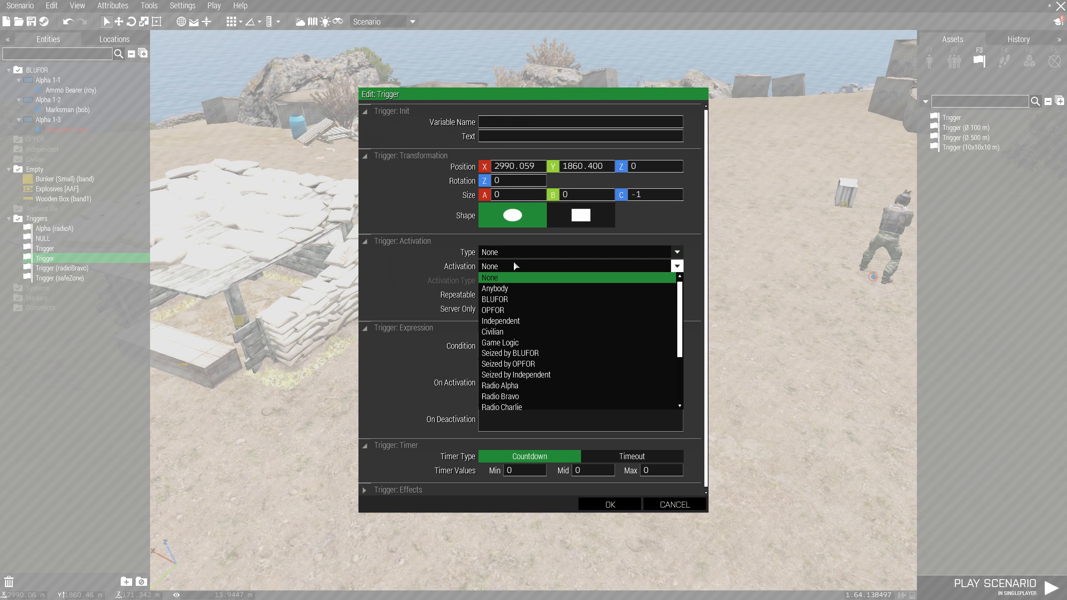
{"action": "left_click", "coordinate": [515, 264]}
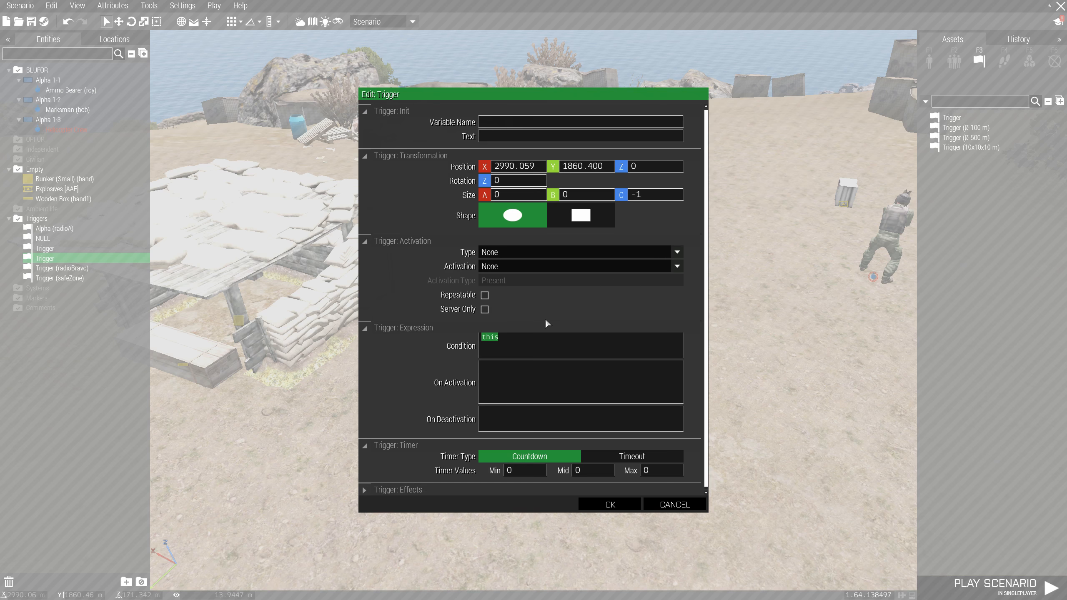
{"action": "type", "text": "("}
{"action": "type", "text": "!alive"}
{"action": "type", "text": " bob"}
{"action": "type", "text": "1 setR"}
{"action": "type", "text": "adio"}
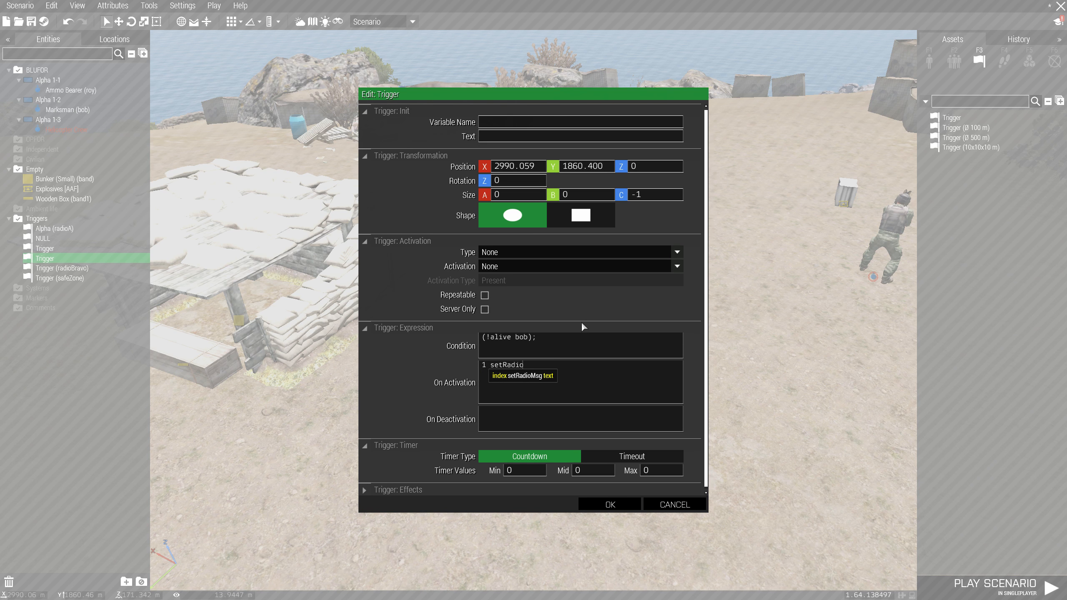
{"action": "type", "text": "Msg \""}
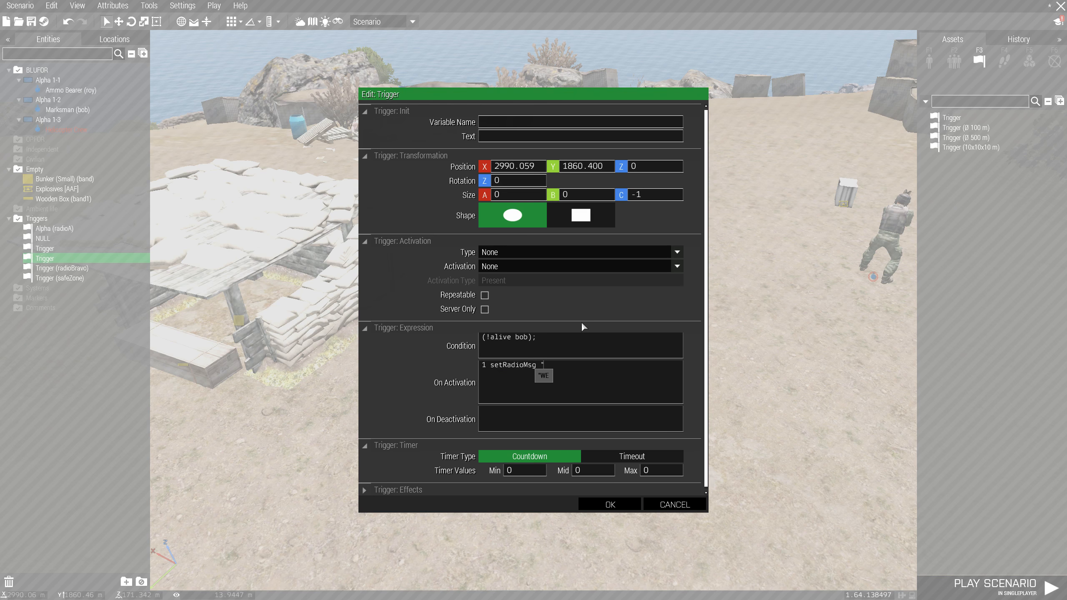
{"action": "type", "text": "WIN6\";"}
{"action": "left_click", "coordinate": [605, 504]}
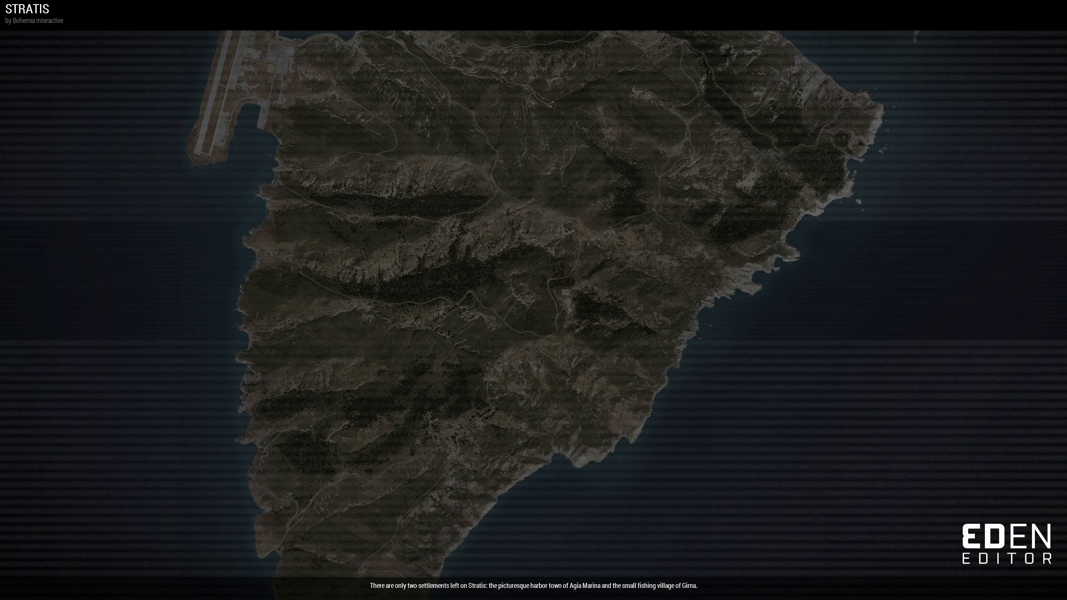
Step: Test the bob trigger in the scenario preview by shooting the marksman and the ammo bearer
{"action": "key", "text": "w"}
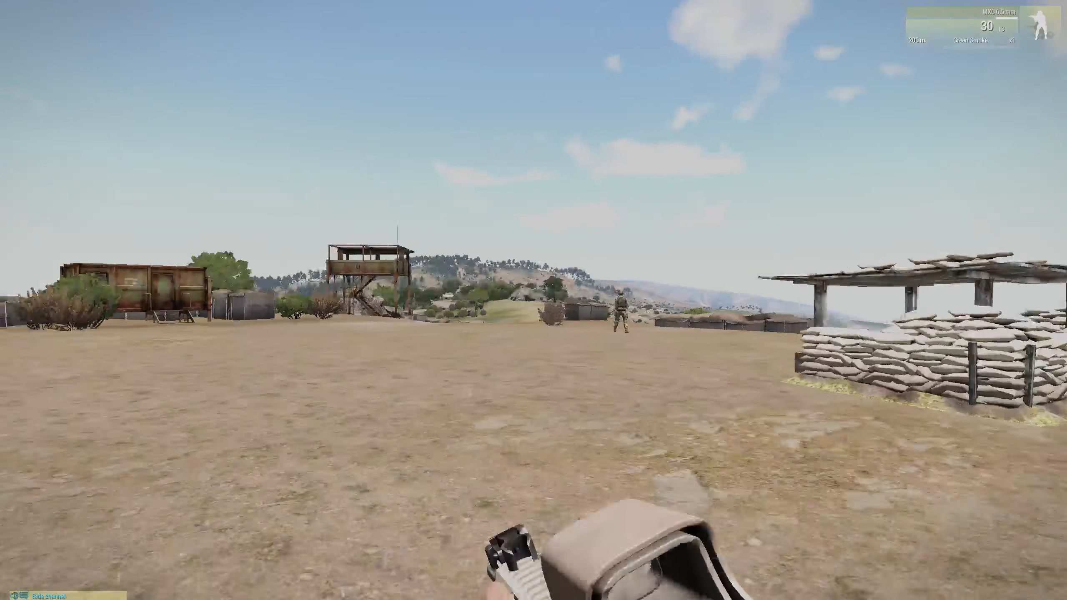
{"action": "right_click", "coordinate": [534, 300]}
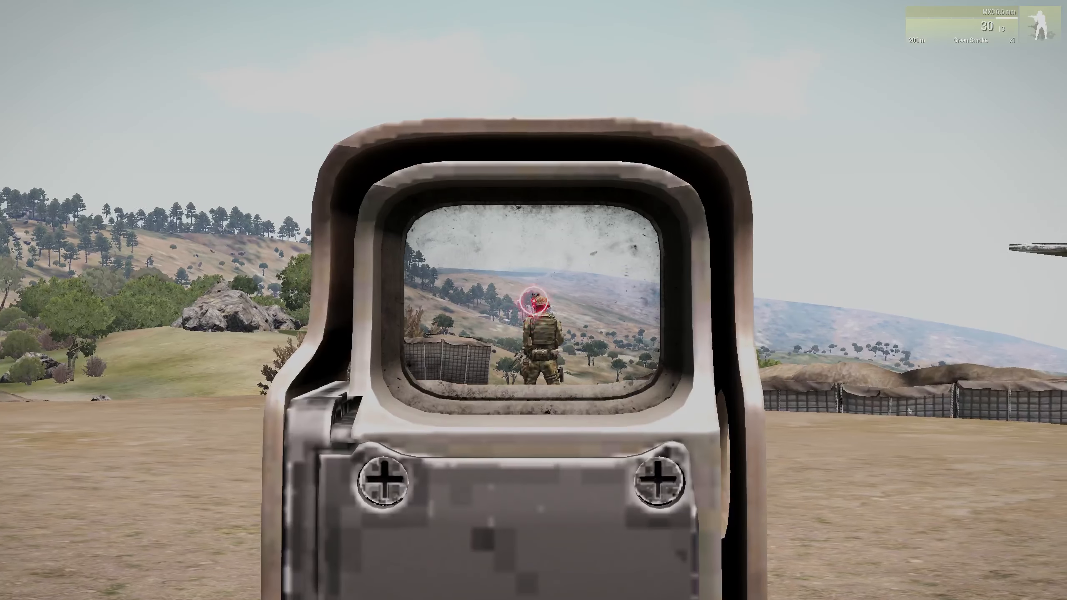
{"action": "left_click", "coordinate": [534, 300]}
{"action": "right_click", "coordinate": [533, 300]}
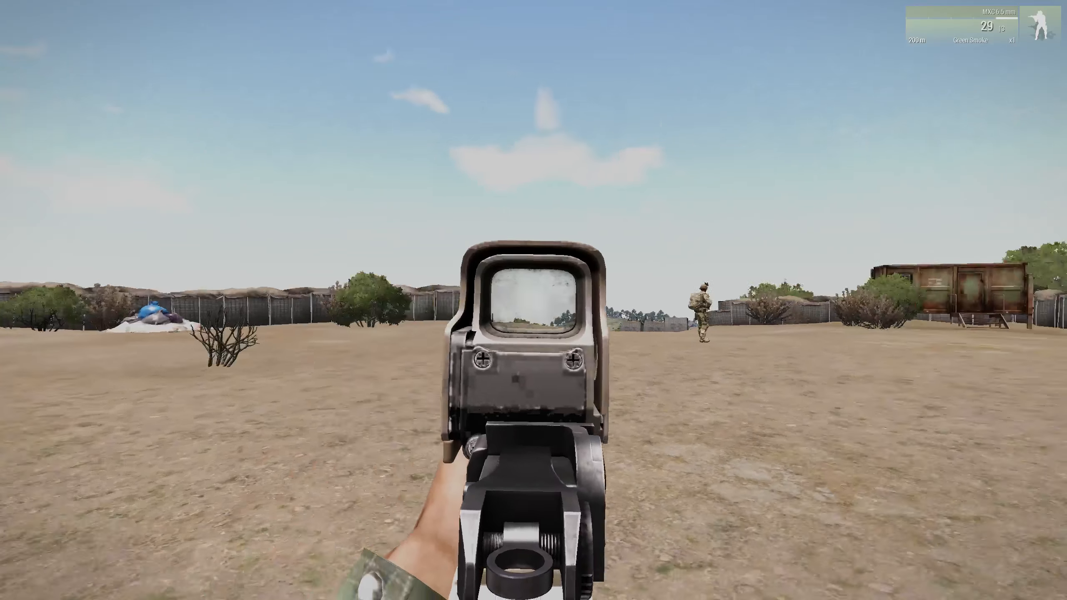
{"action": "right_click", "coordinate": [533, 300]}
{"action": "left_click", "coordinate": [534, 300]}
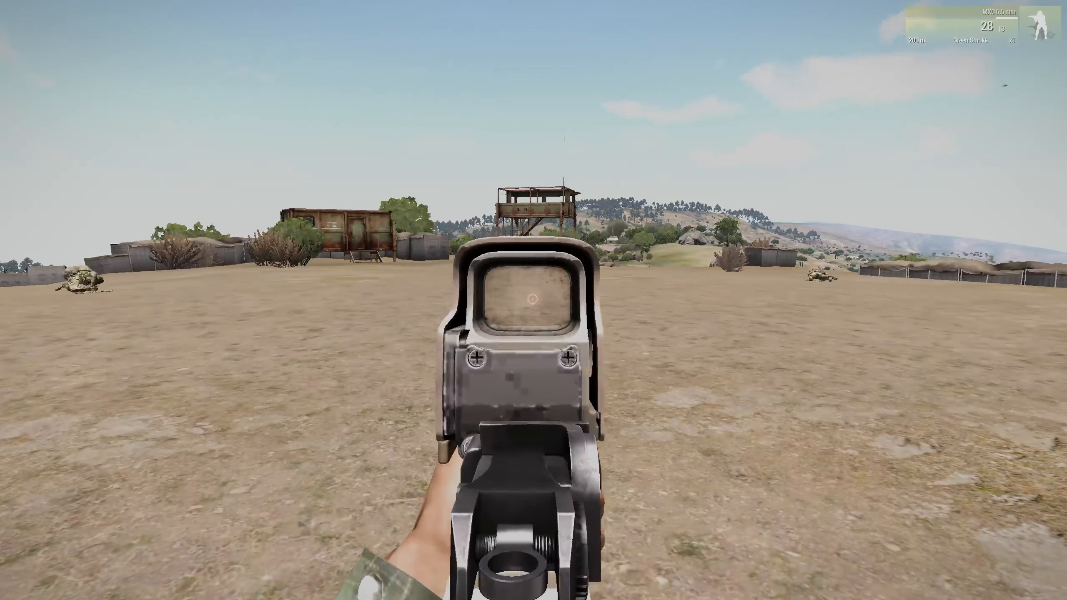
{"action": "right_click", "coordinate": [534, 300]}
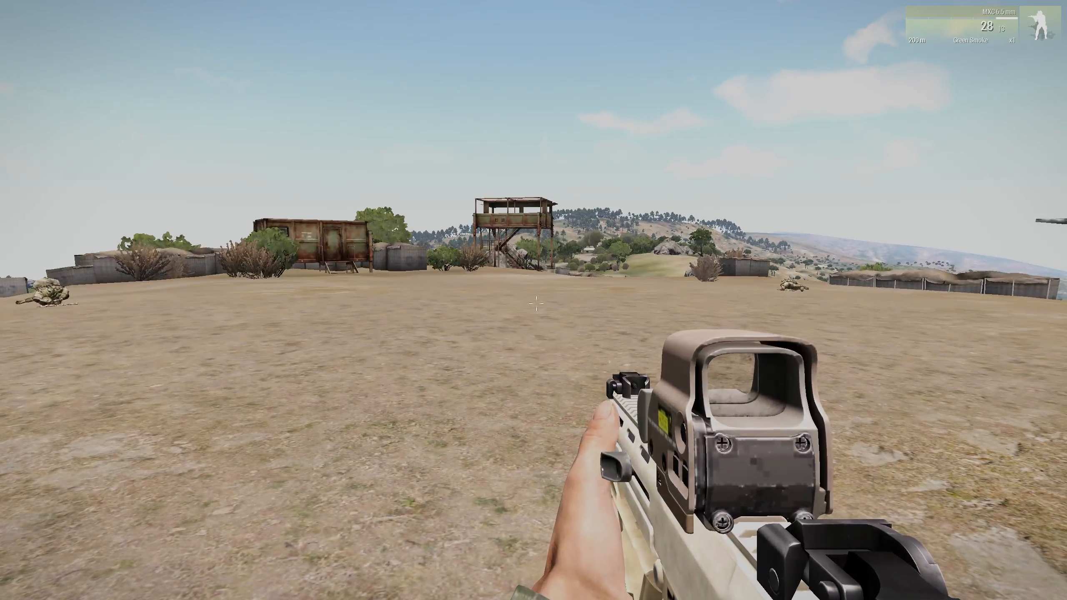
Step: Check which radio commands are offered with both soldiers dead and return to the editor
{"action": "key", "text": "0"}
{"action": "key", "text": "0"}
{"action": "scroll", "coordinate": [534, 300], "scroll_direction": "down", "scroll_amount": 1}
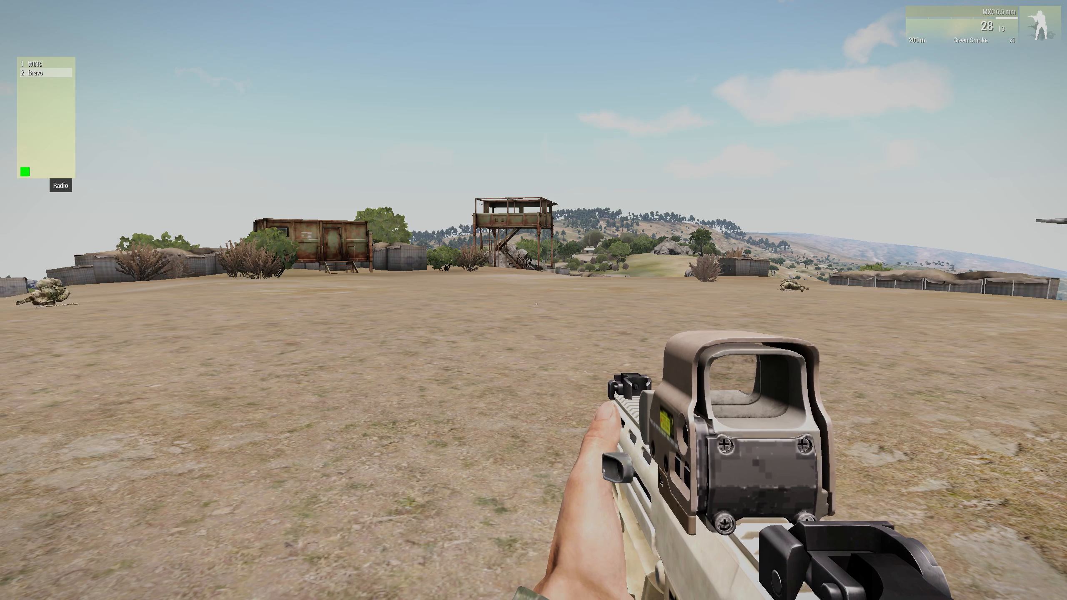
{"action": "scroll", "coordinate": [537, 304], "scroll_direction": "up", "scroll_amount": 1}
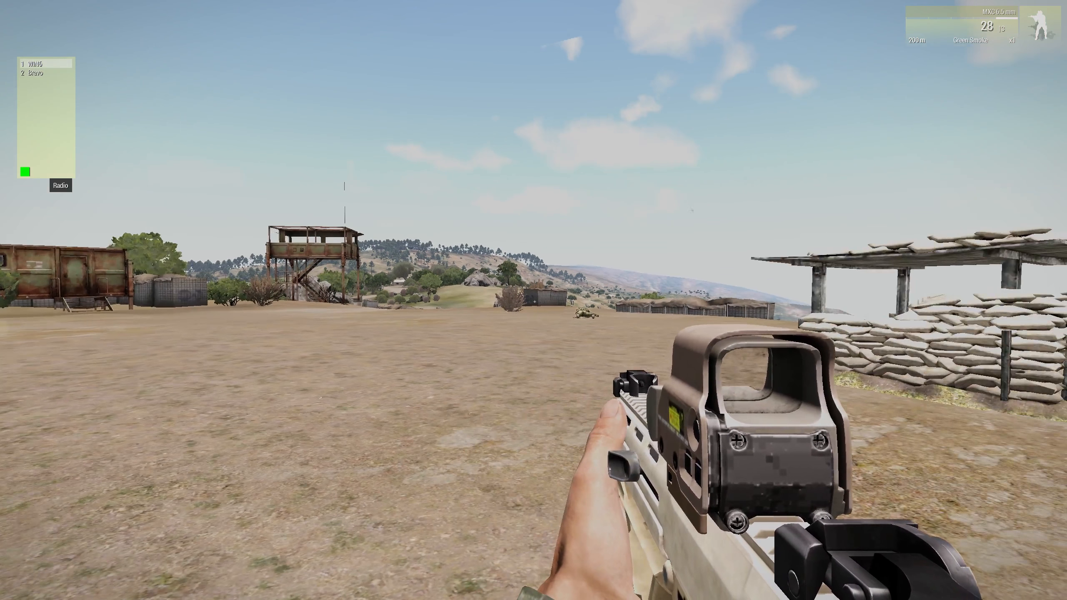
{"action": "key", "text": "Escape"}
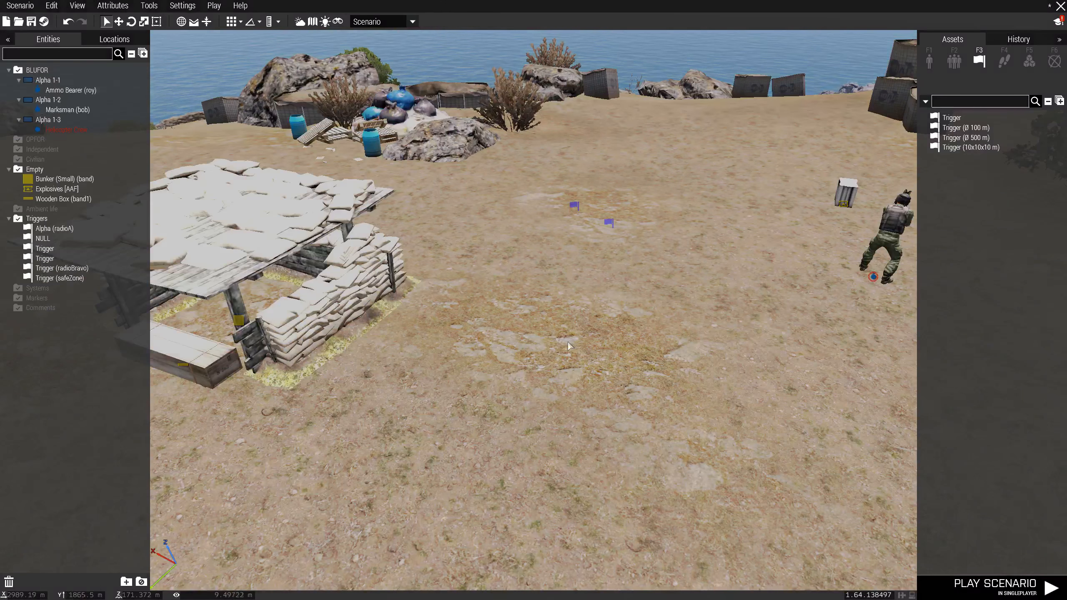
Step: Set the radio slot in the bob trigger's setRadioMsg activation code to 3, save the attributes and play the scenario
{"action": "right_click", "coordinate": [609, 225]}
{"action": "left_click", "coordinate": [630, 258]}
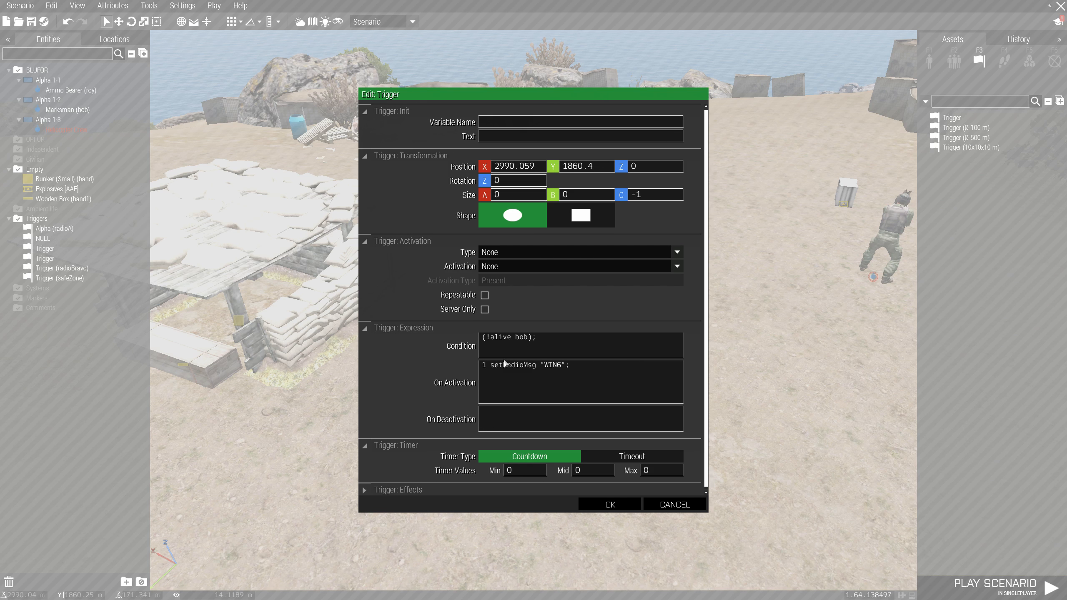
{"action": "left_click", "coordinate": [610, 506]}
{"action": "key", "text": "Return"}
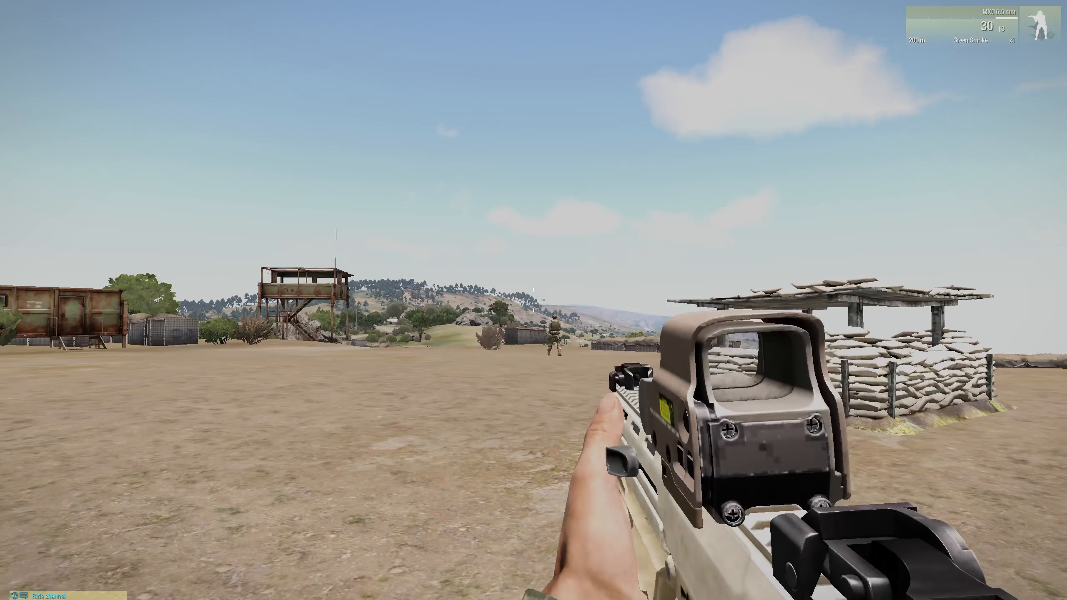
Step: Display the available radio commands in the preview and shoot the marksman to see how the list changes
{"action": "right_click", "coordinate": [534, 300]}
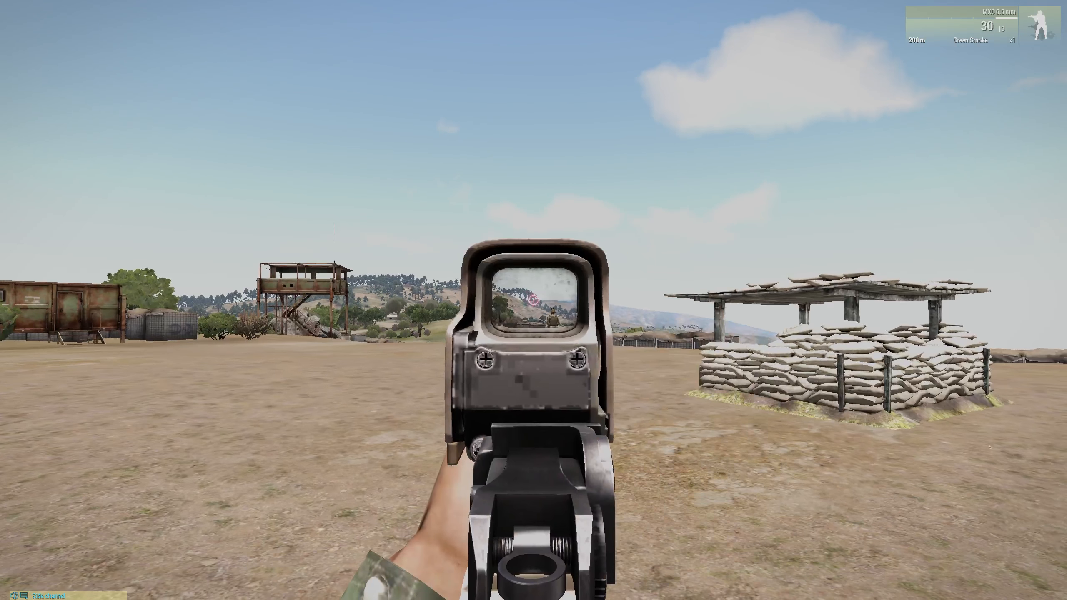
{"action": "key", "text": "0"}
{"action": "key", "text": "0"}
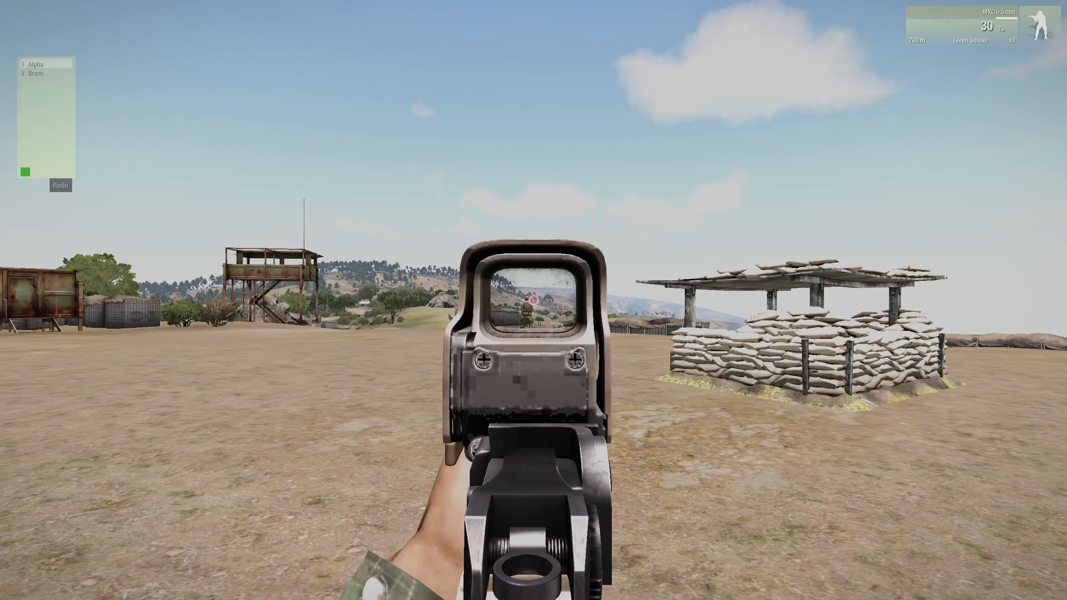
{"action": "right_click", "coordinate": [533, 300]}
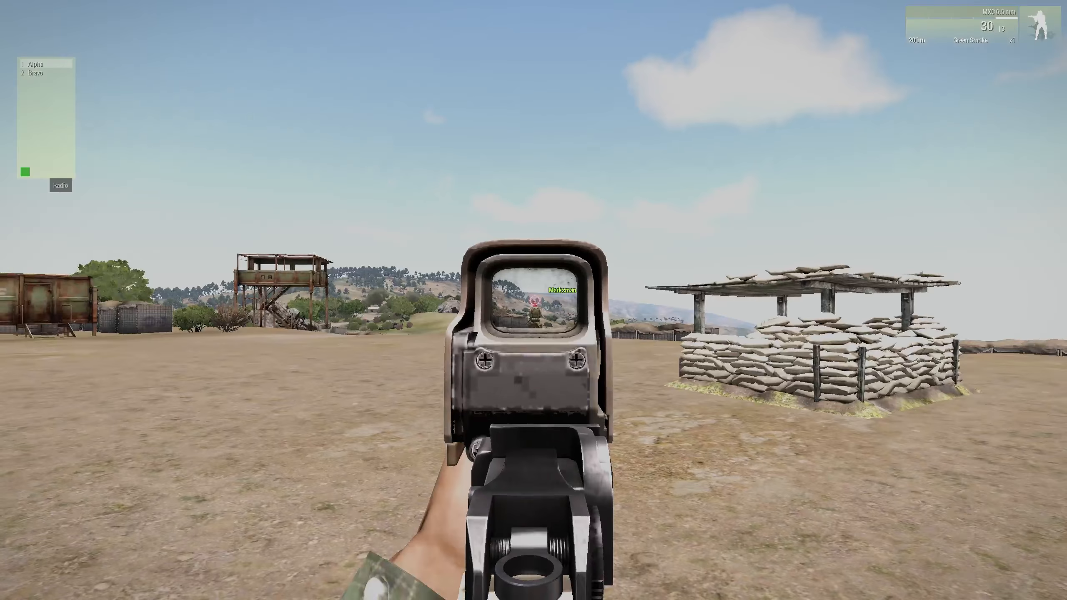
{"action": "right_click", "coordinate": [534, 300]}
{"action": "left_click", "coordinate": [533, 300]}
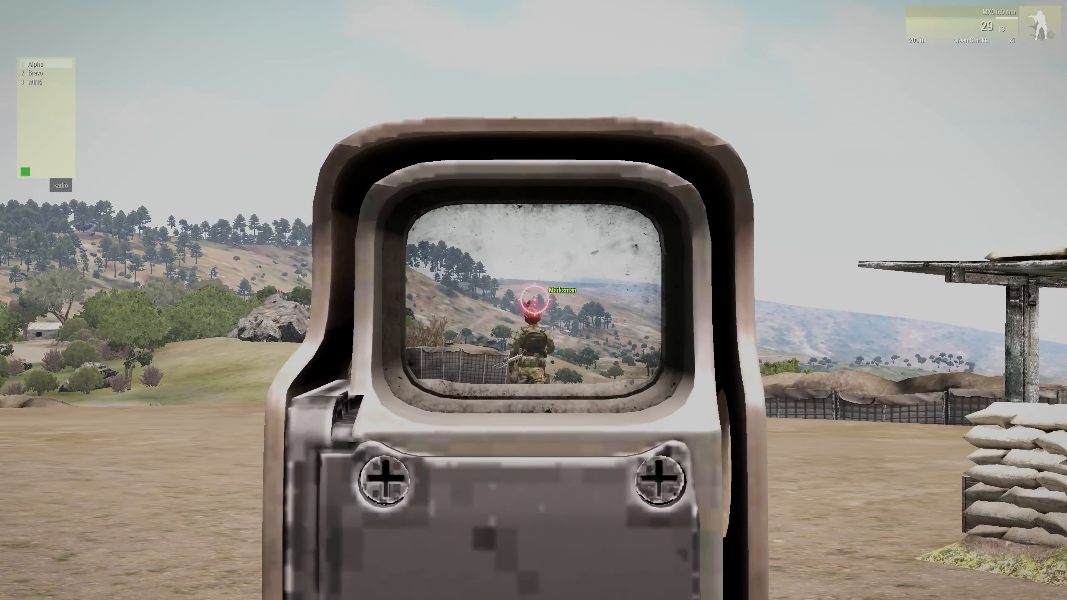
{"action": "right_click", "coordinate": [533, 300]}
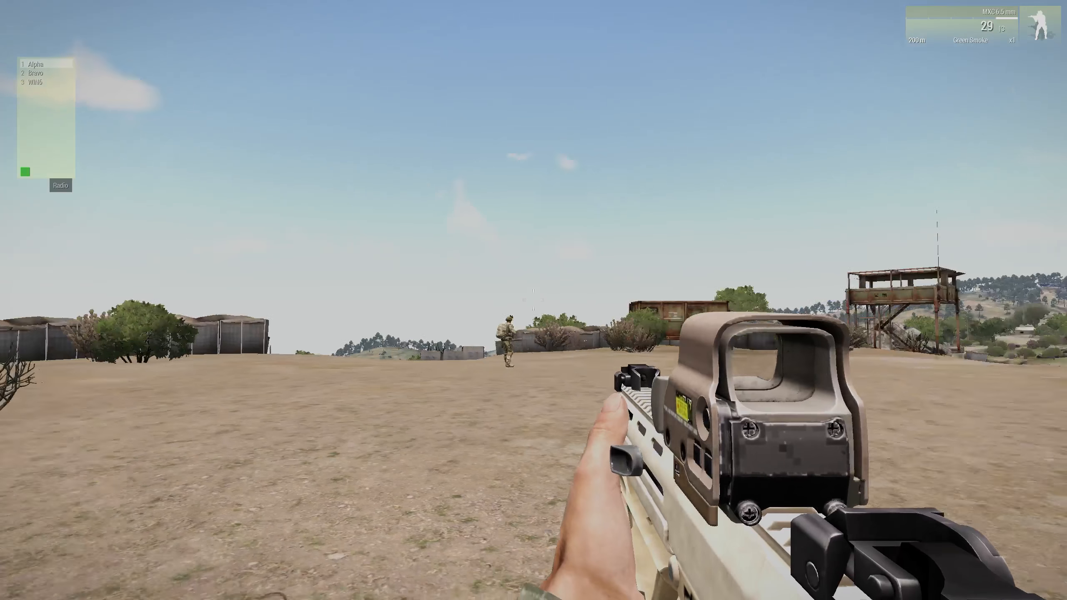
Step: Aim at the ammo bearer and shoot him while the radio command list stays displayed
{"action": "right_click", "coordinate": [533, 300]}
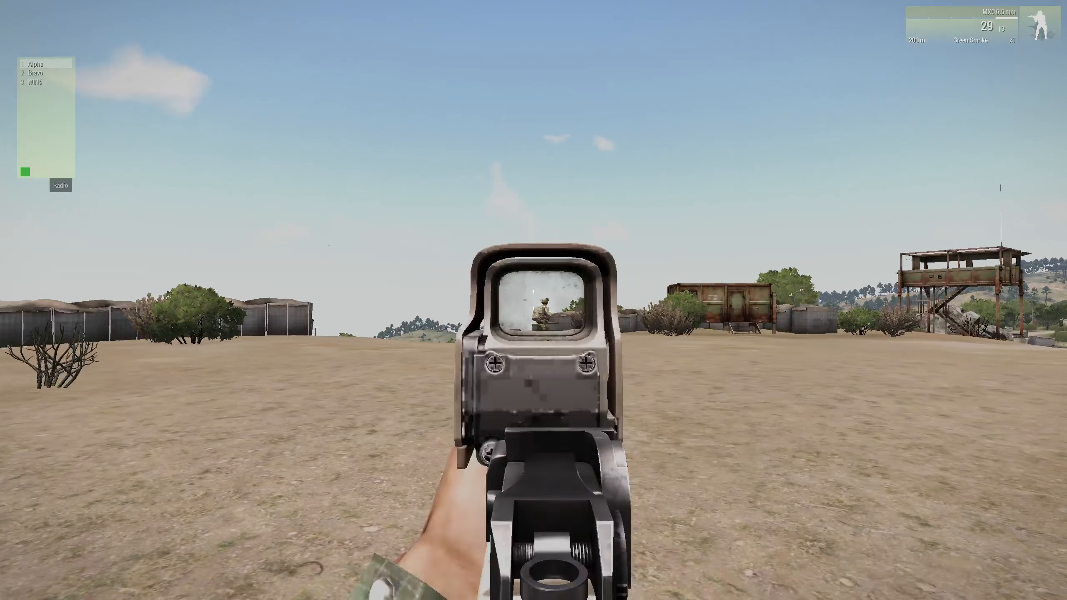
{"action": "right_click", "coordinate": [534, 300]}
{"action": "right_click", "coordinate": [533, 300]}
{"action": "left_click", "coordinate": [534, 300]}
{"action": "right_click", "coordinate": [533, 300]}
{"action": "right_click", "coordinate": [533, 300]}
{"action": "right_click", "coordinate": [533, 301]}
{"action": "right_click", "coordinate": [534, 300]}
{"action": "left_click", "coordinate": [533, 300]}
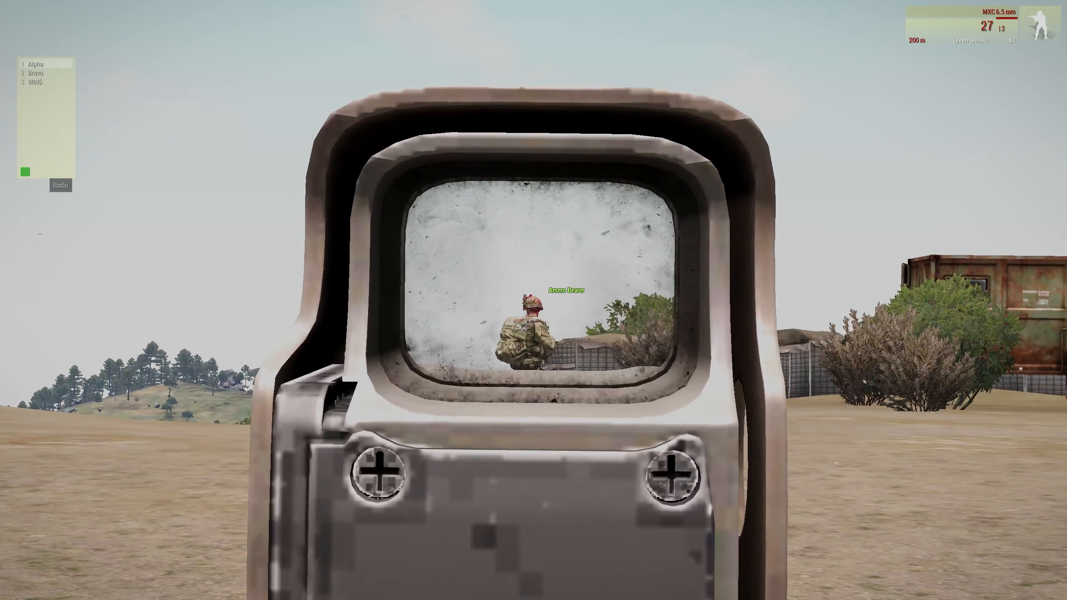
{"action": "right_click", "coordinate": [533, 300]}
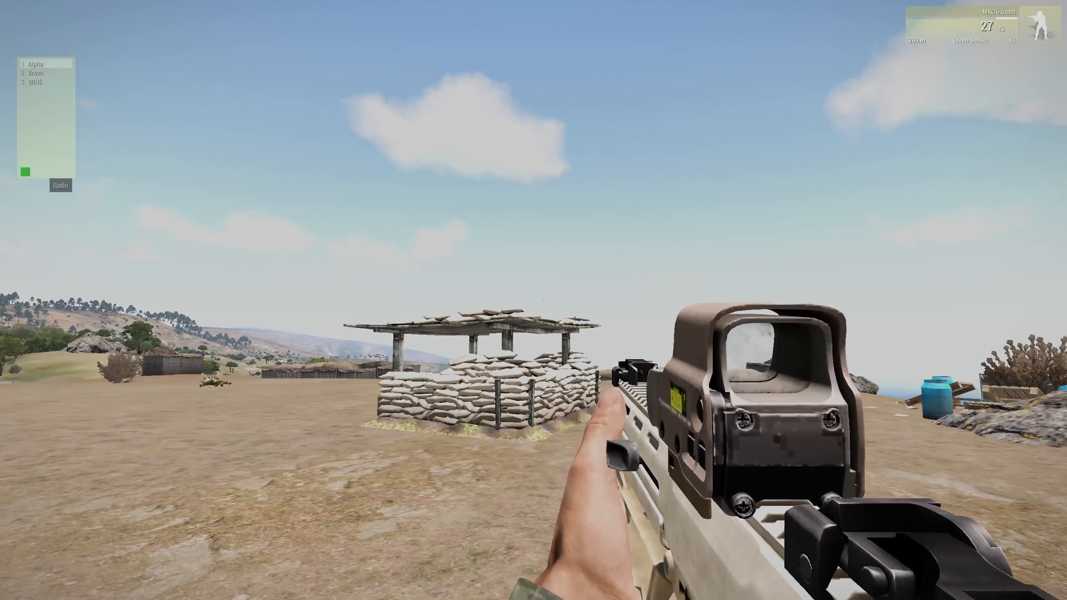
Step: Activate the third radio command to test the mission ending, and continue from the debriefing to the editor
{"action": "scroll", "coordinate": [534, 300], "scroll_direction": "down", "scroll_amount": 2}
{"action": "middle_click", "coordinate": [534, 300]}
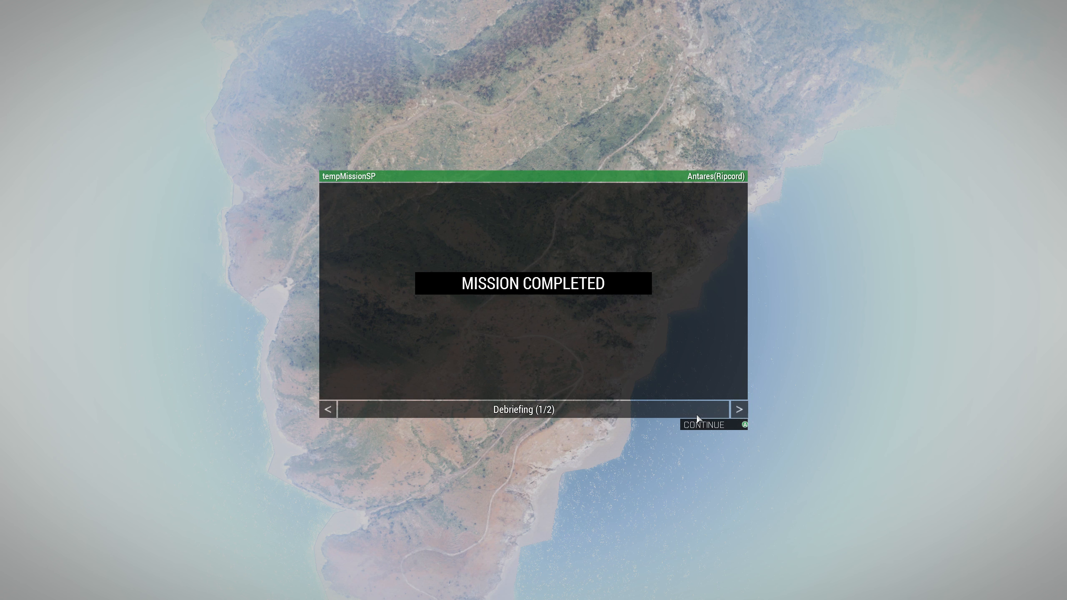
{"action": "left_click", "coordinate": [701, 424]}
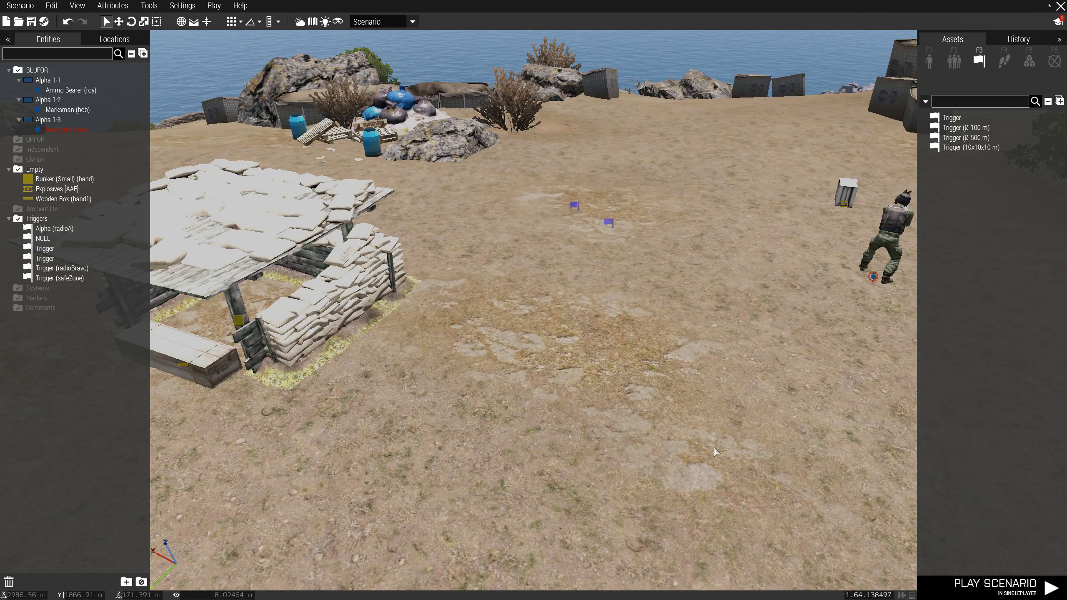
{"action": "right_click_drag", "start_coordinate": [713, 448], "coordinate": [407, 422]}
{"action": "key", "text": "s"}
{"action": "right_click_drag", "start_coordinate": [482, 406], "coordinate": [581, 414]}
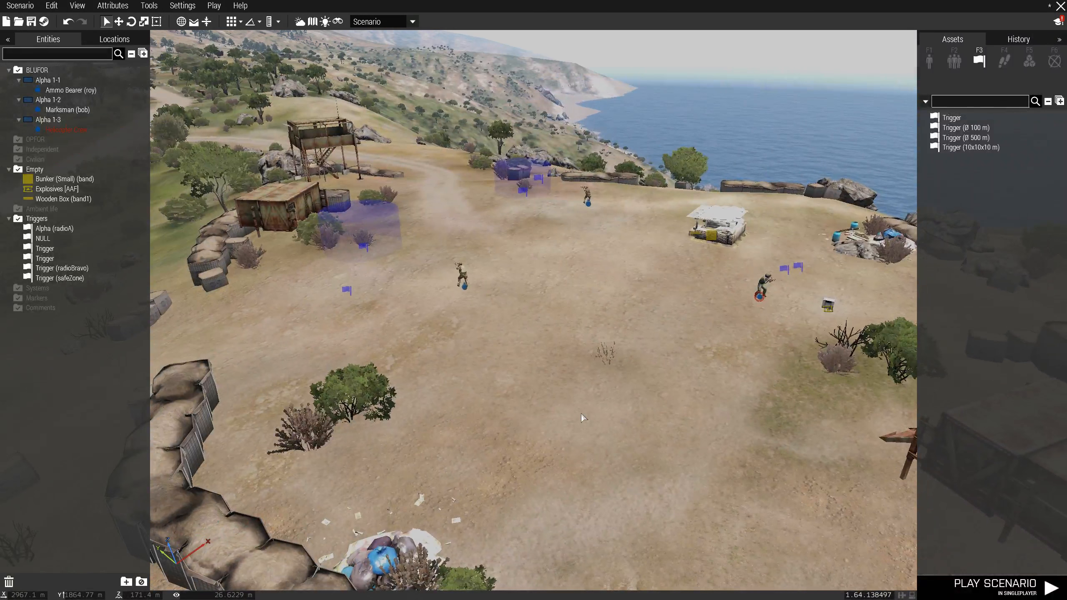
{"action": "key", "text": "d"}
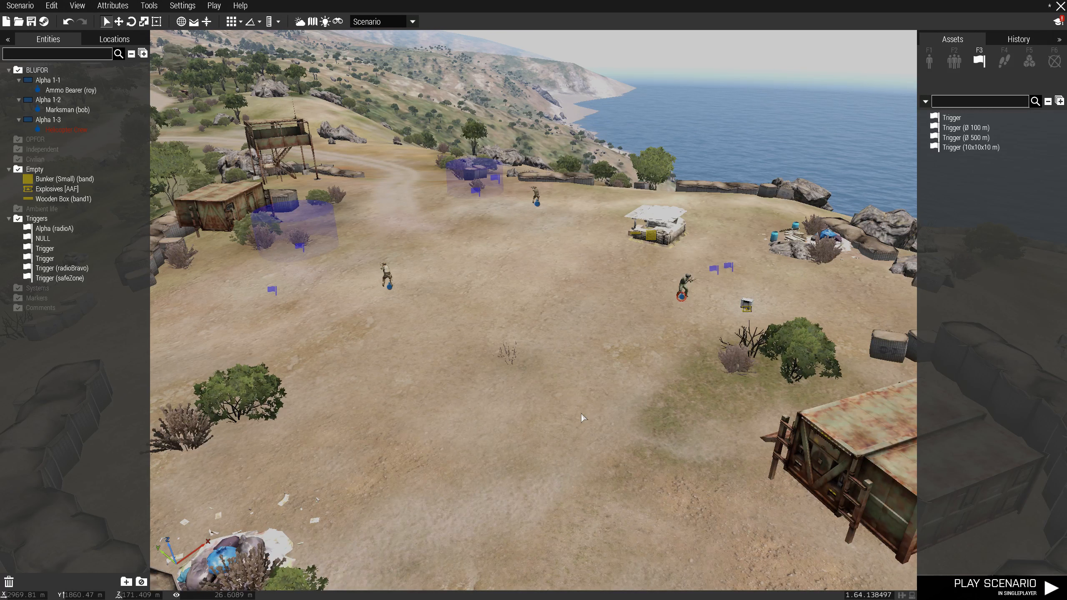
{"action": "key", "text": "w"}
{"action": "key", "text": "a"}
{"action": "right_click_drag", "start_coordinate": [505, 420], "coordinate": [545, 426]}
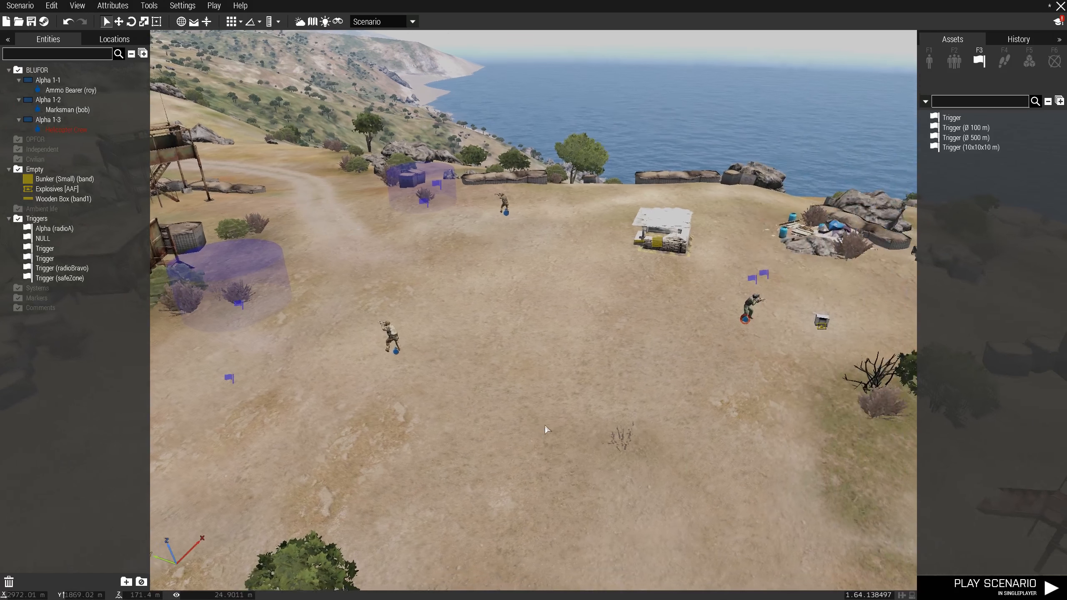
{"action": "right_click", "coordinate": [540, 424]}
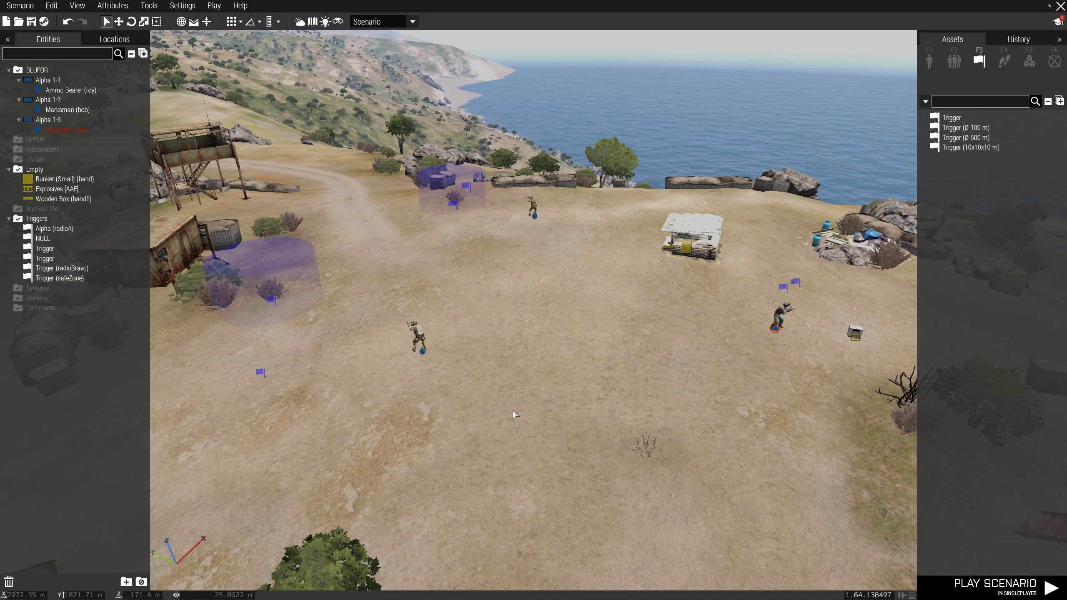